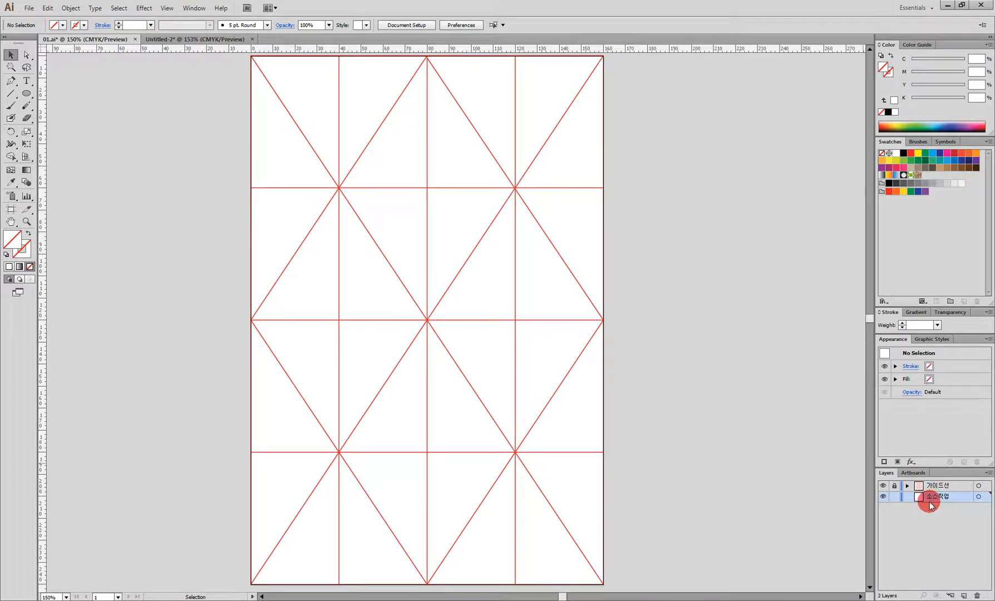
Step: Toggle the visibility of the locked 가이드선 layer to compare the grid lines with the blank artboard
left_click(894, 486)
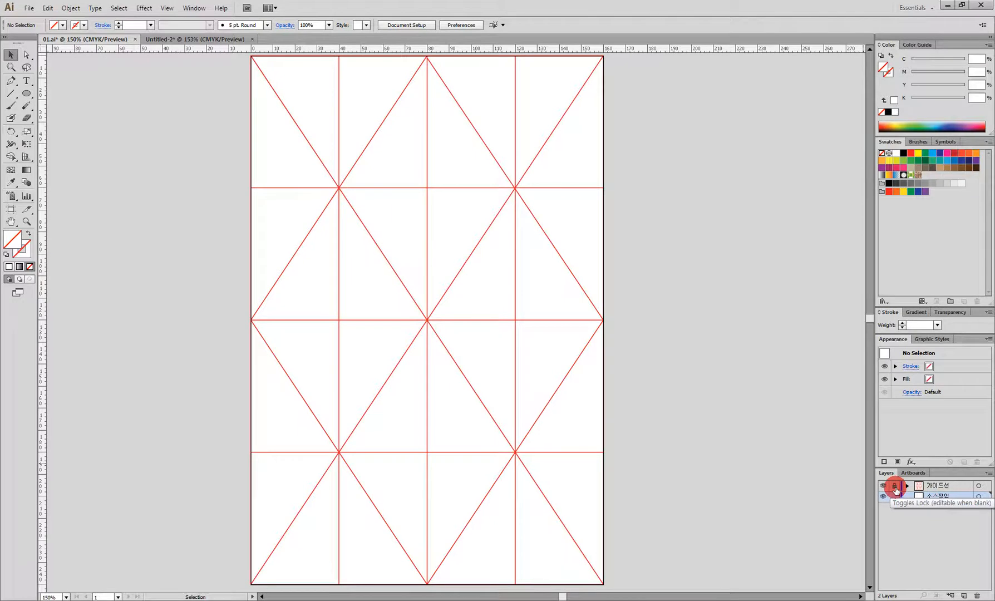
left_click(885, 487)
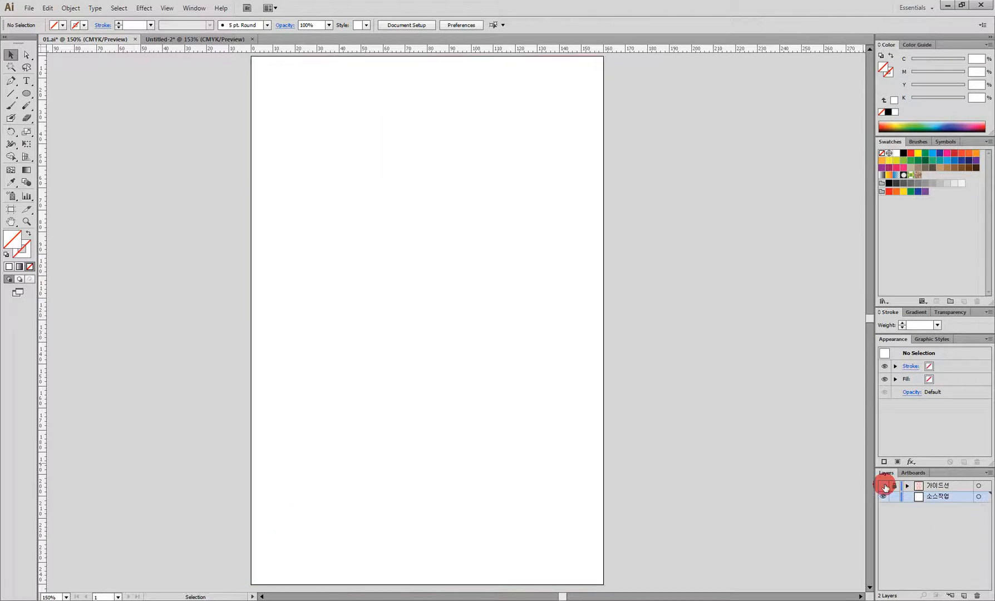
left_click(885, 486)
left_click(884, 486)
left_click(885, 486)
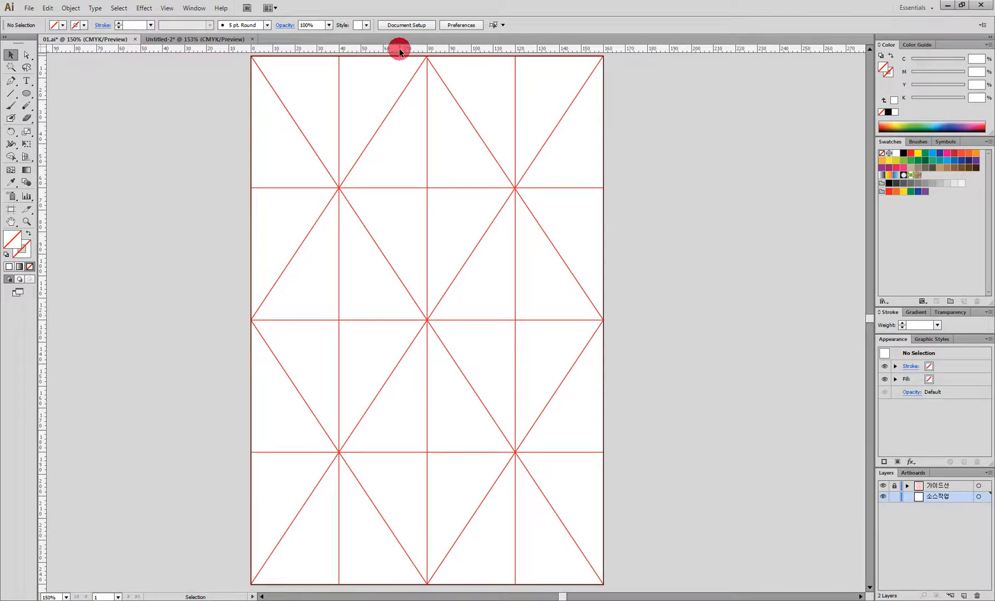
Step: Add horizontal guides at about 30, 50 and 70 mm and vertical guides at about 19 and 99 mm, and hide the 가이드선 layer
left_click_drag(399, 48, 462, 210)
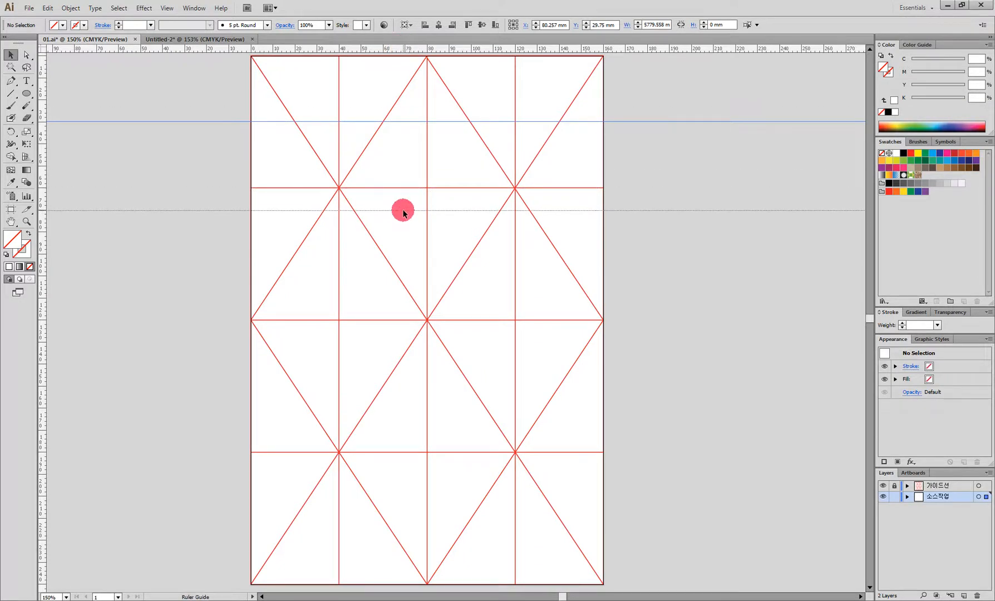
left_click_drag(427, 49, 434, 163)
left_click_drag(43, 163, 293, 199)
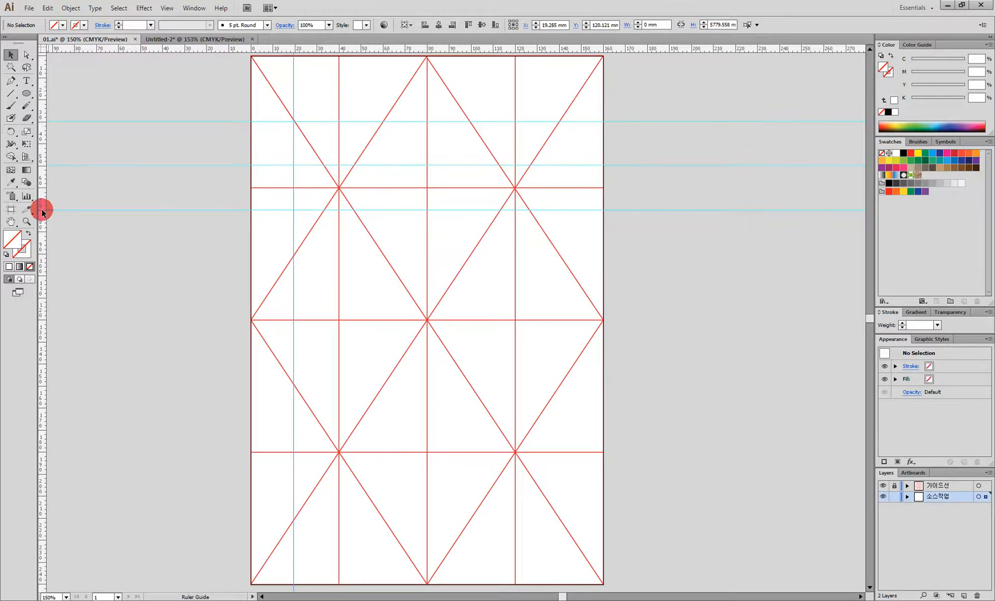
left_click_drag(42, 212, 469, 256)
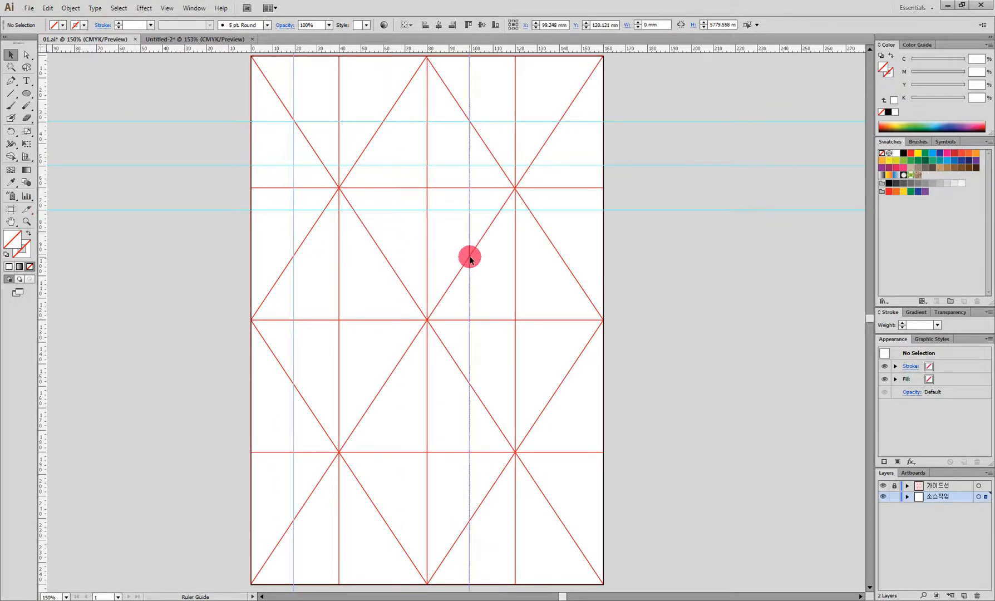
left_click(885, 486)
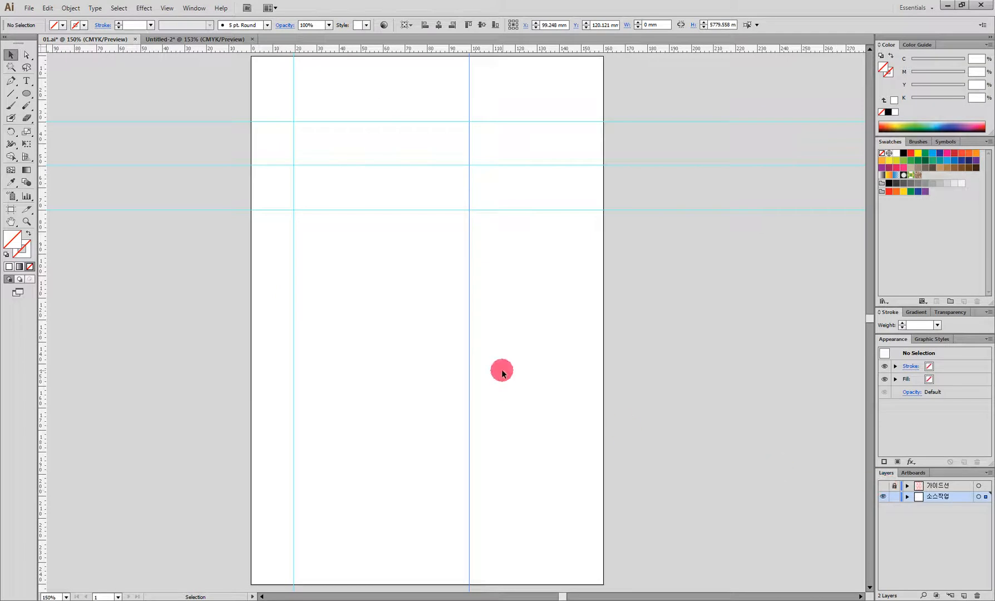
left_click(508, 344)
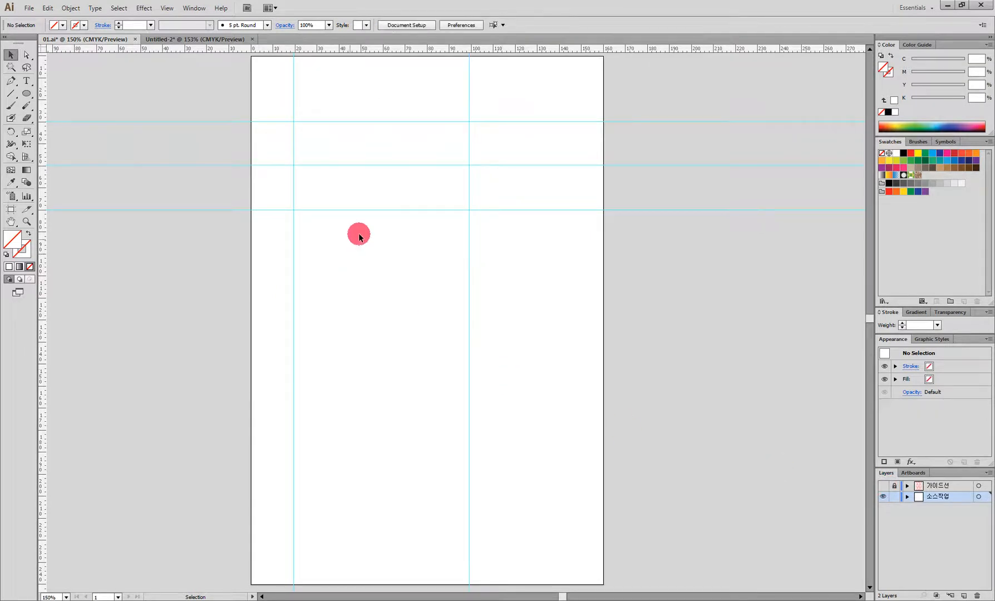
Step: With the Pen tool and a 1.5 pt stroke, draw a three-sided bracket open to the right, about 16 mm wide, near the left vertical guide
scroll(385, 210, "up", 4)
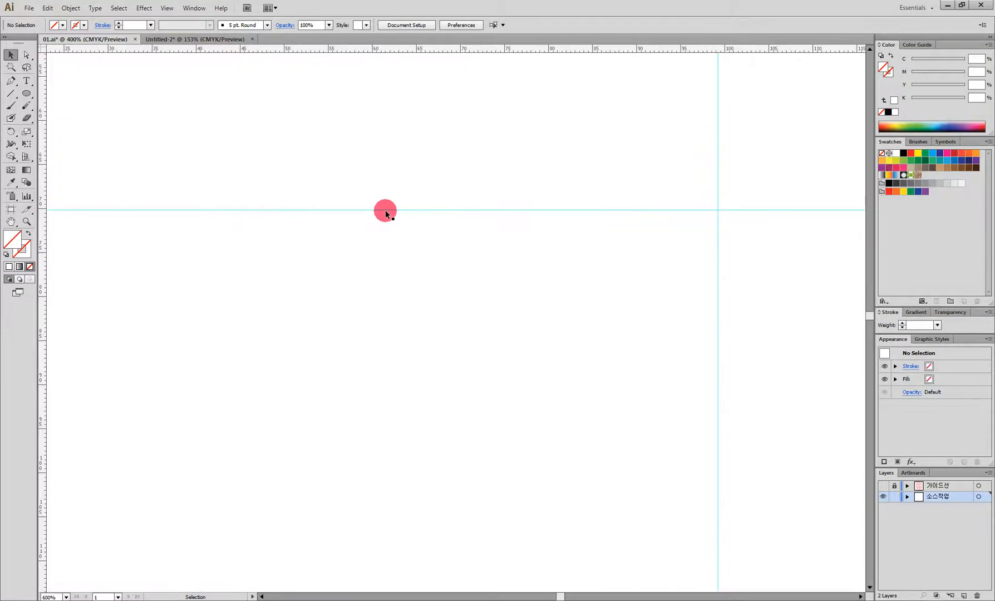
scroll(385, 210, "down", 2)
left_click_drag(385, 210, 398, 385)
left_click(346, 320, "ctrl")
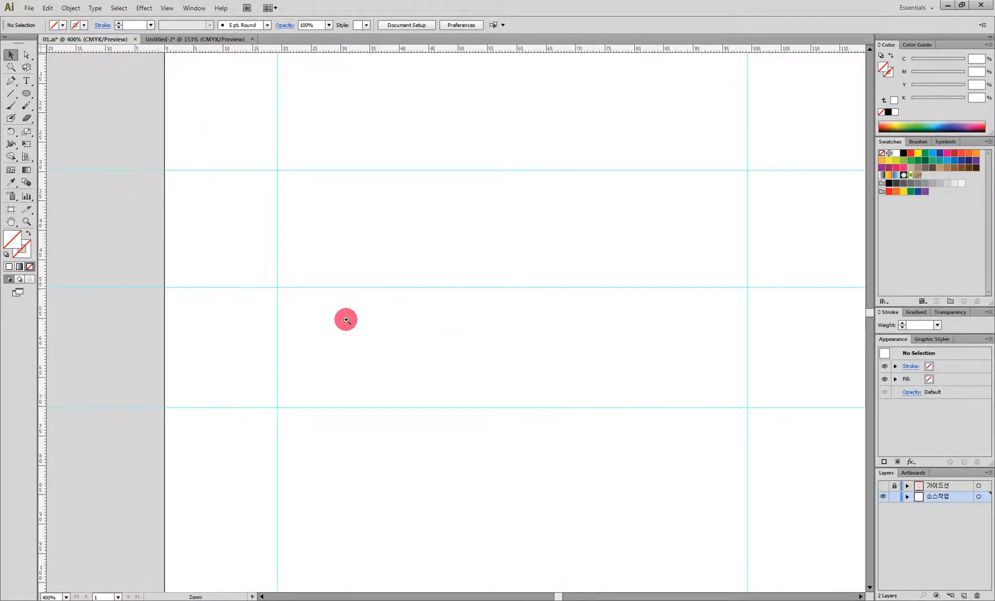
left_click_drag(398, 295, 356, 302)
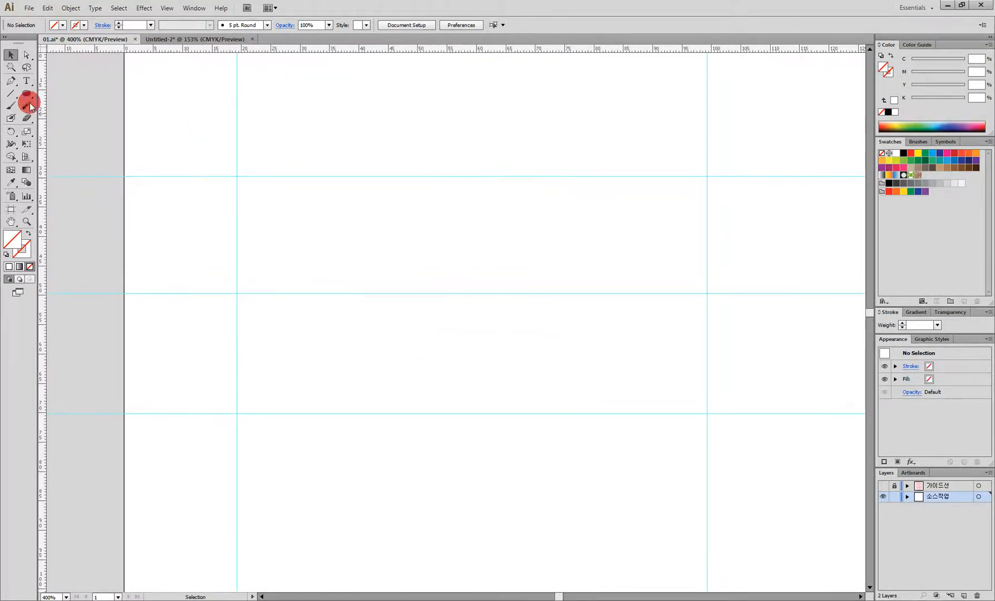
left_click(9, 81)
left_click(134, 25)
type("1.5")
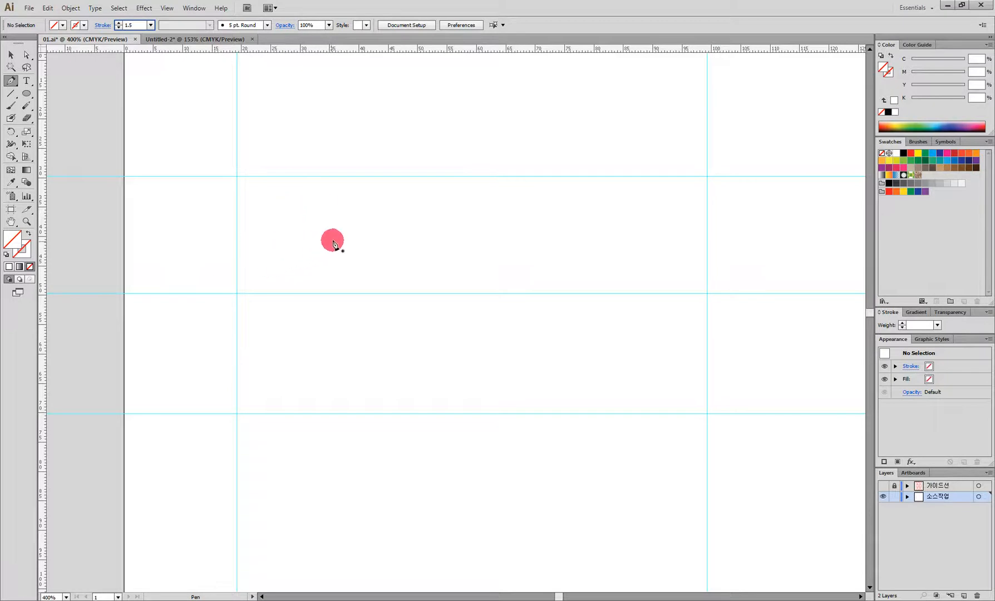
left_click(359, 238)
left_click(264, 238)
left_click(264, 311)
left_click(359, 311)
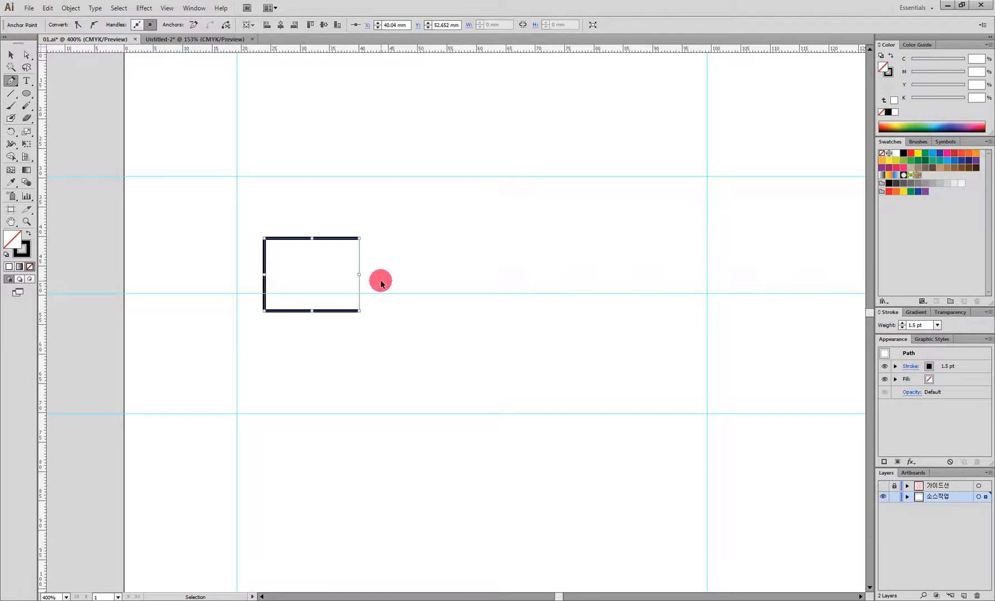
Step: Add a middle bar to complete the ㅌ shape and a separate horizontal line below it starting at the left vertical guide
left_click(380, 282, "ctrl")
left_click(358, 276)
left_click(264, 276)
left_click(295, 339, "ctrl")
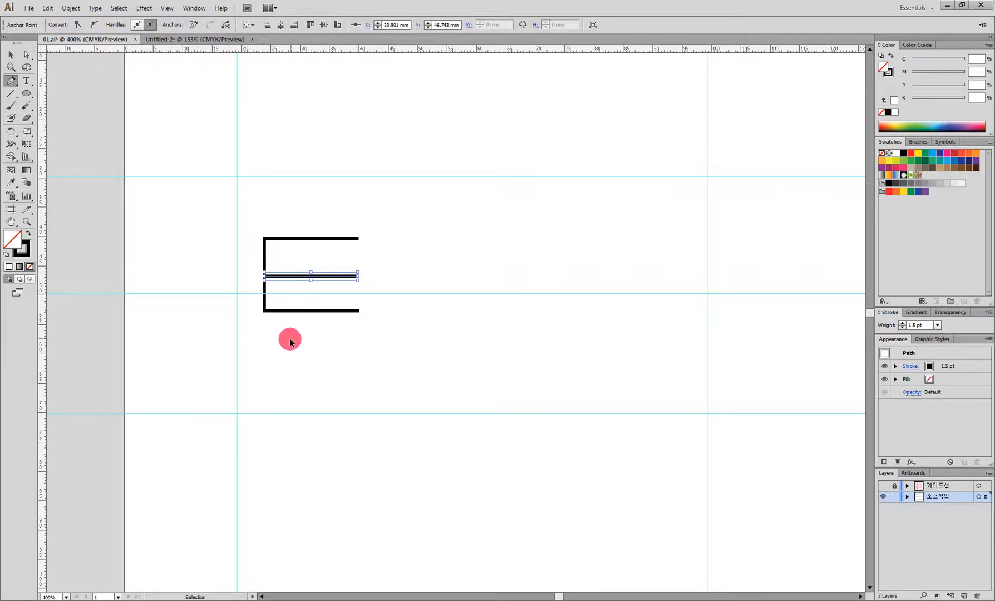
left_click(287, 341, "ctrl")
left_click(236, 328)
left_click(359, 328)
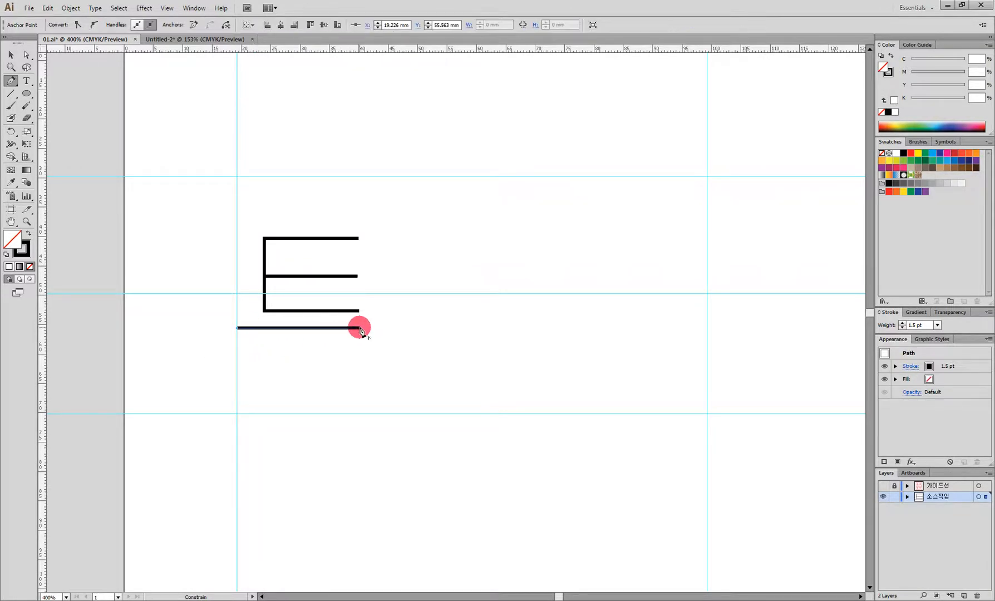
left_click(388, 345, "ctrl")
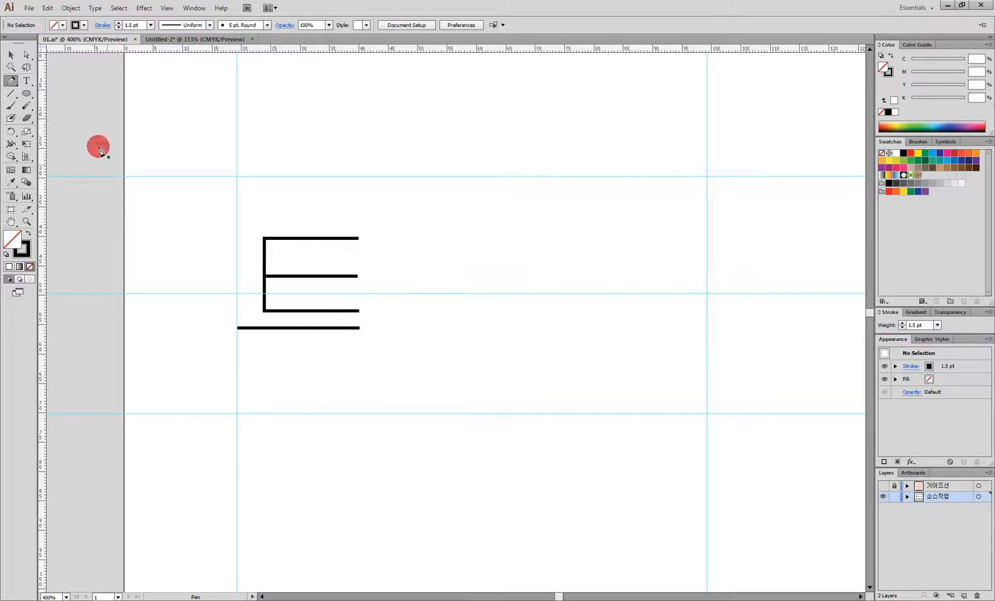
Step: Delete all the drawn practice strokes together with the middle horizontal guide running through them
left_click(10, 54)
left_click_drag(239, 209, 370, 357)
key("Delete")
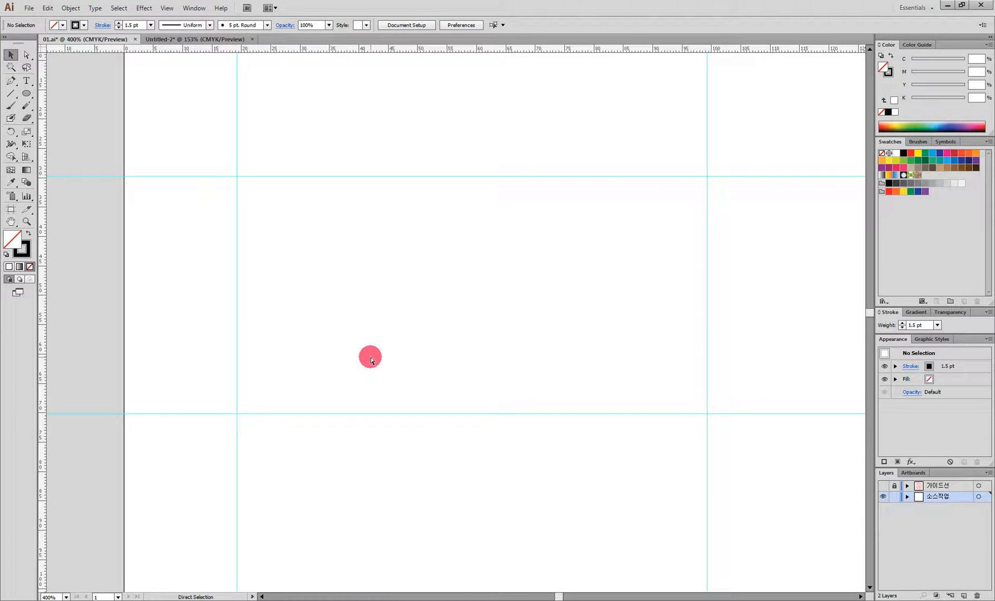
Step: Place the prepared Korean line lettering group with its left edge on the left vertical guide and ungroup it
key("ctrl+z")
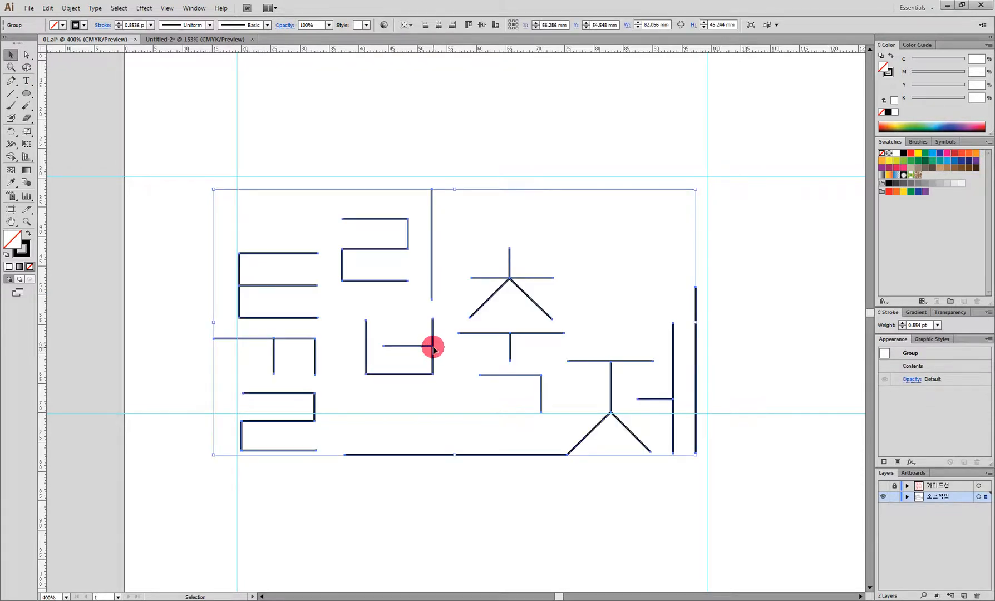
left_click_drag(443, 312, 456, 313)
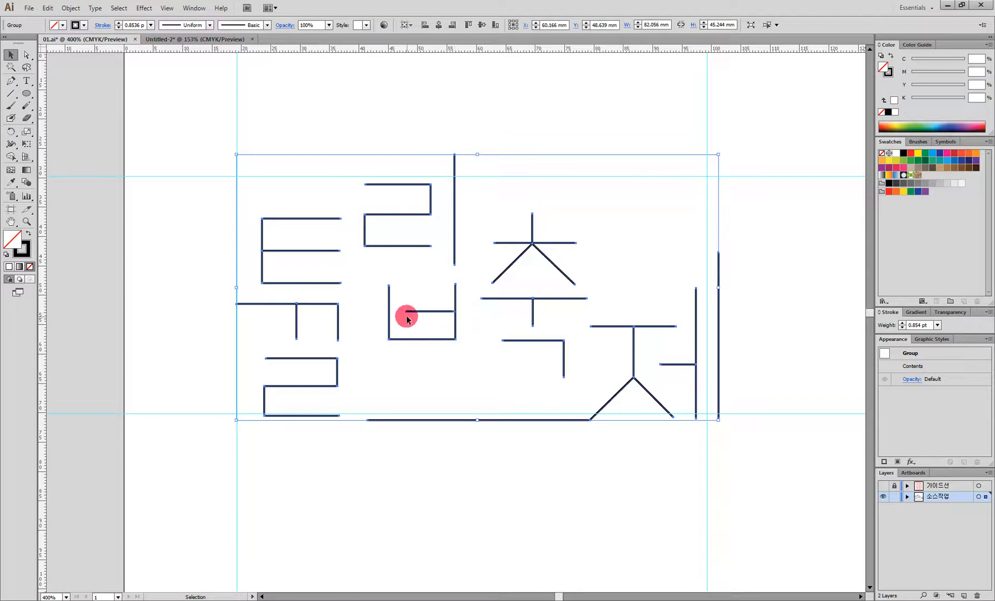
left_click(367, 456)
Step: Try a 6 pt stroke weight on the initial consonants ㅌ, ㄹ, ㅊ and ㅈ, including the joined baseline stroke, and set it to 3 pt
mouse_move(251, 208)
left_mouse_down()
mouse_move(329, 289)
mouse_move(288, 196)
mouse_move(254, 199)
mouse_move(338, 290)
left_mouse_up()
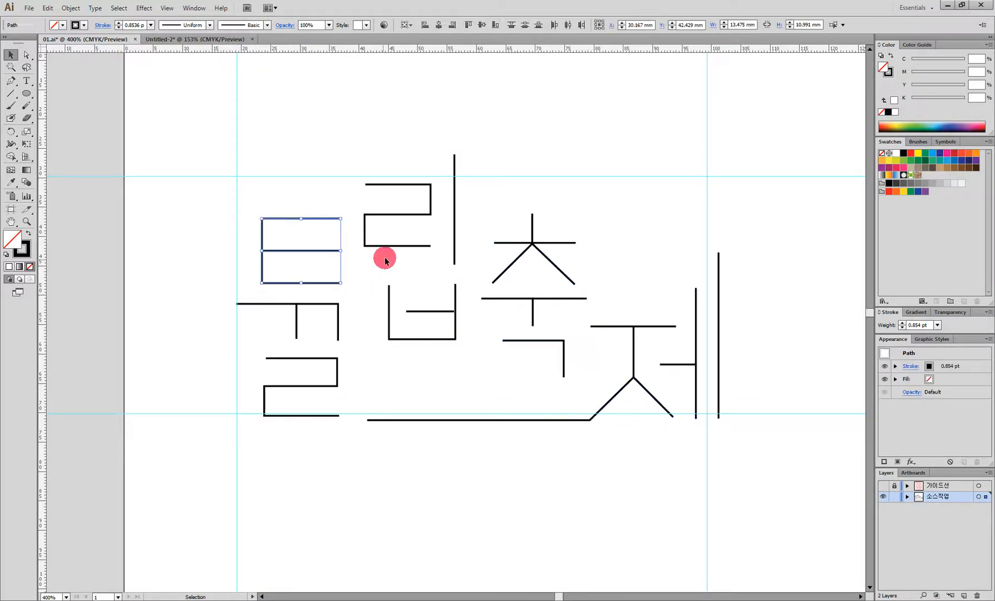
left_click_drag(367, 164, 429, 258)
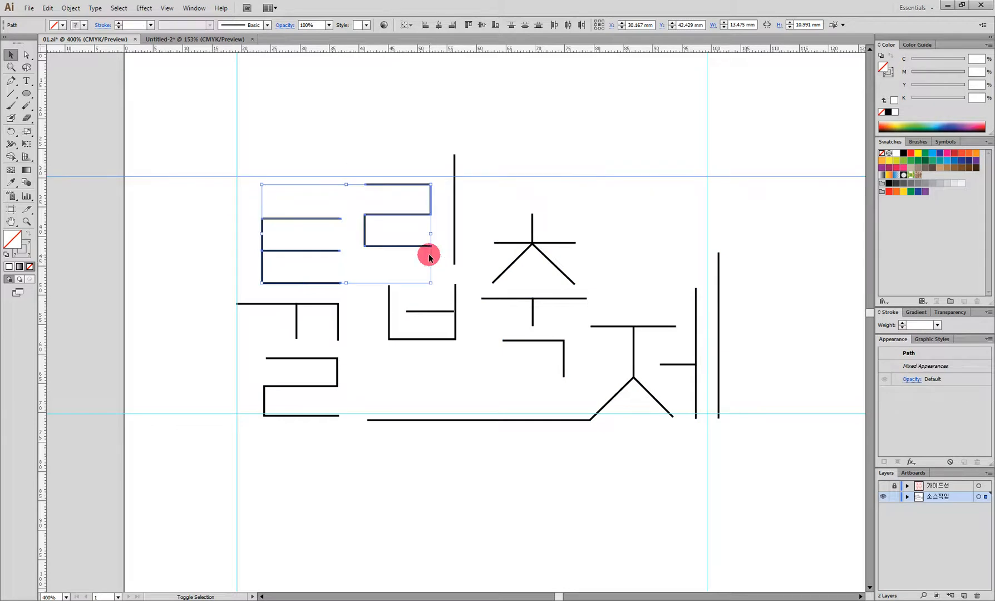
left_click_drag(585, 218, 513, 259)
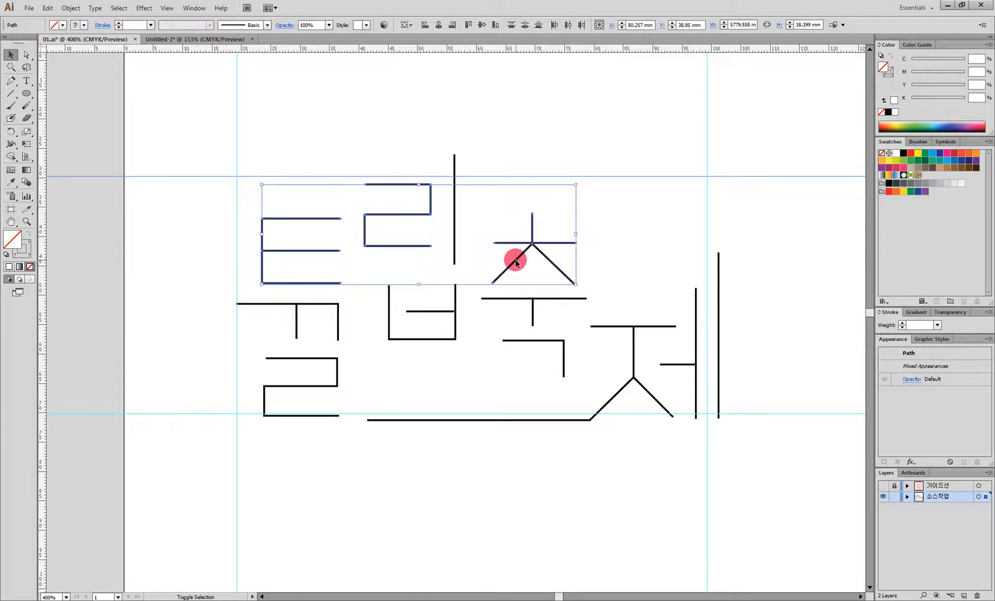
left_click_drag(656, 433, 612, 303)
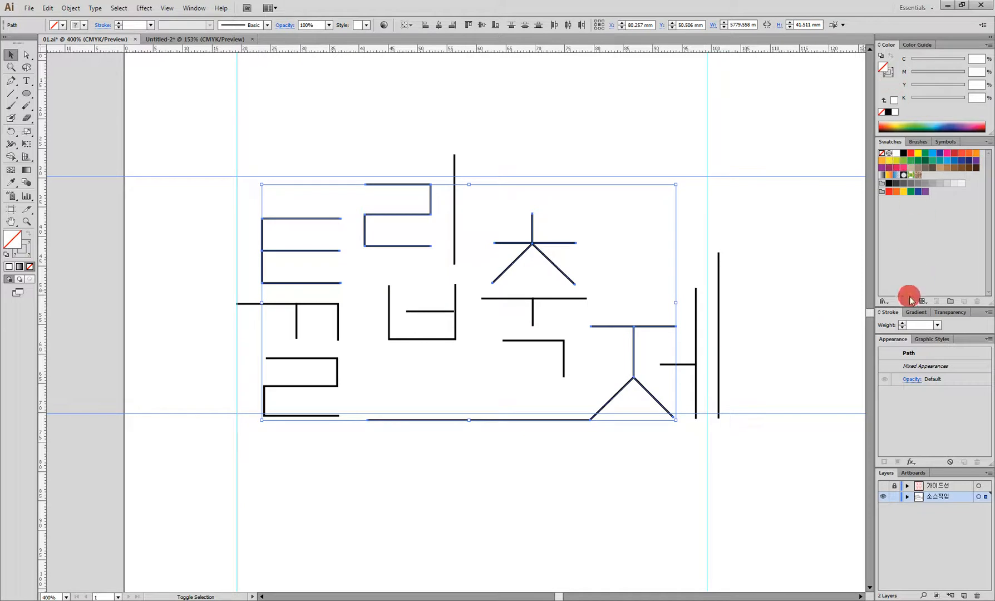
left_click(911, 326)
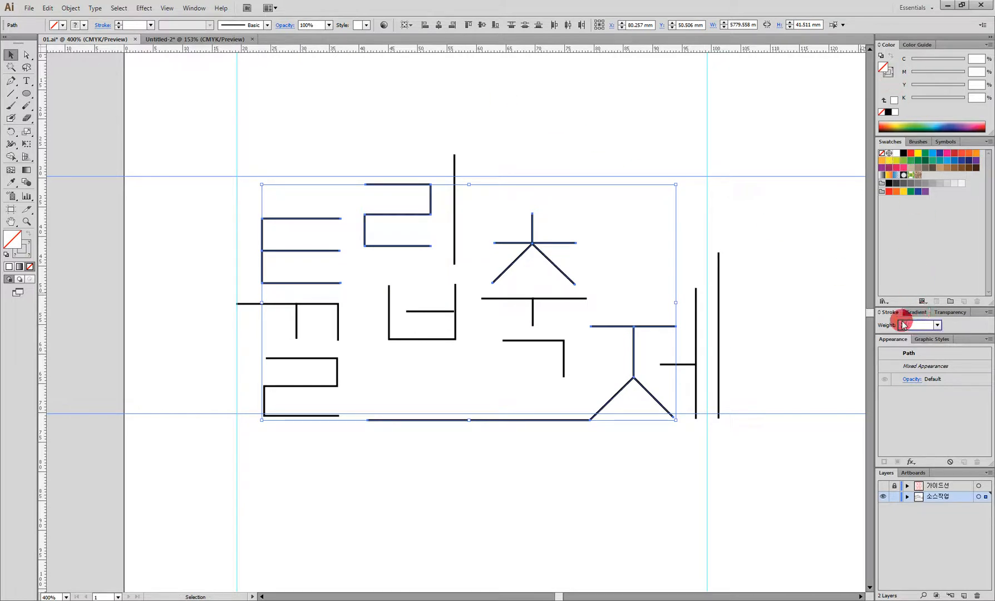
type("6")
key("Return")
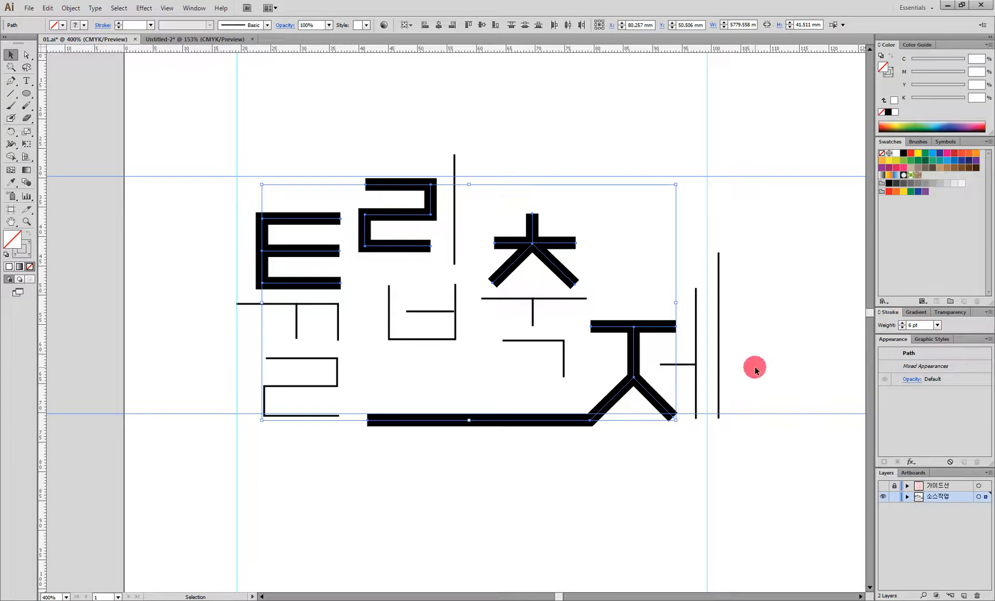
left_click(920, 325)
type("3")
key("Return")
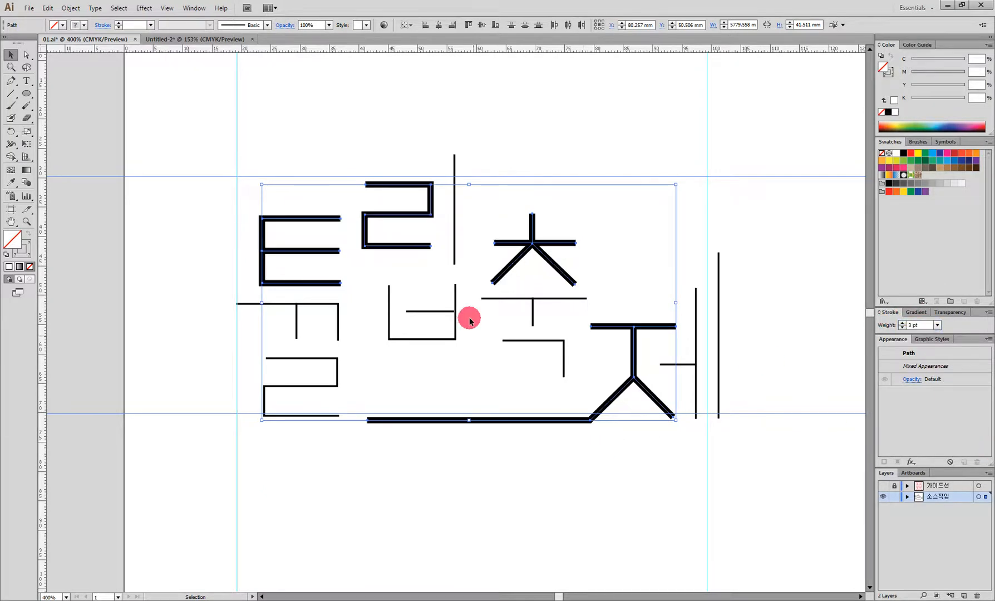
Step: Apply round caps to all the lettering strokes and lock the guides
left_click_drag(230, 170, 746, 435)
left_click(102, 25)
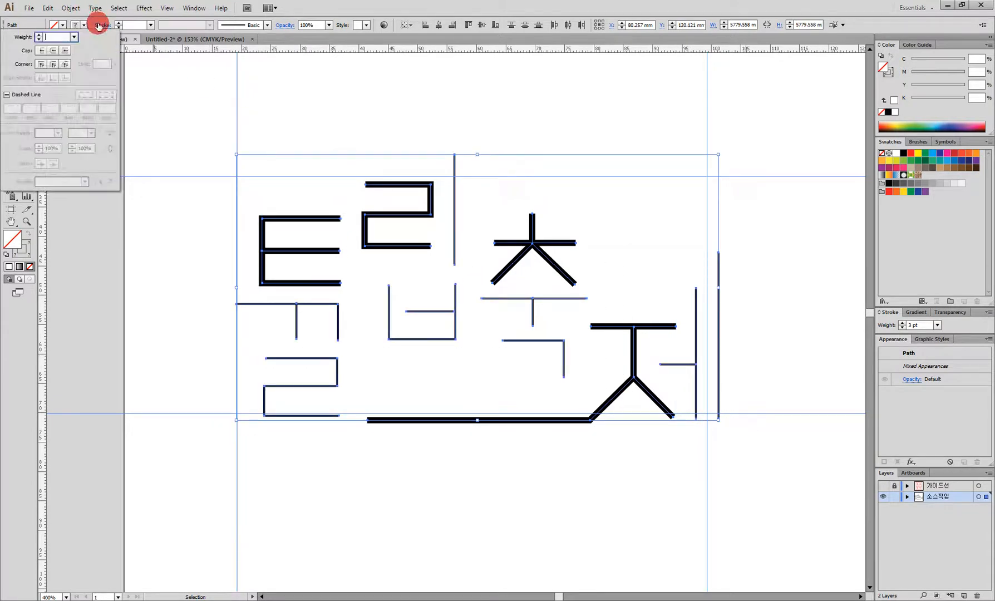
left_click(53, 51)
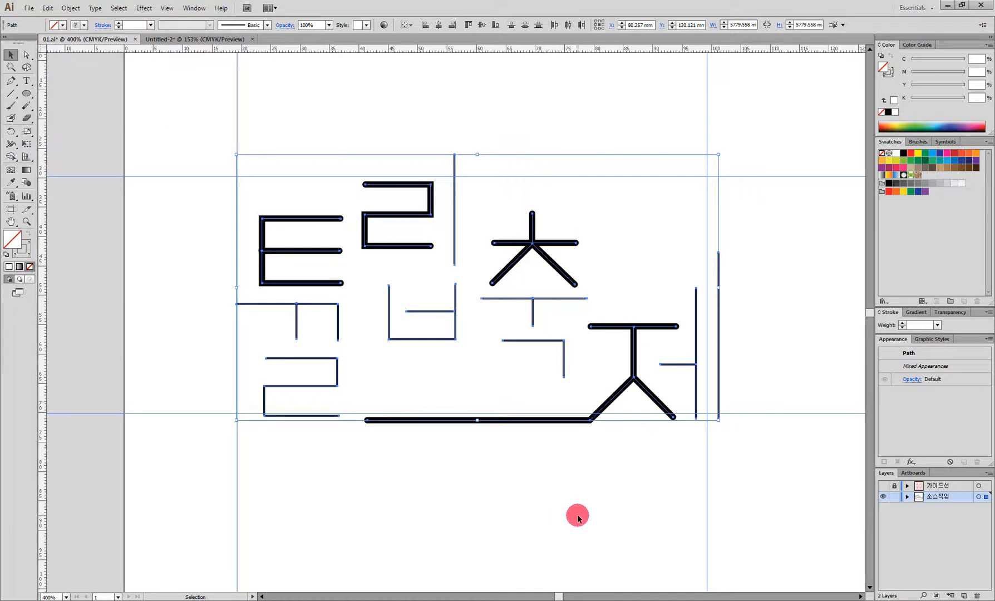
key("ctrl+alt+semicolon")
left_click(579, 518)
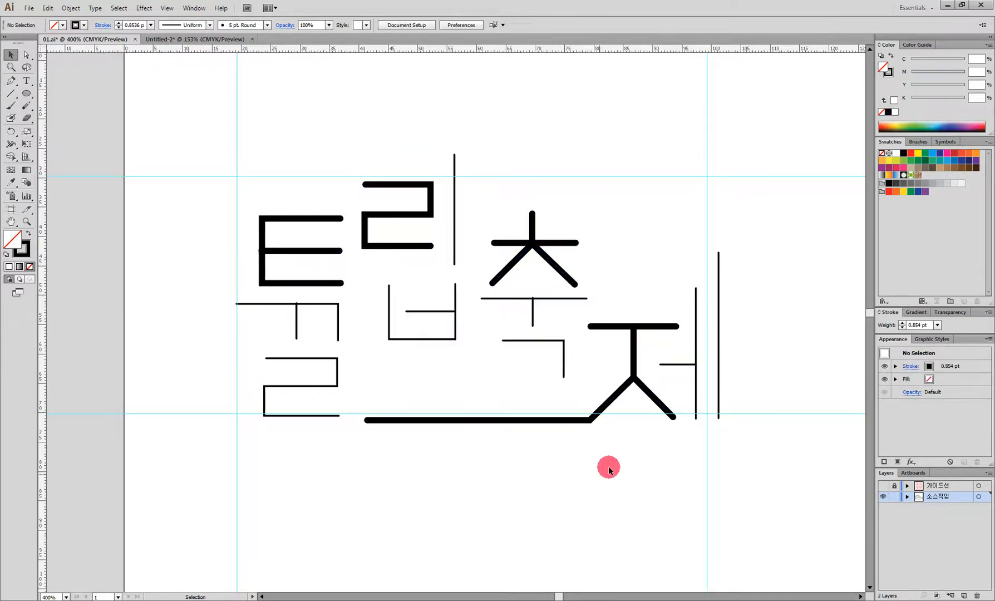
Step: Colour the thick ㅌ and ㅈ strokes red with a stroke colour of C 0, M 100, Y 100, K 0
left_click_drag(247, 201, 334, 295)
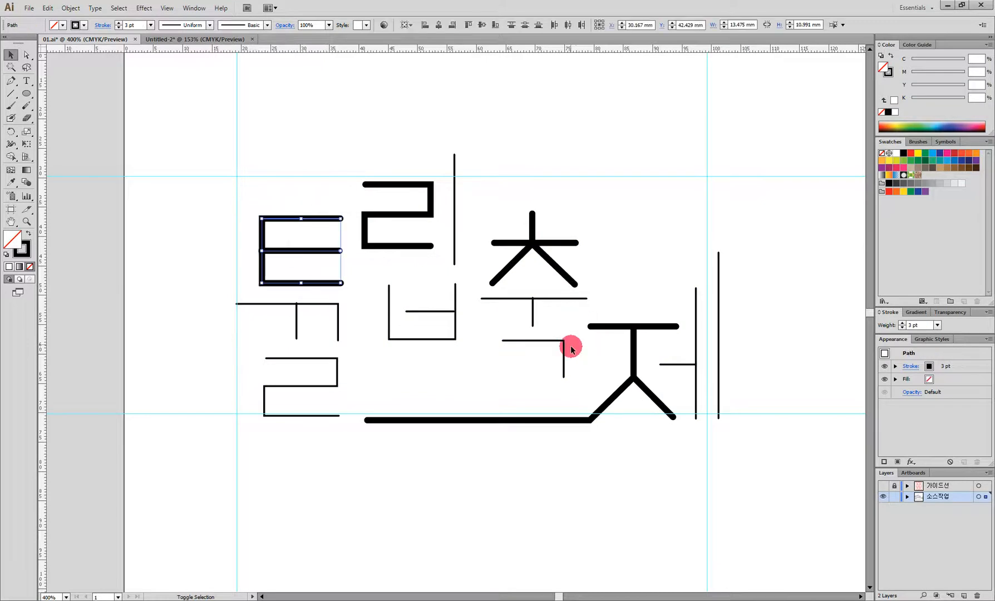
left_click_drag(584, 313, 647, 432)
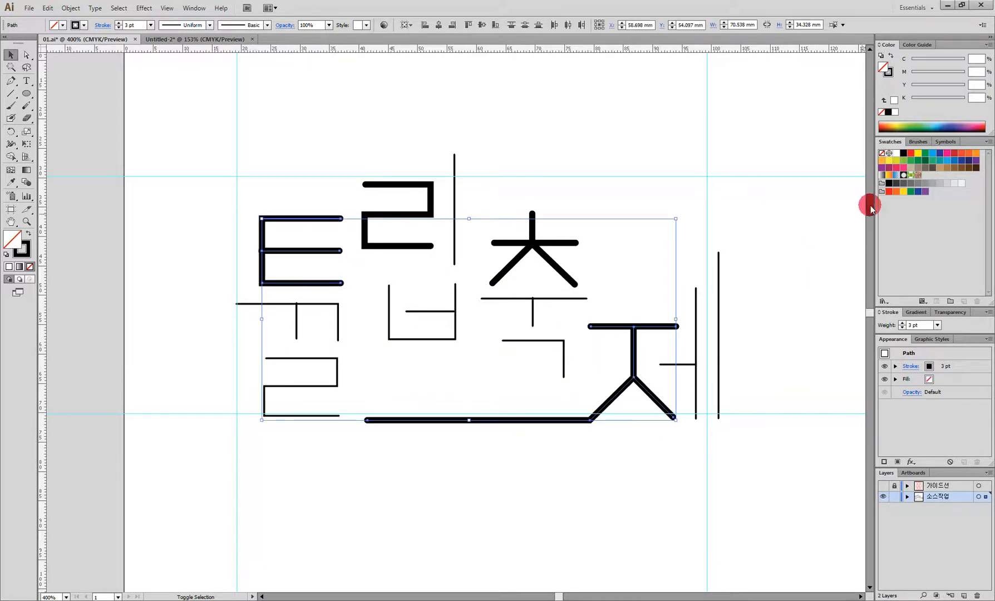
left_click(889, 72)
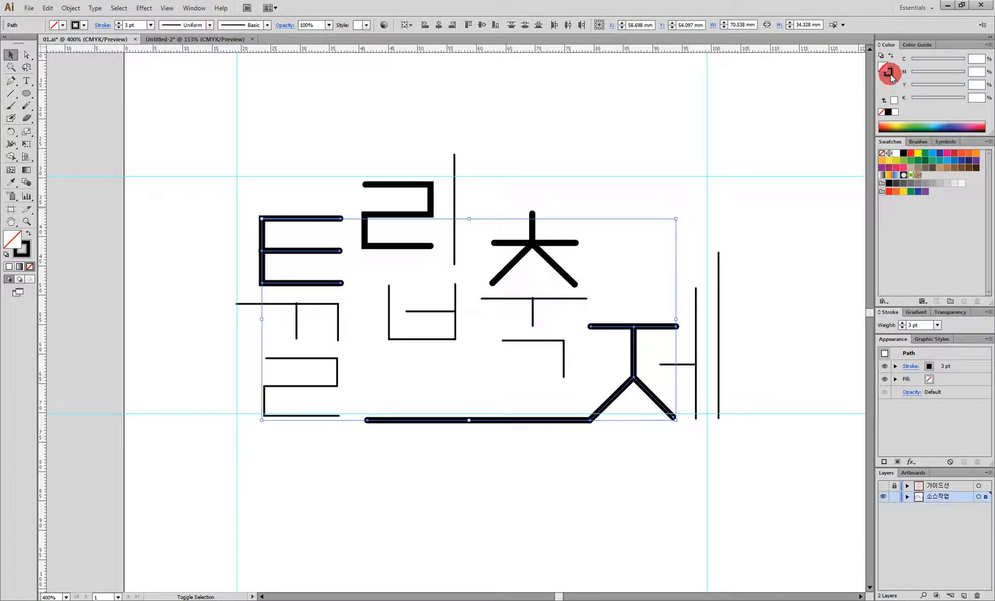
left_click(975, 71)
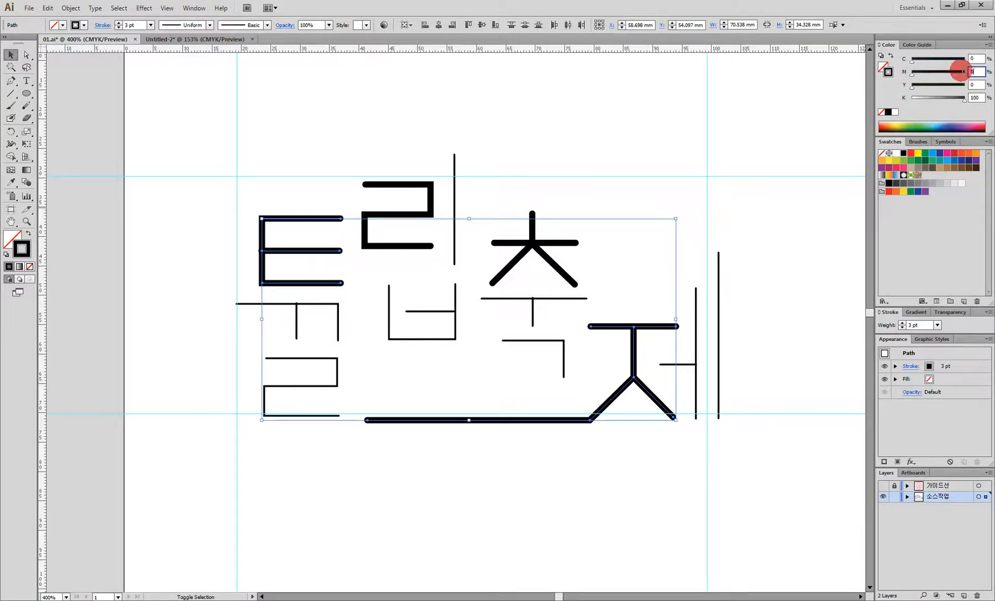
type("100")
mouse_move(977, 84)
left_mouse_down()
mouse_move(960, 83)
mouse_move(950, 98)
left_mouse_up()
type("100")
left_click(980, 98)
type("0")
left_click(939, 101)
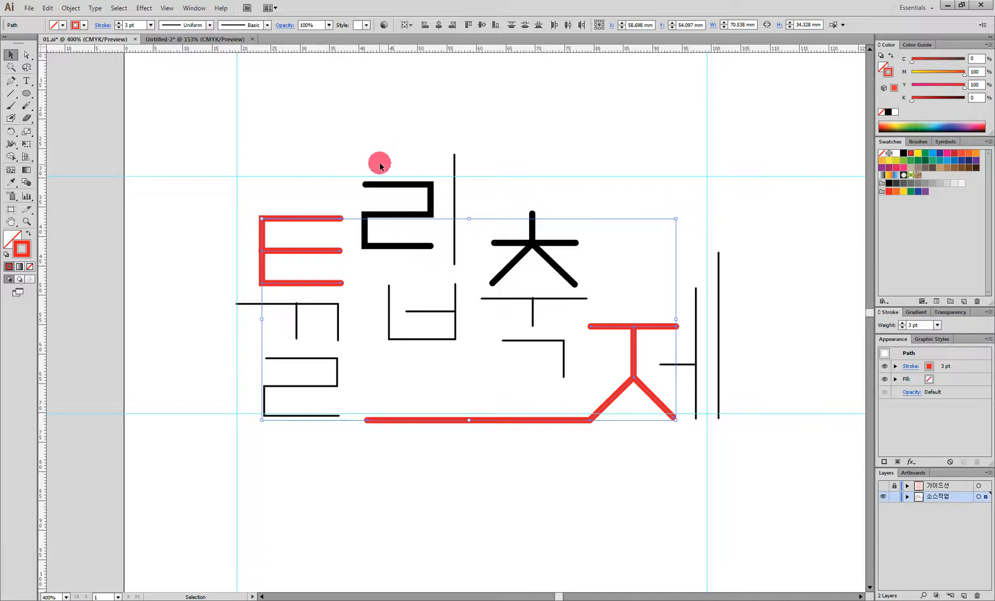
Step: Colour the thick ㄹ stroke orange-red with a stroke colour of C 0, M 80, Y 95, K 0
left_click(423, 247)
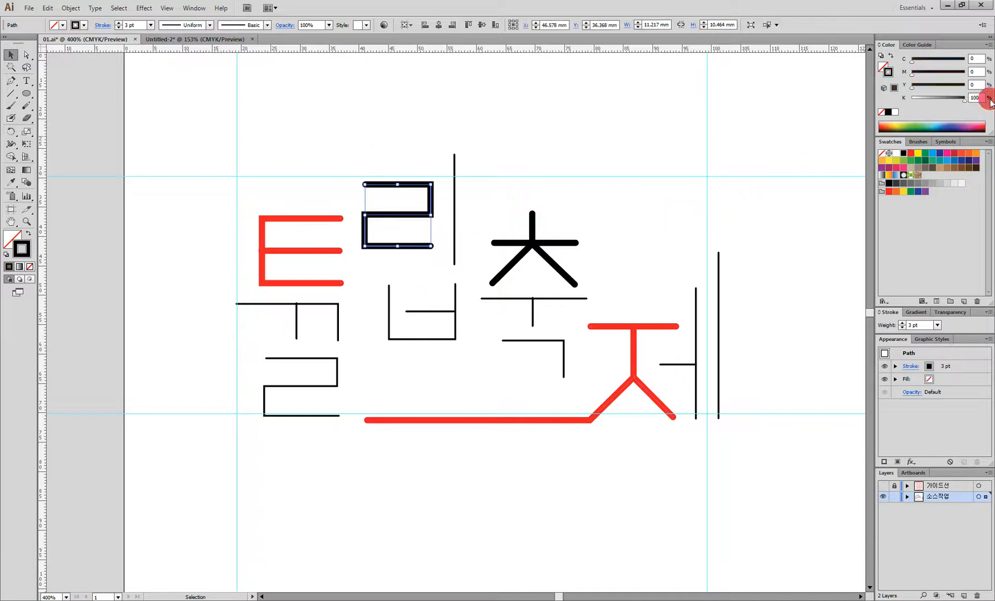
type("80")
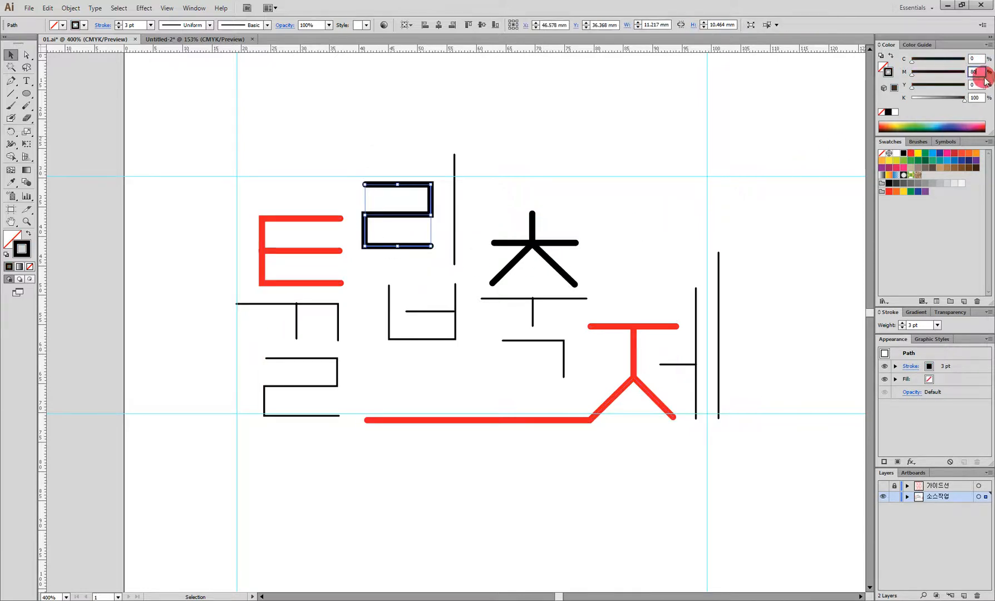
key("Tab")
type("95")
key("Tab")
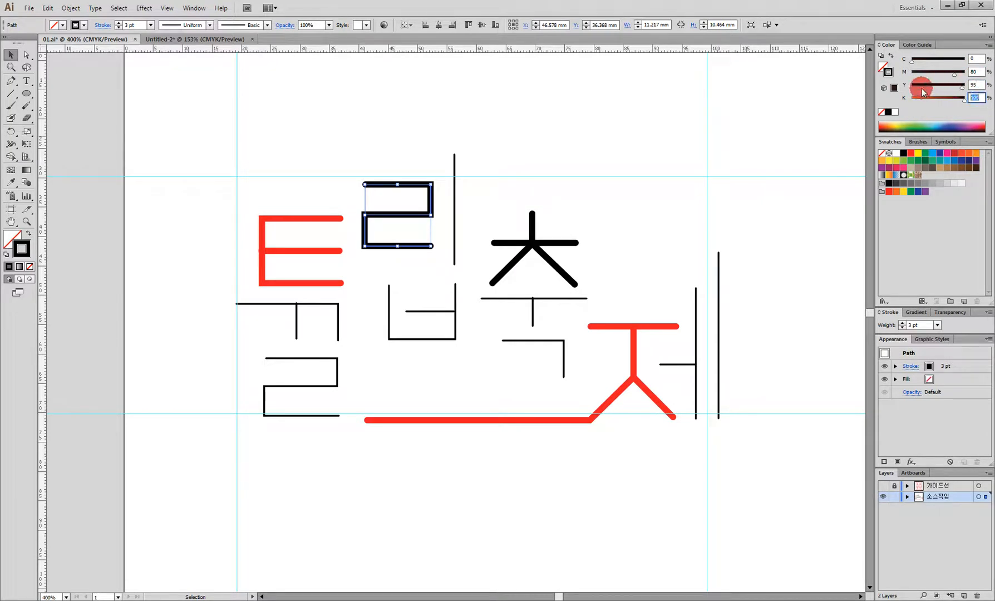
type("0")
key("Return")
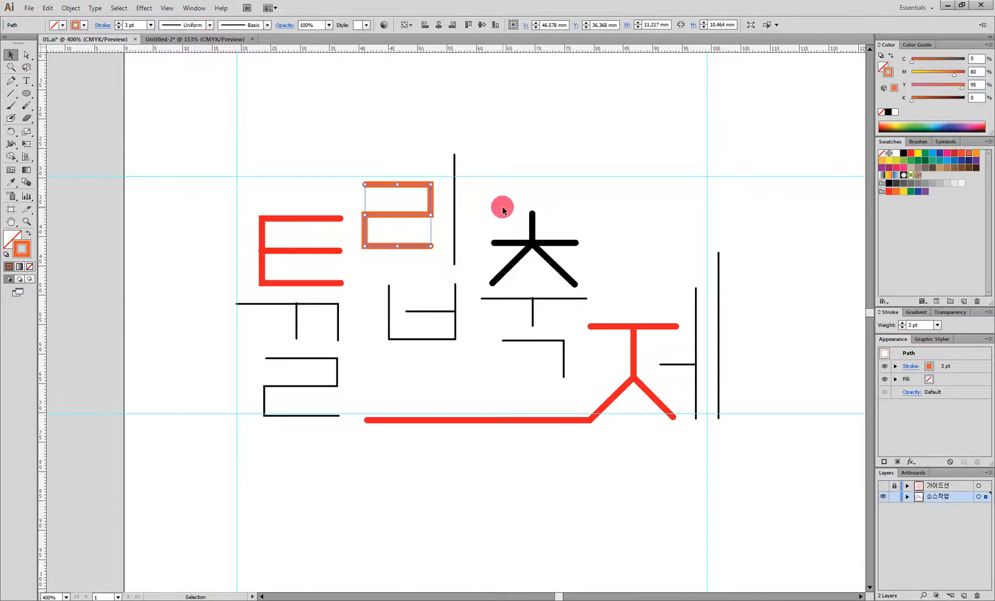
Step: Colour the thick ㅊ strokes orange with a stroke colour of C 0, M 50, Y 100, K 0
left_click(570, 273)
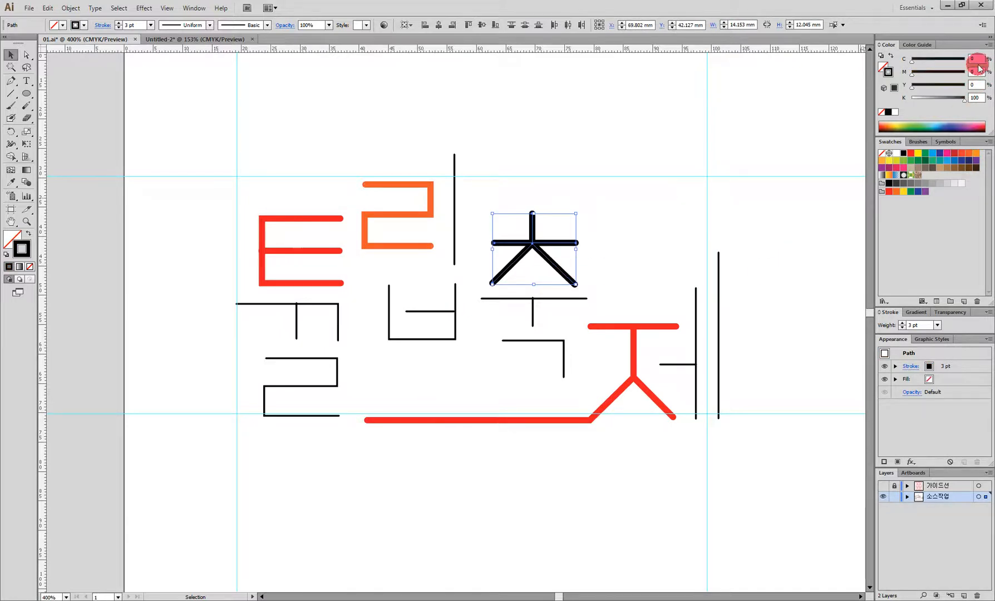
type("50")
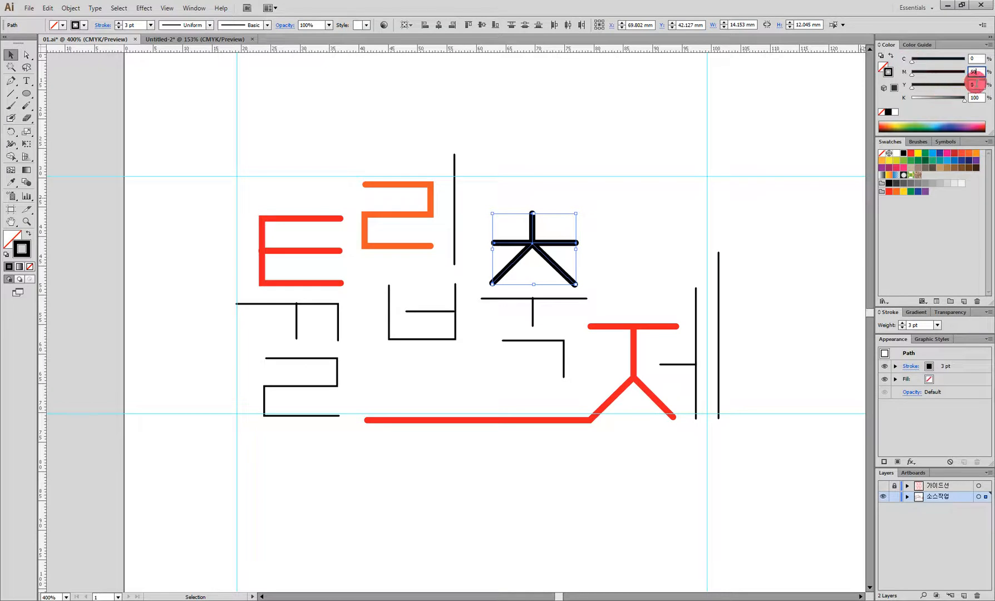
key("Tab")
type("100")
key("Tab")
type("0")
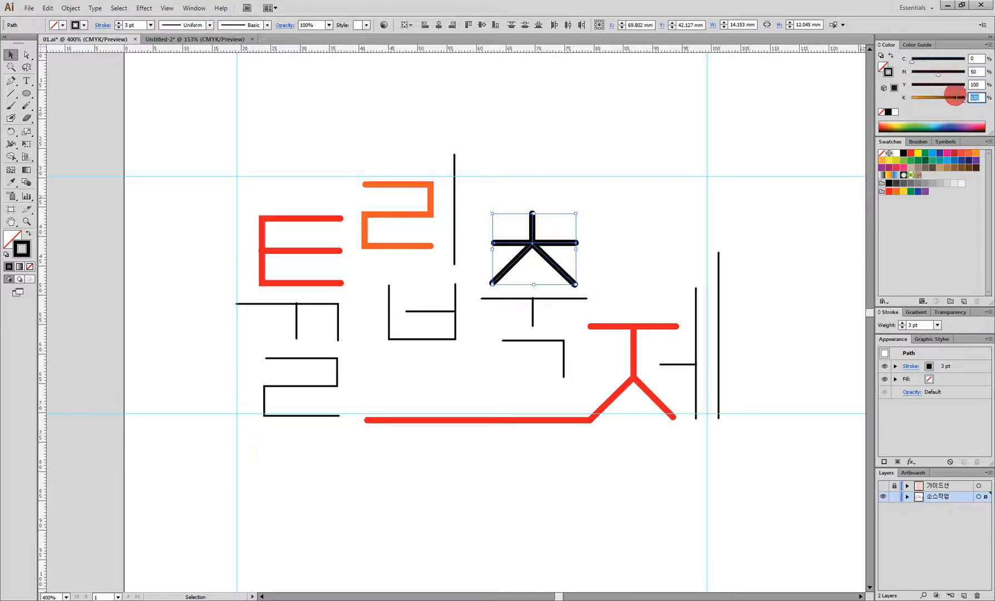
key("Return")
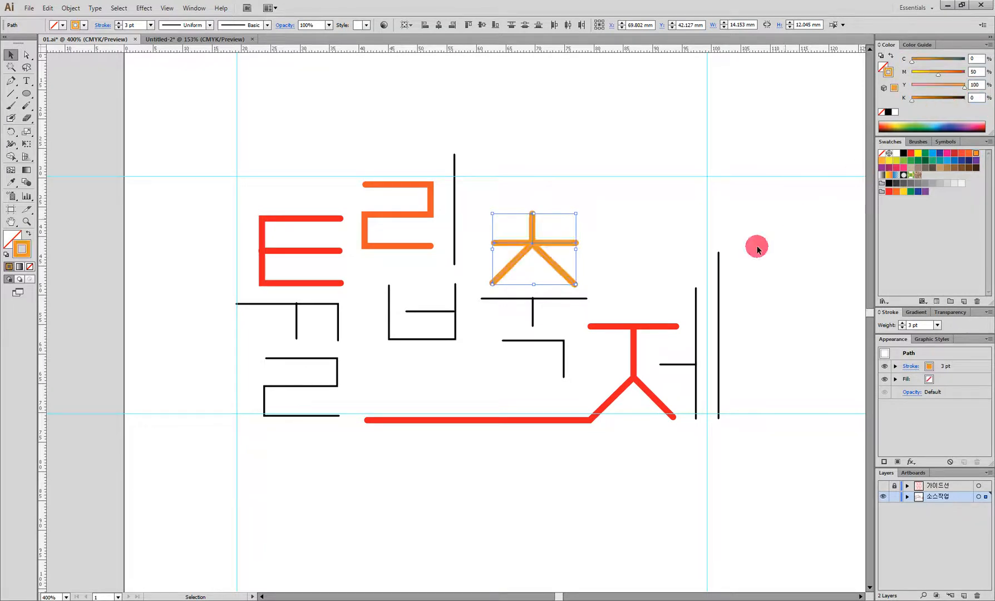
Step: Colour the outermost vertical stroke of the final syllable green with a stroke colour of C 50, M 0, Y 100, K 0
left_click(712, 338)
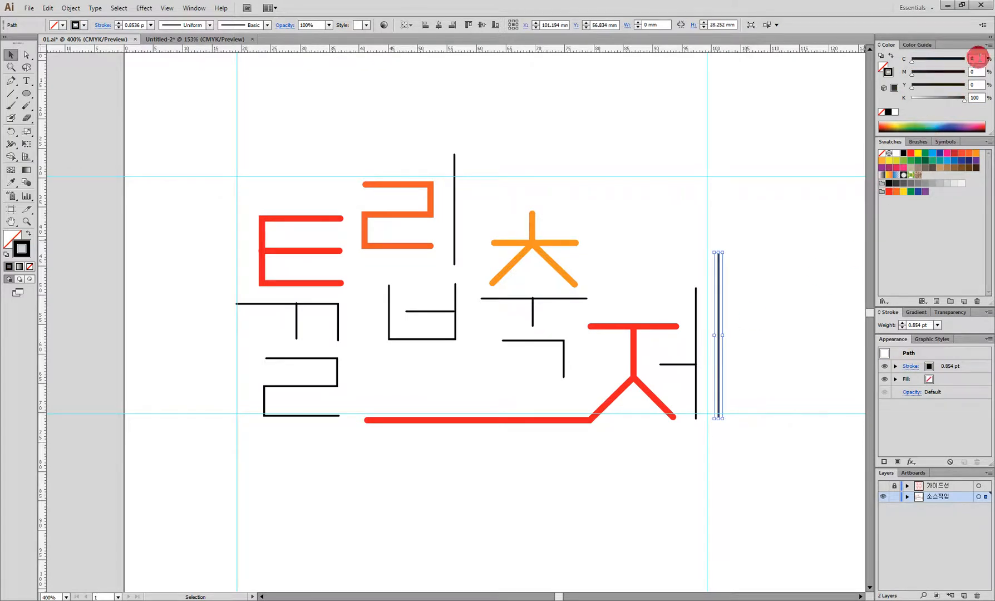
left_click_drag(978, 57, 915, 50)
type("50")
left_click(979, 85)
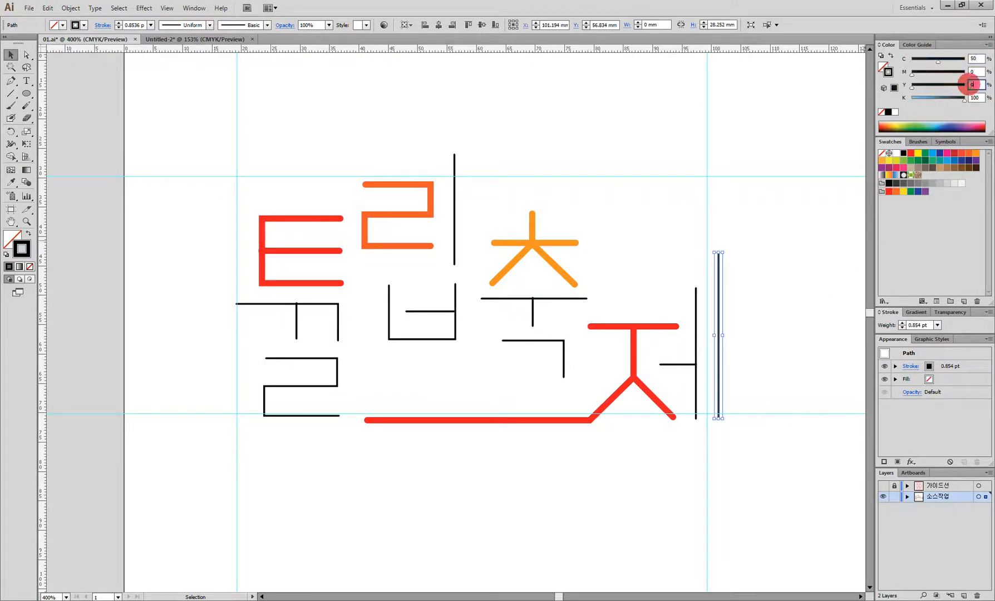
type("100")
key("Tab")
type("0")
key("Return")
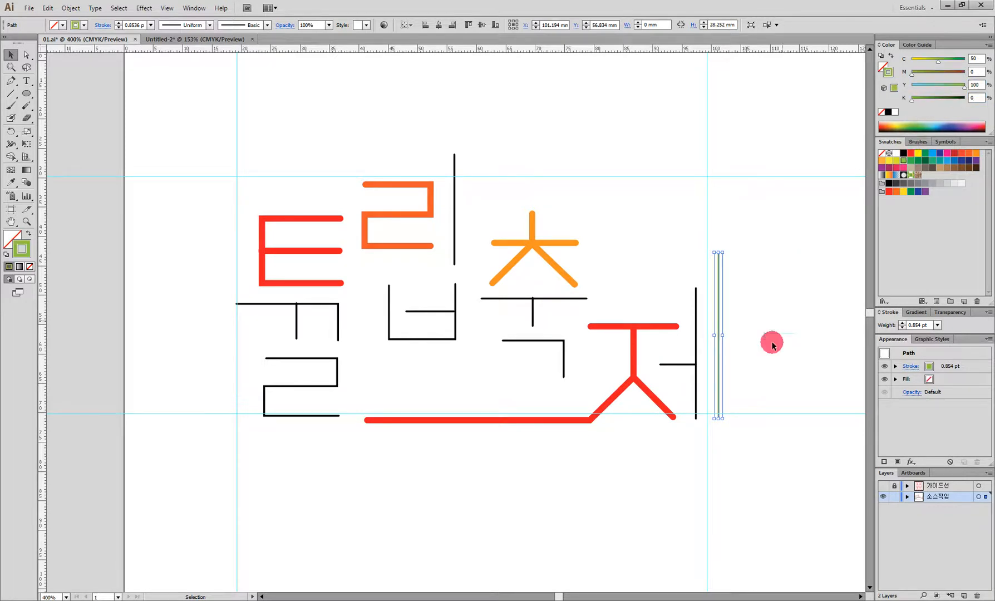
left_click(730, 418)
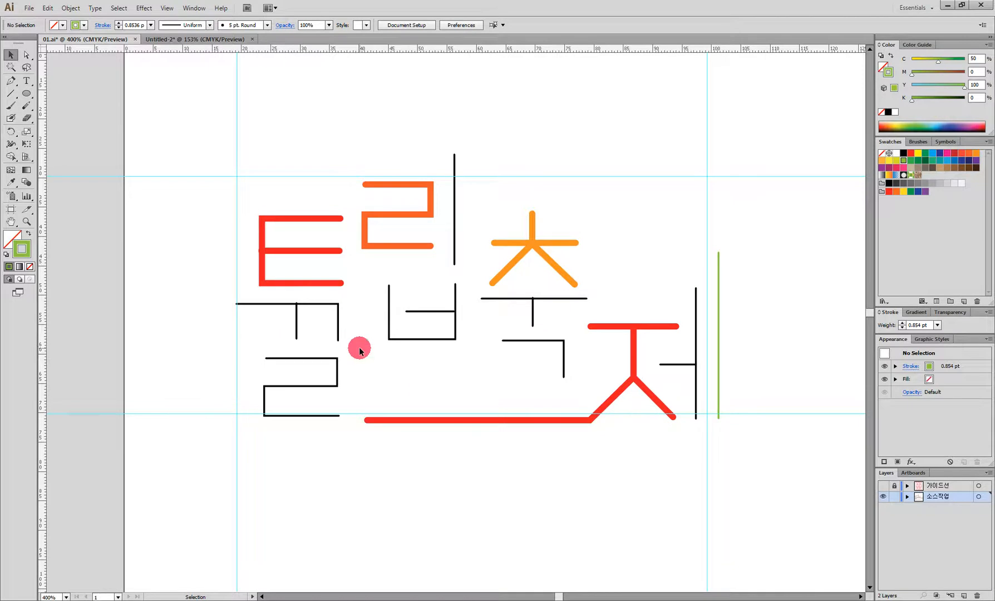
Step: Select all the remaining thin black lettering strokes together and give them a stroke weight of 1.5 pt
left_click(297, 323)
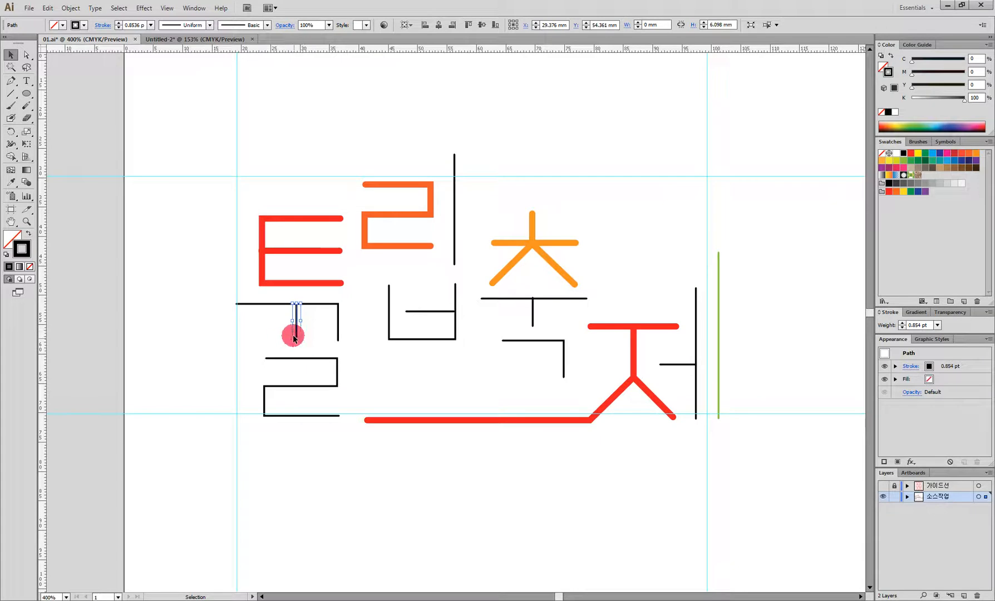
left_click_drag(242, 295, 345, 436)
left_click_drag(465, 351, 378, 300)
left_click_drag(472, 199, 444, 228)
left_click_drag(570, 386, 500, 281)
left_click_drag(703, 352, 681, 377)
left_click_drag(898, 325, 922, 324)
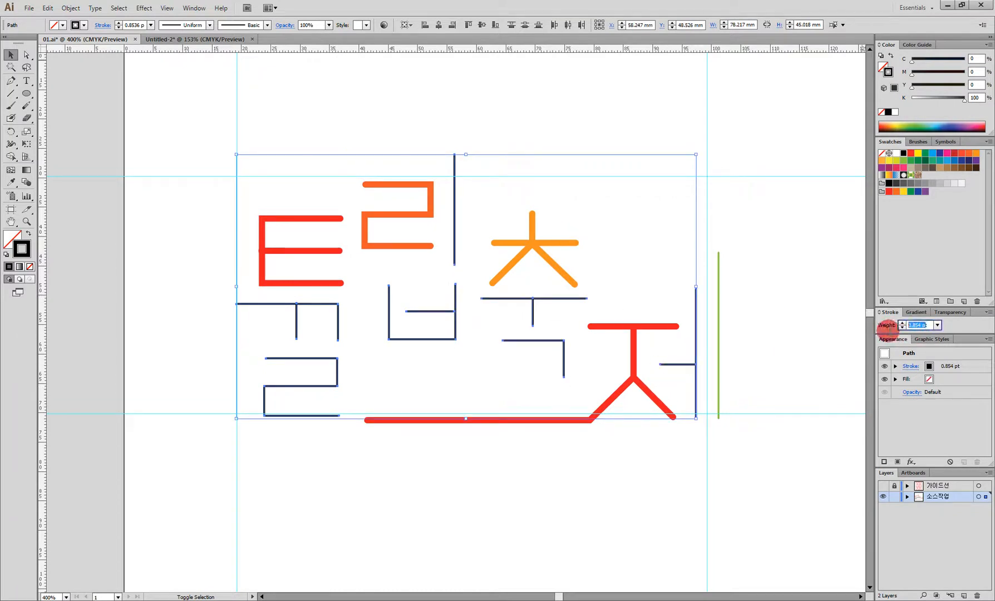
type("1")
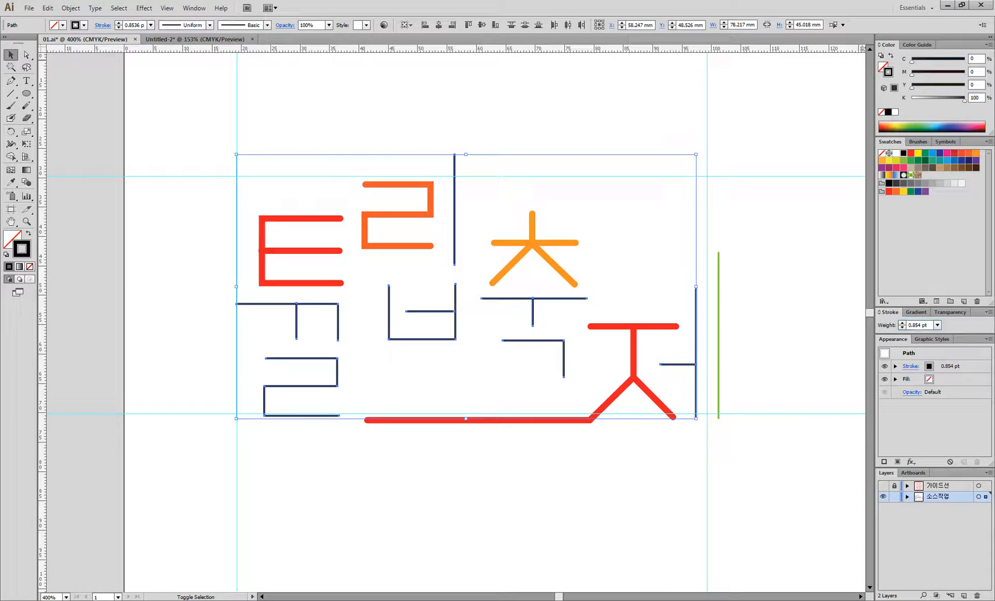
left_click_drag(933, 325, 843, 328)
type("1.5")
key("Return")
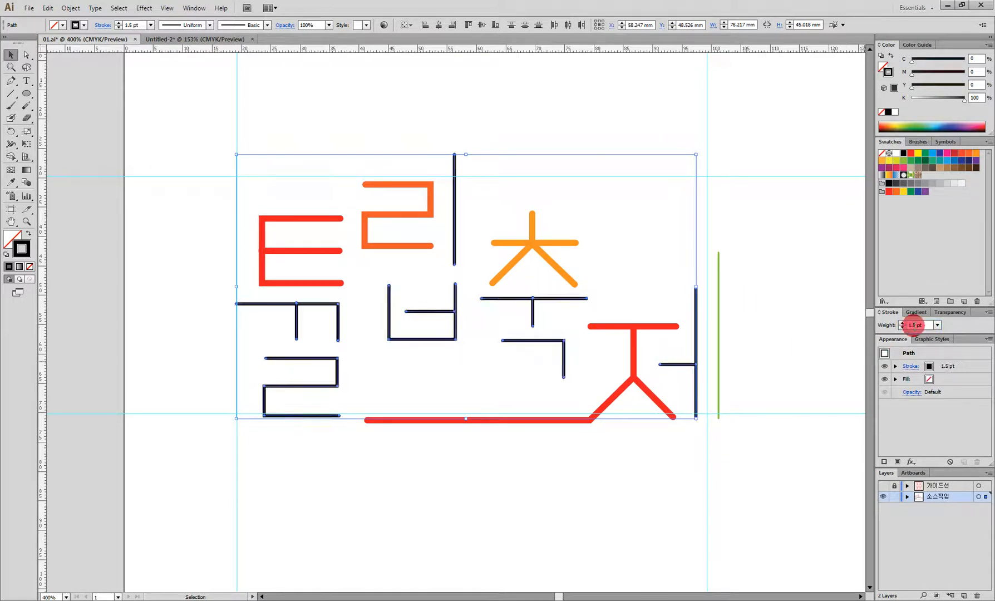
Step: Try stroke weights of 2 pt and 3 pt on the selected black strokes and set them to 2 pt
double_click(913, 325)
type("2")
key("Return")
type("3")
key("Return")
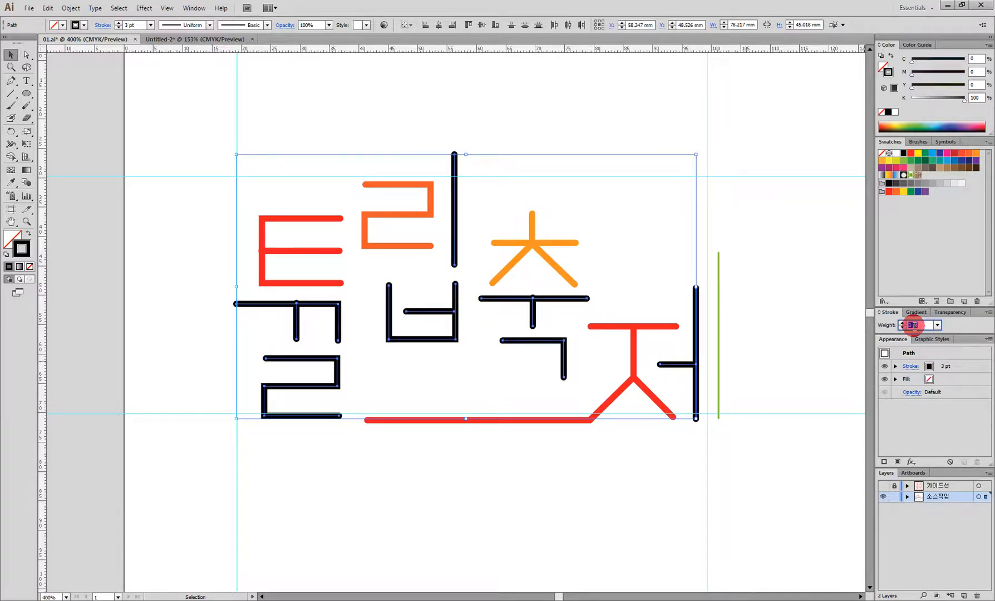
type("2")
key("Return")
Step: Increase the stroke weight of the coloured initial consonants ㅌ, ㄹ, ㅊ and ㅈ, including the joined baseline stroke, to 5 pt
left_click_drag(278, 193, 350, 286)
left_click_drag(381, 167, 420, 260)
left_click_drag(582, 219, 520, 274)
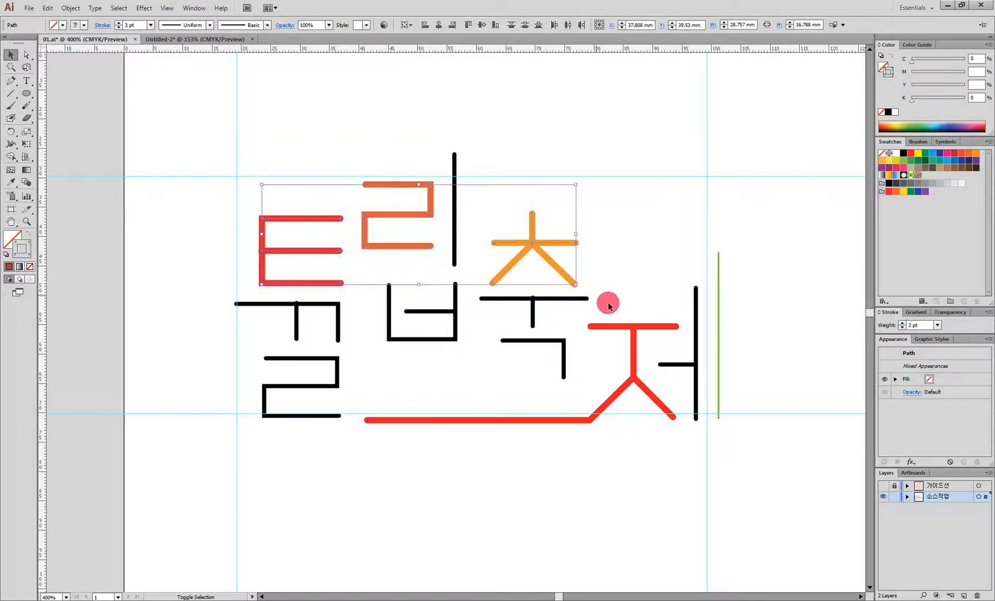
left_click_drag(654, 403, 648, 437)
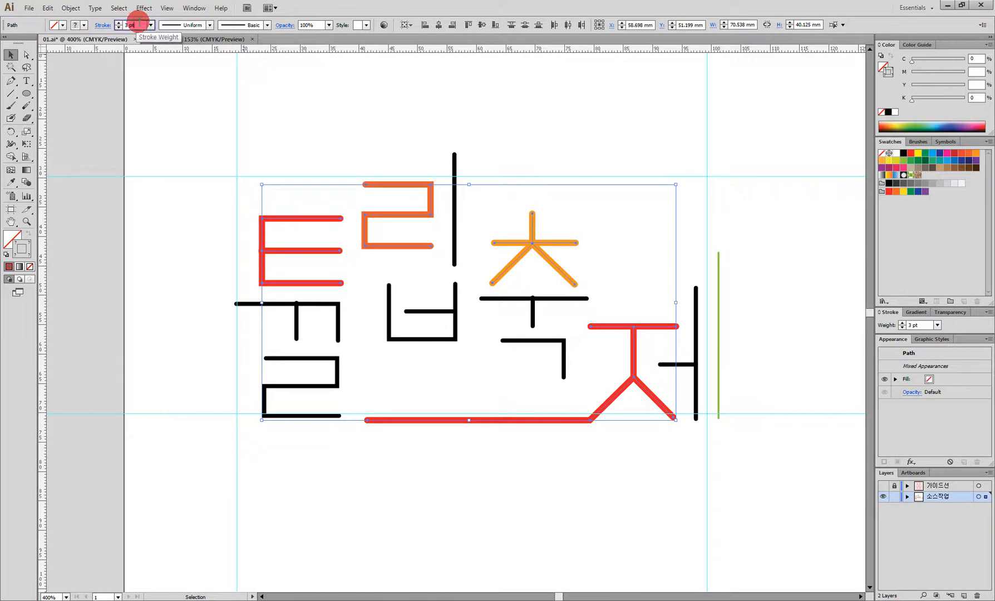
left_click(139, 25)
key("Up")
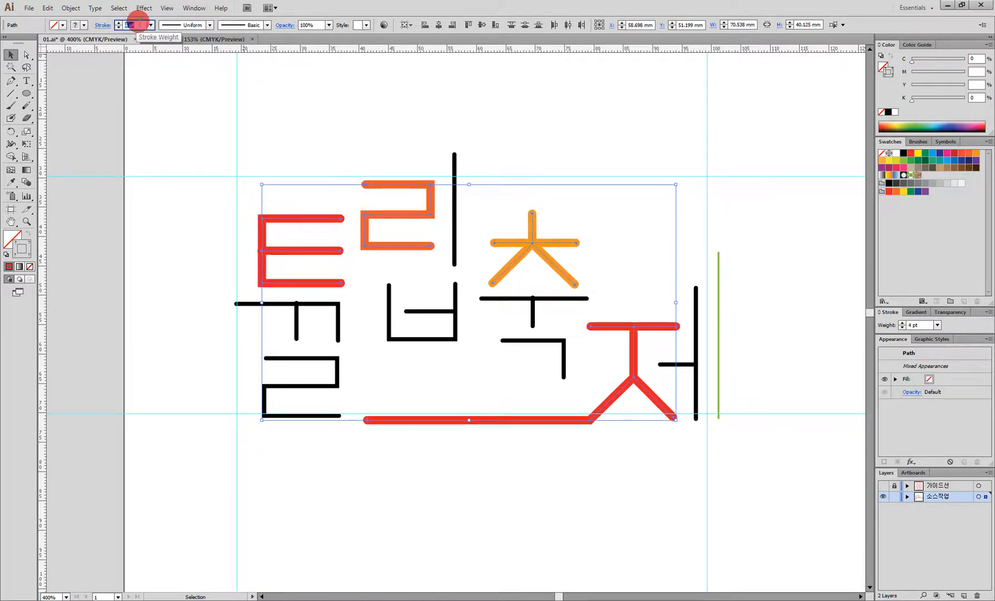
key("Up")
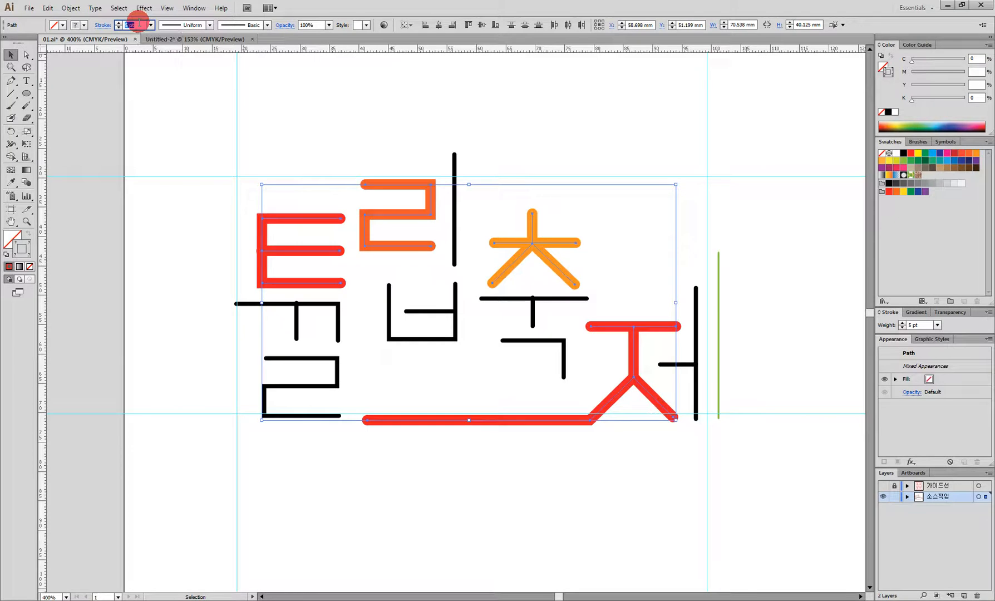
left_click(296, 323)
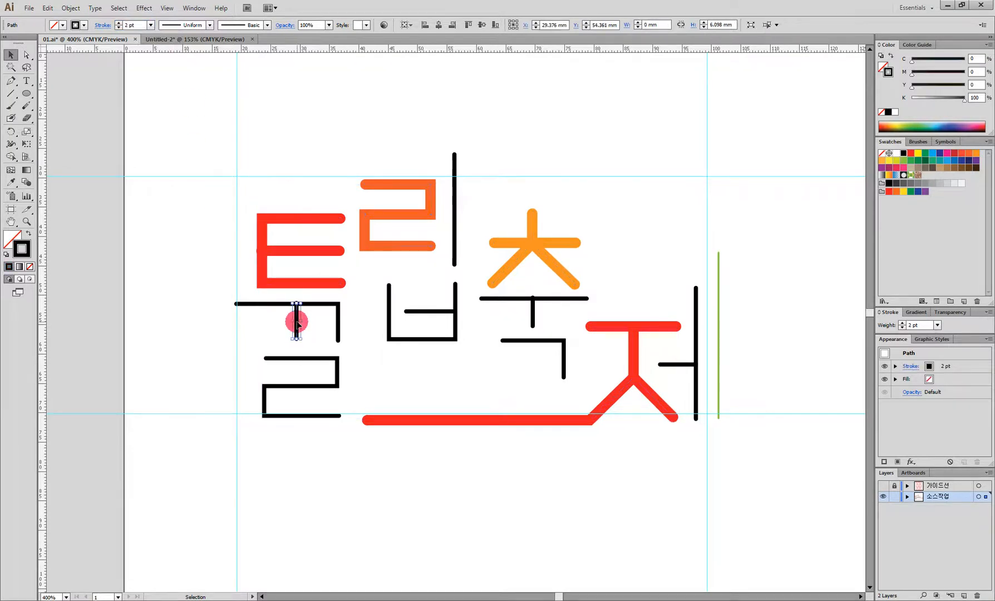
left_click(316, 333)
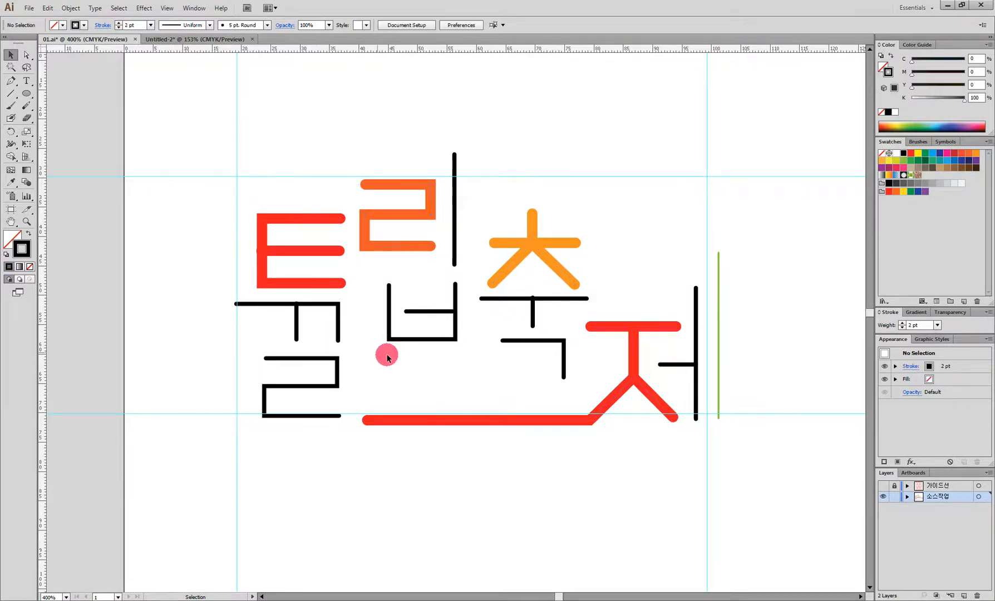
left_click(533, 317)
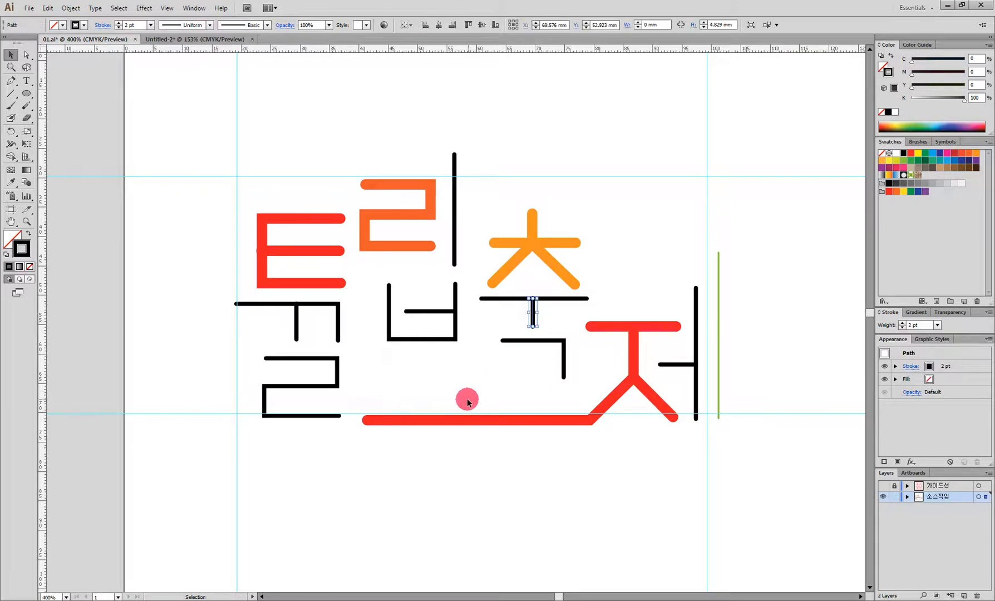
Step: Expand the fill and stroke of all the lettering into filled shapes
left_click_drag(198, 133, 736, 470)
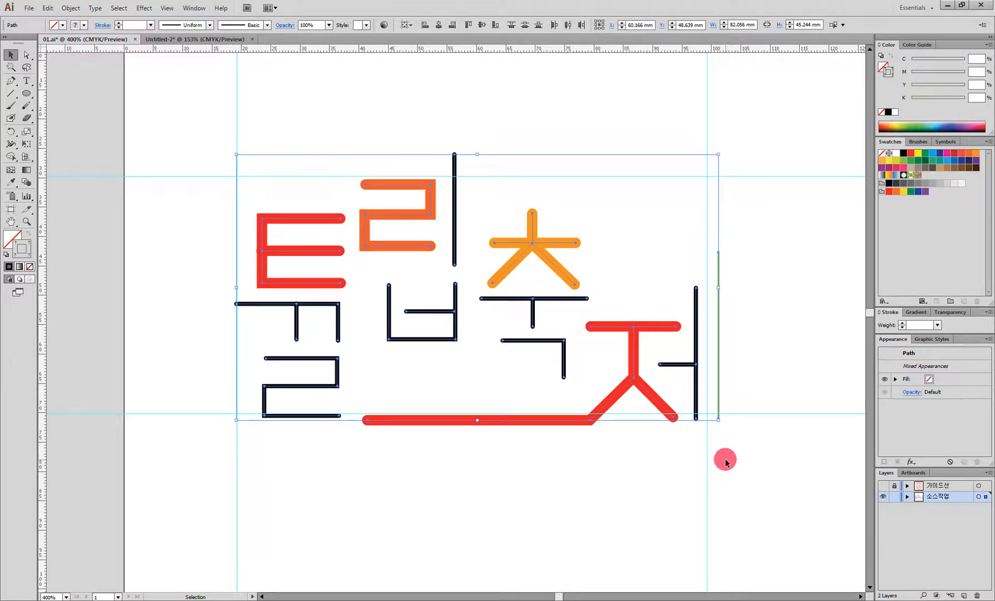
left_click(68, 8)
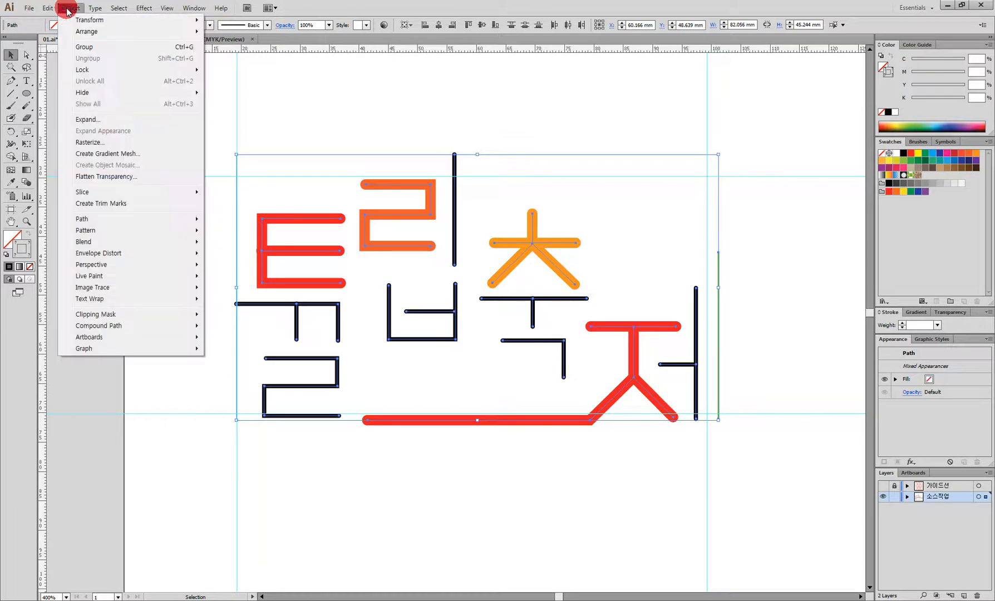
left_click(100, 114)
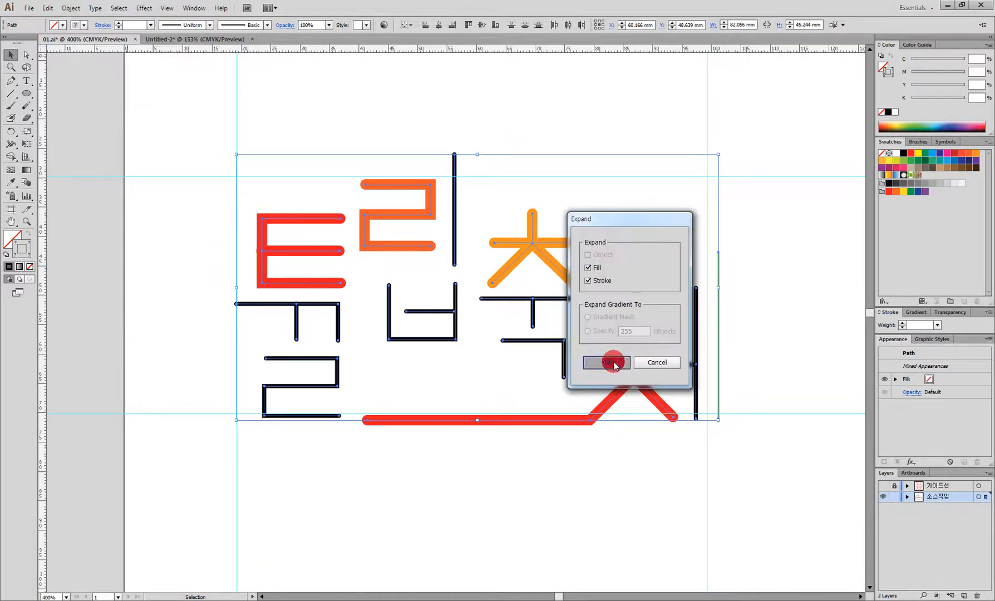
left_click(612, 363)
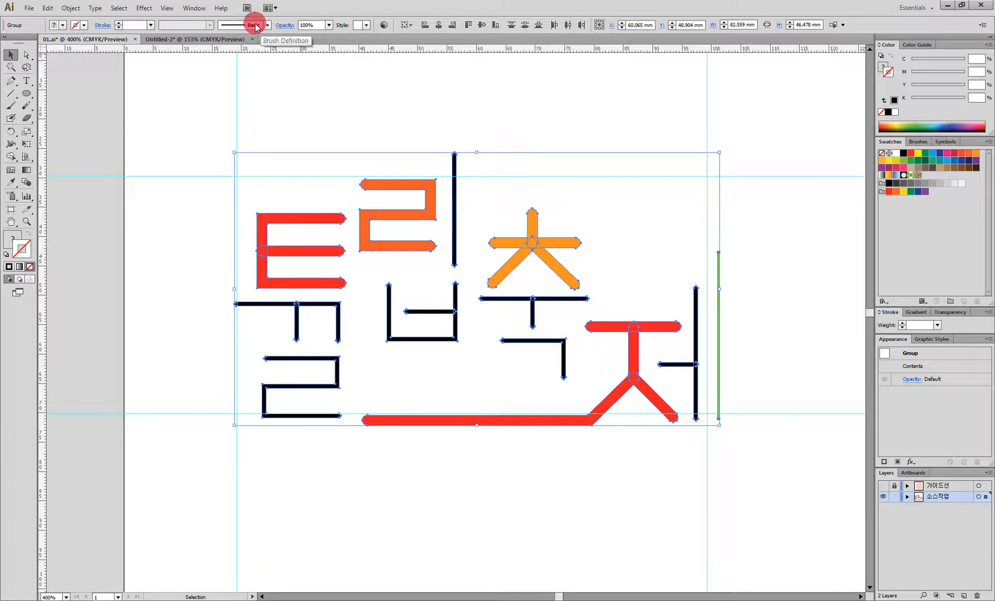
Step: Combine the overlapping same-coloured shapes of the expanded lettering with the Pathfinder Merge operation and deselect the result
left_click(195, 9)
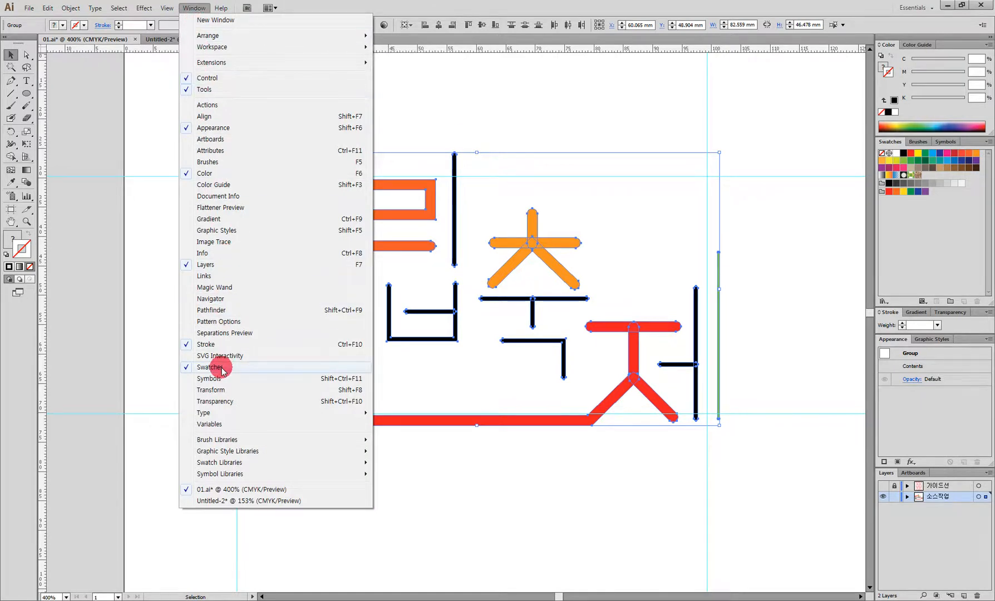
left_click(220, 310)
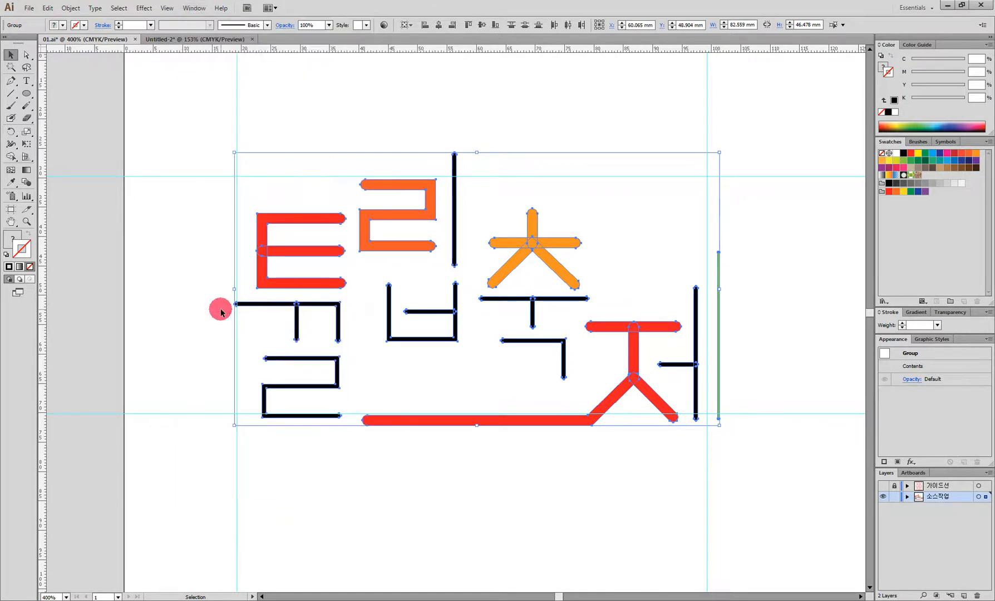
left_click_drag(1, 257, 143, 92)
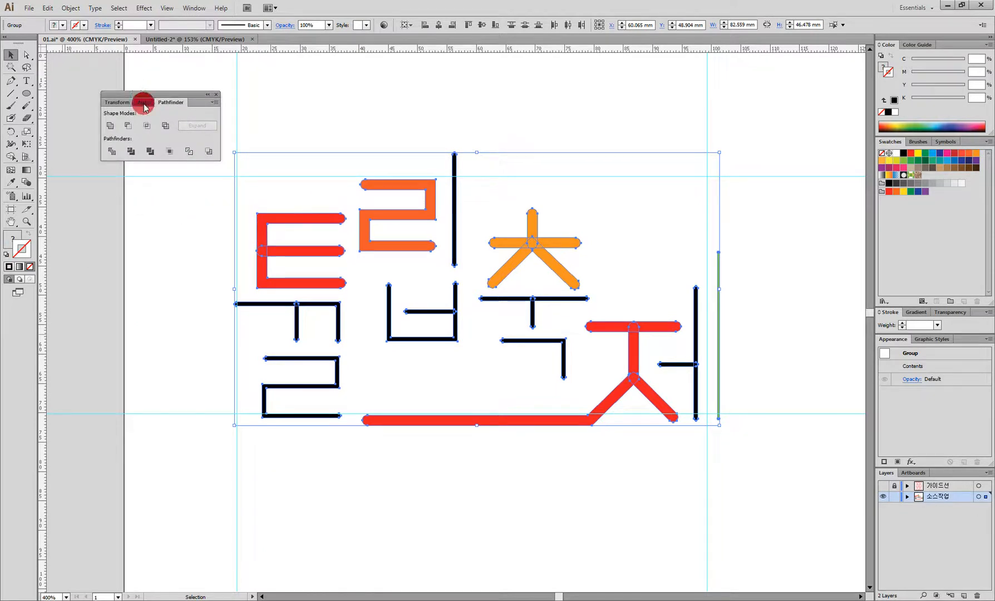
left_click(152, 154)
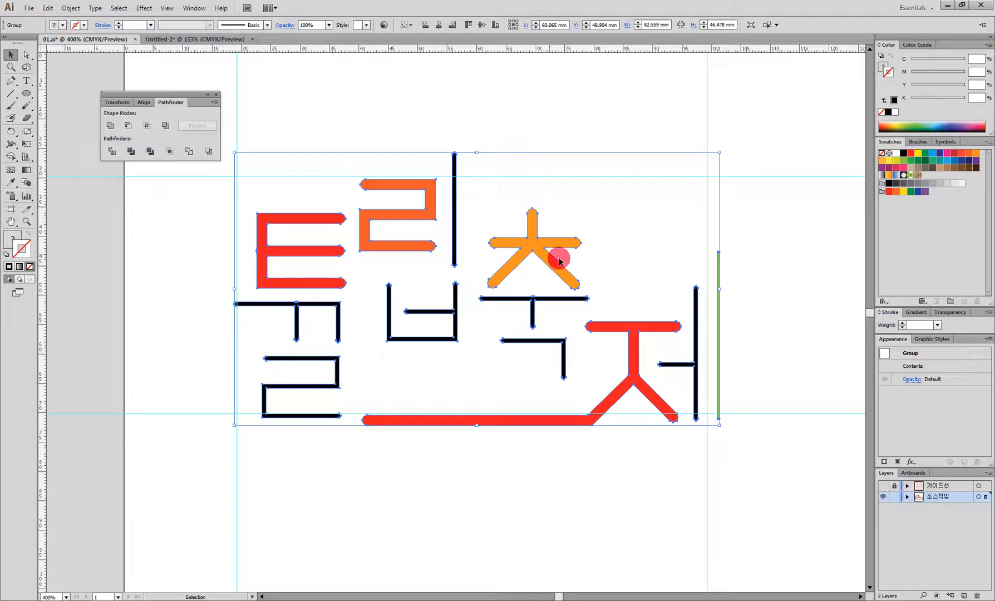
left_click(775, 354)
Step: Draw a closed, curved petal outline above the green stem with the Pen tool, starting and ending on the right vertical guide
key("space")
left_click_drag(717, 307, 717, 317)
left_click(718, 318, "ctrl")
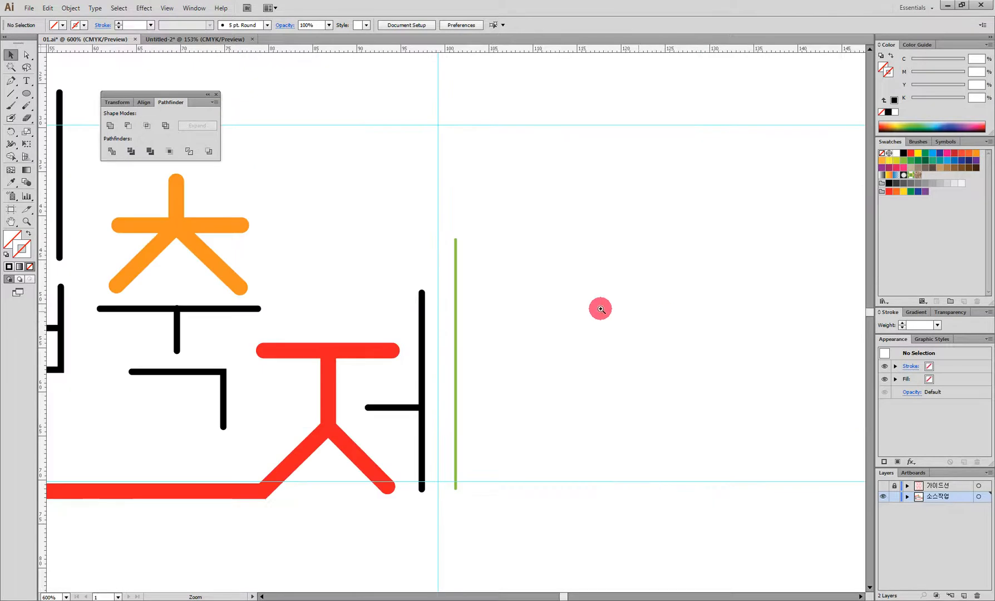
left_click_drag(448, 312, 455, 349)
left_click(455, 348, "ctrl")
left_click_drag(462, 291, 452, 413)
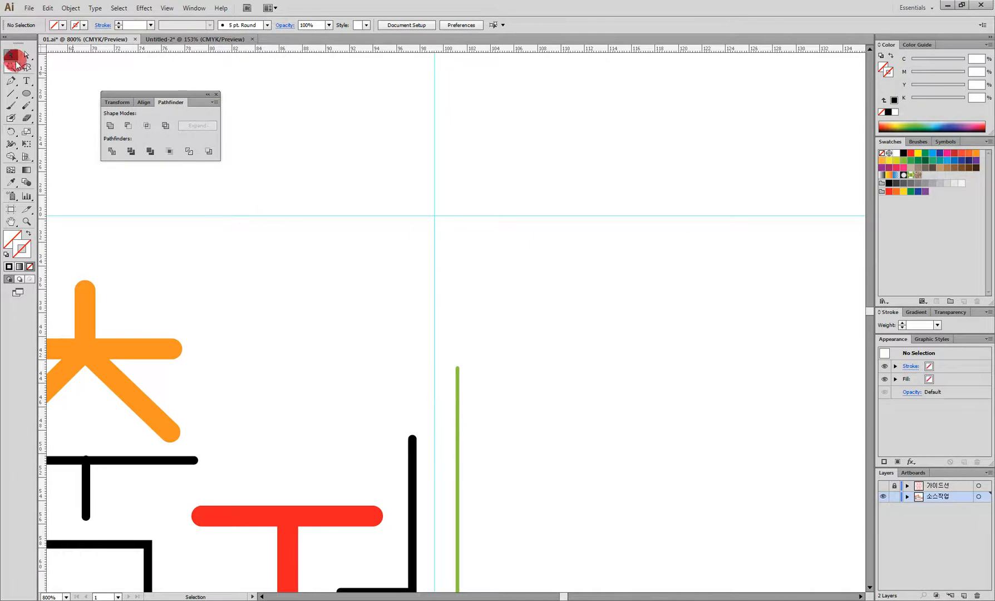
left_click(9, 81)
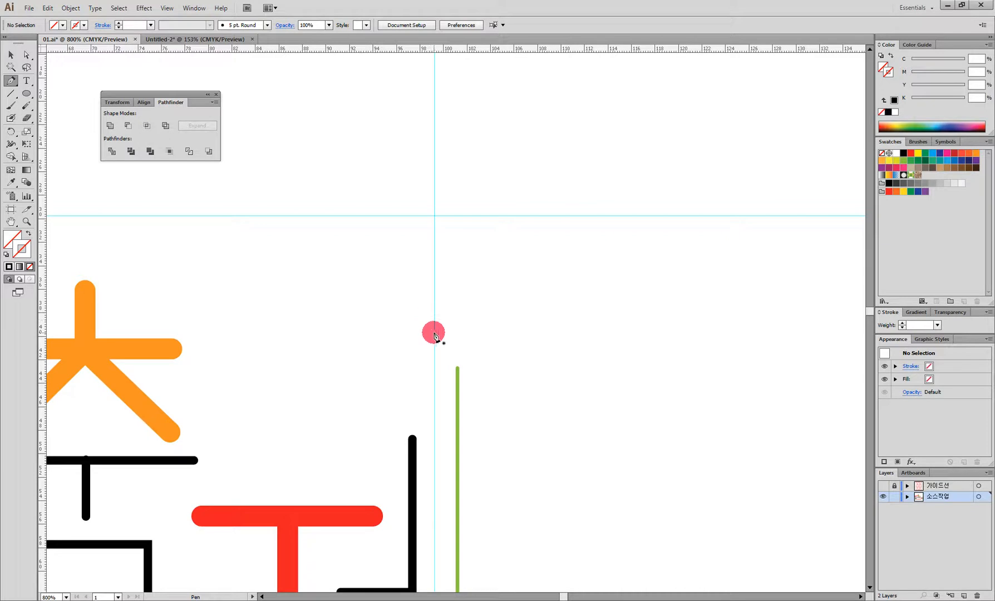
left_click_drag(434, 336, 418, 275)
left_click_drag(560, 147, 540, 181)
left_click_drag(558, 241, 581, 271)
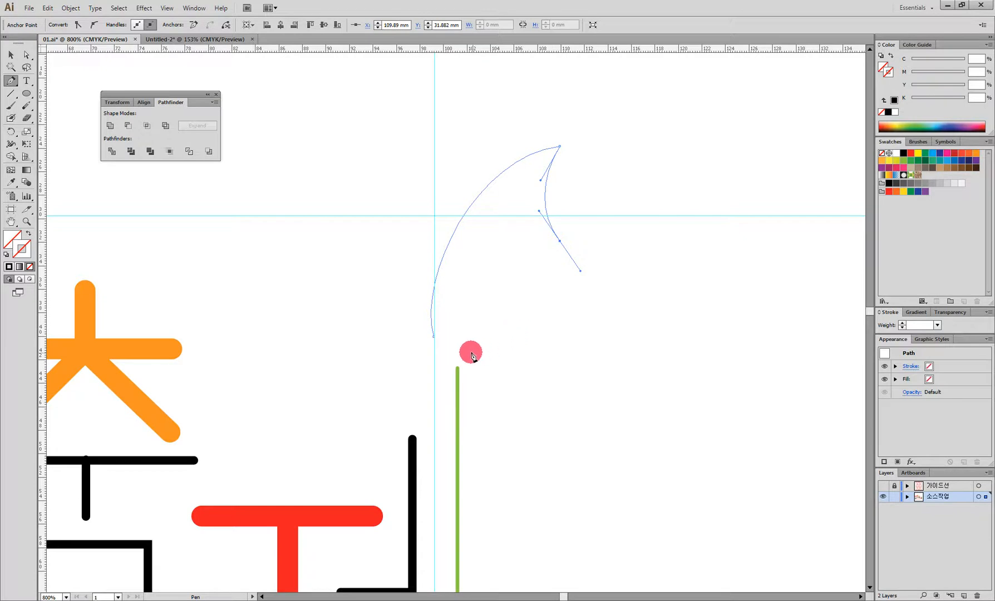
left_click_drag(434, 337, 373, 308)
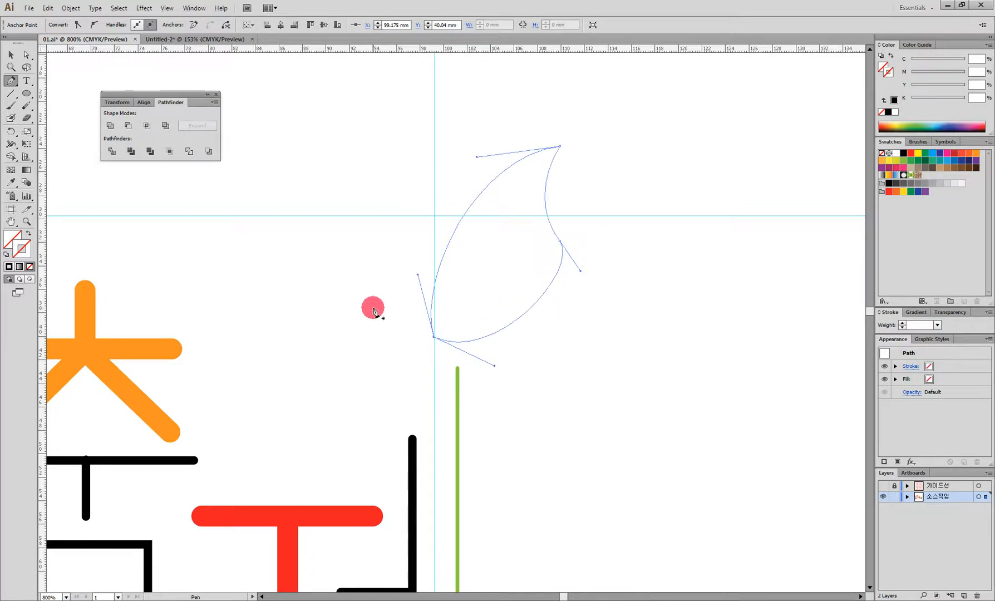
Step: Apply the default white fill and black stroke to the petal and reshape its right-hand curve into a smoother S-shape, about 11 mm wide
key("d")
key("a")
left_click_drag(581, 271, 570, 313)
left_click_drag(561, 243, 543, 252)
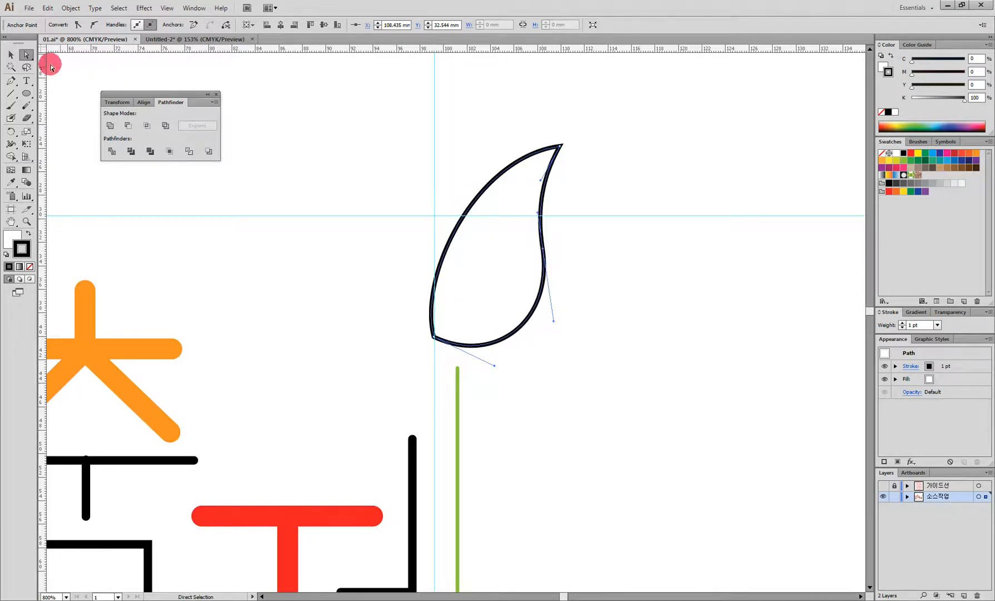
Step: Reflect a copy of the petal across the vertical guide, using the Vertical axis
left_click(10, 54)
left_click(486, 258)
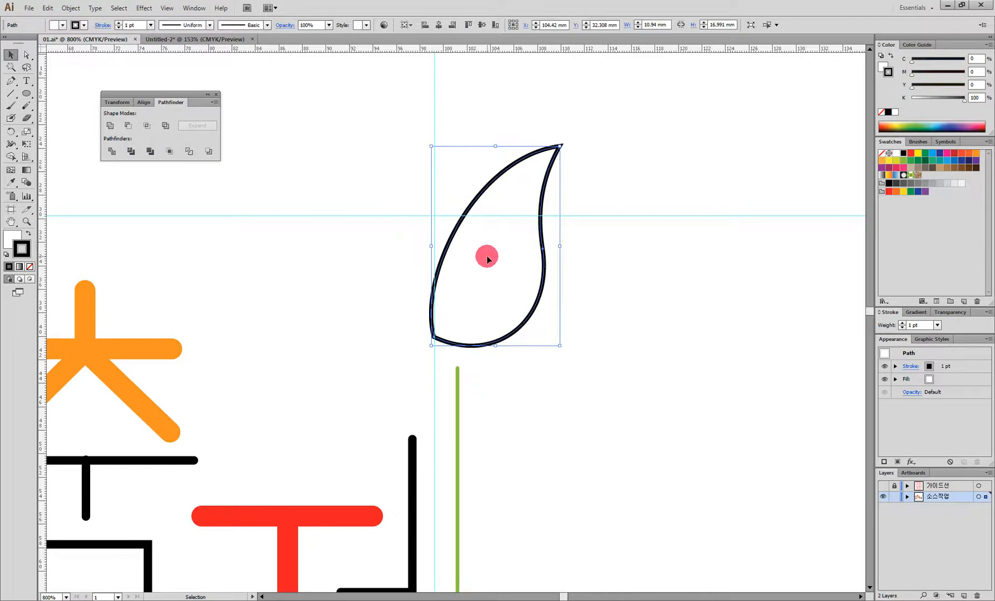
left_click(26, 131)
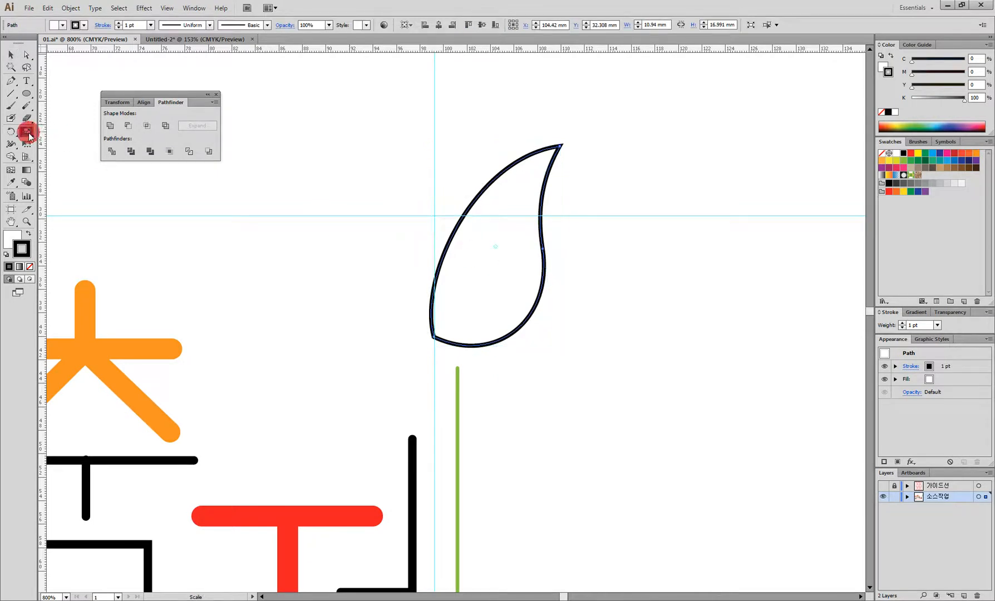
left_click(13, 132)
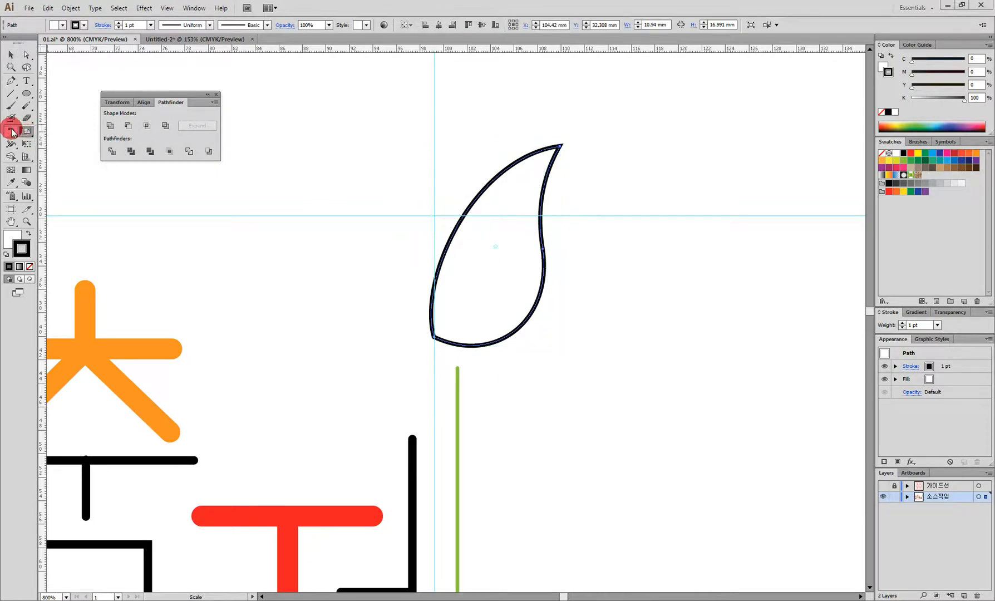
left_click_drag(13, 132, 63, 149)
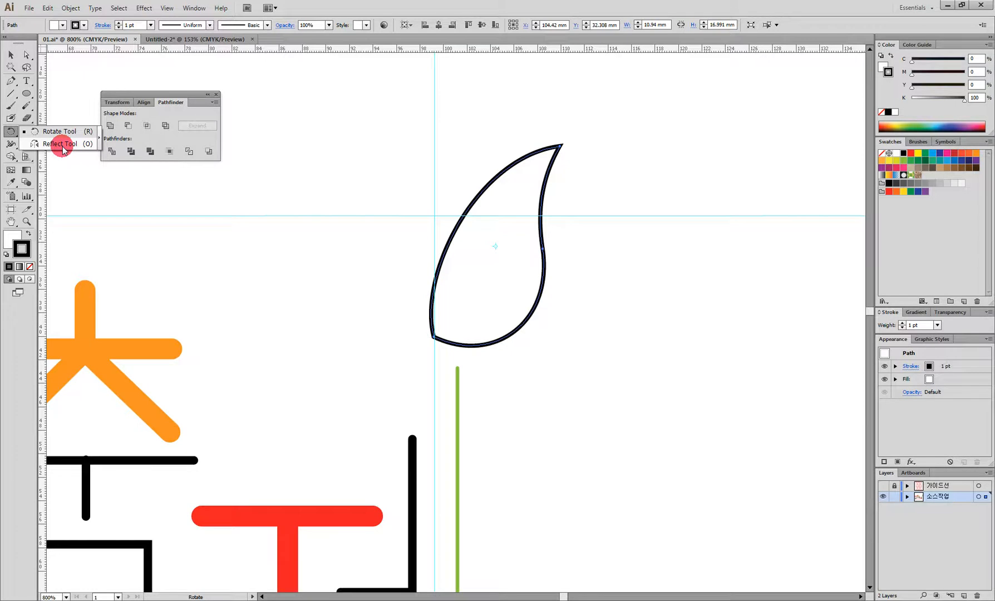
left_click_drag(63, 149, 64, 148)
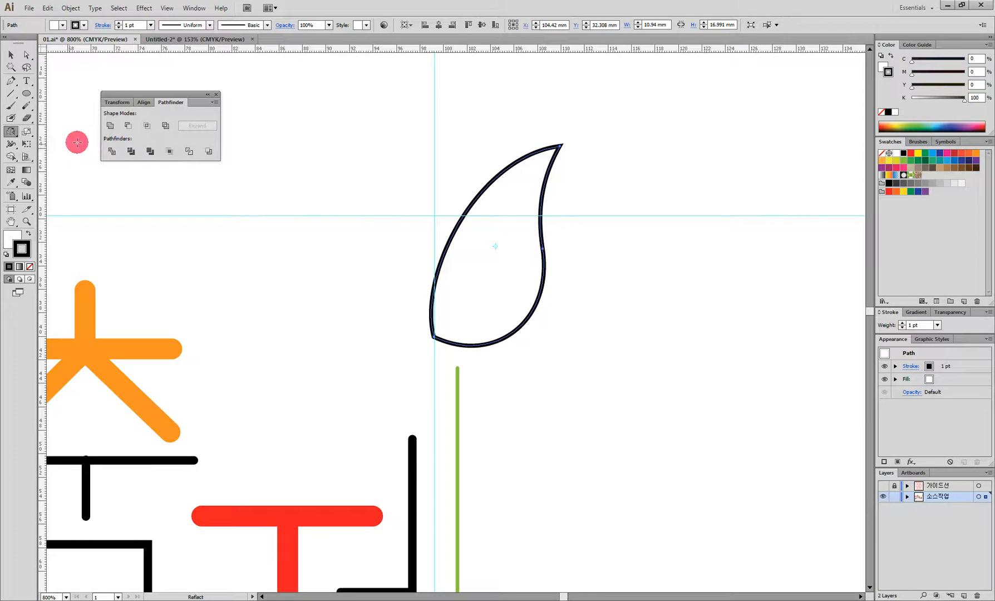
left_click(434, 248, "alt")
left_click_drag(621, 206, 656, 151)
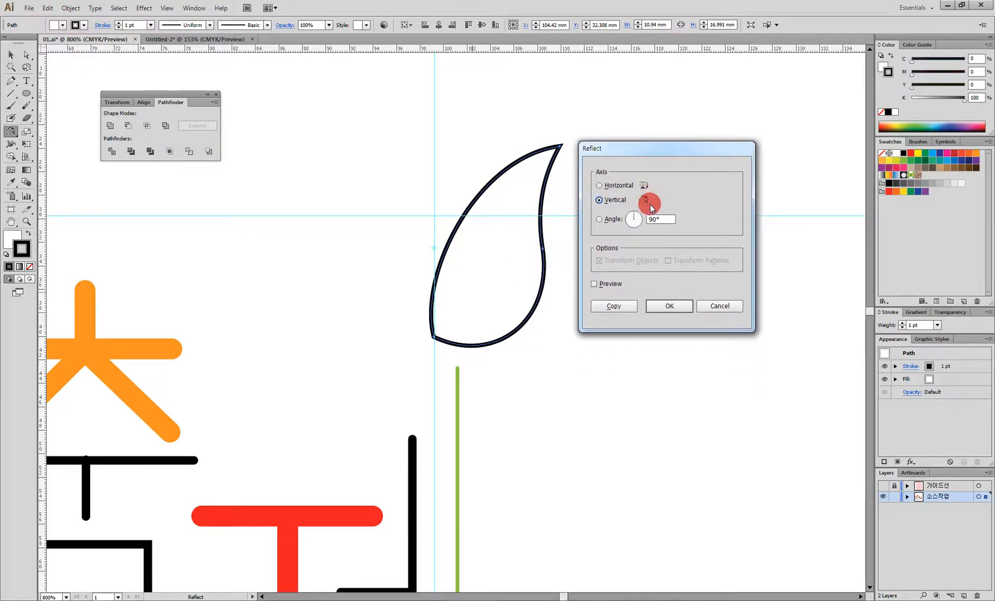
left_click(611, 200)
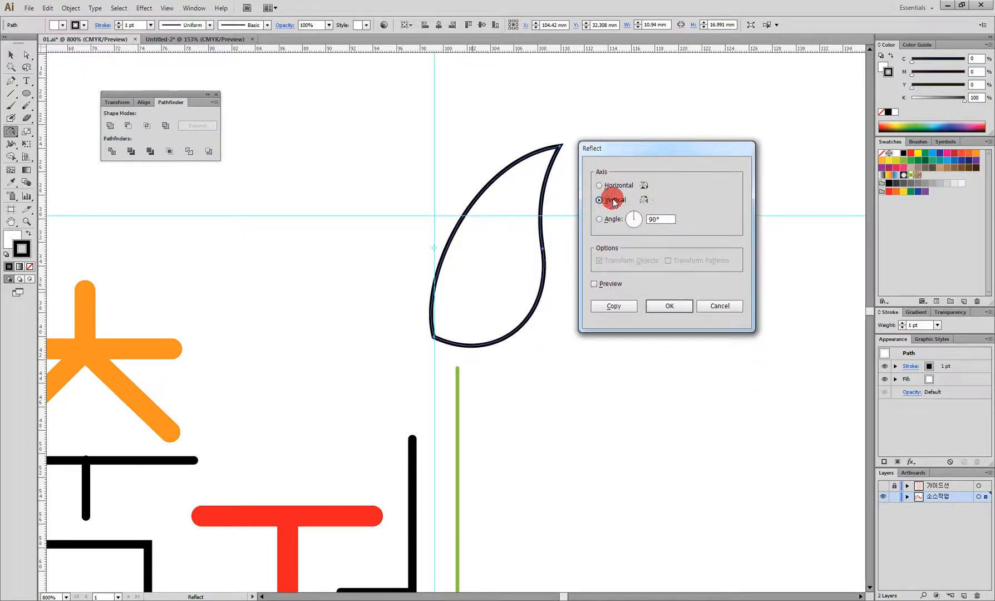
left_click(594, 284)
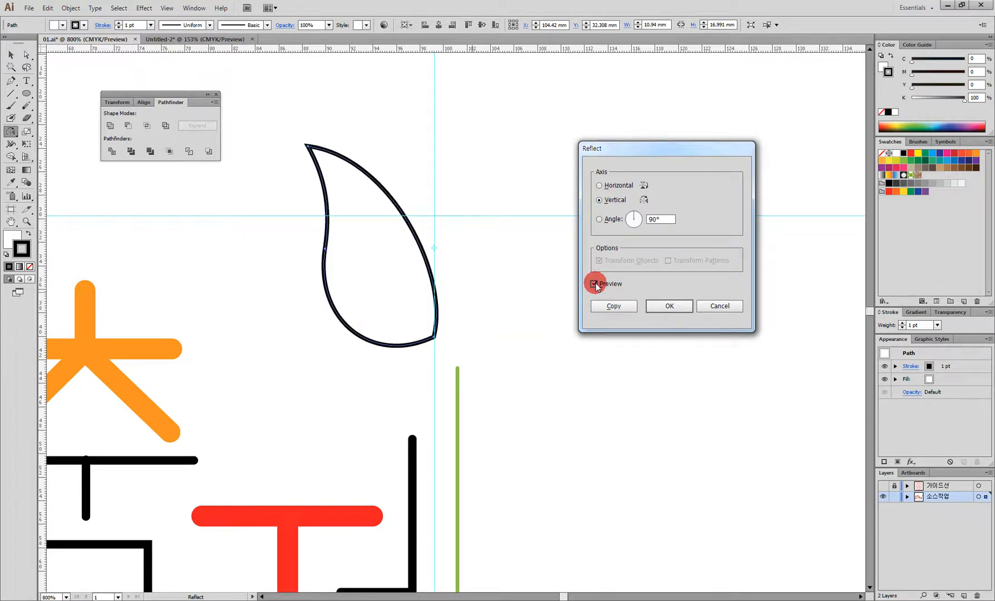
left_click(618, 306)
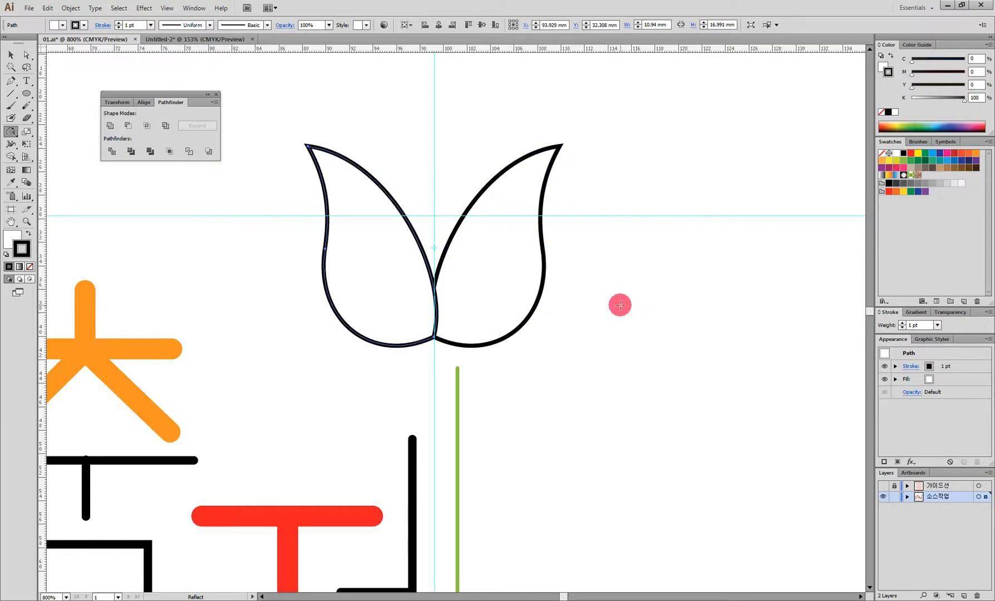
Step: Duplicate the left petal into the middle of the flower and rotate the copy clockwise so its tip points upward
left_click(7, 52)
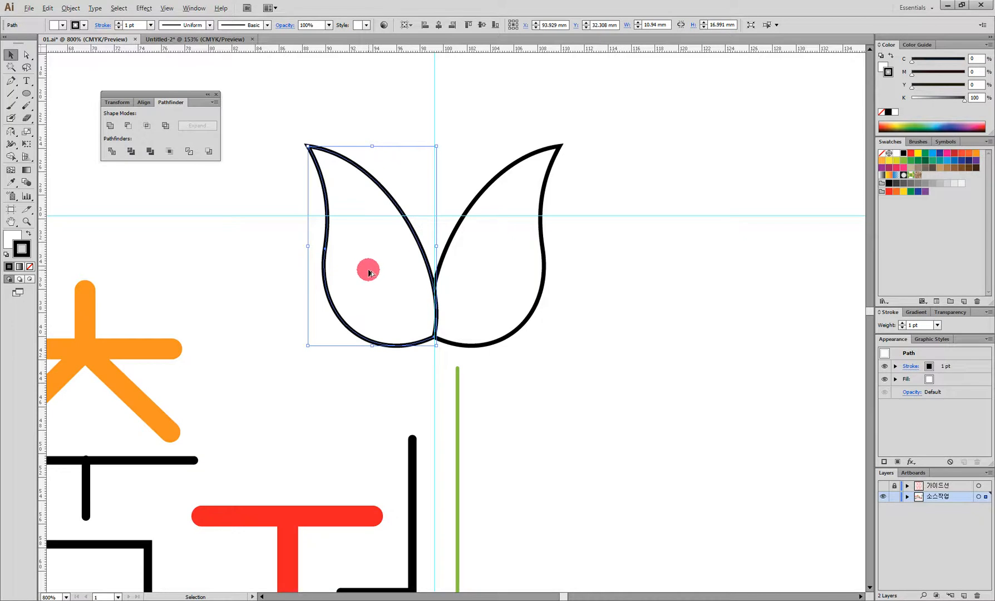
left_click_drag(366, 273, 411, 263)
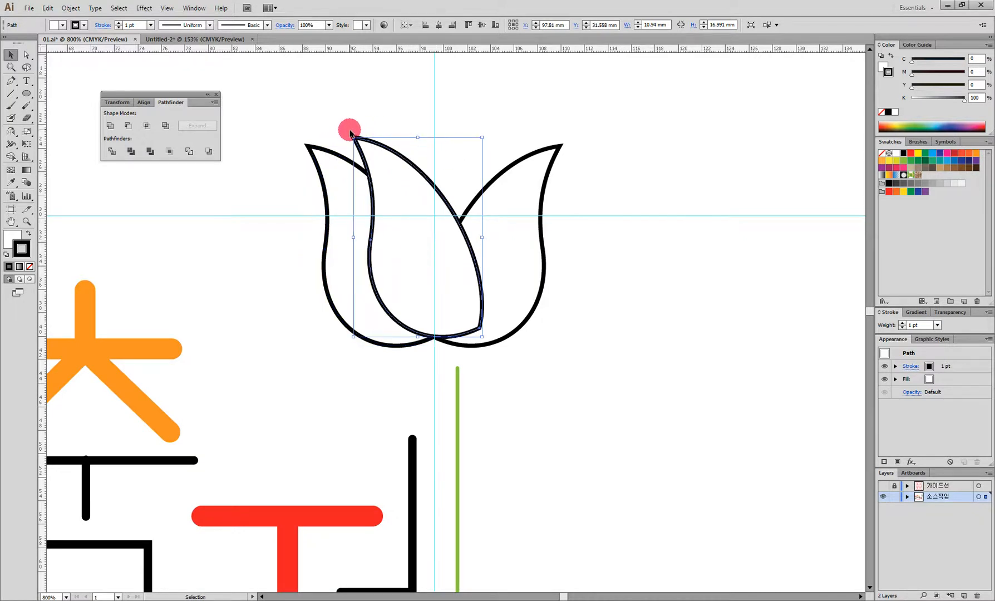
left_click_drag(351, 132, 399, 109)
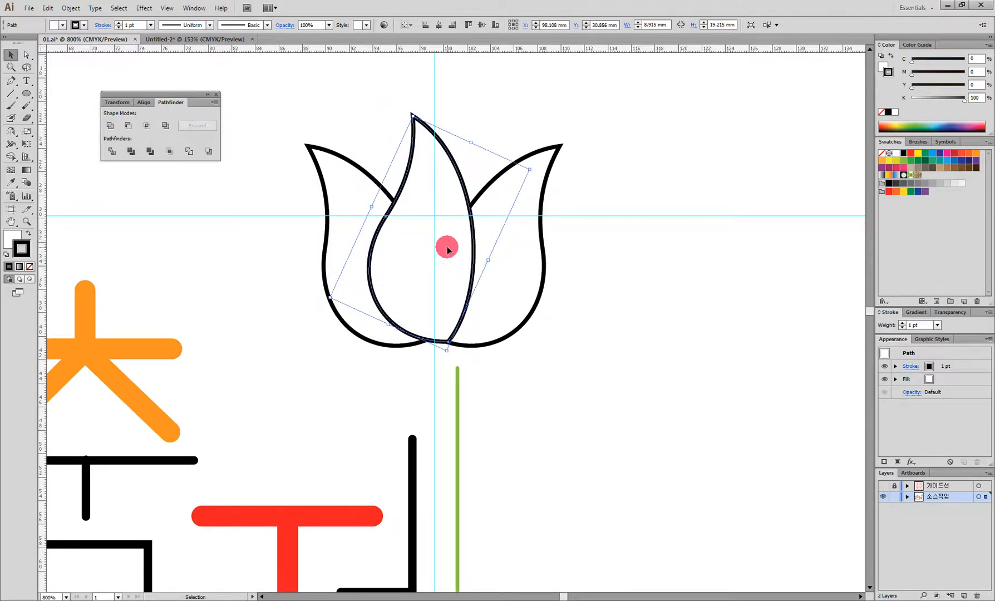
Step: Bring the right petal to the front of the stacking order
left_click(518, 286)
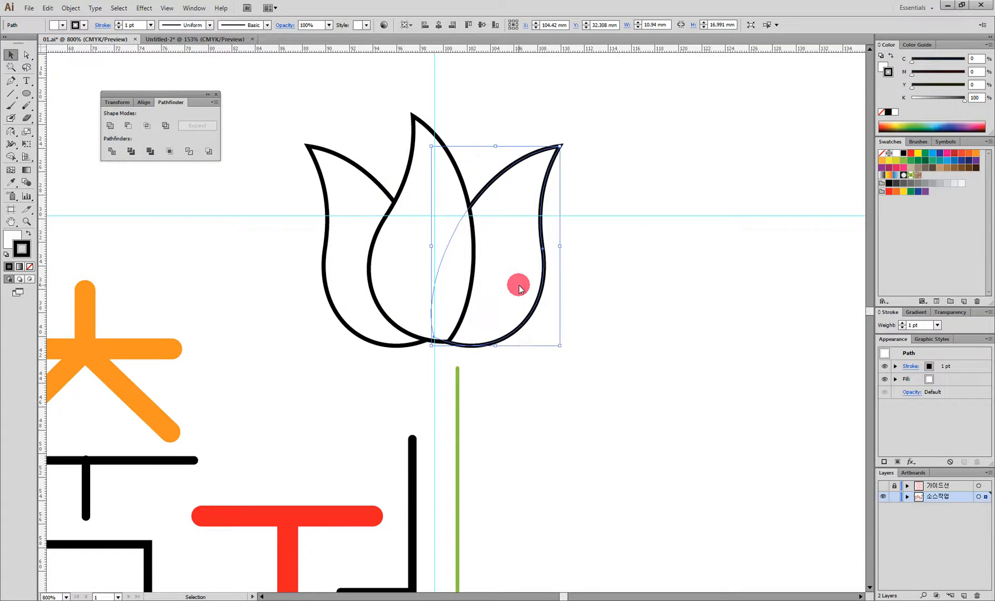
right_click(518, 285)
mouse_move(566, 434)
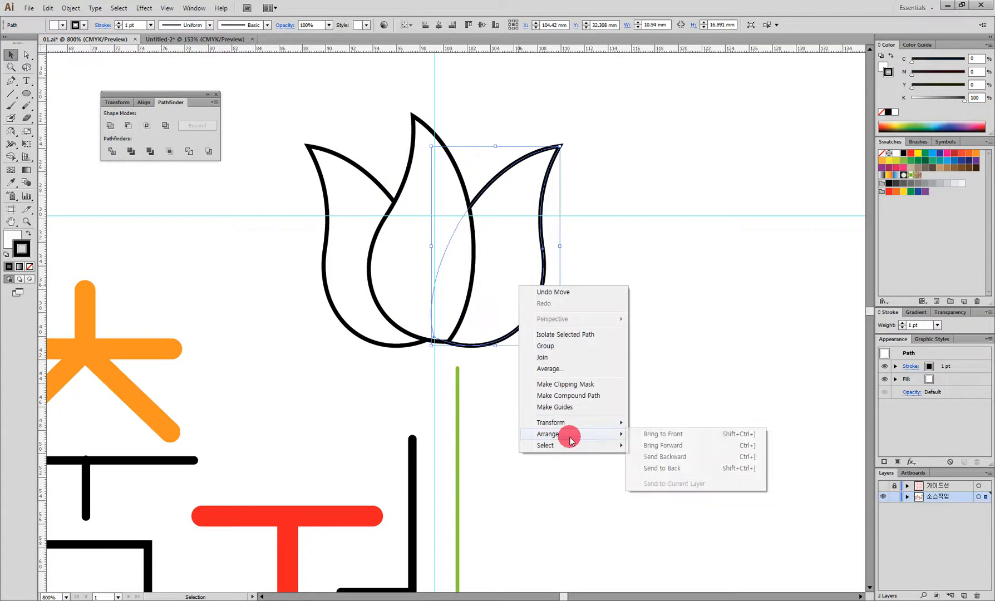
left_click(647, 434)
Step: Narrow all three petals together about their centre to a width of about 18.9 mm, then deselect them
left_click_drag(553, 358, 322, 256)
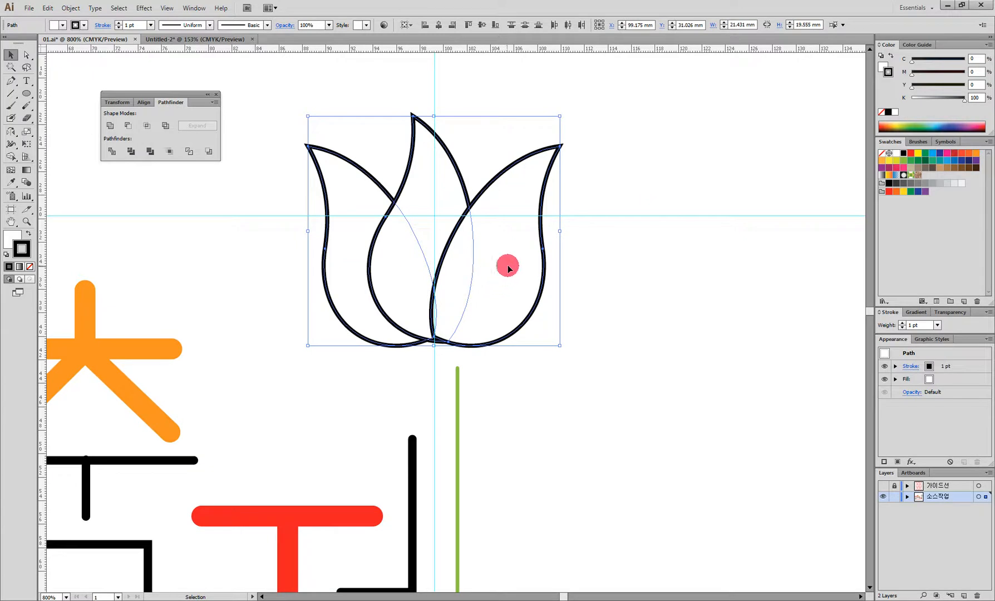
left_click_drag(560, 232, 527, 237)
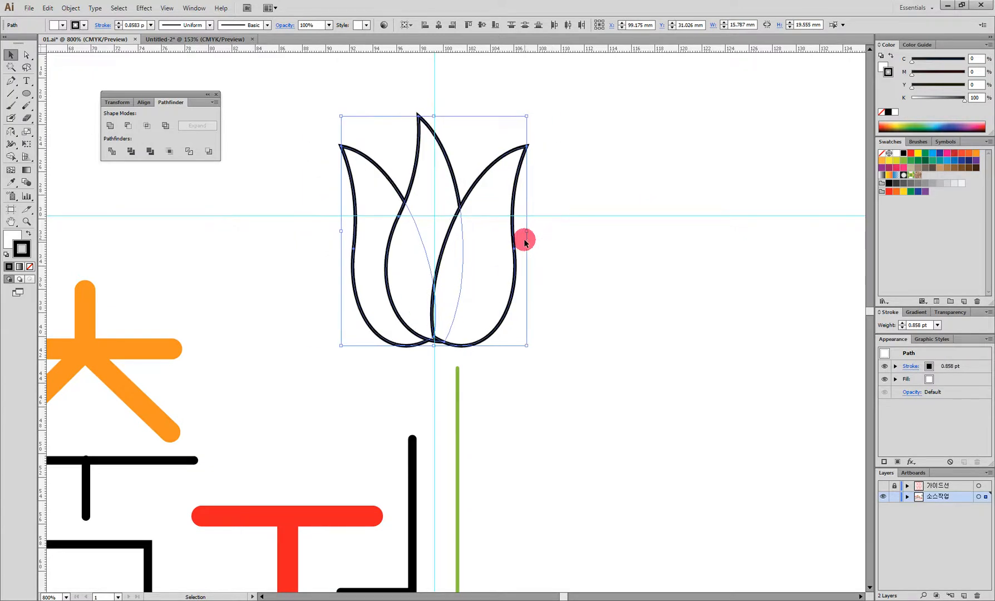
left_click_drag(526, 230, 544, 228)
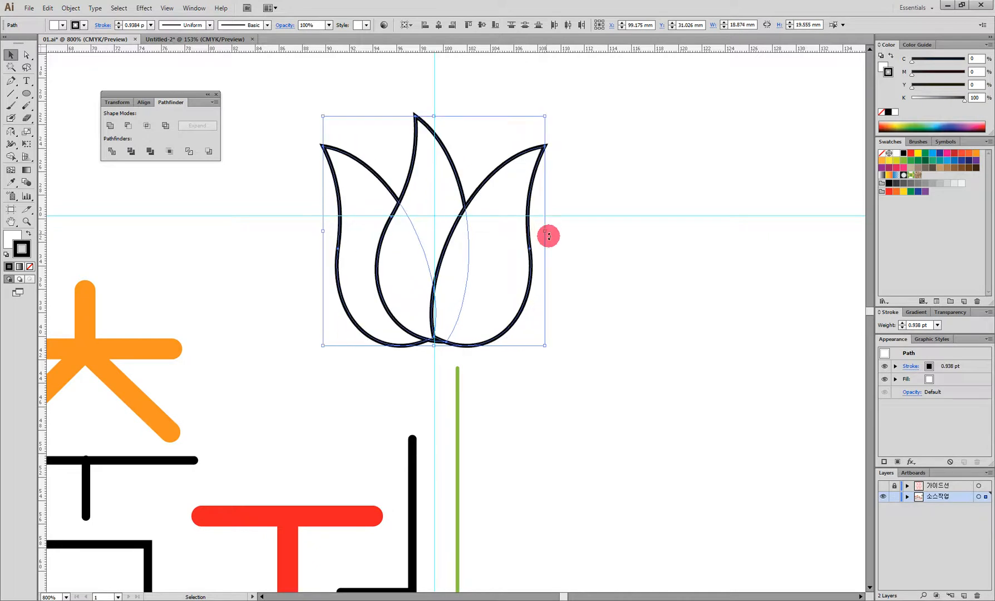
left_click(576, 293)
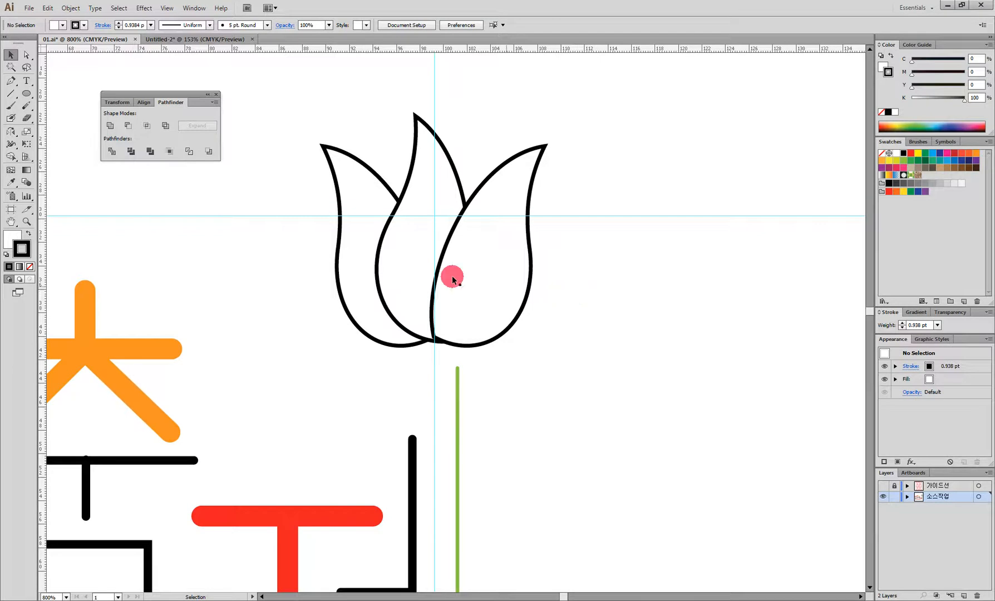
Step: Fill the left petal with the CMYK Red swatch
left_click(365, 217)
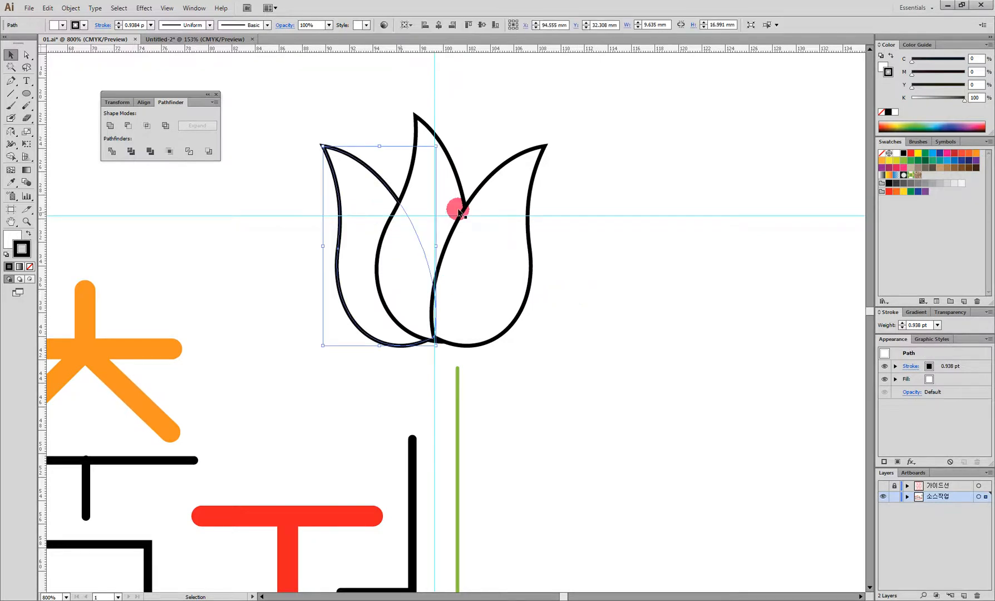
left_click(883, 65)
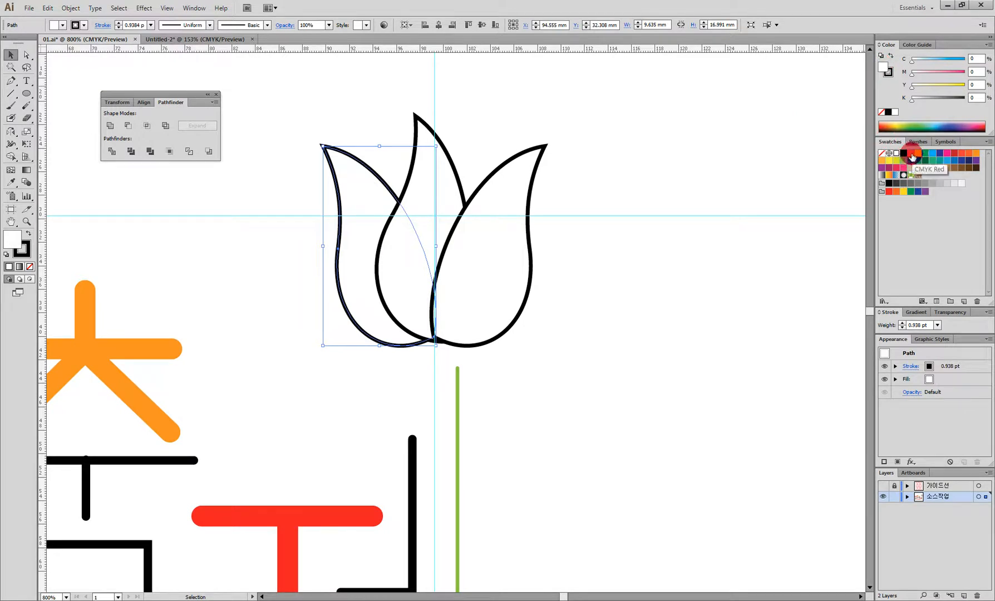
left_click(912, 156)
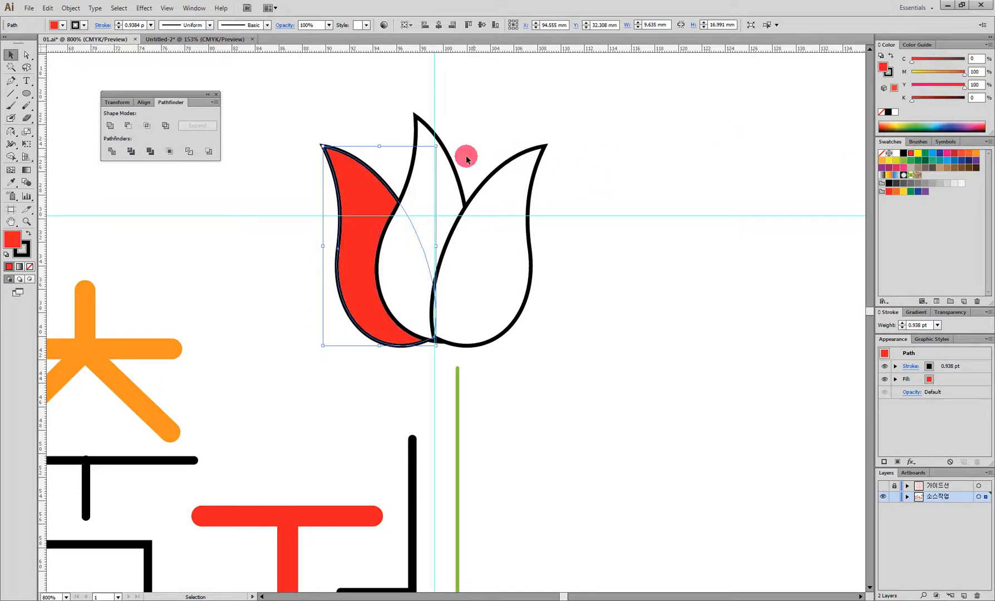
Step: Try an orange fill of C 0, M 80, Y 95, K 0 on the middle petal
left_click(445, 177)
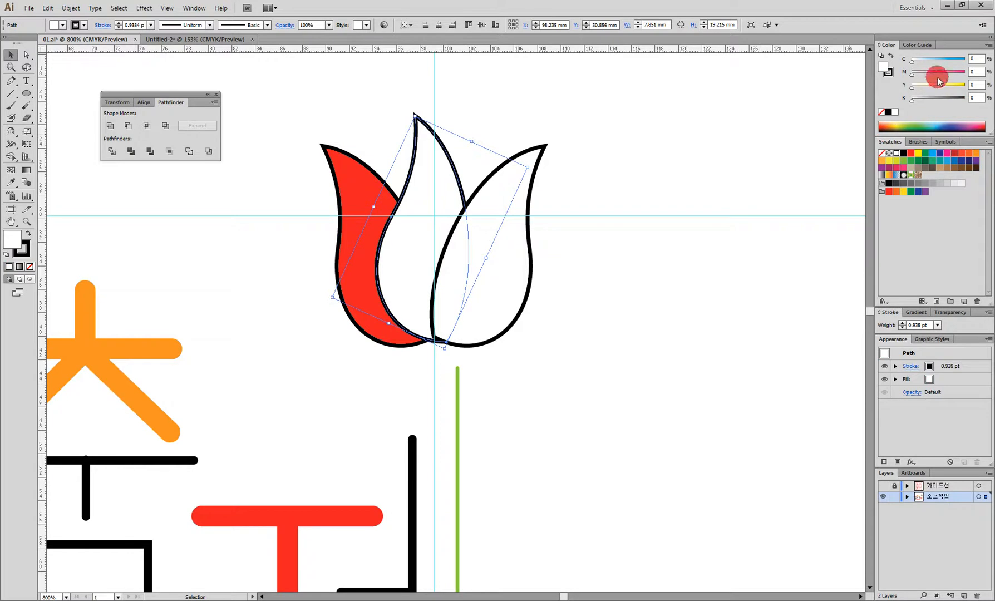
left_click(972, 72)
key("Tab")
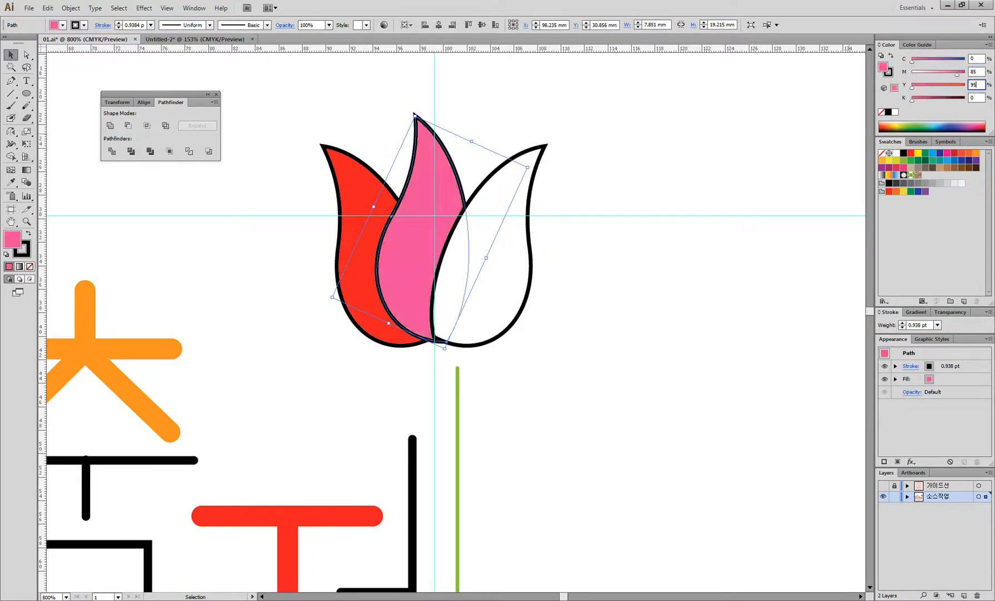
type("95")
left_click(975, 71)
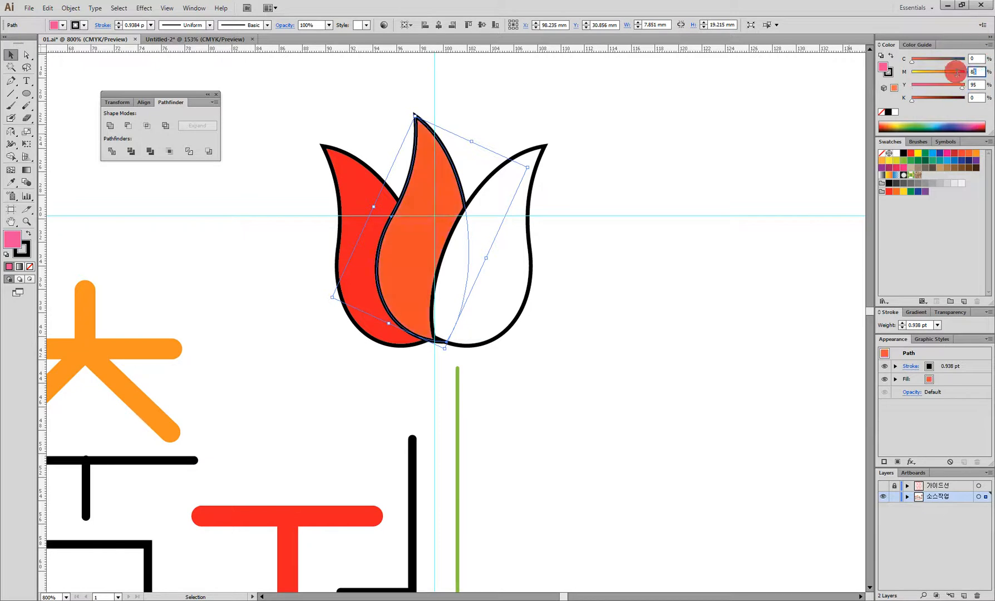
type("80")
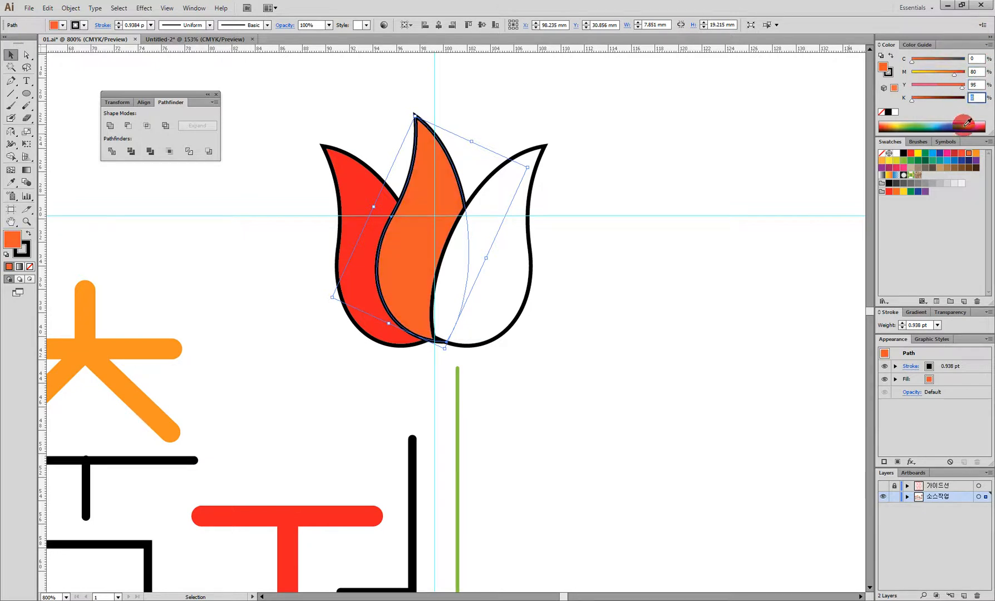
Step: Set the middle petal's fill to a lighter orange of M 50 and Y 100
left_click(497, 285)
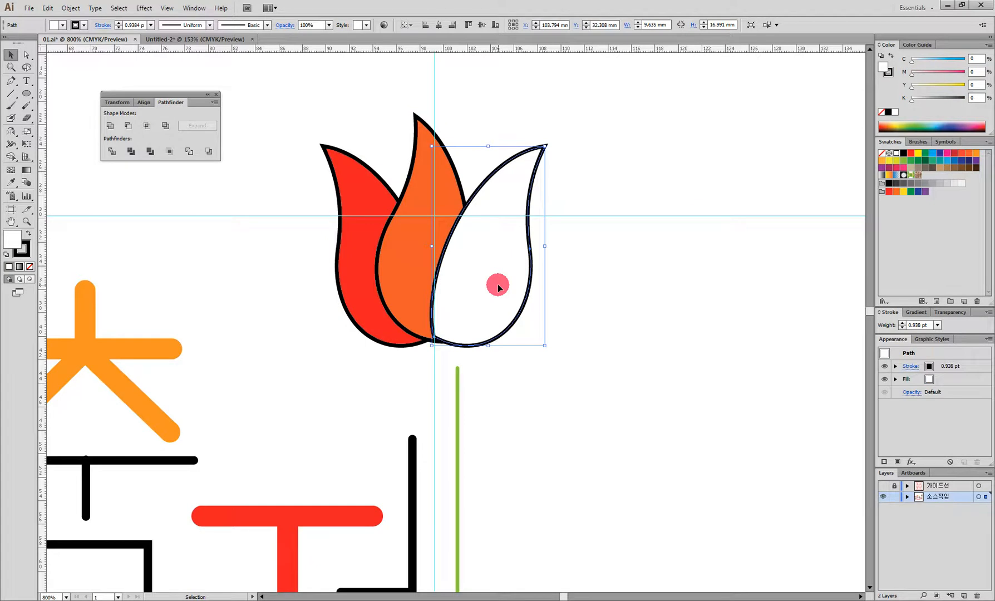
left_click(439, 210)
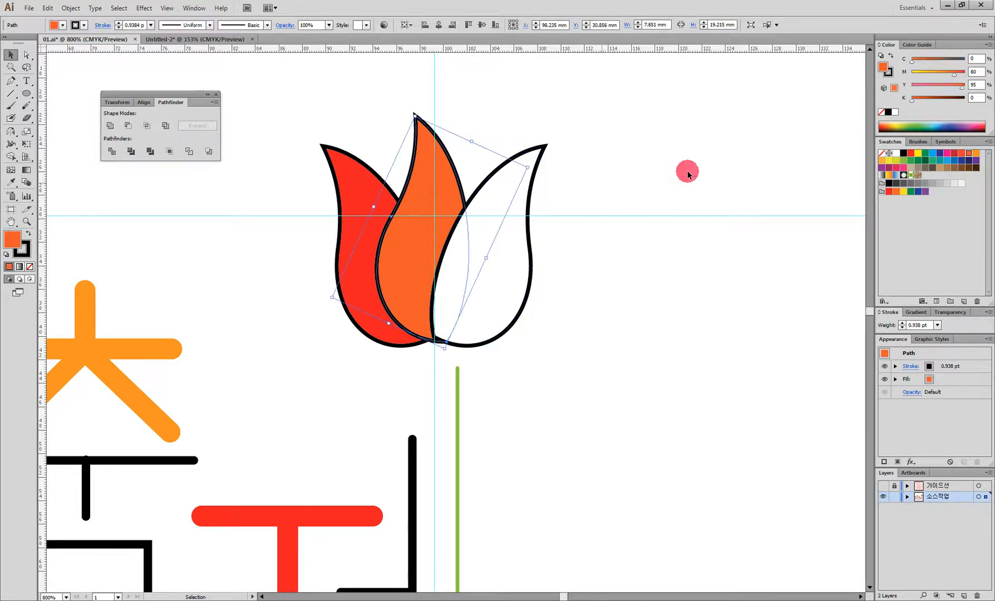
left_click(975, 71)
type("50")
key("Tab")
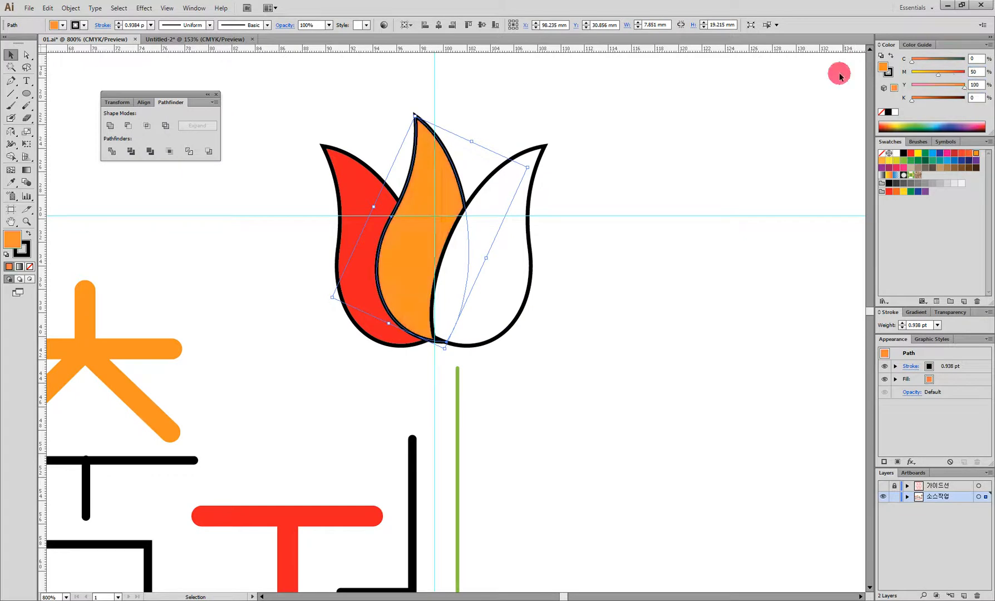
Step: Fill the right petal with a reddish orange of C 0, M 80, Y 95, K 0
left_click(493, 290)
left_click(975, 71)
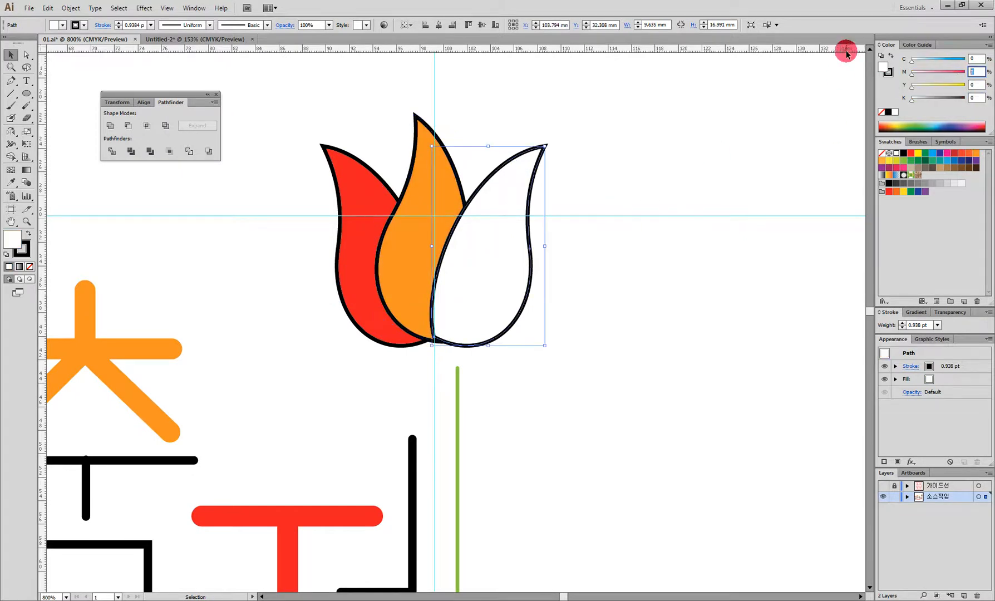
key("Tab")
type("95")
key("Tab")
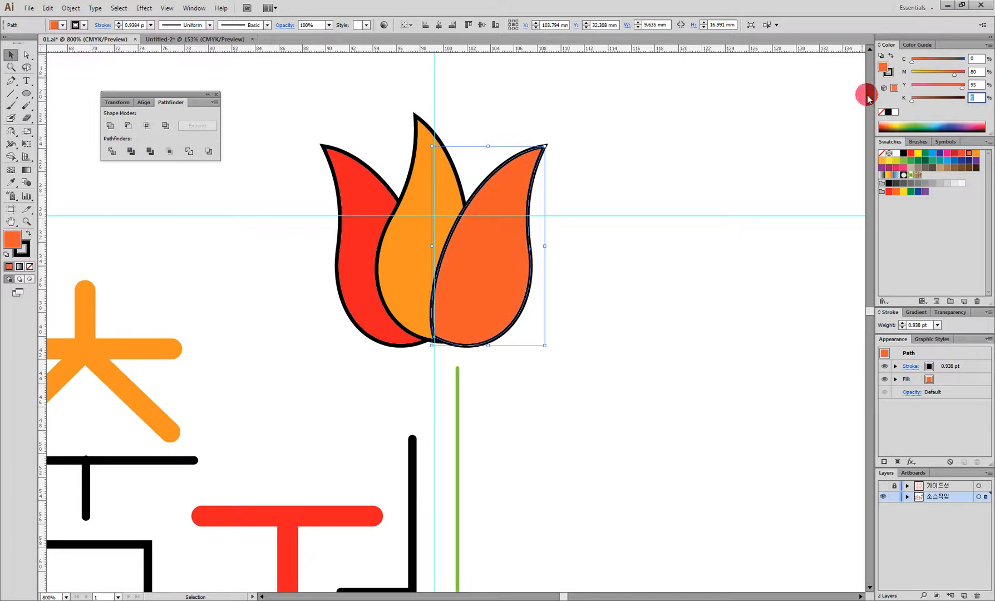
Step: Remove the black stroke from all three petals
left_click_drag(613, 236, 311, 313)
left_click(418, 285)
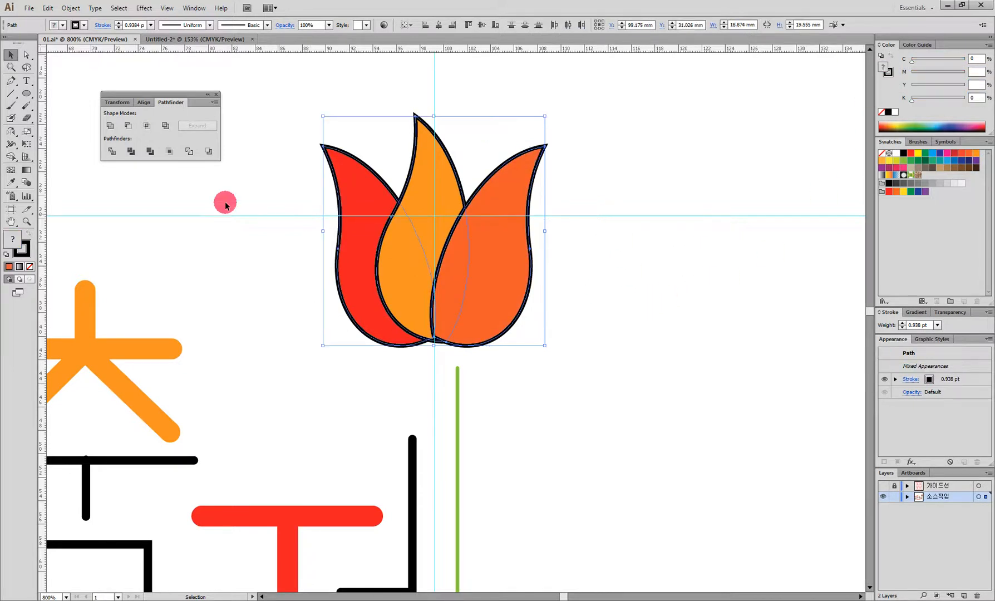
left_click(27, 253)
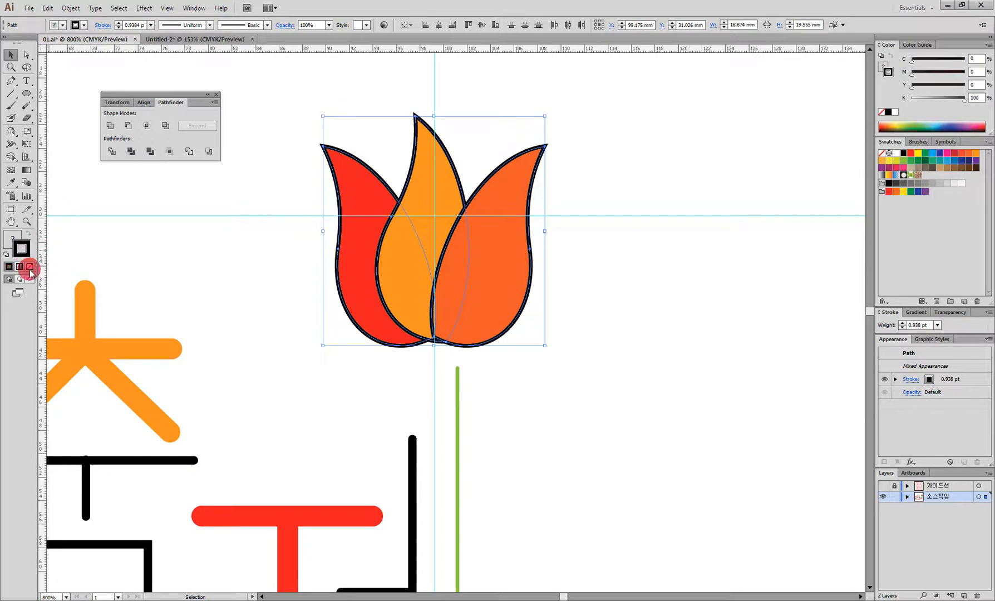
left_click(31, 267)
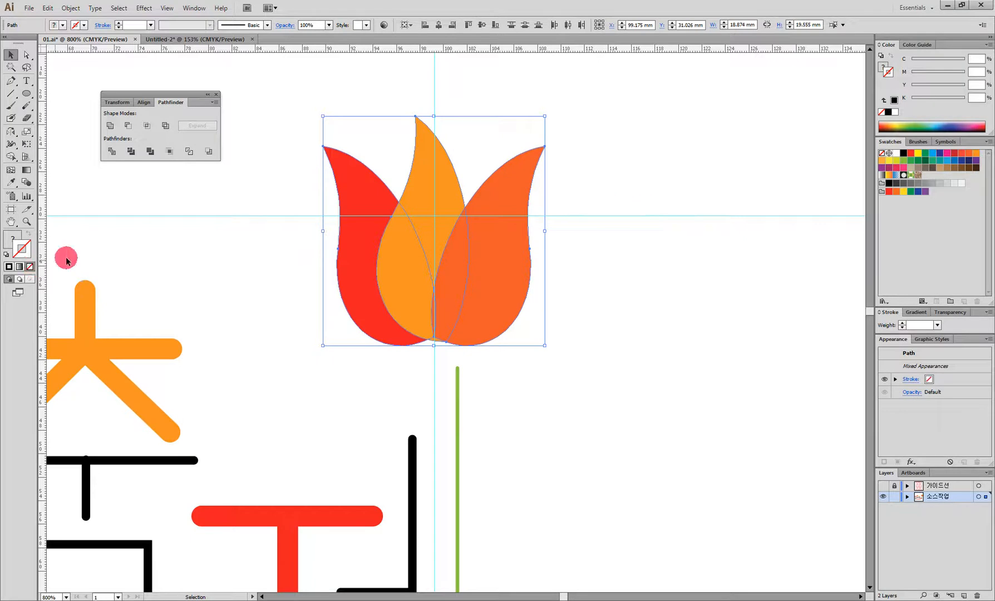
Step: Group the three petals and move the group so its base sits on the top end of the green stem
right_click(496, 235)
left_click(535, 284)
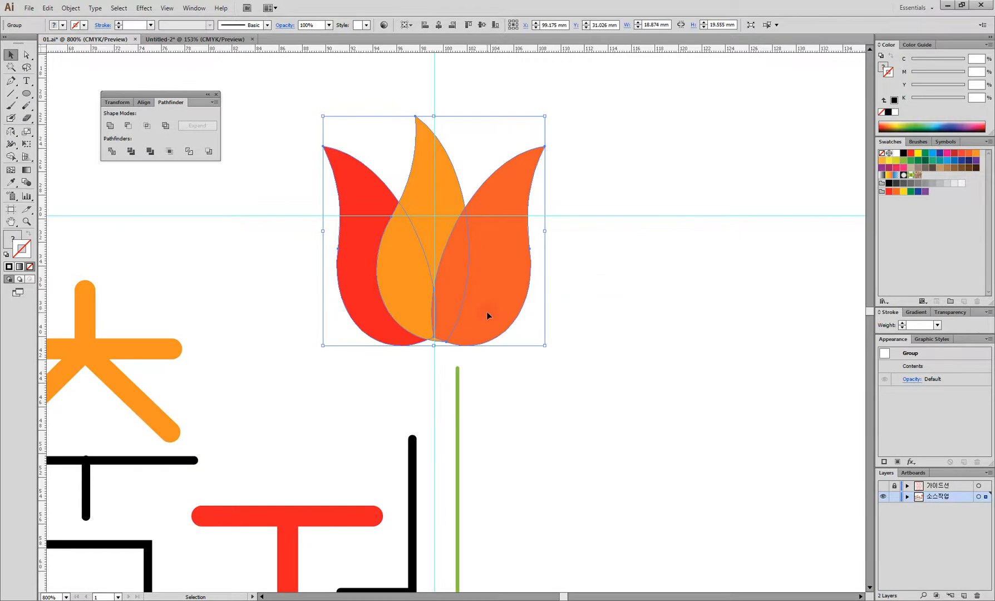
left_click_drag(480, 319, 502, 354)
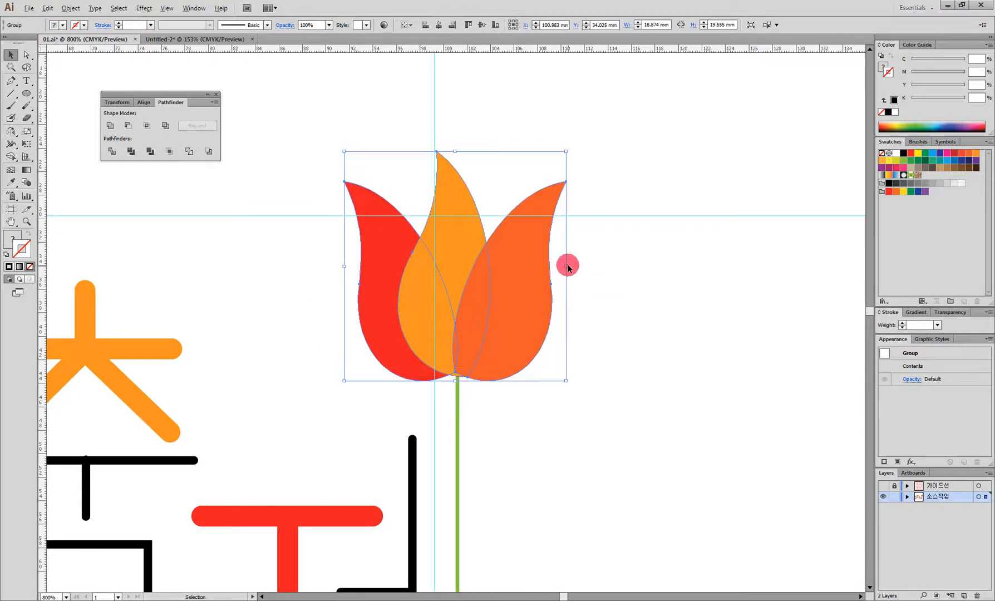
left_click(564, 268)
Step: Scale the petal group down proportionally to about two thirds of its size and recentre it on the stem's upper end
left_click(516, 338, "ctrl+alt")
left_click(517, 337, "ctrl+alt")
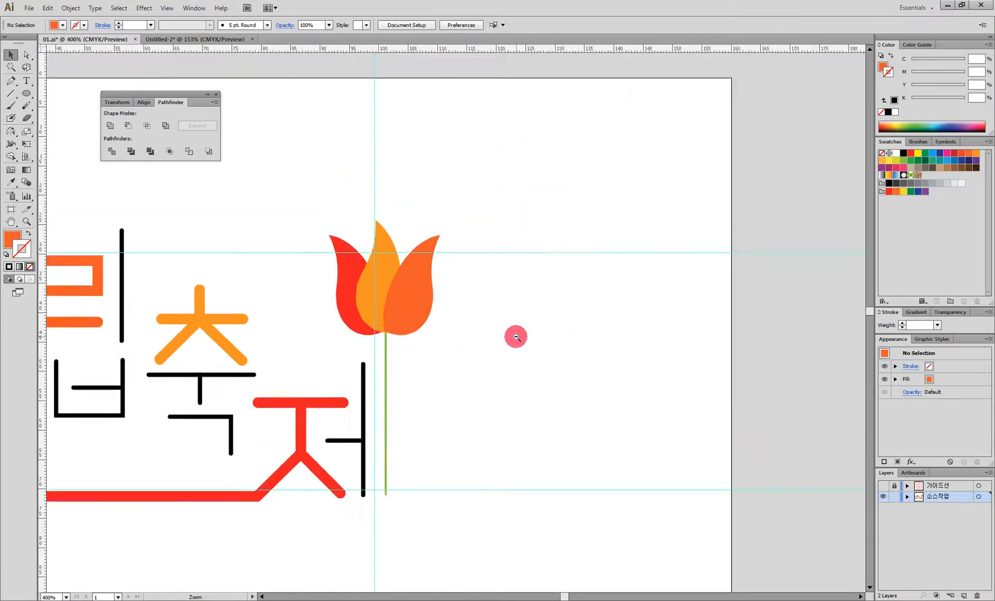
left_click(516, 337, "ctrl+alt")
left_click_drag(426, 351, 525, 342)
left_click(492, 298)
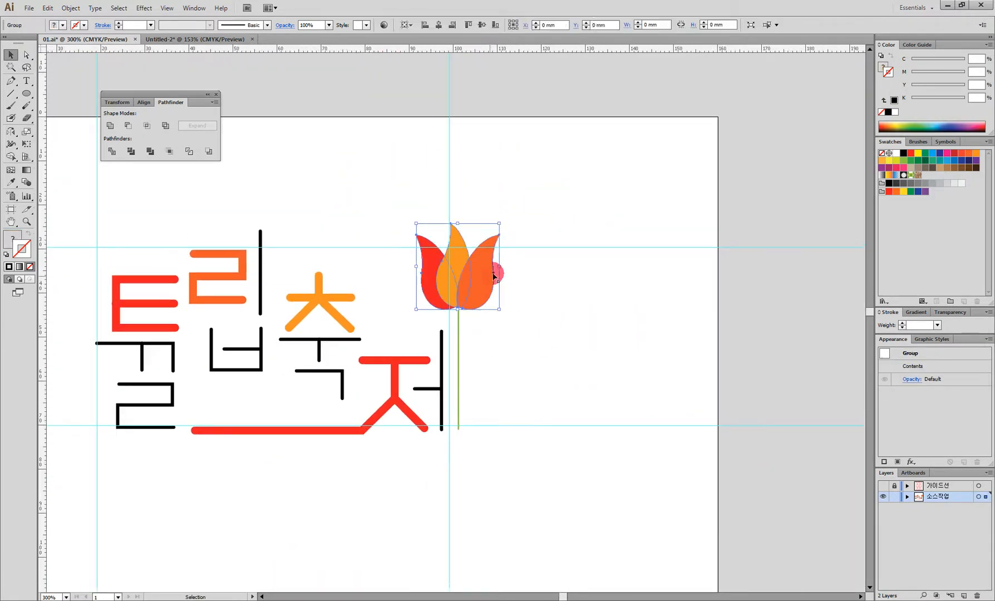
left_click_drag(499, 224, 473, 230)
left_click_drag(455, 304, 471, 298)
left_click(512, 326)
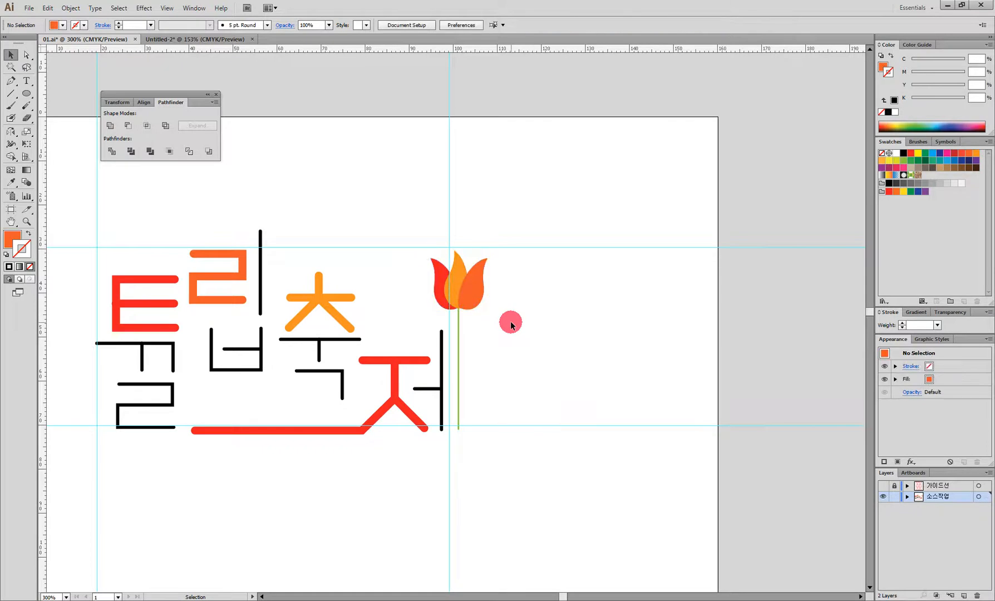
Step: Draw a closed curved leaf about 16 mm tall with the Pen tool, rising to the right from the stem's lower part
left_click(463, 358, "ctrl")
left_click(456, 344, "ctrl")
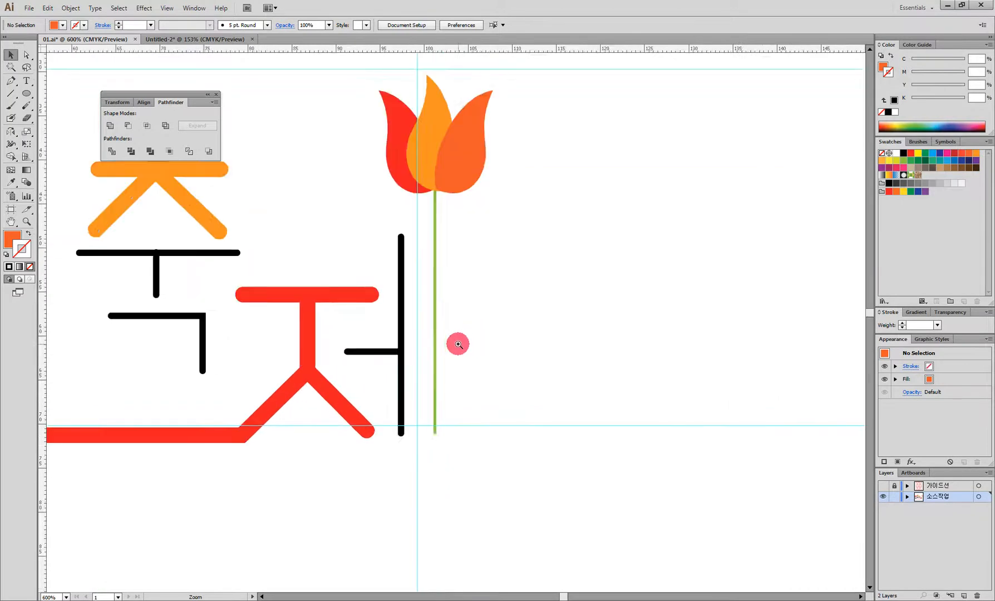
left_click(418, 319, "ctrl")
left_click_drag(454, 305, 395, 419)
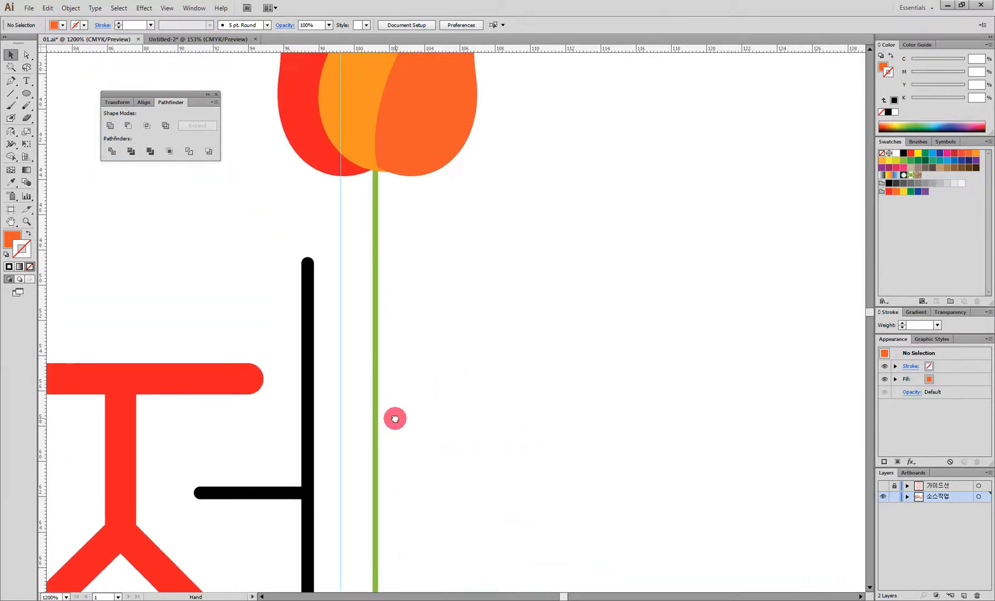
left_click(10, 81)
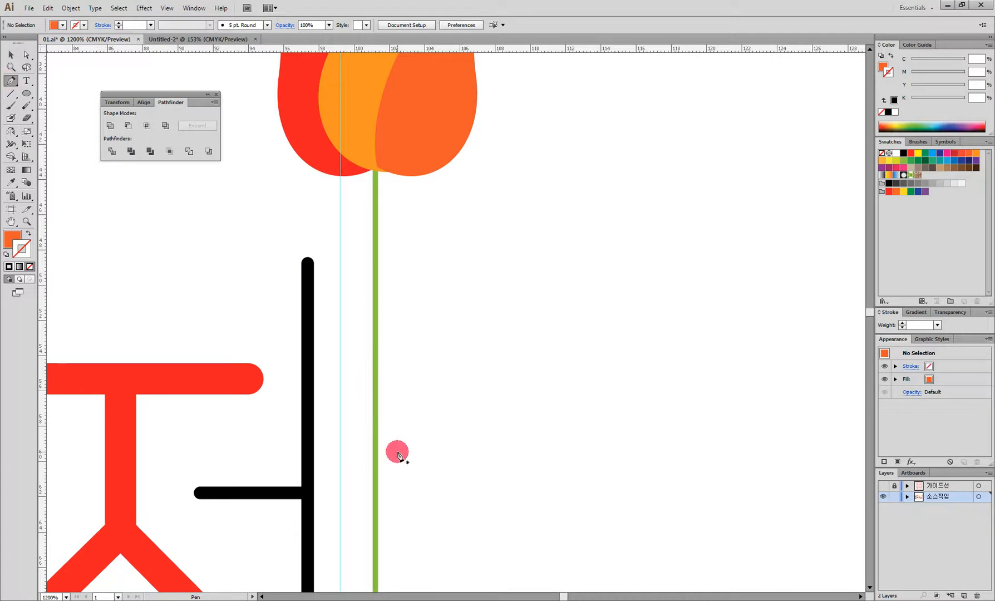
left_click_drag(376, 547, 378, 504)
left_click_drag(442, 476, 422, 463)
left_click_drag(458, 379, 497, 352)
left_click_drag(500, 253, 539, 347)
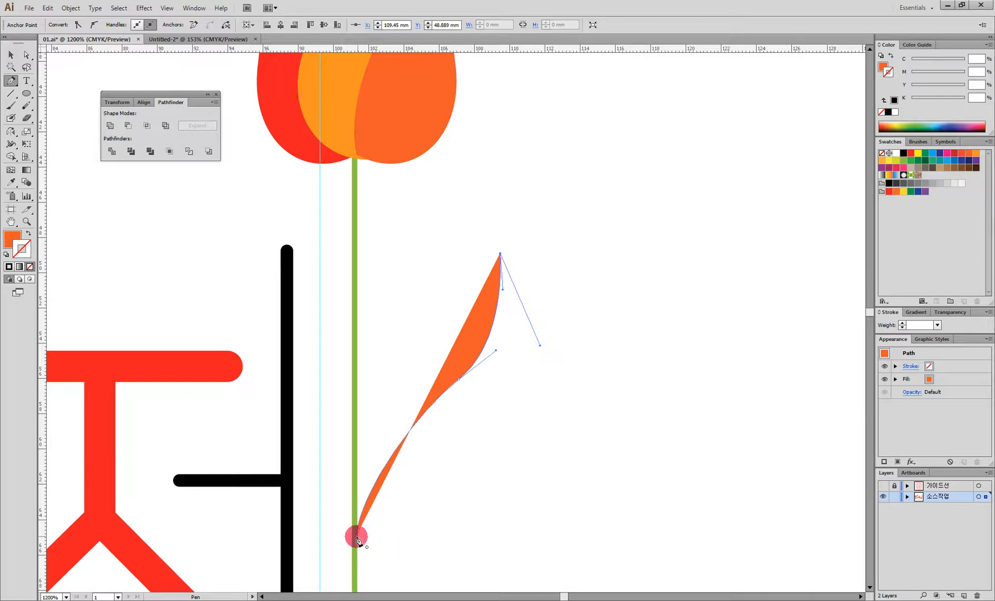
left_click_drag(356, 537, 231, 540)
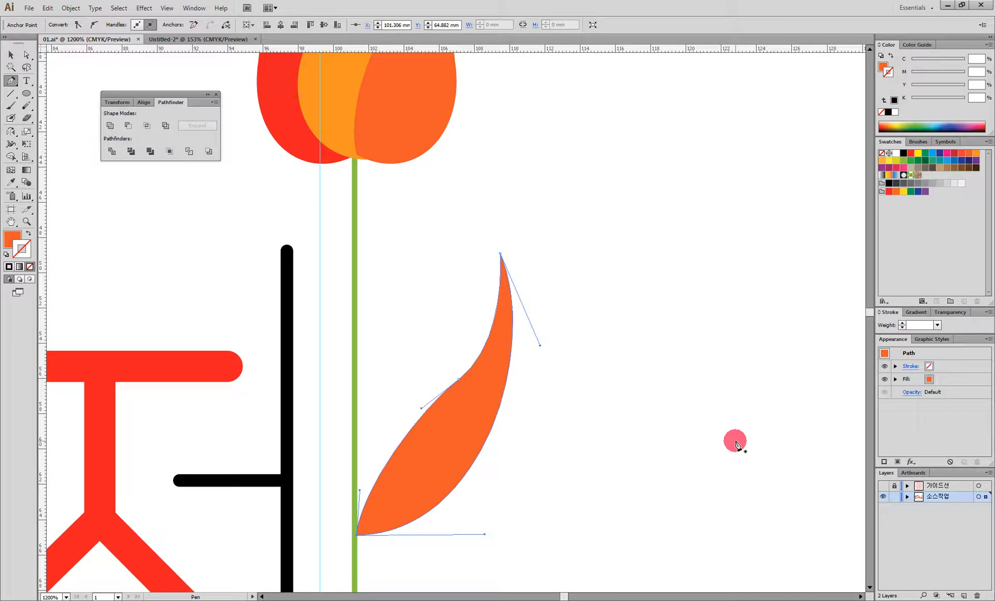
Step: Fill the leaf with green C 50, M 0, Y 100, K 0 and deselect it
left_click(882, 65)
left_click(971, 69)
left_click(977, 58)
left_click(977, 72)
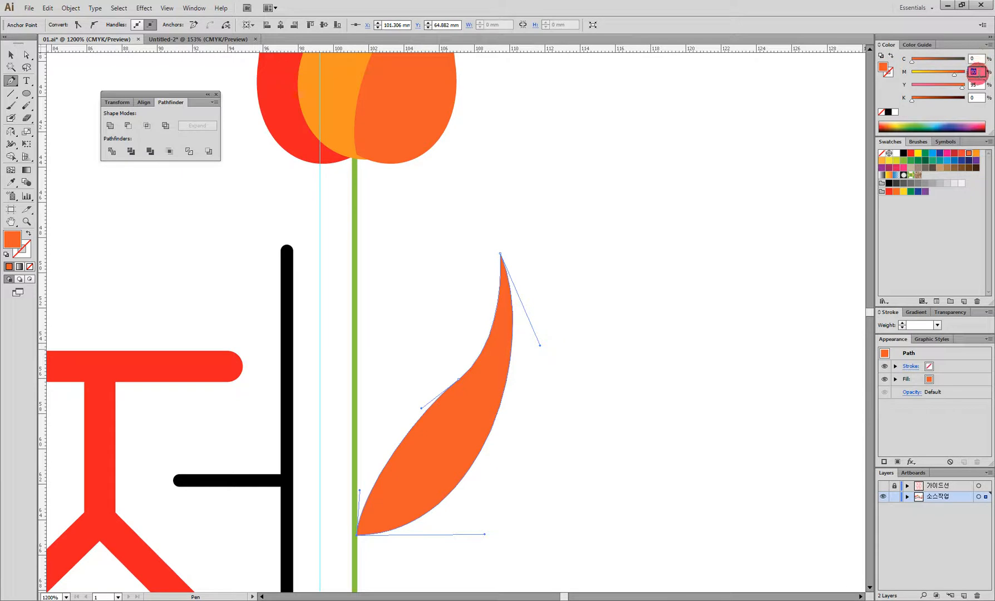
left_click_drag(977, 57, 931, 56)
type("50")
key("Tab")
type("0")
key("Tab")
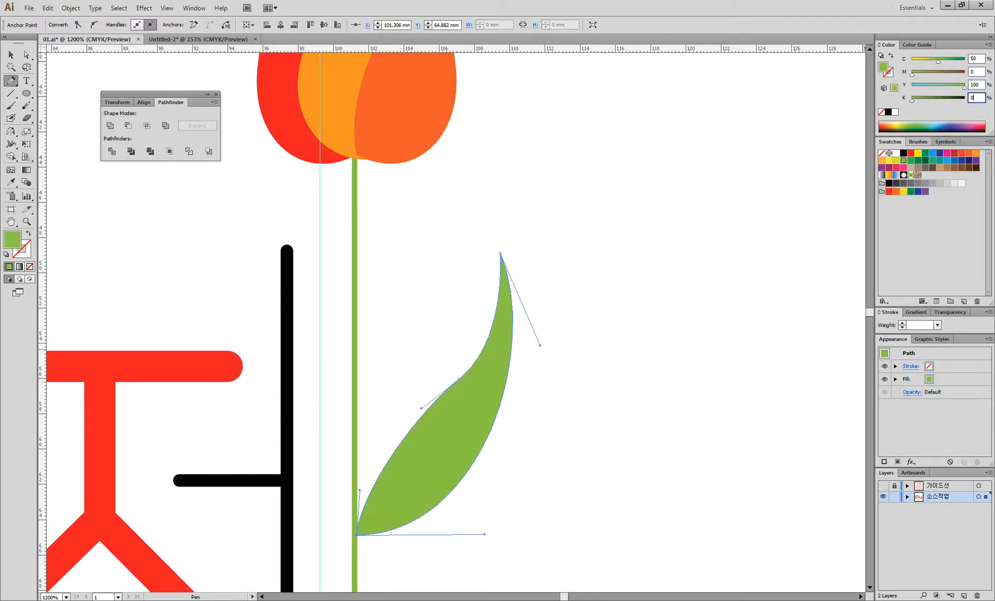
left_click(12, 54)
left_click(516, 359)
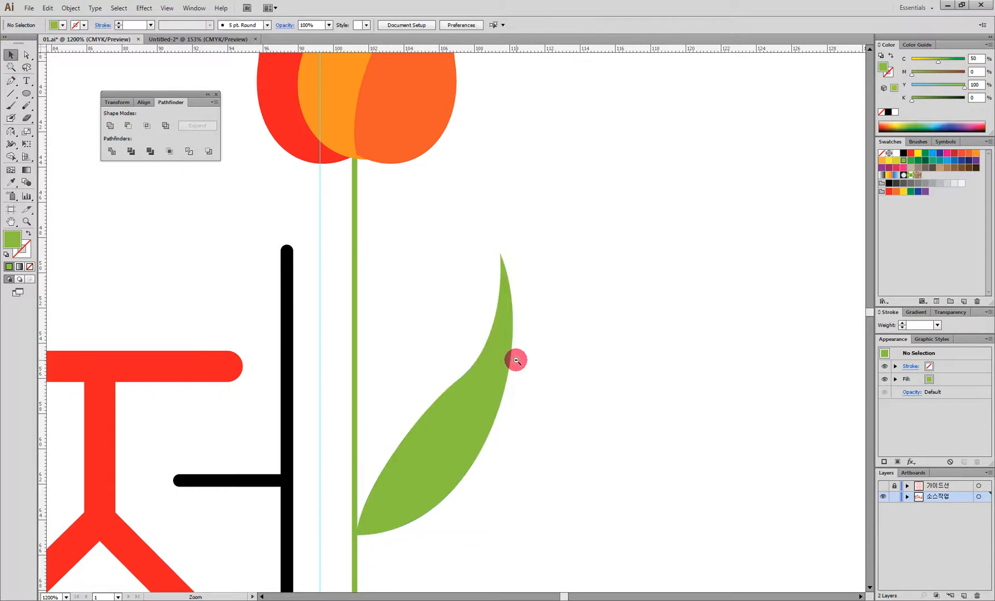
Step: Draw a flat horizontal ellipse about 8.4 by 2.2 mm in the empty space left of the tulip petals
left_click(514, 362, "ctrl+alt")
left_click(515, 362, "ctrl+alt")
left_click_drag(413, 363, 553, 374)
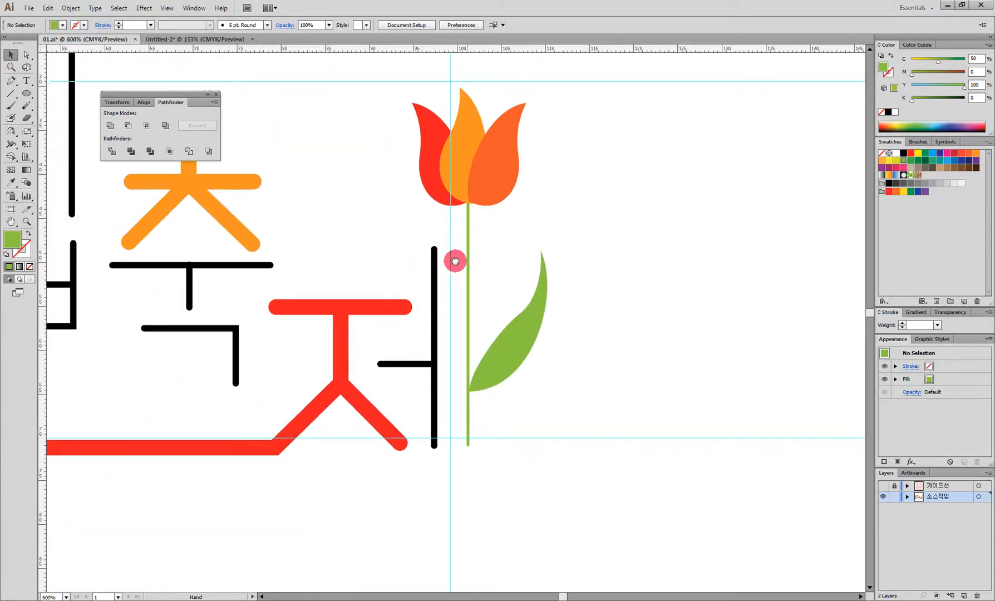
left_click(468, 240, "ctrl")
left_click(464, 327, "ctrl")
left_click_drag(315, 278, 359, 283)
left_click(23, 97)
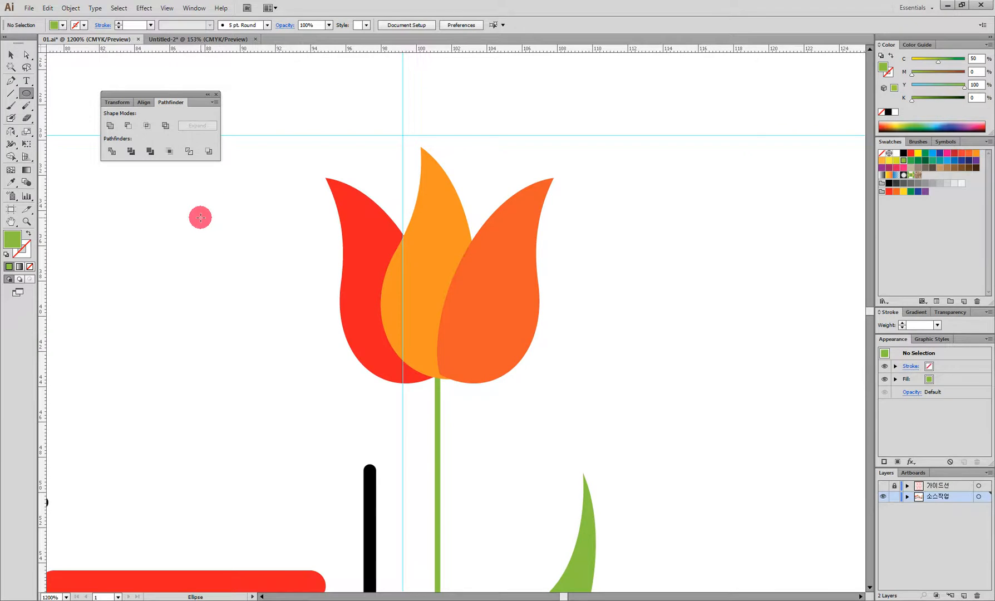
left_click_drag(171, 242, 277, 304)
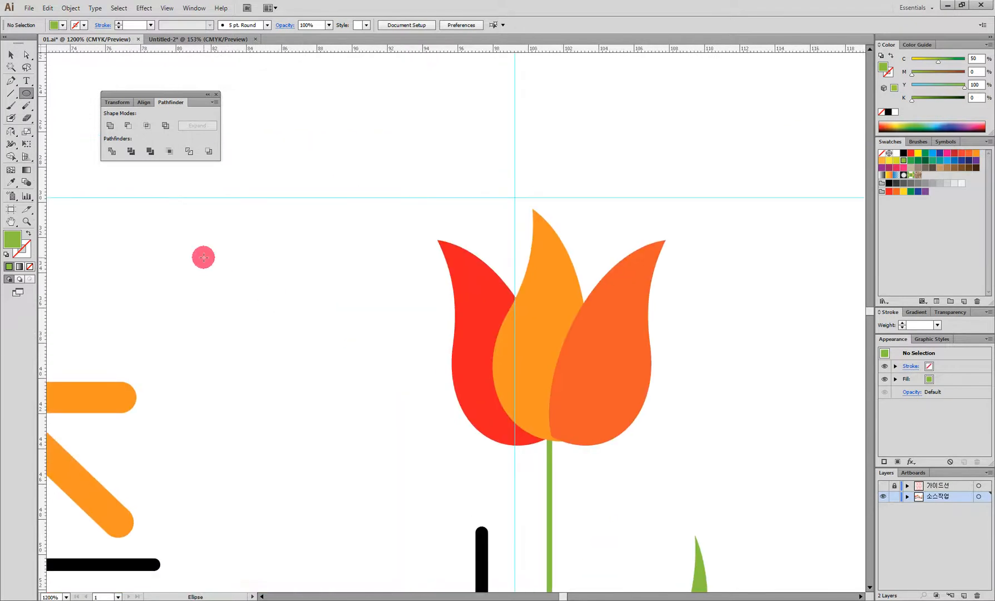
left_click_drag(208, 259, 342, 294)
left_click(12, 55)
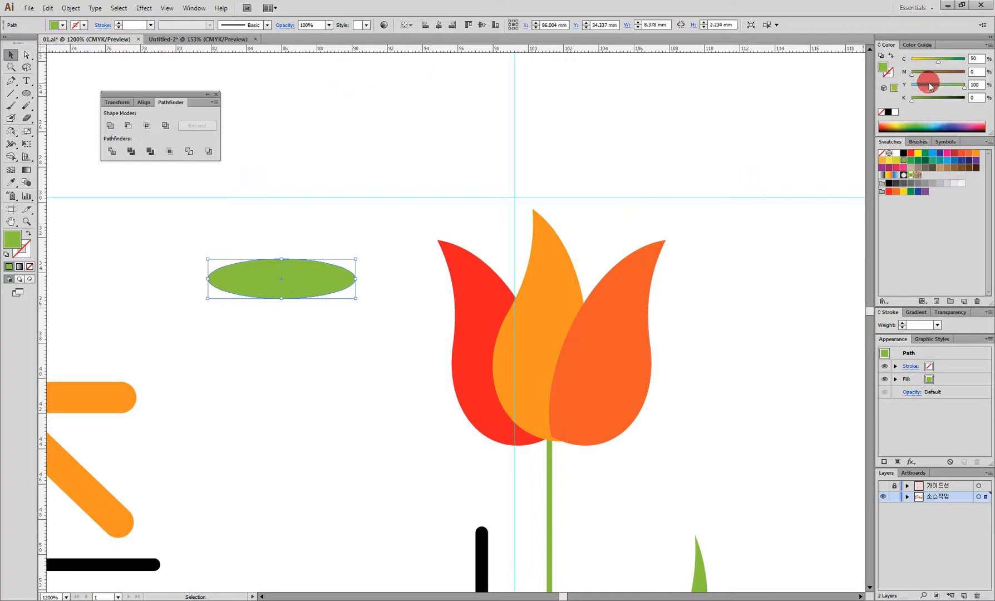
Step: Fill the ellipse with sky blue C 60, M 0, Y 5, K 0
left_click(975, 58)
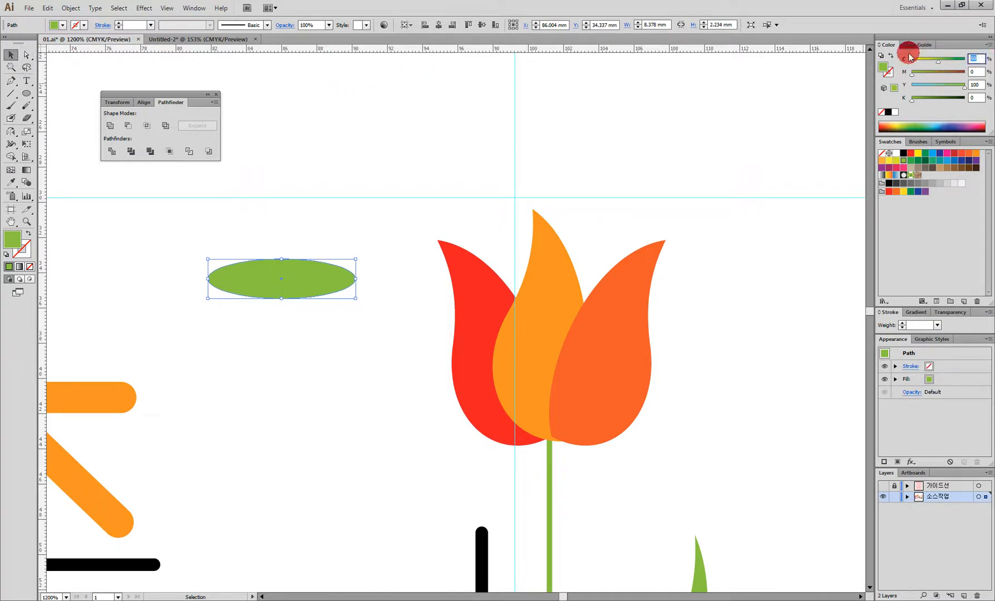
type("60")
key("Tab")
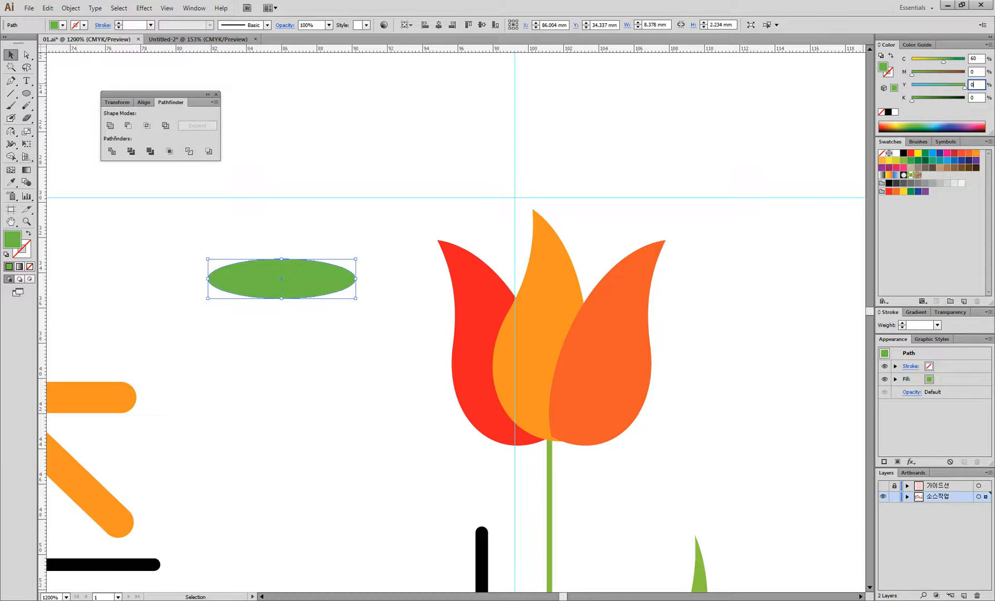
type("5")
key("Tab")
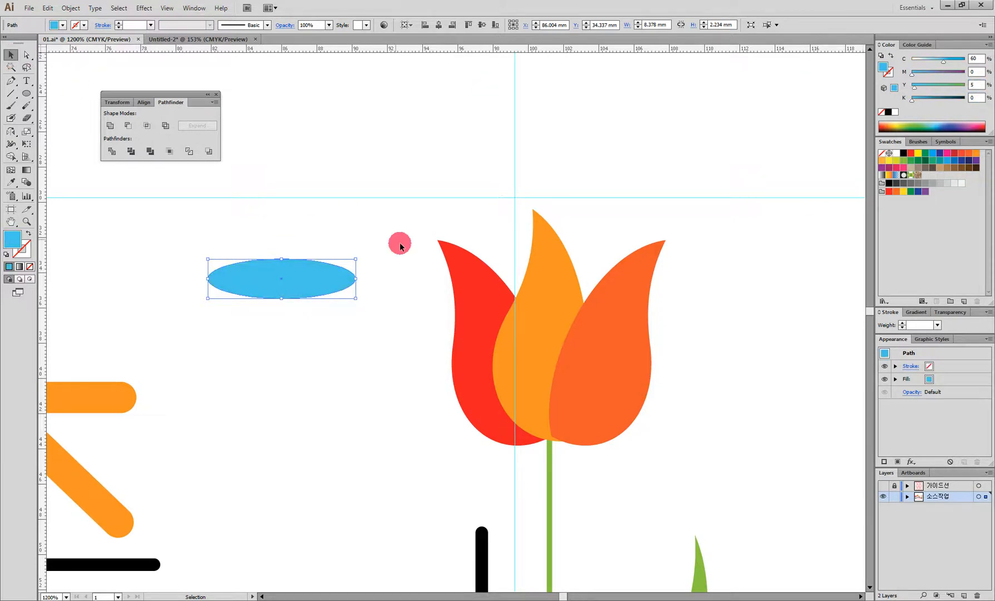
Step: Arrange overlapping copies of the blue ellipse into a cloud about 12.7 mm wide and 5.2 mm high
left_click(327, 213)
left_click_drag(298, 281, 280, 337)
left_click(320, 274)
left_click_drag(307, 265, 269, 272)
left_click(183, 240)
Step: Unite the overlapping blue ellipses into one cloud shape and shrink it to about 12.3 by 4.8 mm
left_click_drag(189, 243, 418, 409)
left_click(149, 155)
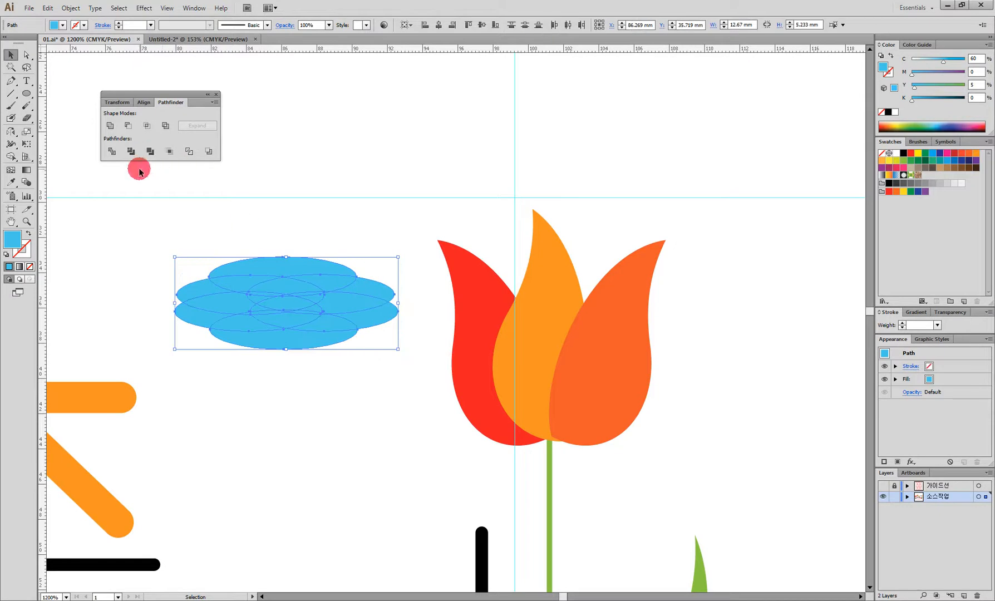
left_click(110, 127)
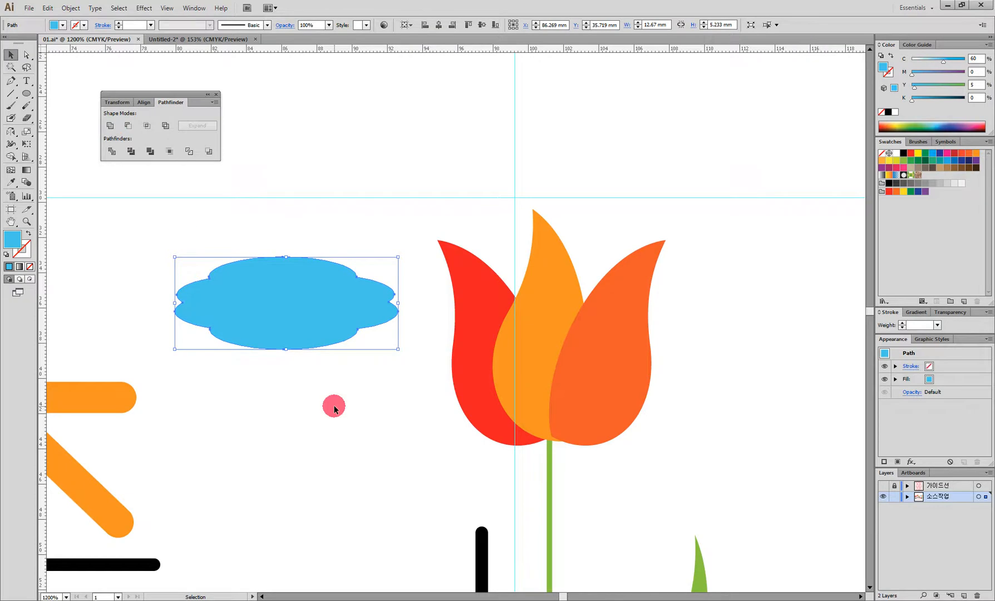
left_click_drag(398, 350, 392, 341)
Step: Try a duplicate of the cloud to the right of the tulip's stem and delete it
key("z")
left_click(432, 392, "ctrl+alt")
left_click(430, 393, "ctrl+alt")
left_click_drag(418, 290, 328, 313)
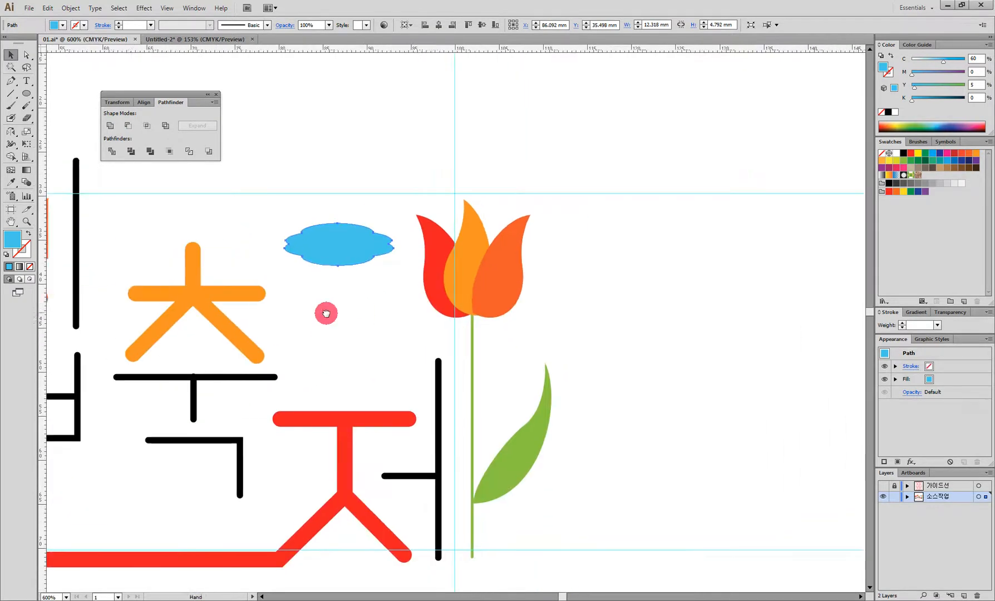
left_click_drag(316, 258, 563, 323)
left_click_drag(564, 321, 564, 321)
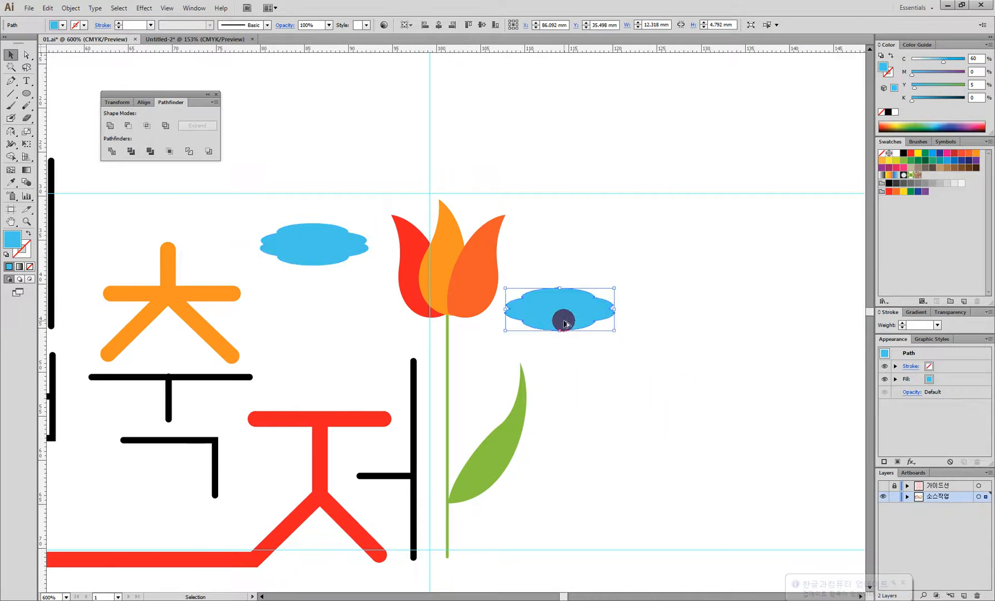
key("Delete")
Step: Draw overlapping blue ellipses right of the tulip, between petals and leaf, forming a second cloud about 12.5 by 4.1 mm
left_click(26, 93)
left_click_drag(530, 307, 612, 337)
left_click_drag(504, 320, 614, 343)
left_click(10, 55)
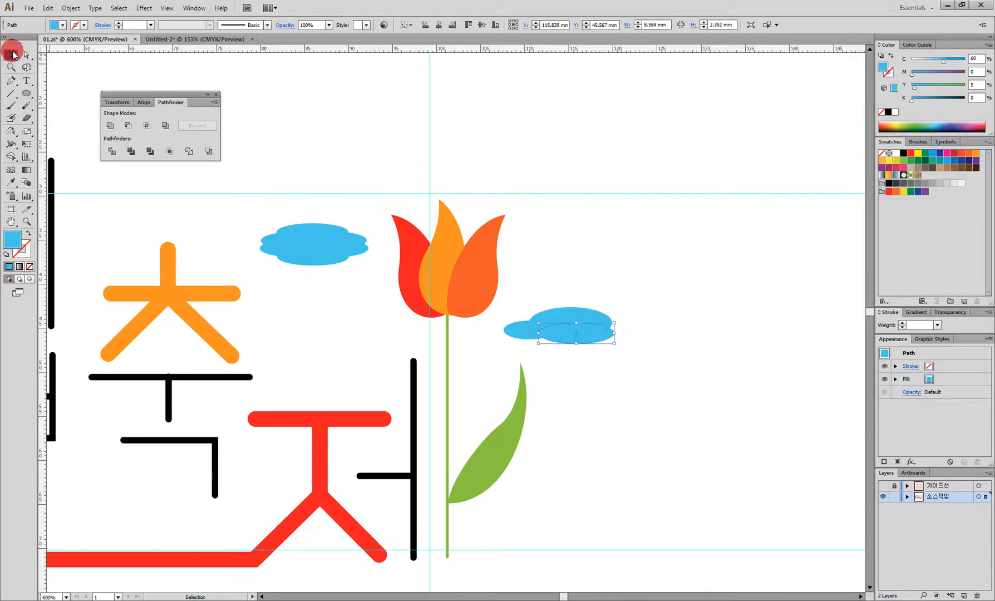
Step: Unite the ellipses right of the tulip into a single cloud shape and deselect it
left_click_drag(604, 287, 517, 335)
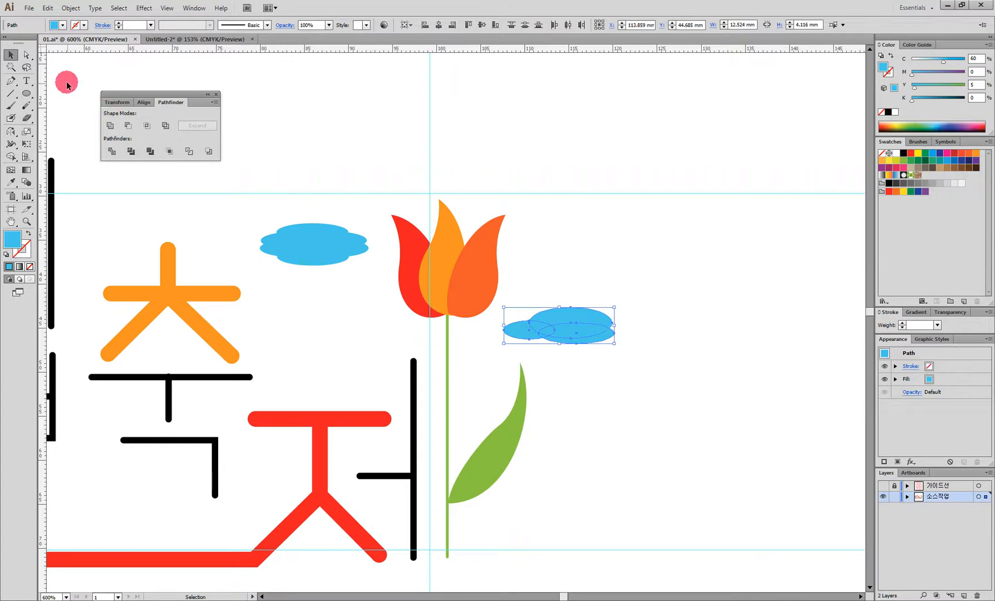
left_click(110, 125)
left_click(629, 440)
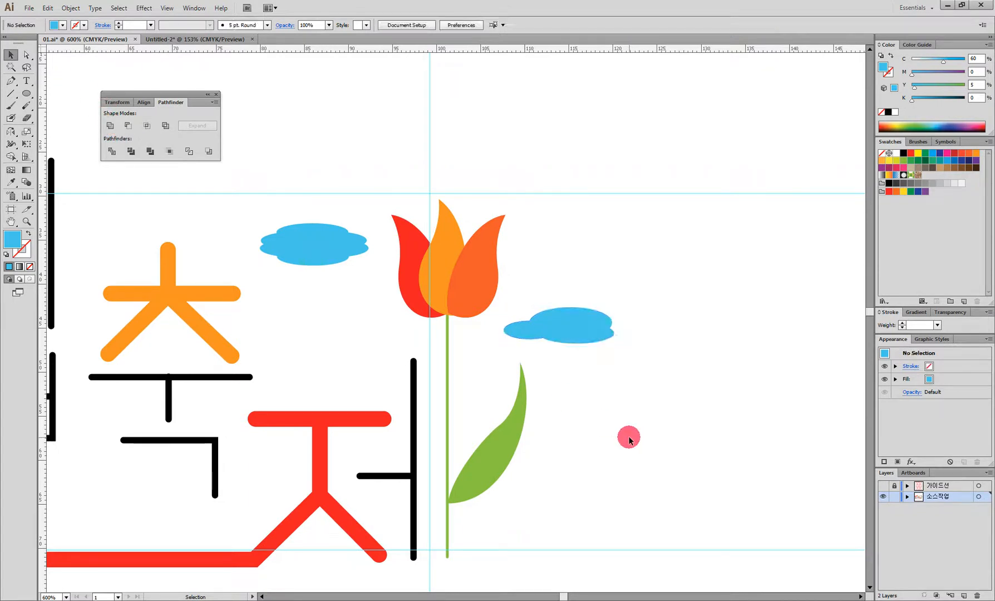
left_click(511, 407, "ctrl+alt")
left_click(510, 407, "ctrl+alt")
left_click(510, 407, "ctrl+alt")
left_click_drag(426, 370, 486, 452)
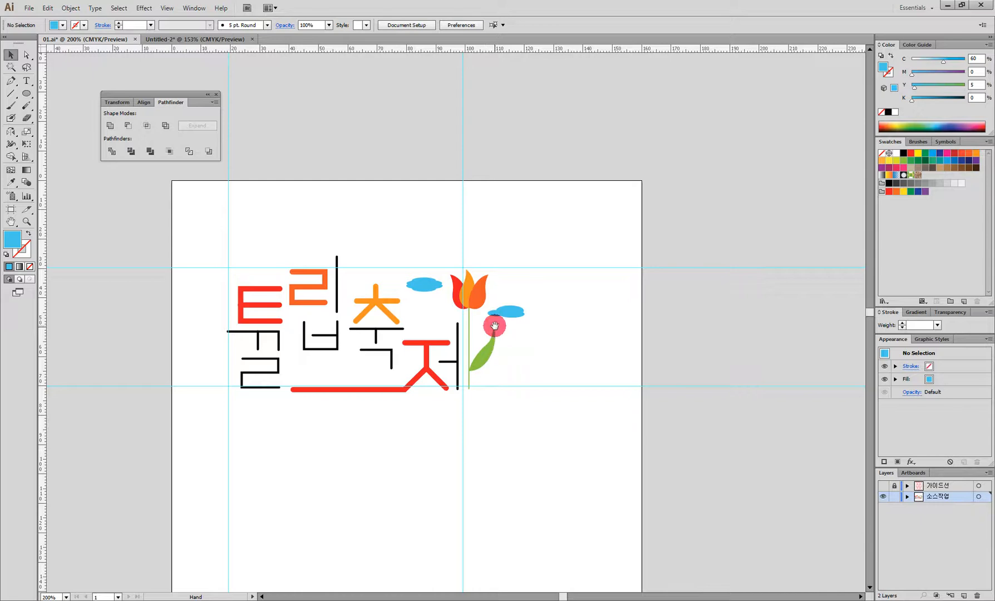
left_click_drag(584, 326, 522, 399)
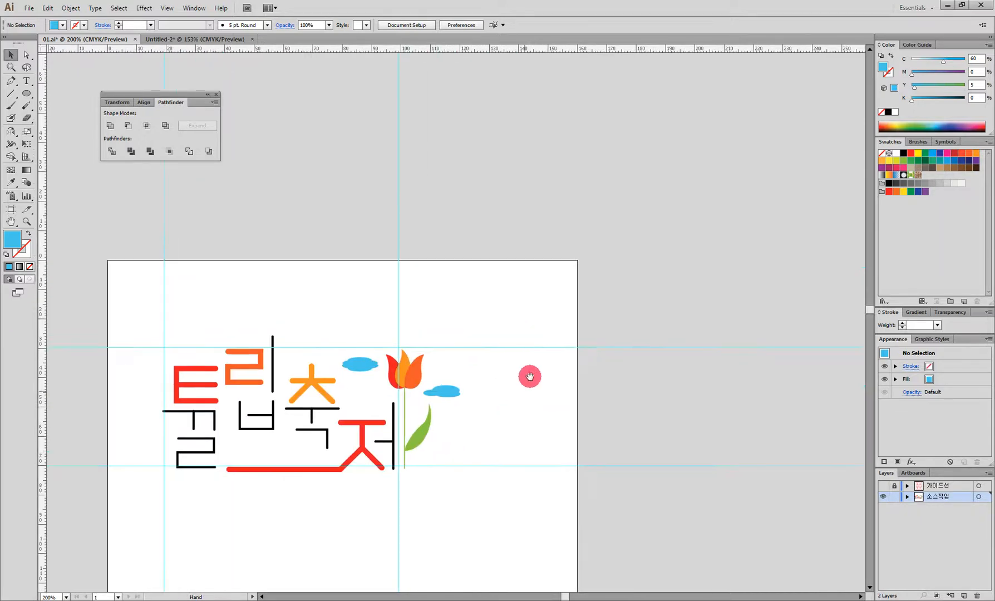
left_click(536, 331)
left_click(422, 306)
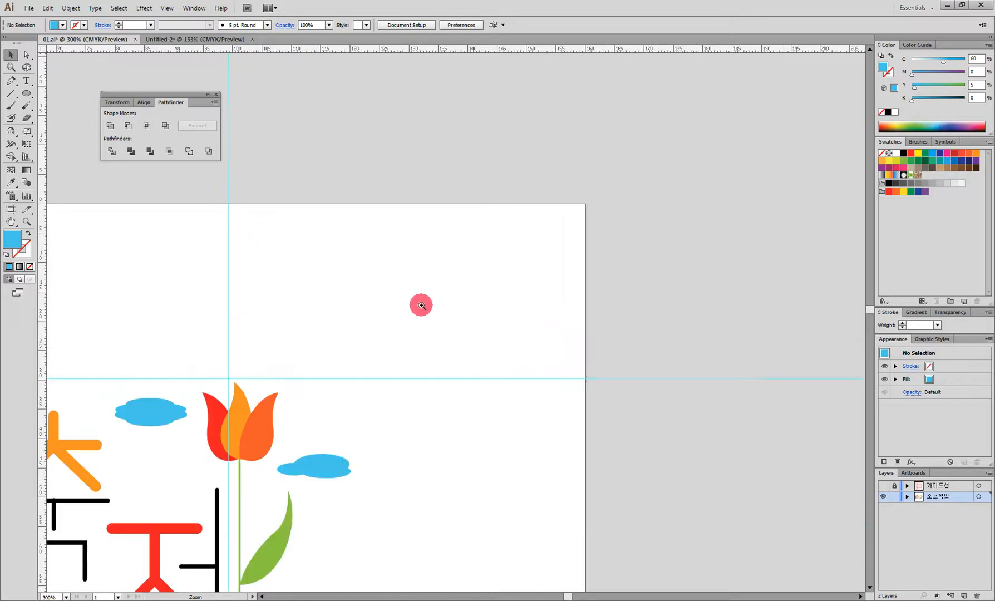
Step: Draw a circle about 7.1 mm wide with the default white fill and 1 pt black stroke in the empty area above the tulip's right side
left_click(476, 335)
scroll(520, 355, "up", 3)
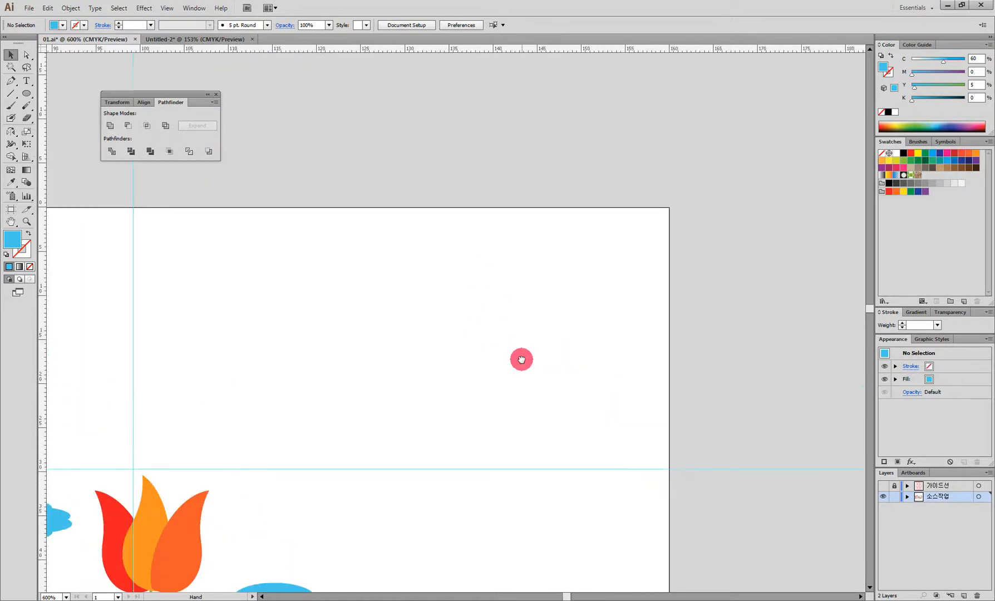
left_click(521, 328)
left_click_drag(508, 318, 557, 299)
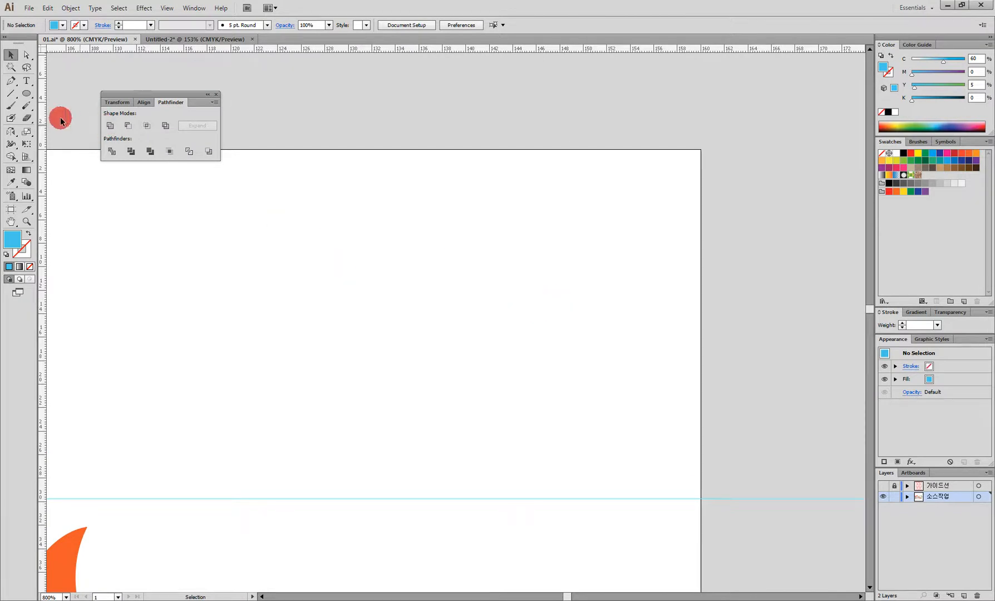
left_click(26, 93)
key("d")
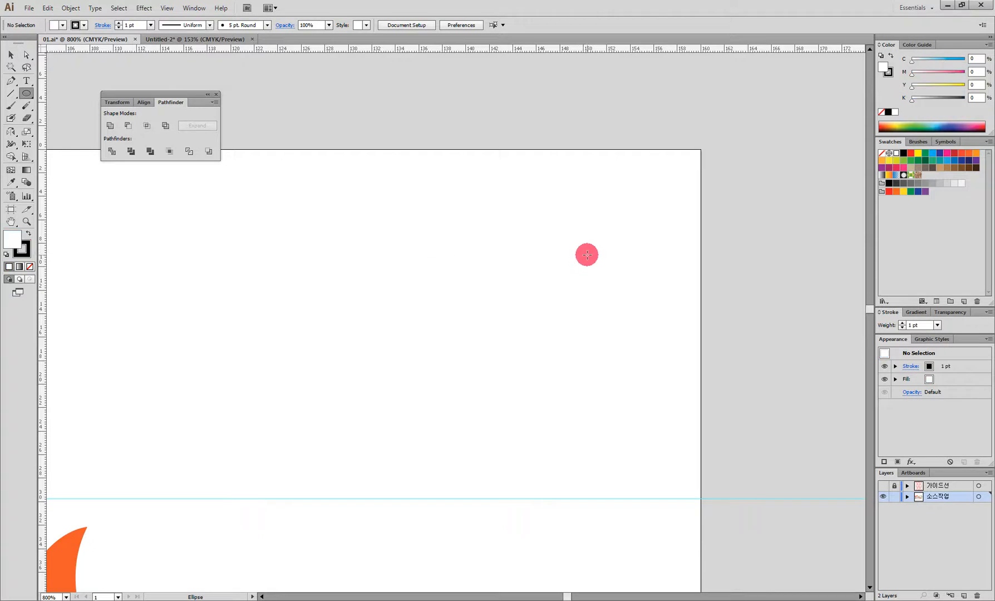
left_click_drag(464, 200, 546, 283)
Step: Draw an unfilled V-shaped line about 3.9 by 2.4 mm with the Pen tool, from outside the circle's upper left to its vertical centre line
left_click(17, 95)
left_click(185, 150)
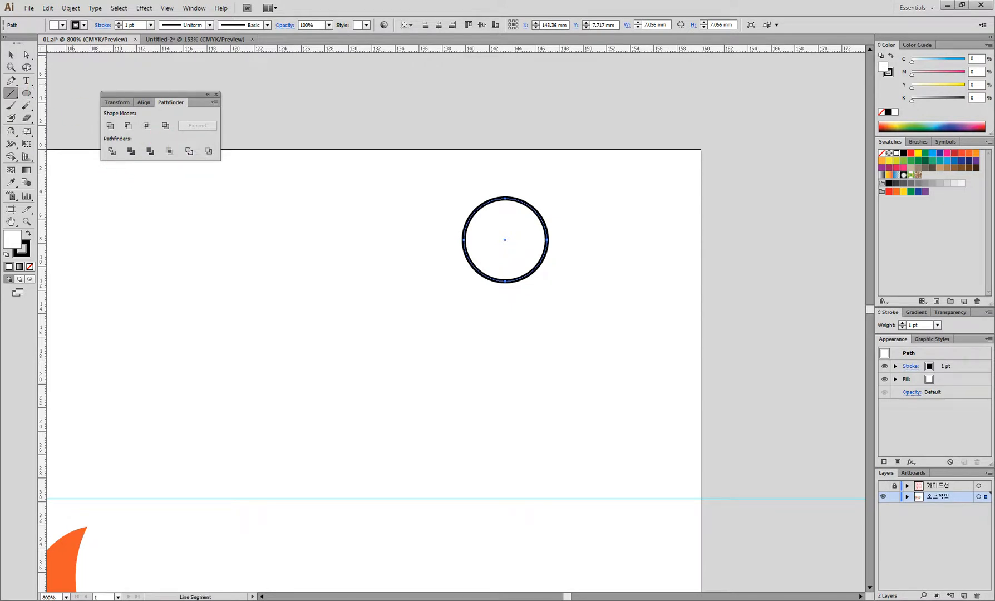
left_click(11, 81)
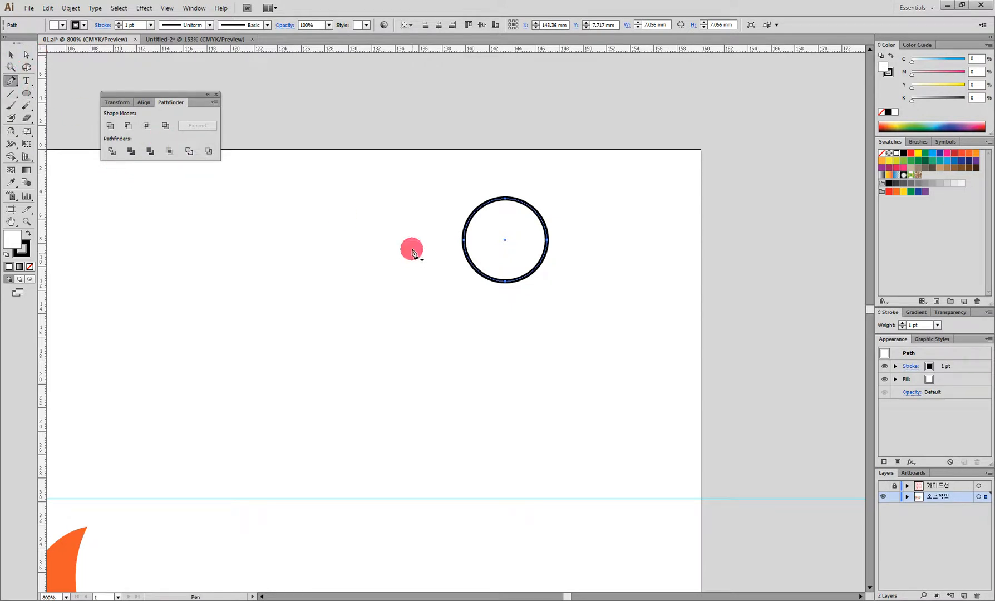
left_click(461, 210)
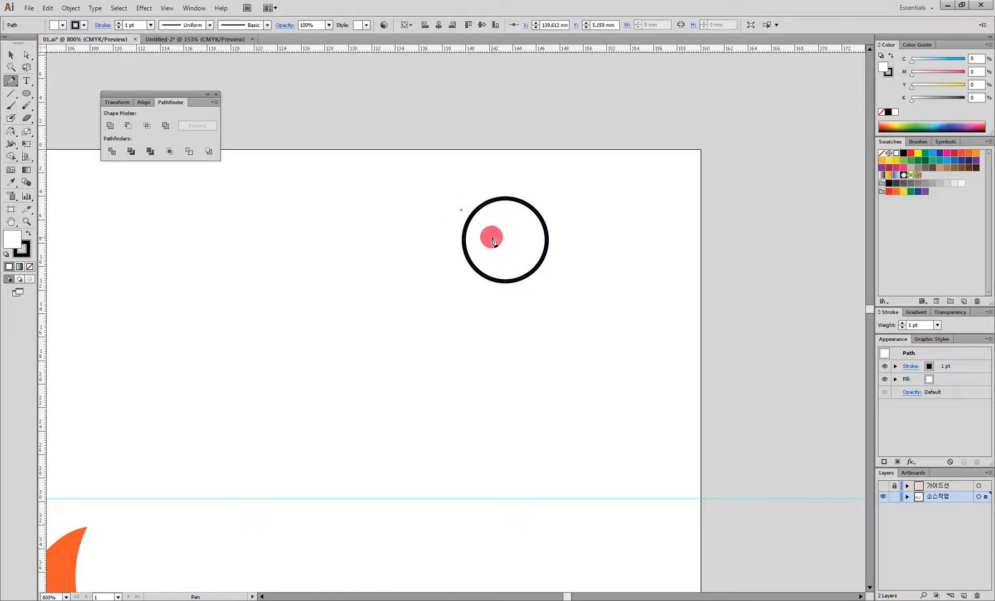
left_click(492, 239)
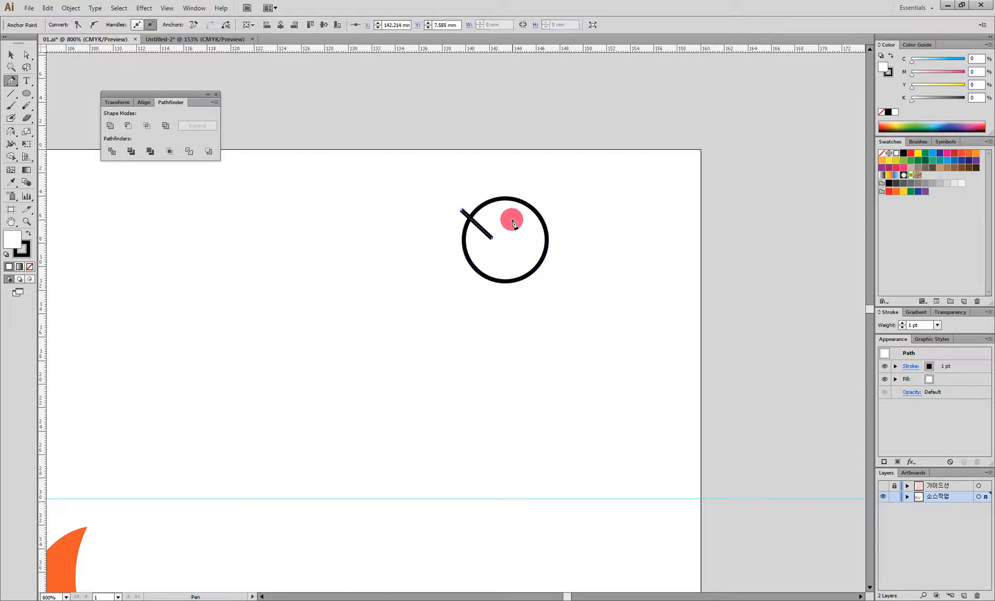
key("slash")
left_click(11, 54)
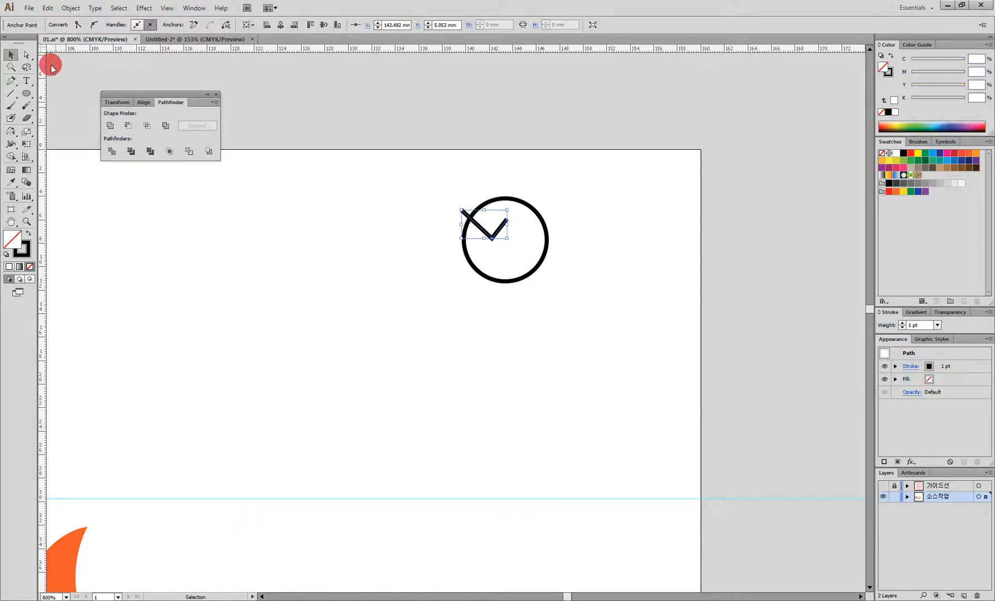
left_click(11, 132)
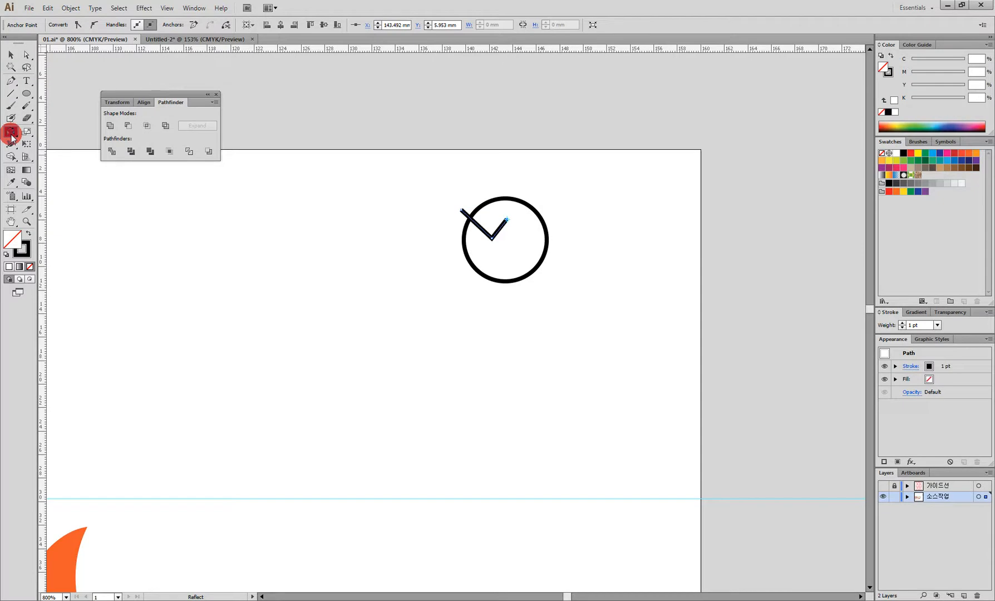
left_click(504, 221, "alt")
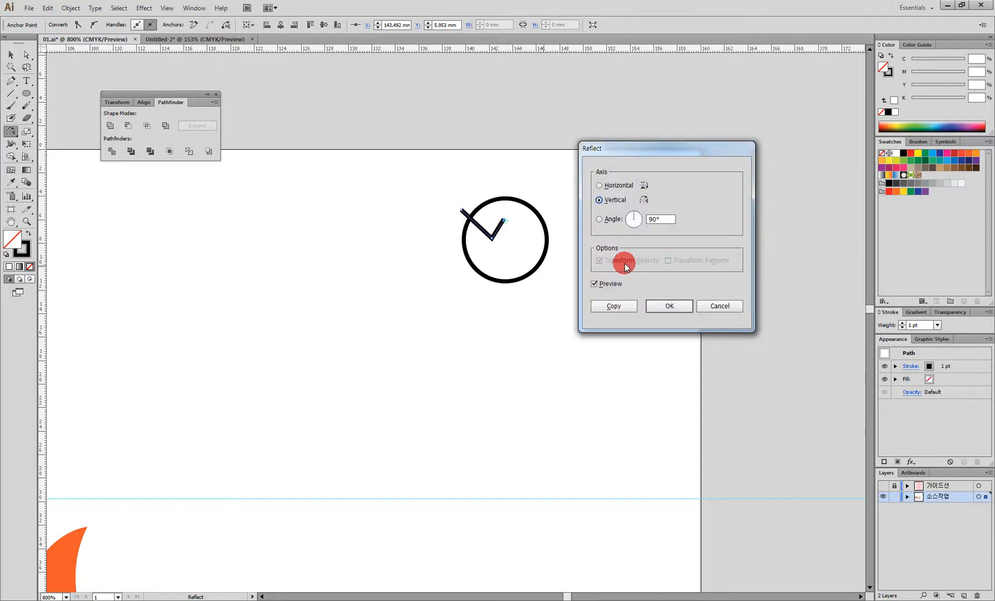
key("Escape")
left_click(12, 57)
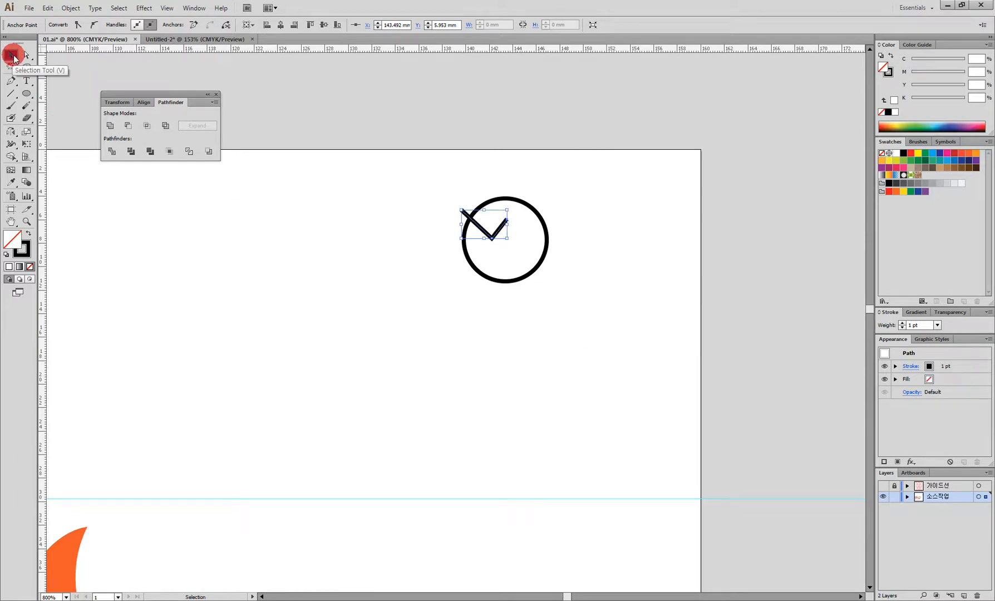
left_click(480, 228)
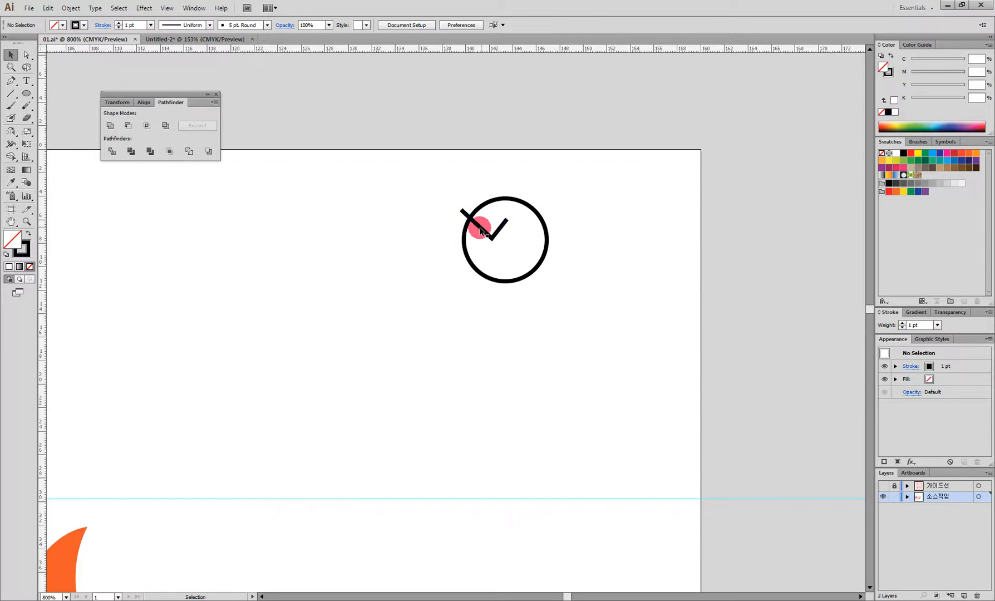
Step: Reflect a copy of the V-shaped line across a vertical axis through its inner end, forming a W-shaped zigzag over the circle
left_click(11, 131)
left_click_drag(502, 228, 504, 219)
left_click(504, 220, "alt")
left_click(623, 306)
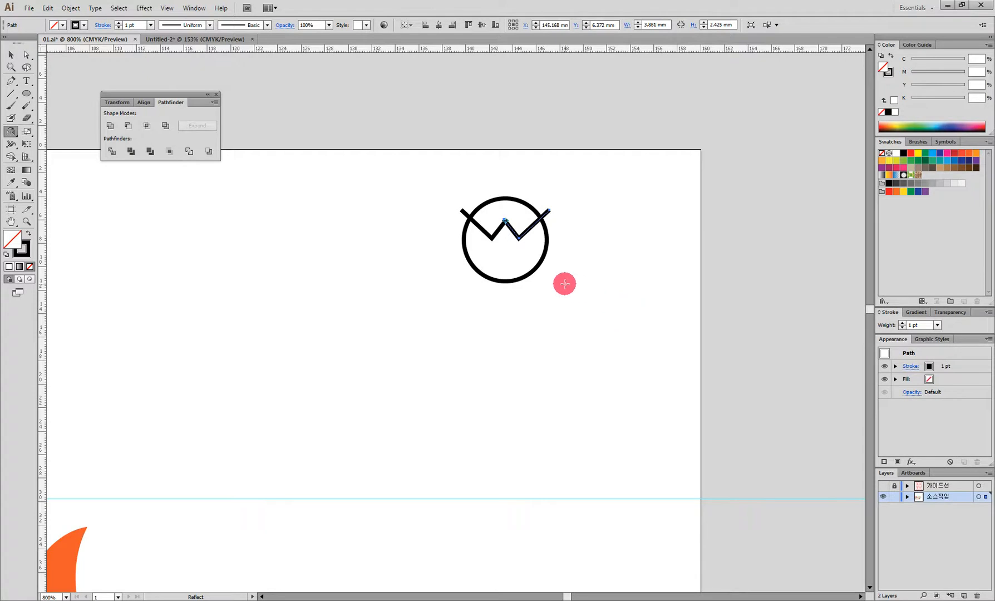
Step: Divide the circle along the zigzag lines with Pathfinder and ungroup the resulting pieces
left_click(11, 54)
left_click_drag(448, 202, 567, 306)
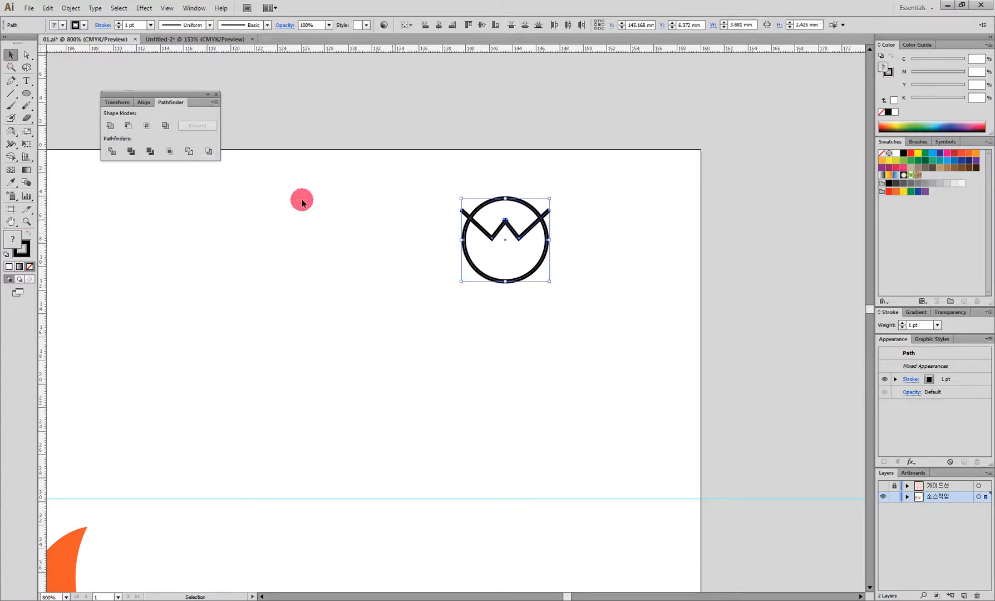
left_click(113, 151)
right_click(511, 245)
left_click(548, 306)
Step: Delete the circle piece above the zigzag, leaving a tulip-shaped outline
left_click(520, 227)
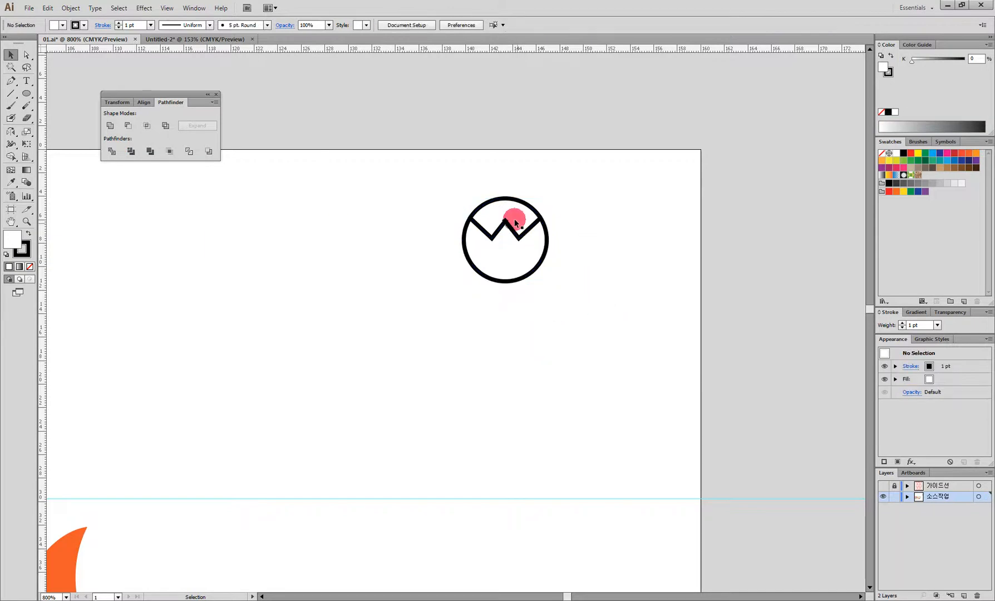
left_click_drag(512, 201, 511, 176)
key("Delete")
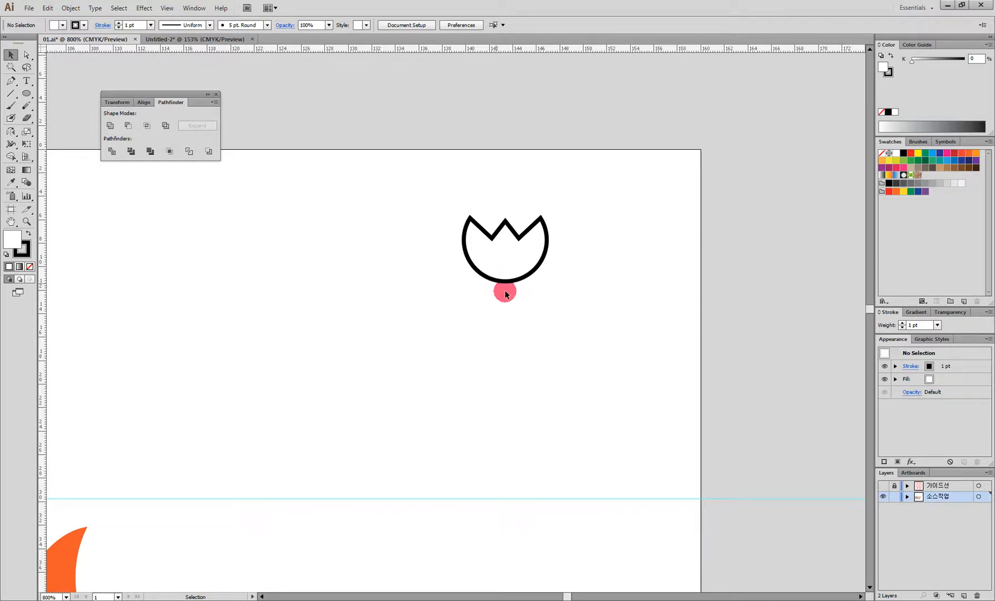
Step: Draw a circle about 12.5 mm wide around the small tulip outline and send it to the back
left_click(26, 94)
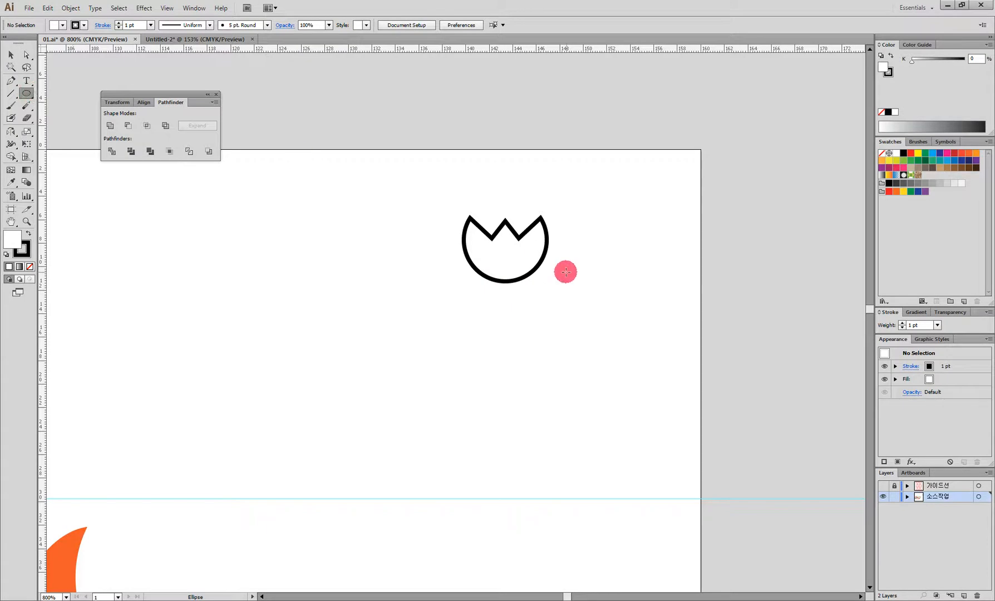
left_click_drag(506, 251, 546, 325)
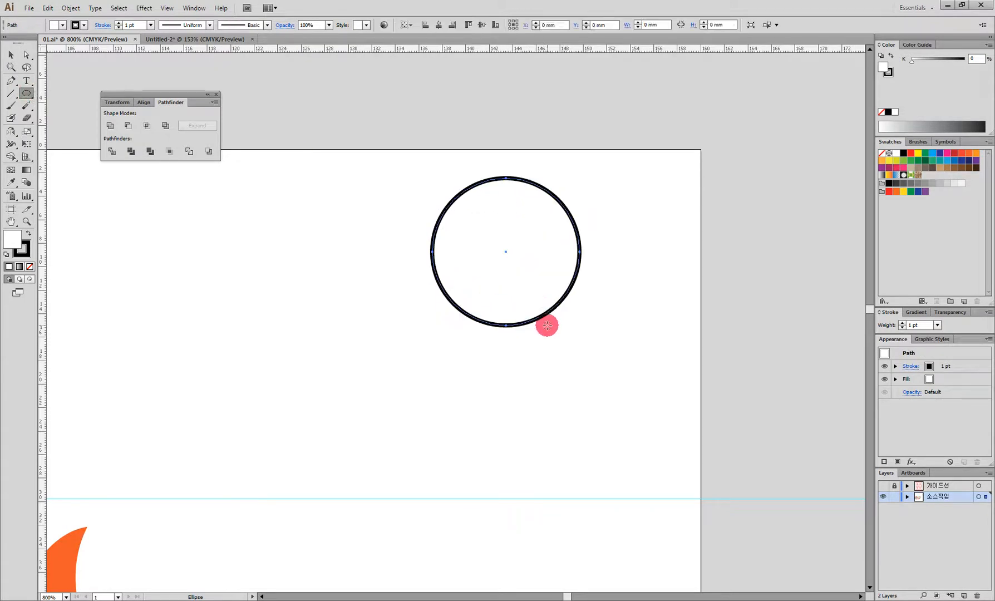
right_click(527, 221)
mouse_move(588, 370)
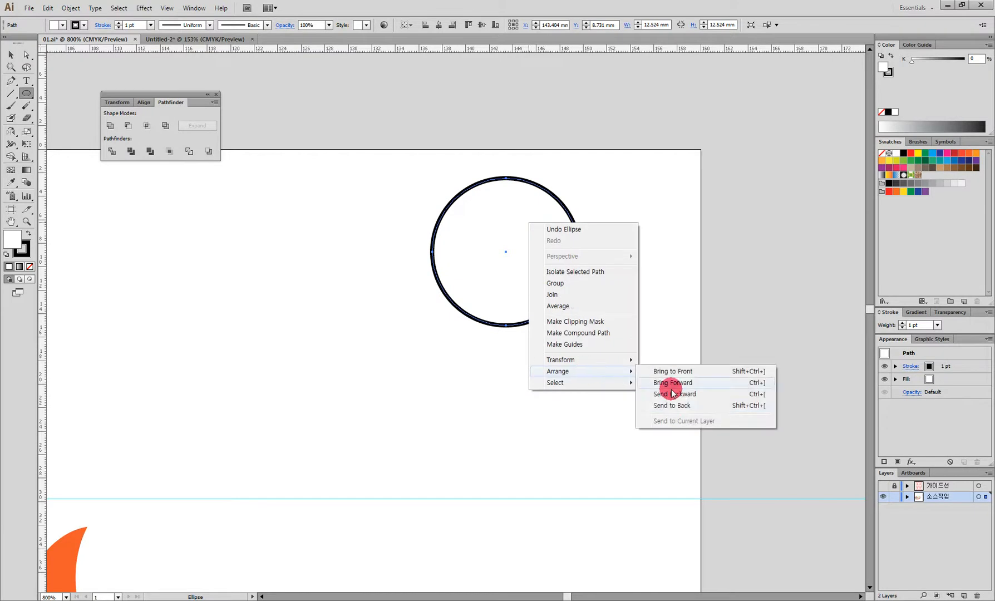
left_click(673, 406)
Step: Move the large circle slightly up so that it surrounds the small tulip outline evenly
left_click(12, 54)
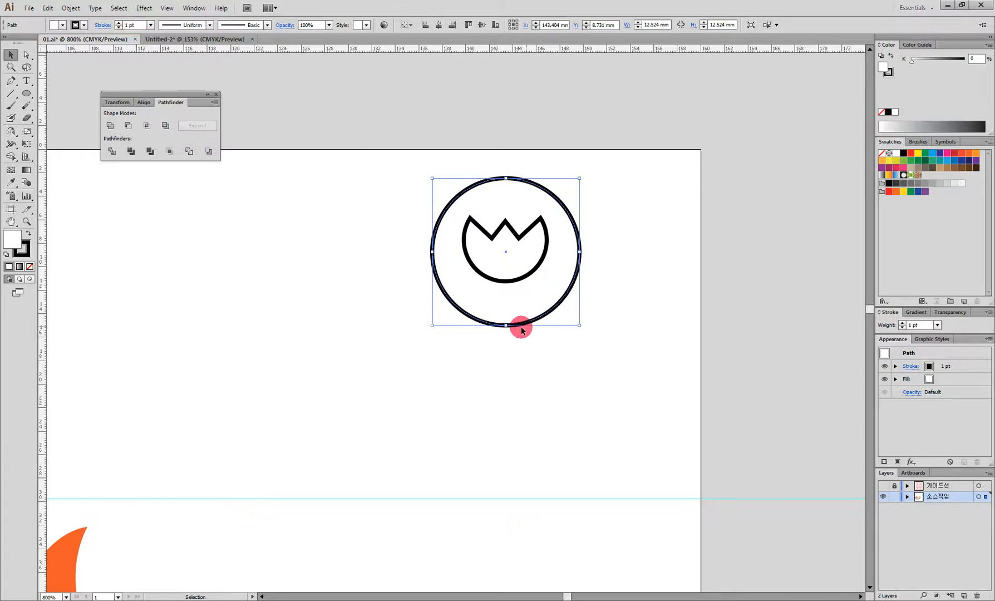
left_click_drag(538, 320, 537, 313)
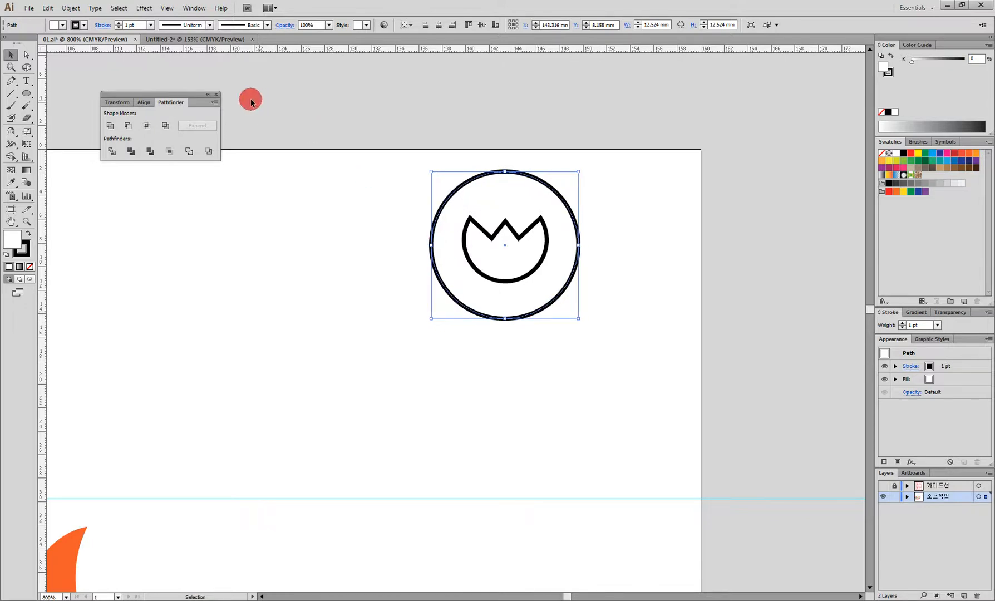
scroll(139, 25, "down", 1)
scroll(141, 25, "up", 1)
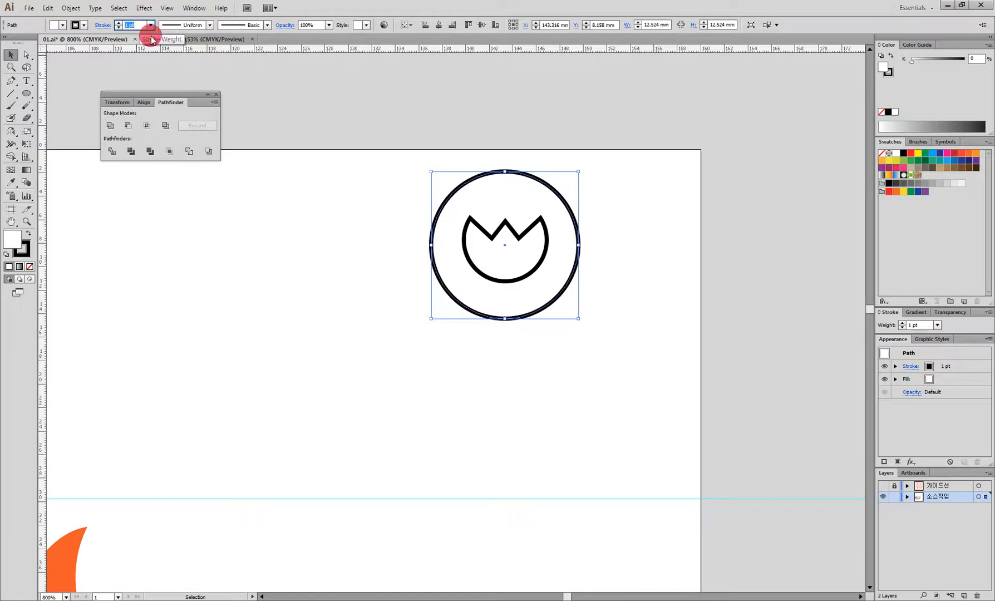
Step: Fill the small tulip shape inside the circle with red, remove its stroke and deselect it
left_click(521, 281)
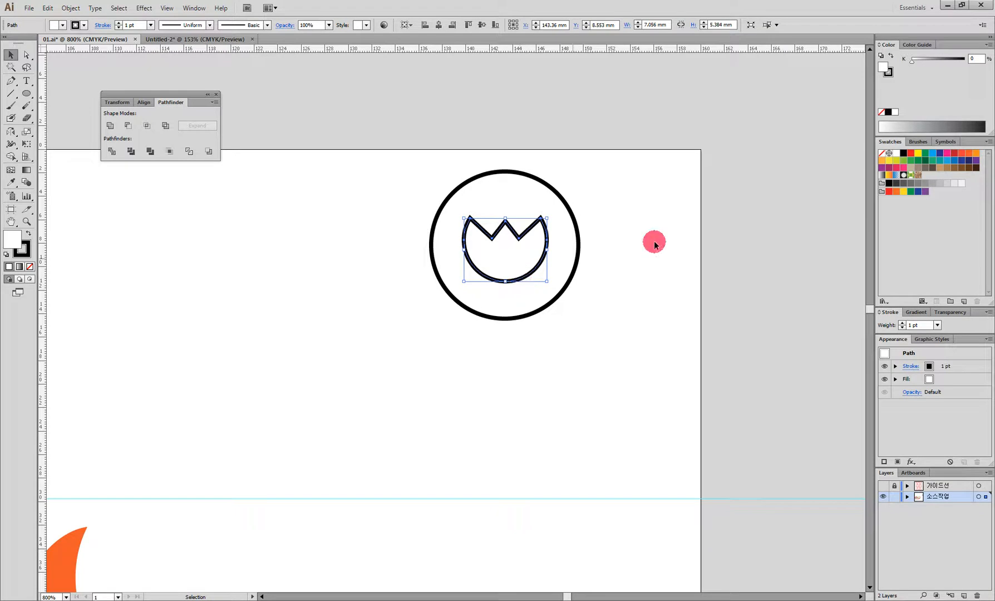
left_click(883, 68)
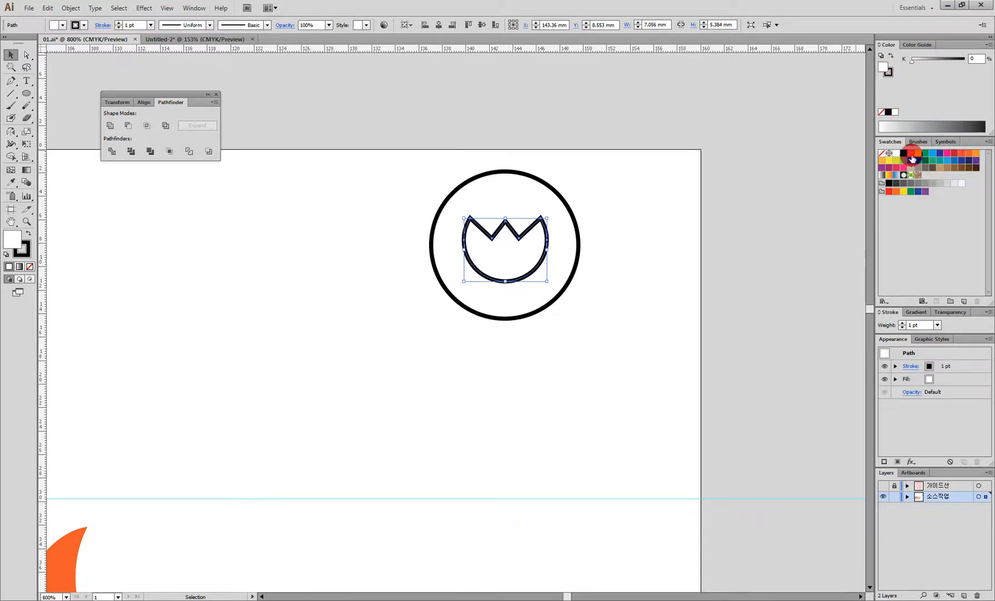
left_click(911, 156)
left_click(888, 73)
left_click(881, 111)
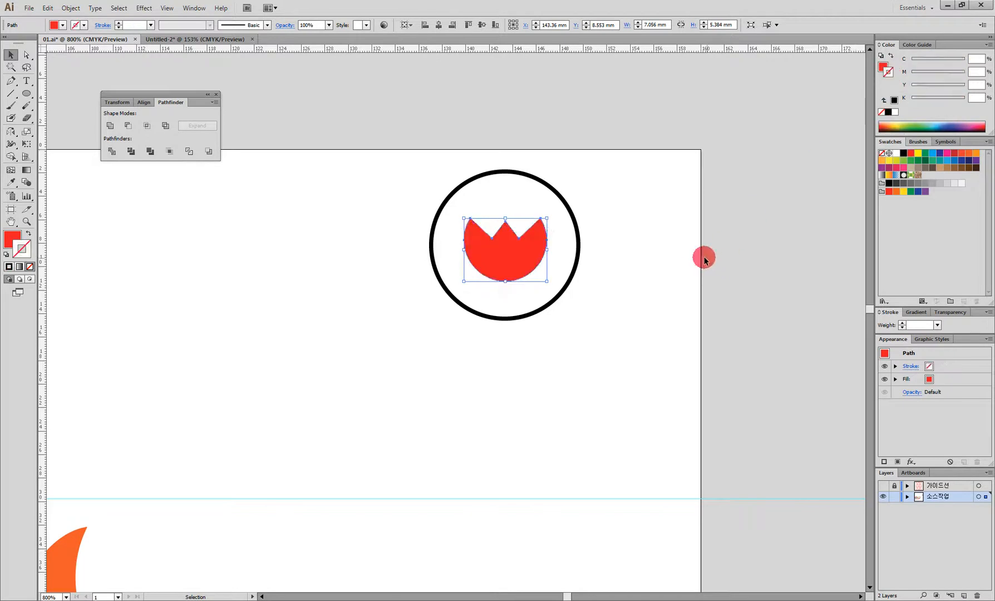
left_click(617, 289)
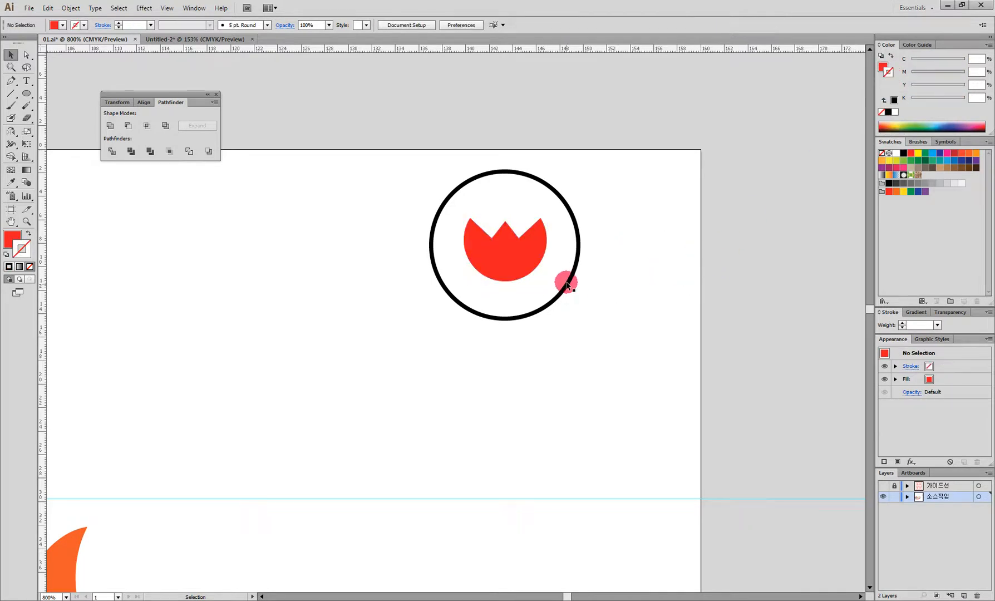
Step: Add two anchor points on the lower-left arc of the large circle with the Pen tool
left_click(572, 275)
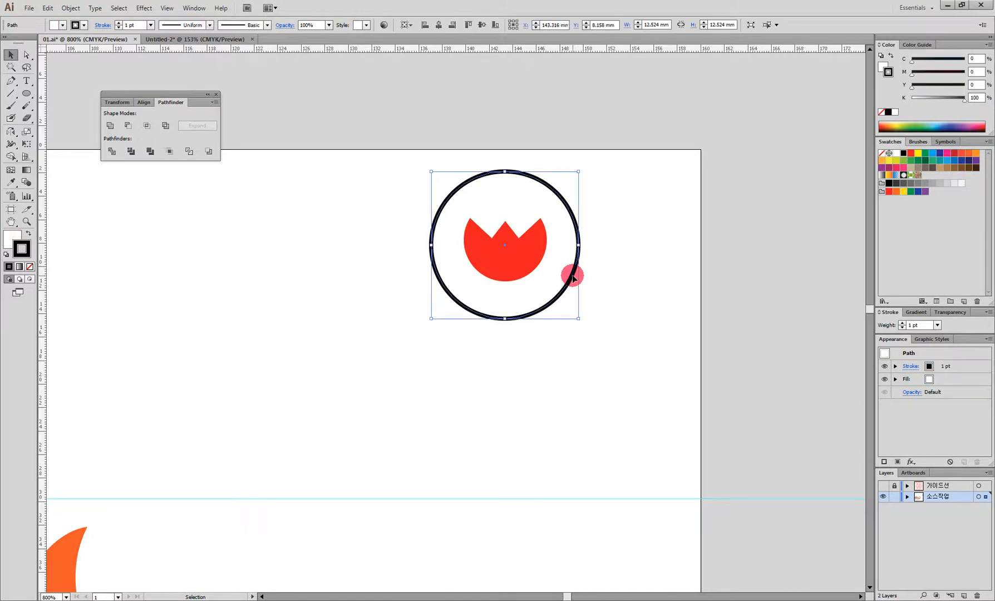
left_click(487, 312, "ctrl")
left_click(488, 312, "ctrl")
left_click_drag(415, 324, 509, 340)
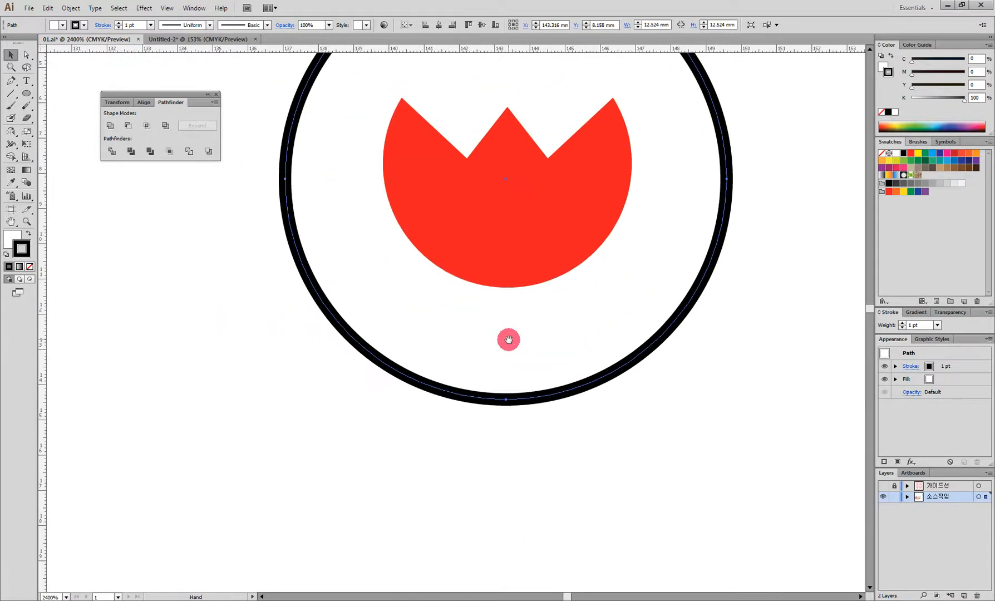
left_click(11, 82)
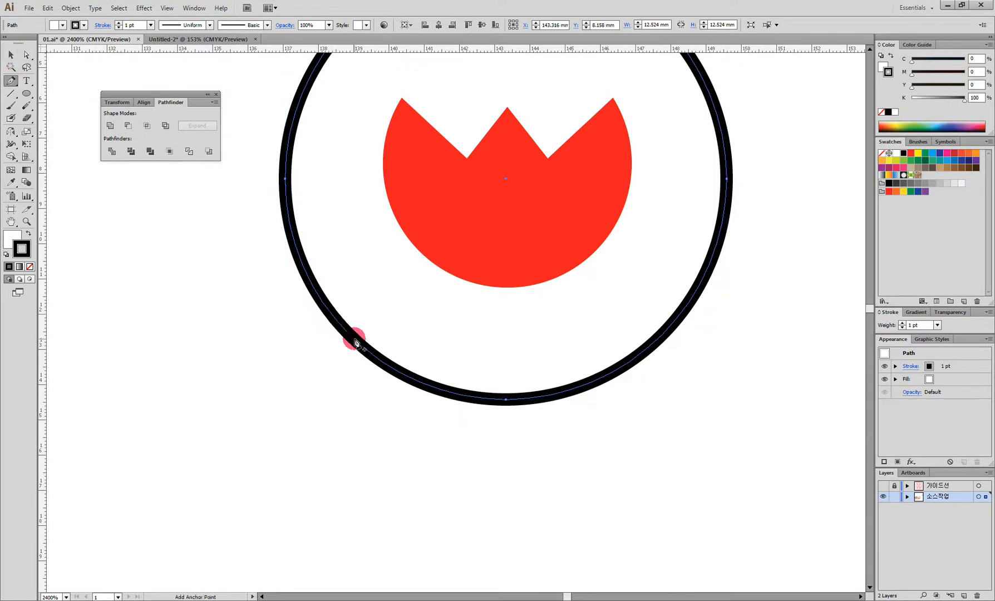
left_click_drag(351, 341, 430, 391)
left_click(428, 388)
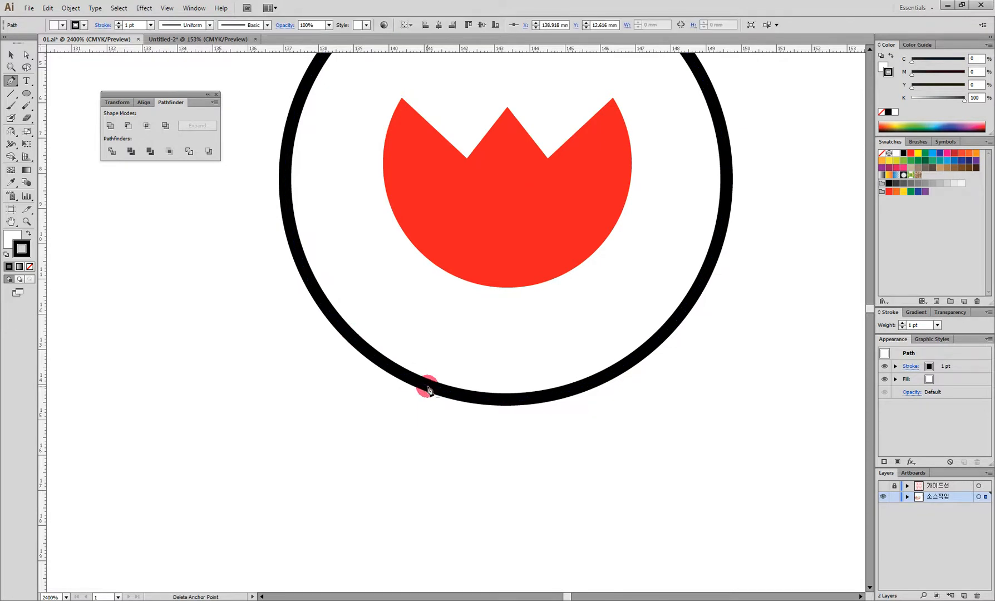
left_click(429, 389)
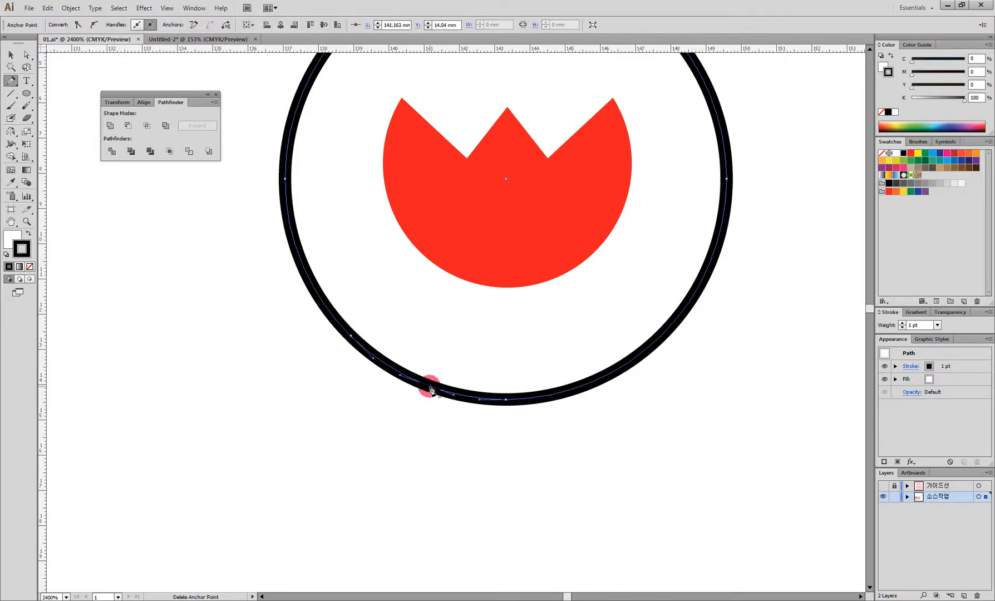
Step: Try deleting the arc between the two added anchor points, and undo the cut and the added points
left_click(26, 54)
left_click_drag(363, 387, 403, 352)
key("Delete")
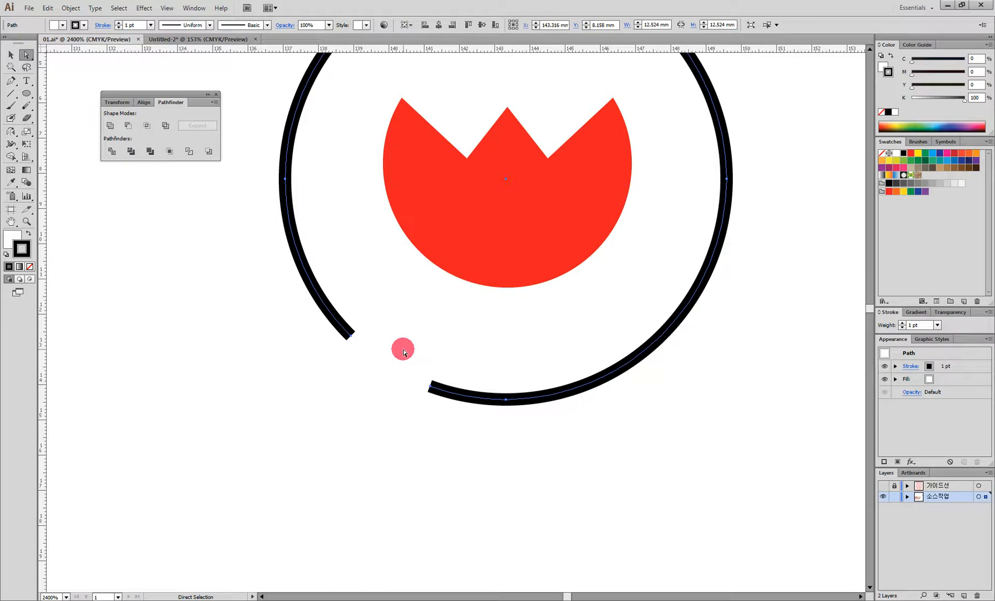
key("ctrl+z")
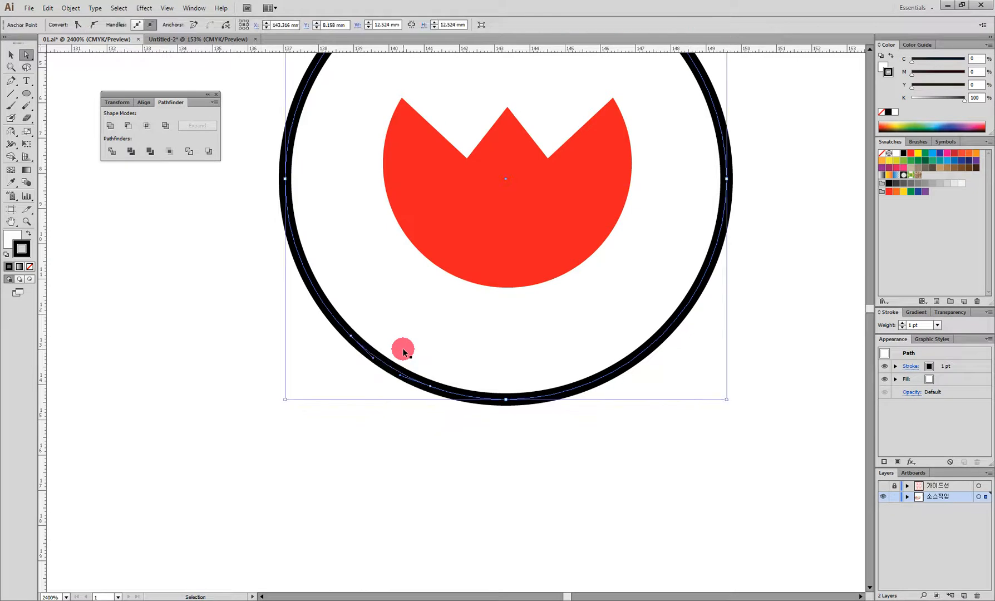
key("ctrl+z")
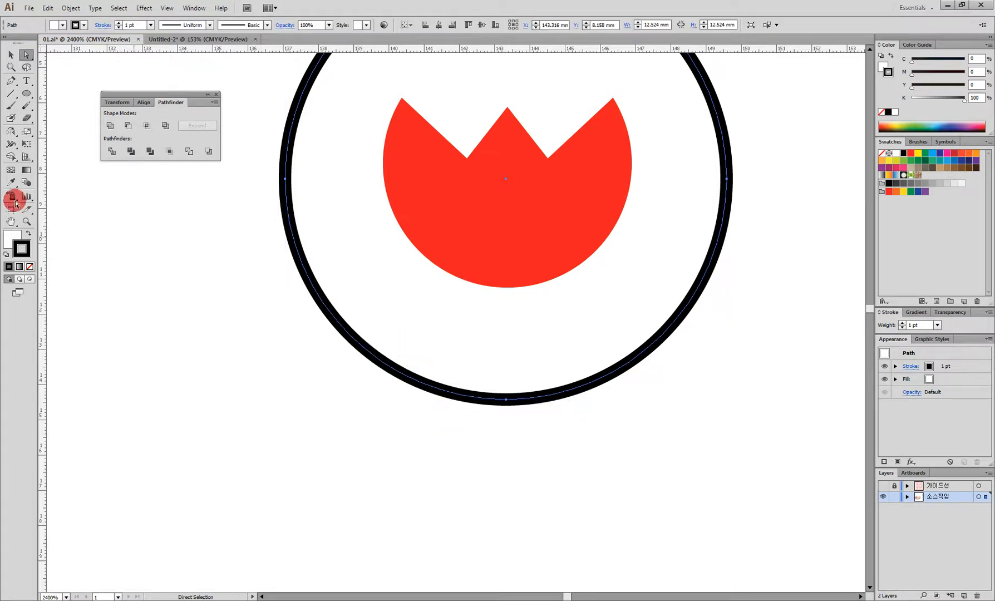
Step: Erase the bottom-left arc of the large circle with the Path Eraser and apply the width profile that tapers at both ends
left_click(28, 108)
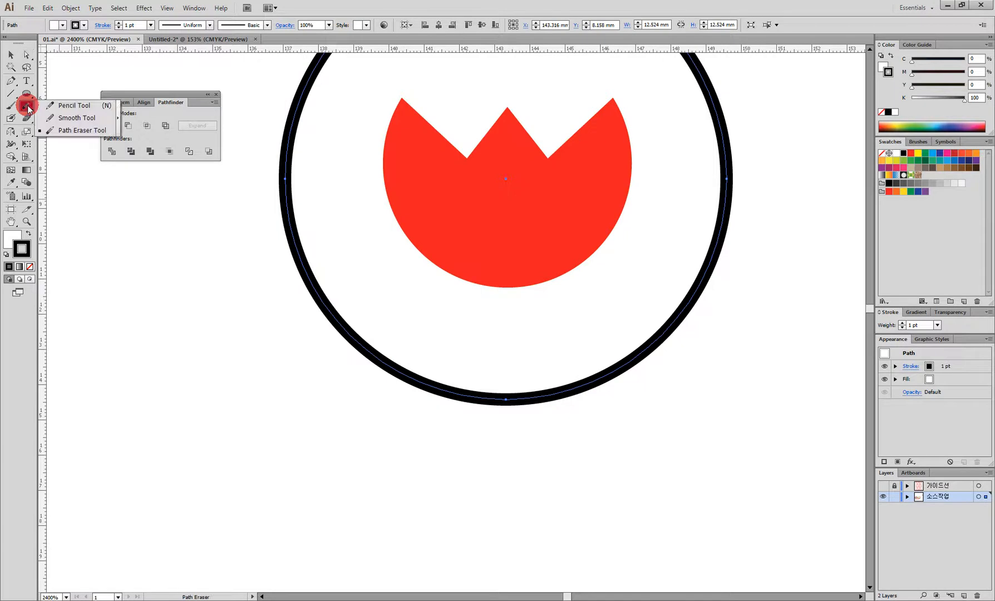
mouse_move(31, 107)
left_mouse_down()
mouse_move(75, 106)
mouse_move(83, 136)
mouse_move(89, 126)
left_mouse_up()
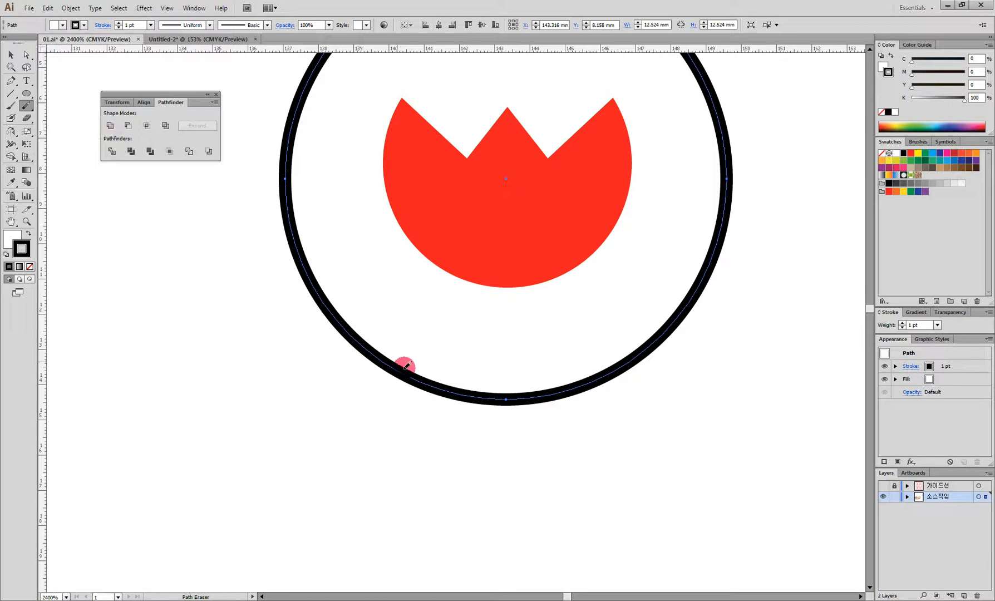
mouse_move(398, 364)
left_mouse_down()
mouse_move(449, 394)
mouse_move(513, 399)
left_mouse_up()
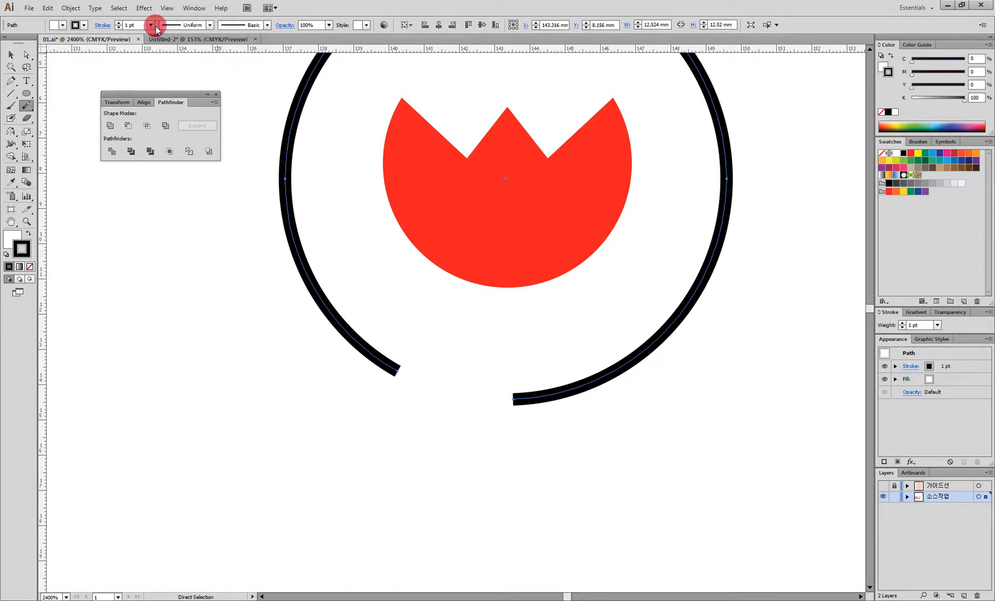
left_click(209, 25)
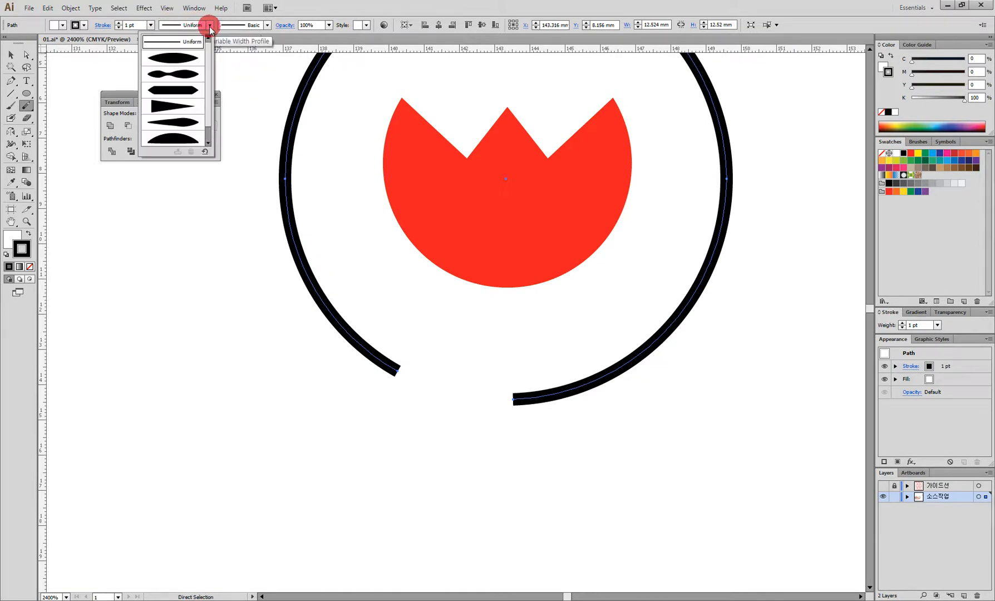
left_click(191, 128)
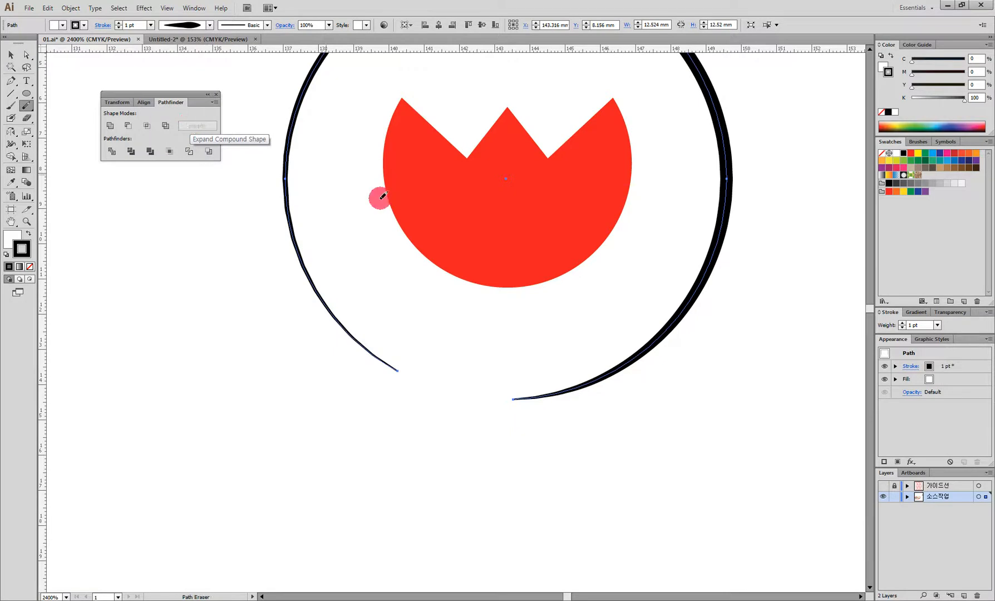
Step: Draw a circle about 1.04 mm in diameter above the tulip's left notch with the Ellipse tool
left_click_drag(525, 167, 476, 329)
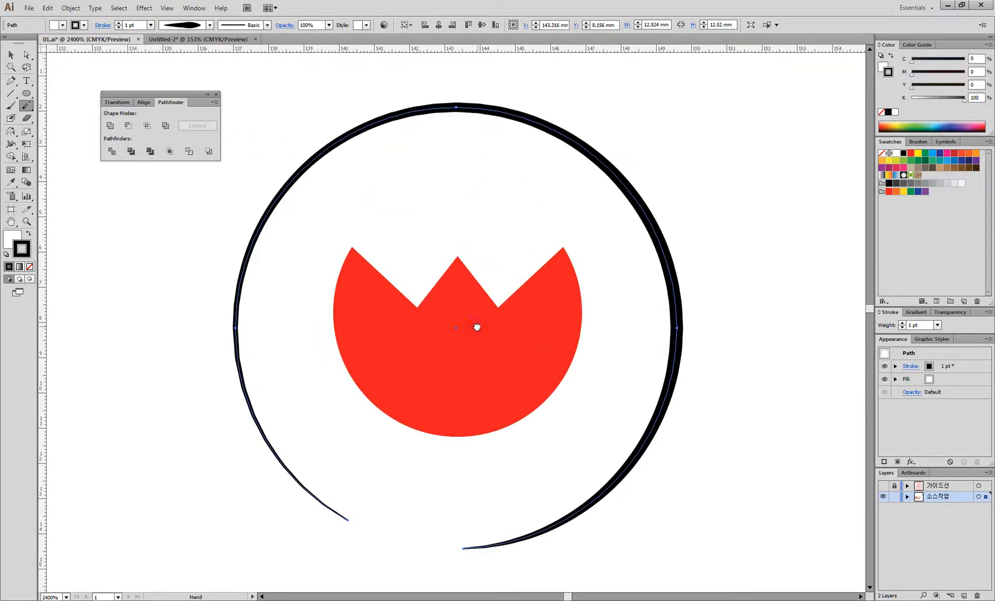
left_click(26, 93)
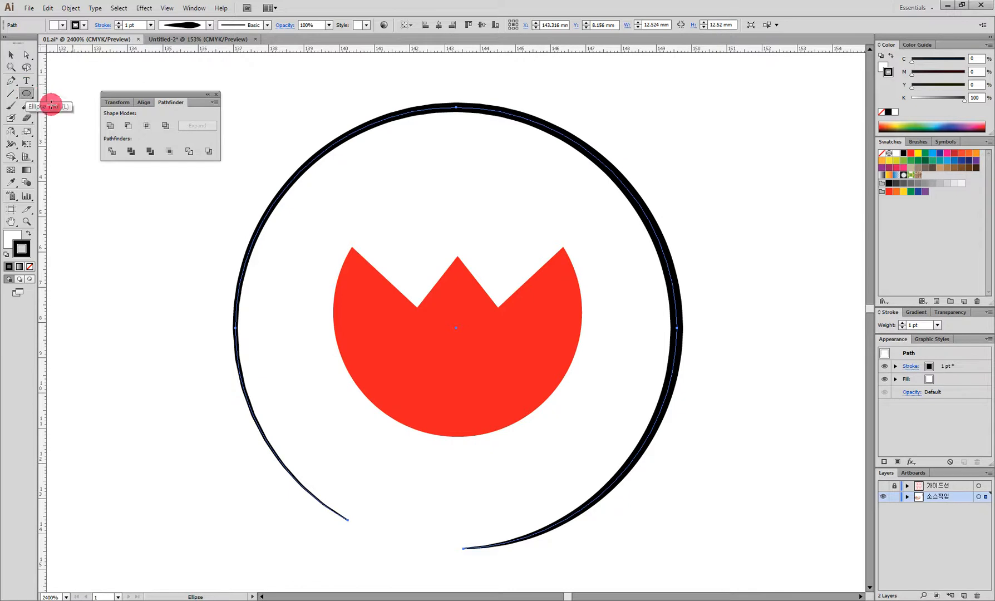
left_click_drag(392, 223, 420, 260)
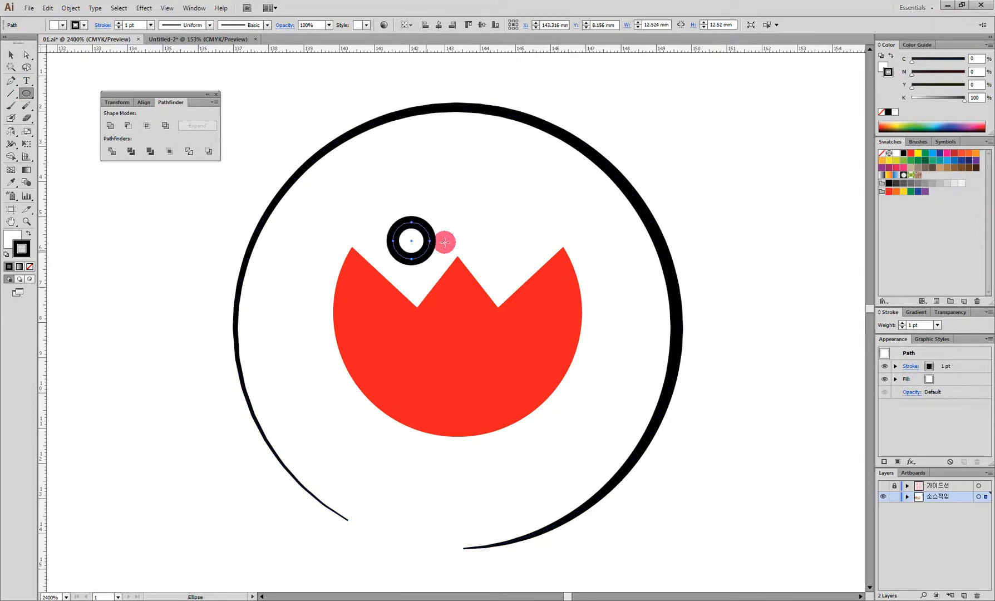
Step: Fill the small circle with yellow and no stroke, and copy it twice to form an arc of three dots above the tulip
left_click(881, 112)
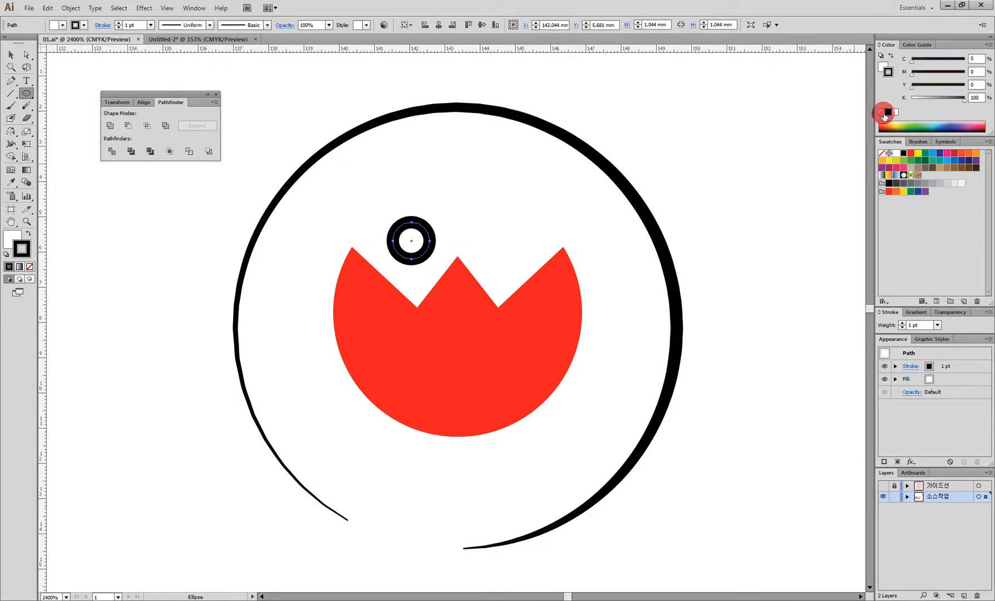
left_click(882, 63)
left_click(918, 153)
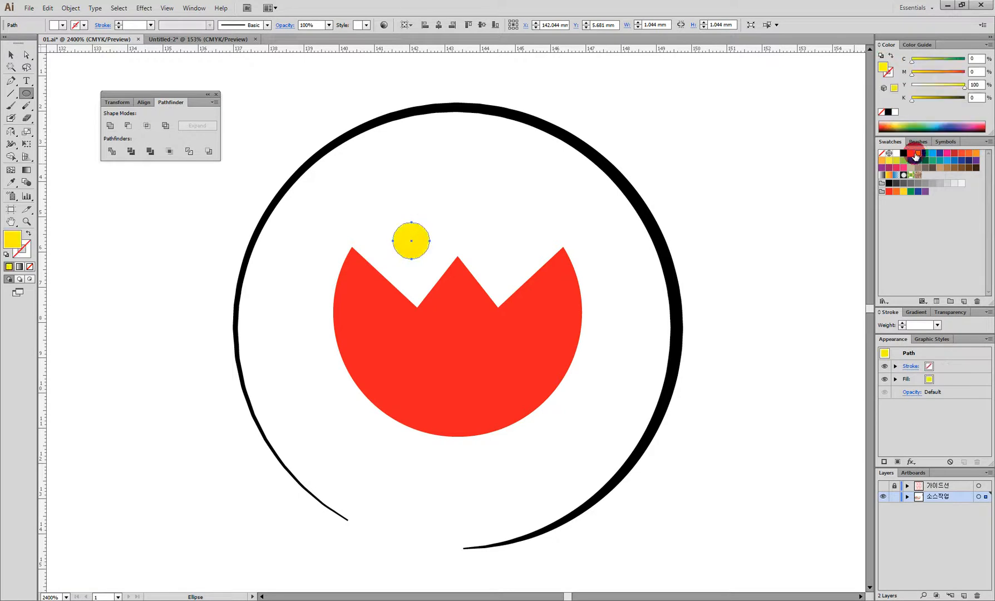
left_click(12, 54)
left_click_drag(411, 239, 509, 244)
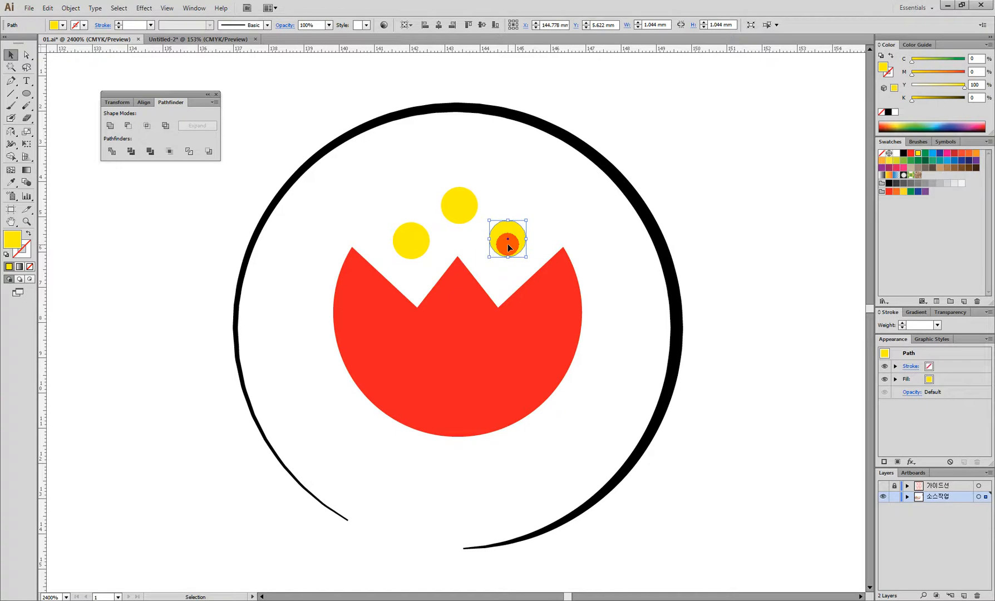
Step: Draw a circle about 4.16 mm in diameter left of the emblem and give it the default white fill and black stroke
left_click_drag(459, 351, 513, 258)
left_click(26, 94)
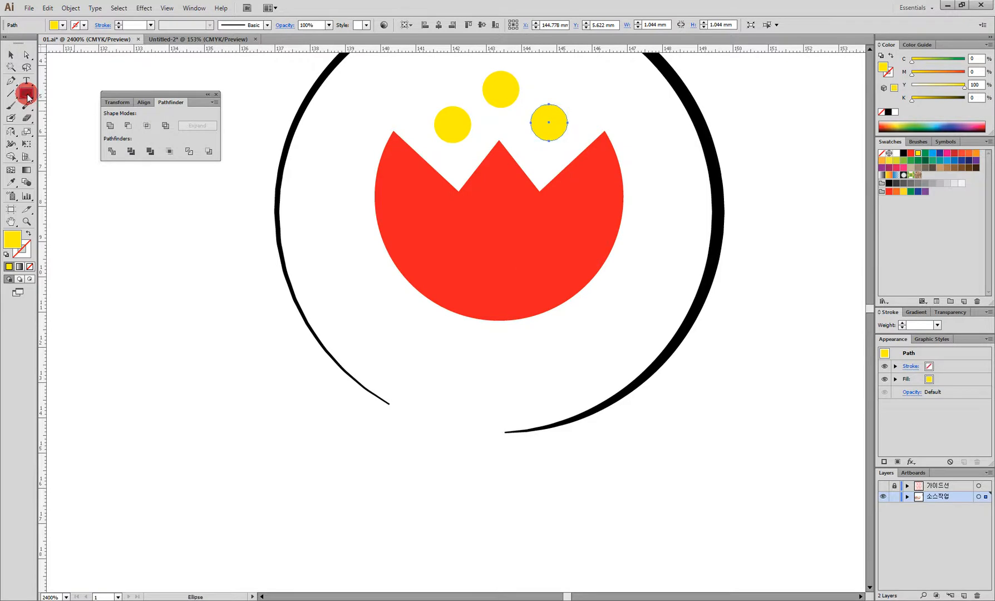
left_click_drag(244, 278, 435, 351)
left_click_drag(178, 254, 325, 371)
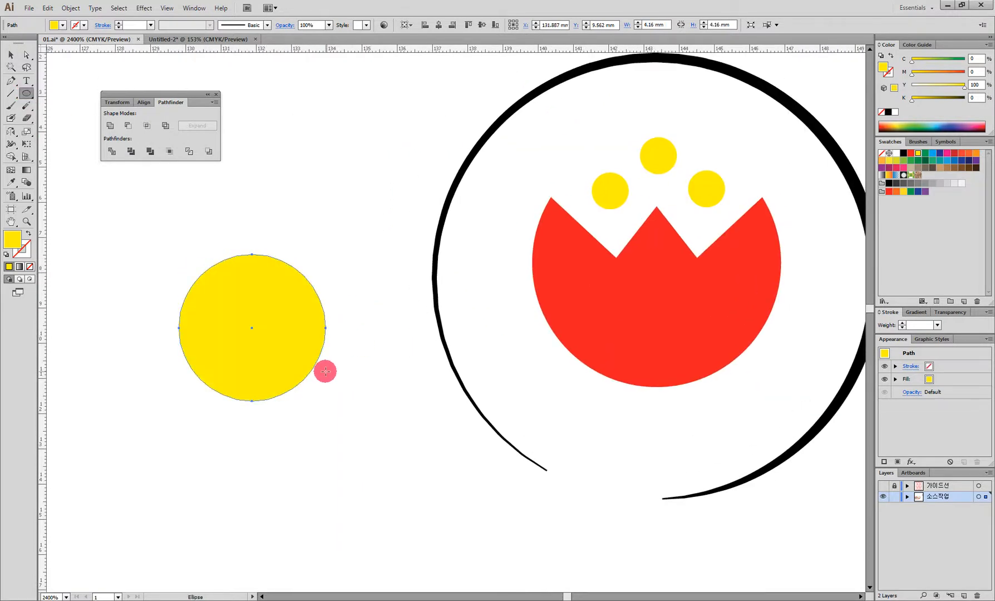
key("d")
Step: Convert the left and right anchor points of the new circle to corner points
left_click(26, 54)
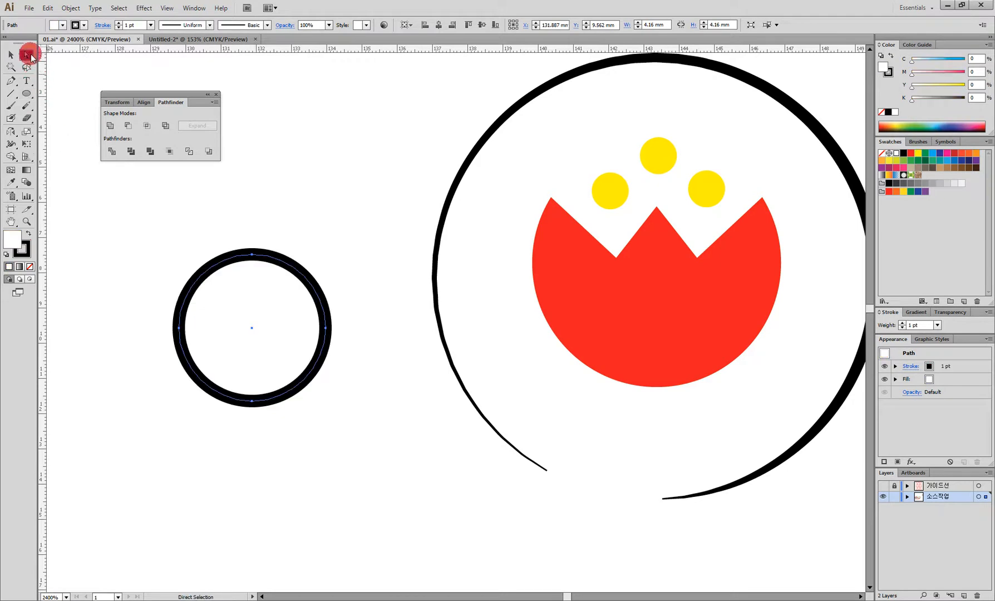
left_click_drag(129, 305, 355, 347)
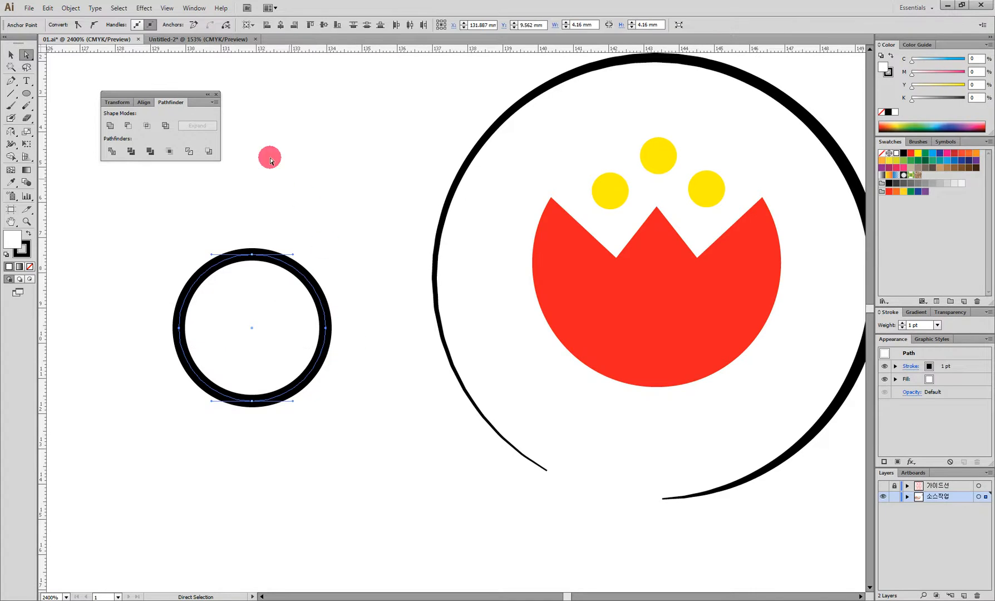
left_click(78, 25)
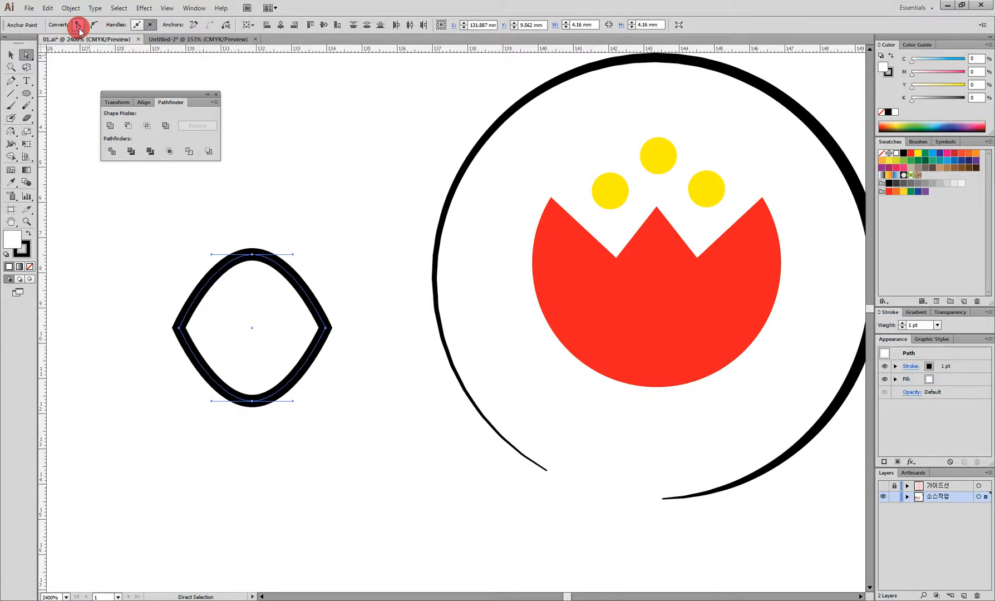
Step: Squash the pointed shape vertically into a leaf about 2.1 mm high
left_click(12, 57)
left_click(252, 255)
left_click_drag(252, 255, 252, 326)
left_click(303, 324)
Step: Place the leaf shape beneath the tulip and add an overlapping copy to its right
left_click_drag(306, 354, 496, 394)
key("ctrl+z")
left_click_drag(581, 383, 476, 391)
left_click(614, 384)
left_click(595, 390)
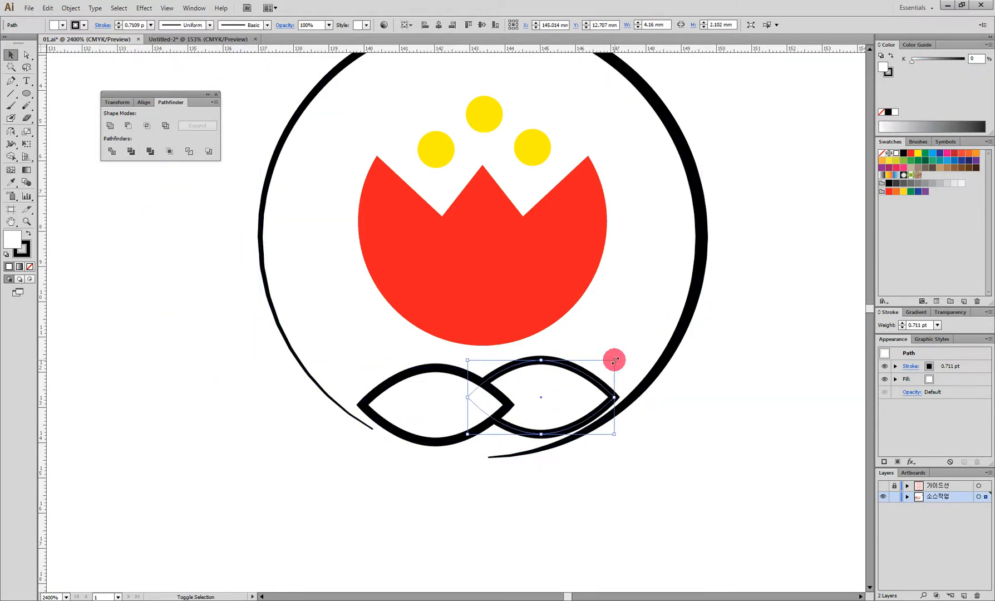
Step: Shrink the right leaf, tilt it toward the upper right and place it over the lower end of the ring's right arc
left_click_drag(572, 384, 535, 348)
left_click(547, 393)
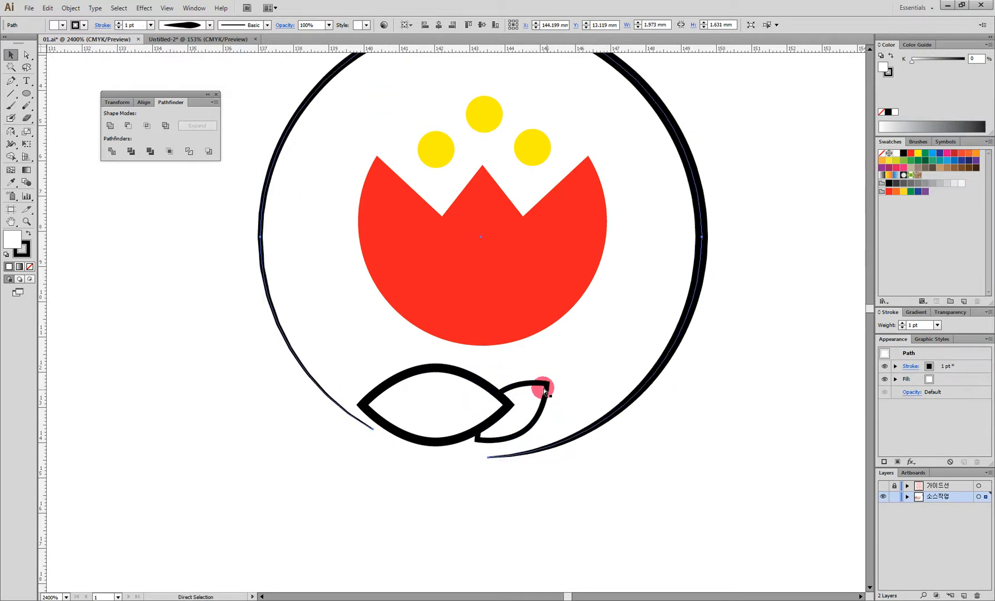
left_click_drag(541, 383, 552, 401)
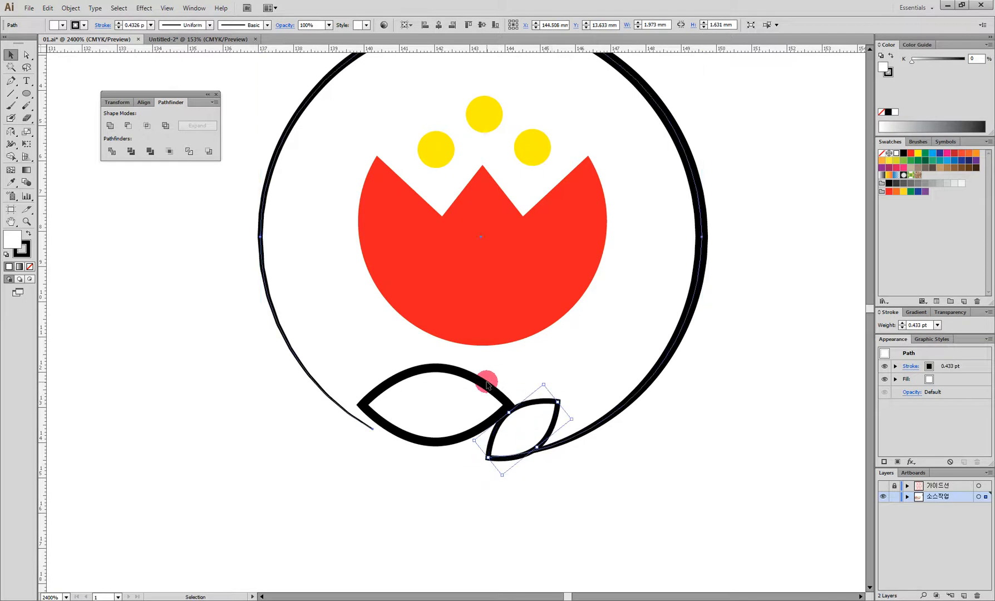
Step: Rotate the left leaf toward the upper left, reduce it slightly and set its base beside the right leaf's base
left_click(494, 389)
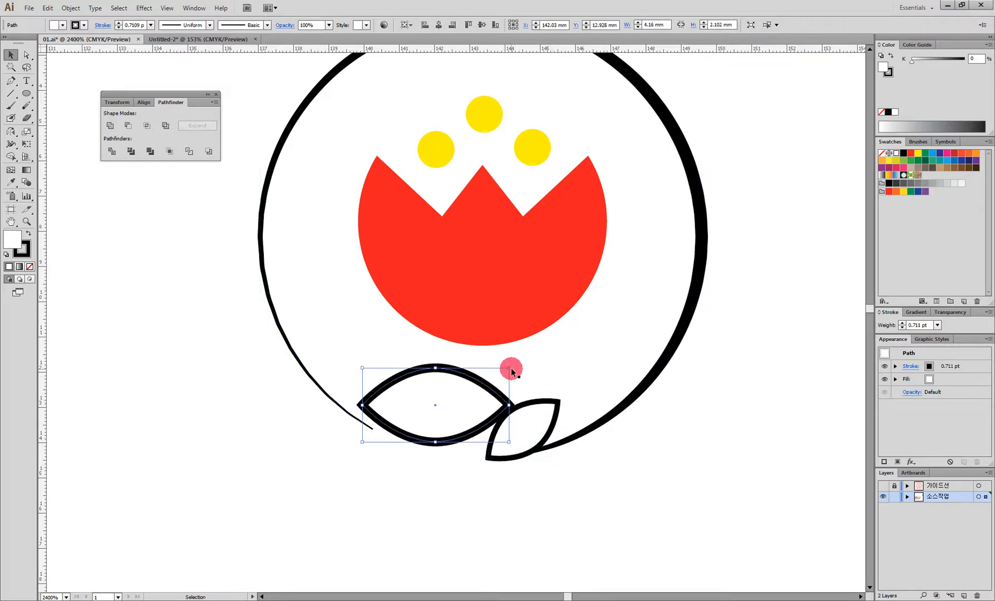
left_click_drag(513, 366, 526, 437)
left_click_drag(382, 348, 420, 385)
mouse_move(484, 413)
left_mouse_down()
mouse_move(473, 412)
mouse_move(482, 412)
left_mouse_up()
Step: Fill both leaves with green C 75, M 4, Y 89, K 0 and remove their strokes
left_click(544, 402)
left_click(536, 402)
left_click(457, 380, "shift")
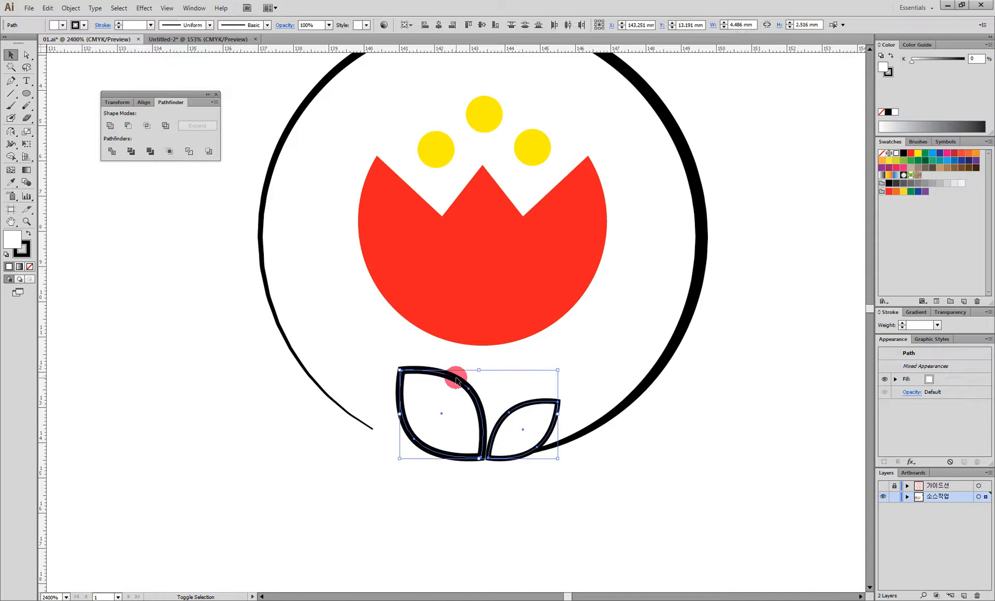
left_click(904, 162)
left_click(973, 58)
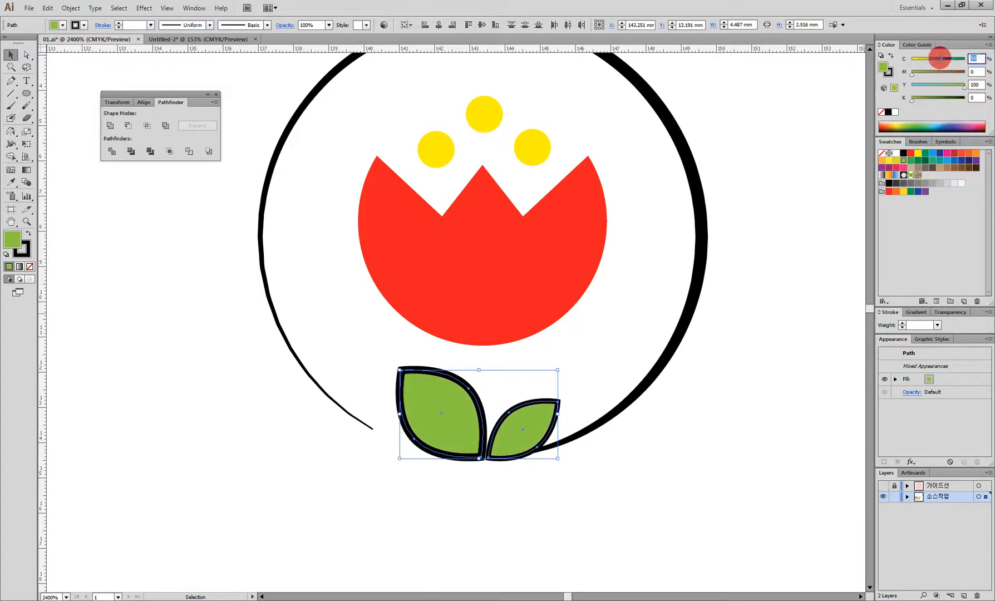
type("75")
key("Tab")
key("Tab")
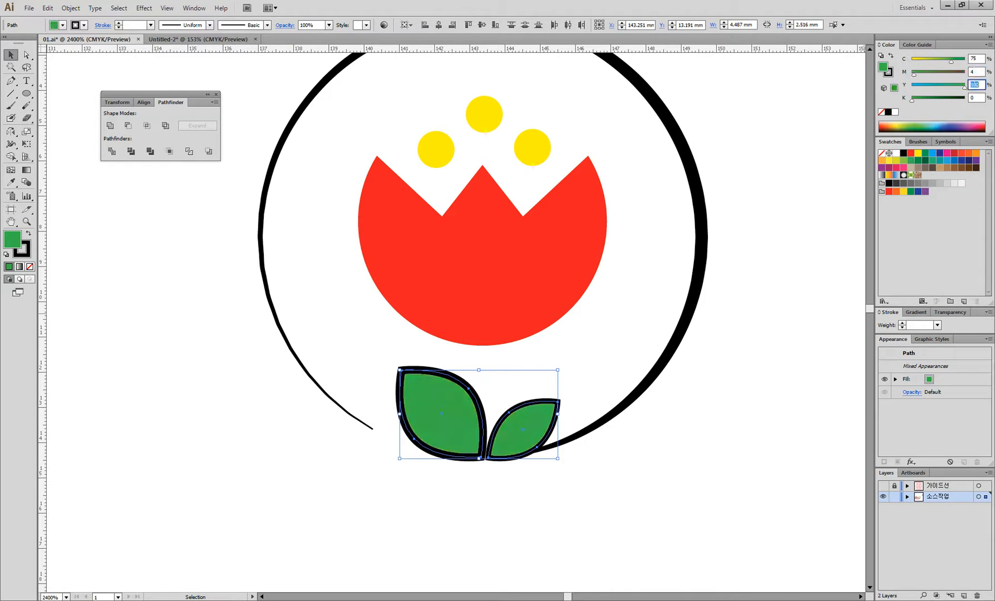
type("89")
key("Tab")
left_click(888, 72)
left_click(881, 112)
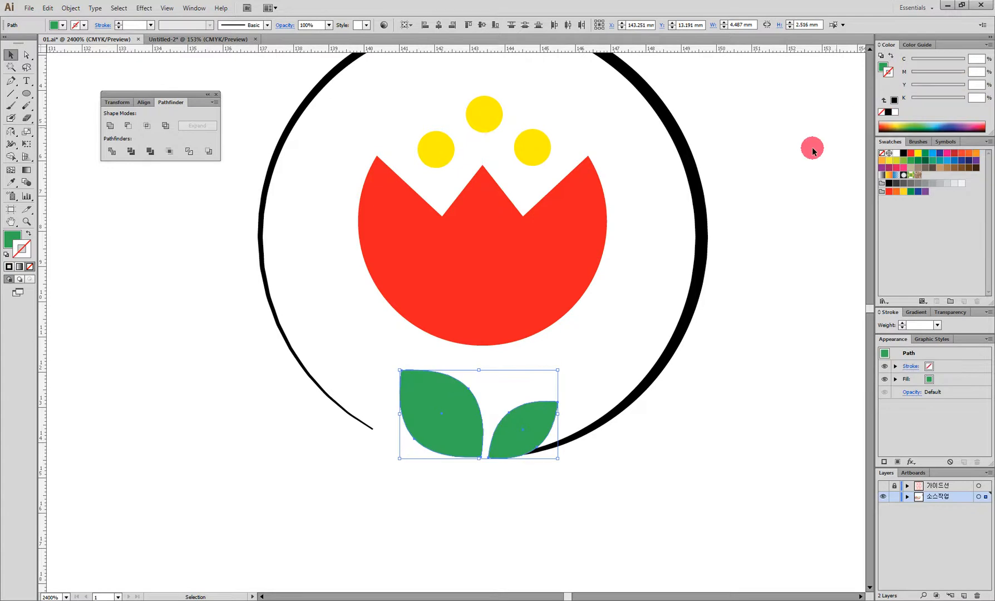
Step: Set the open ring's stroke colour to C 75, M 4, Y 89, K 0 and deselect it
left_click(702, 242)
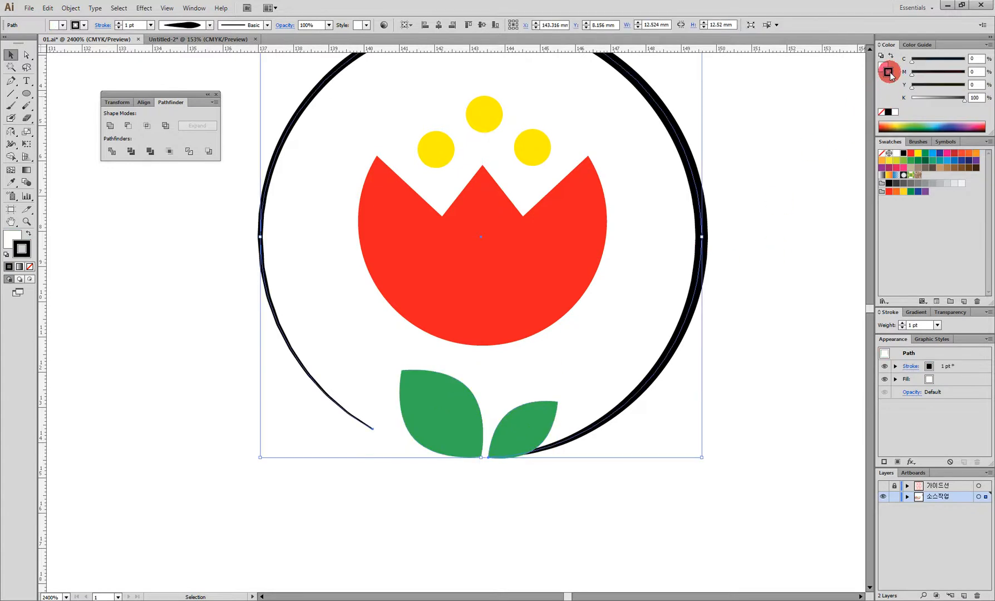
left_click(889, 71)
left_click(975, 58)
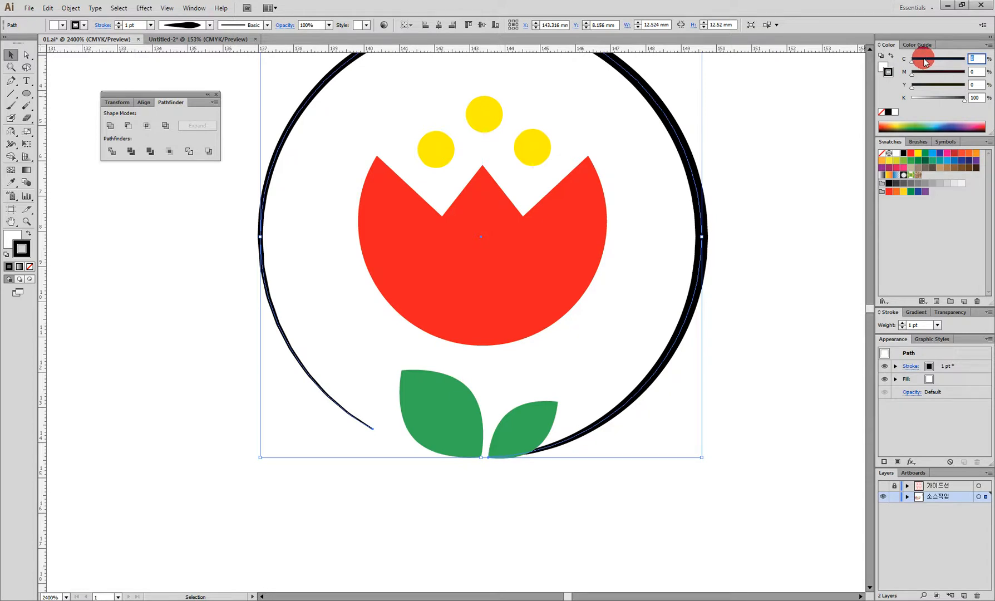
type("75")
key("Tab")
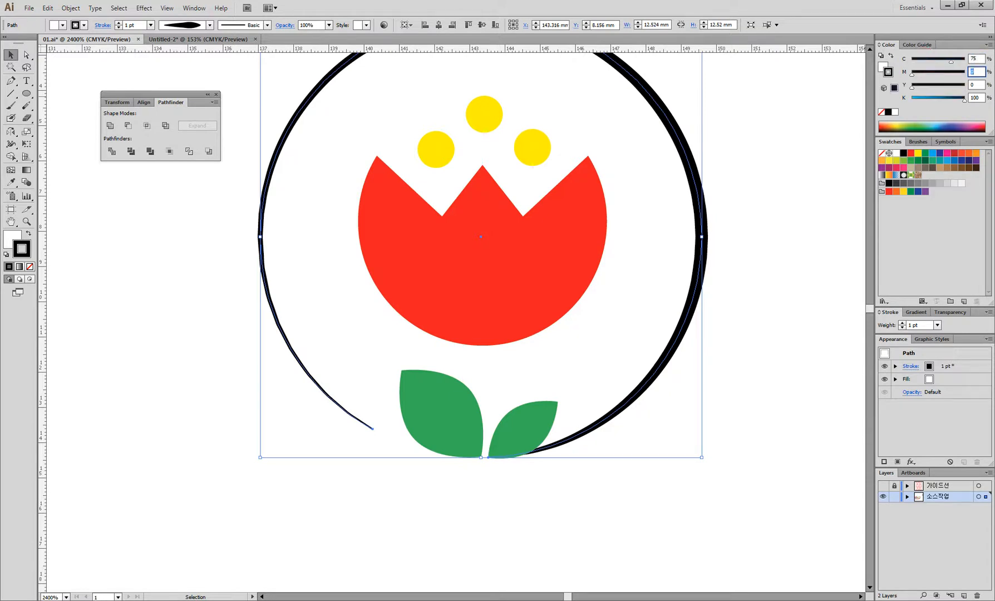
type("89")
key("Tab")
type("0")
key("Tab")
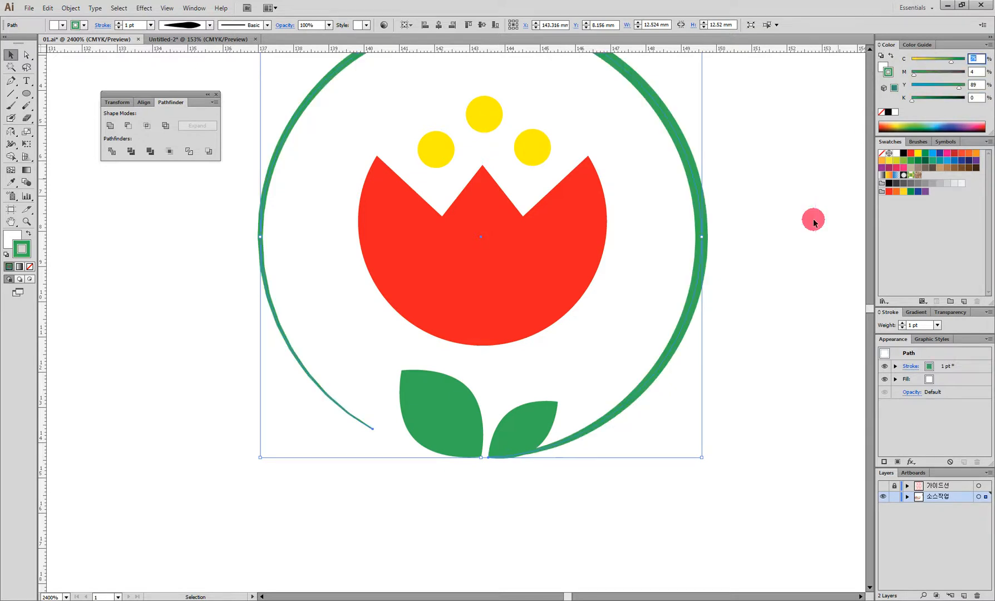
left_click(675, 428)
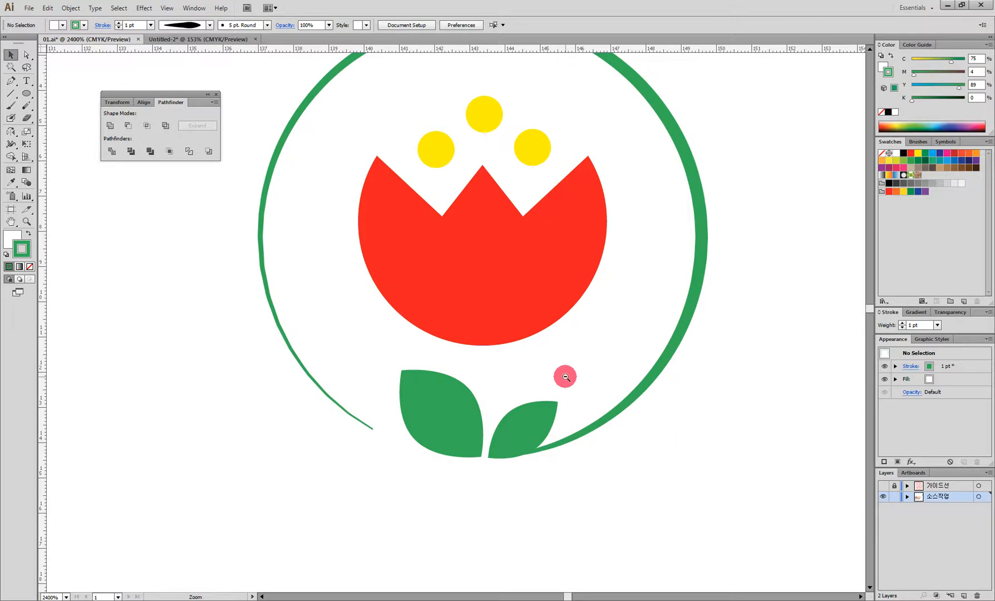
Step: Increase the green ring's stroke weight to 2 pt
key("ctrl+minus")
left_click_drag(359, 268, 455, 331)
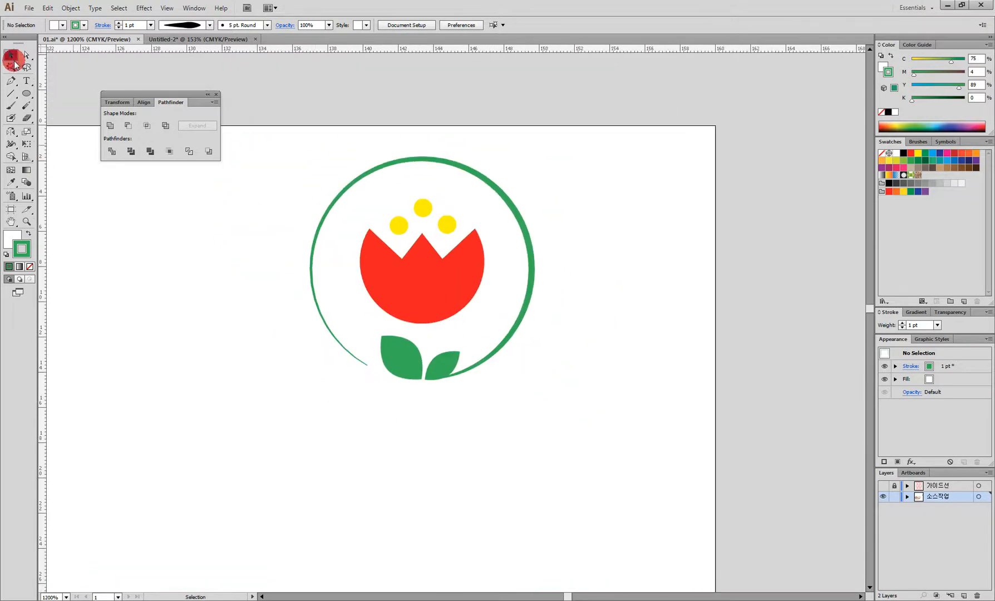
mouse_move(556, 212)
left_mouse_down()
mouse_move(513, 245)
mouse_move(445, 157)
left_mouse_up()
left_click(134, 25)
key("Up")
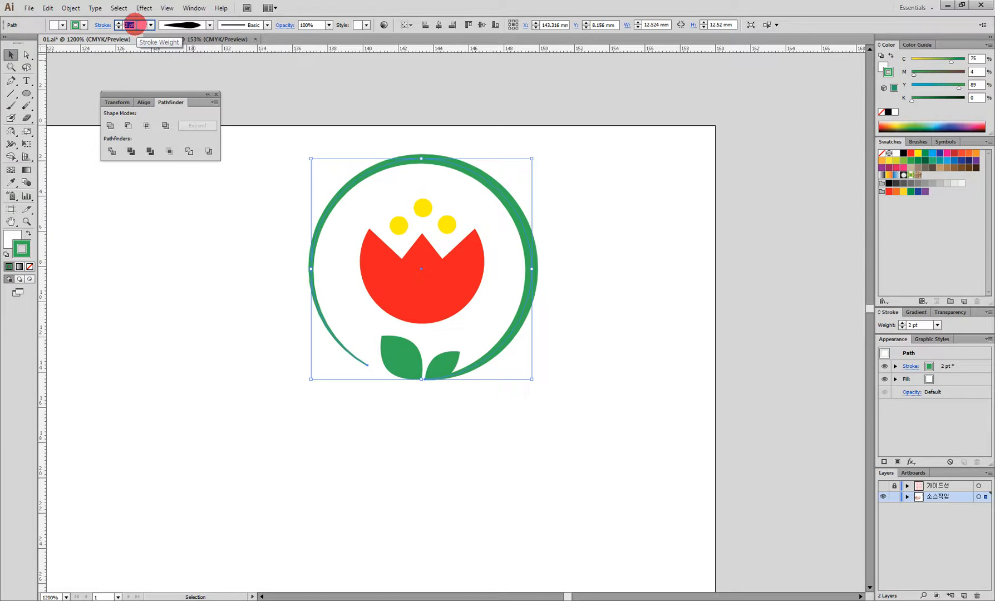
left_click_drag(551, 424, 287, 142)
left_click(478, 249)
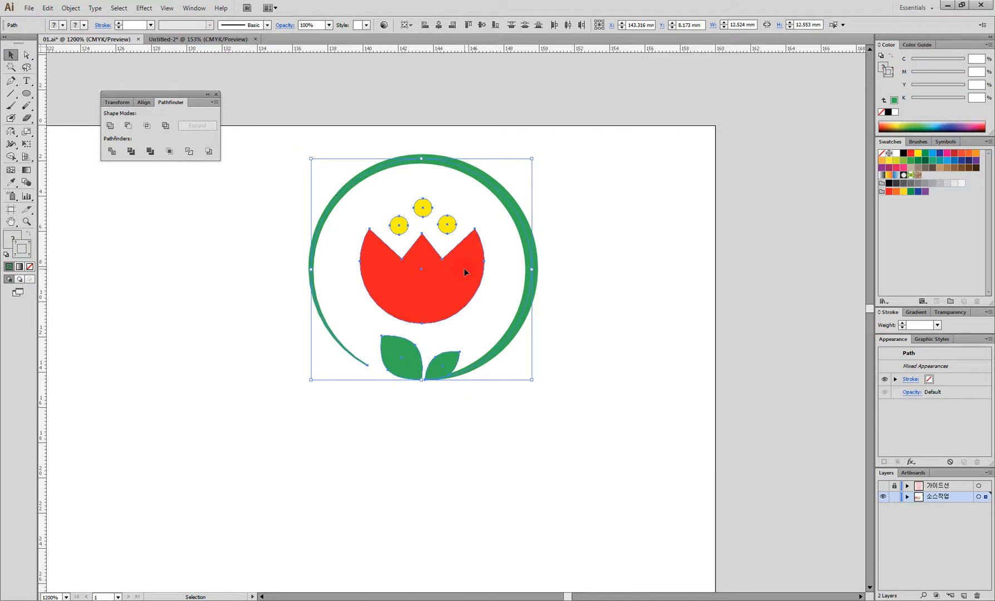
right_click(465, 272)
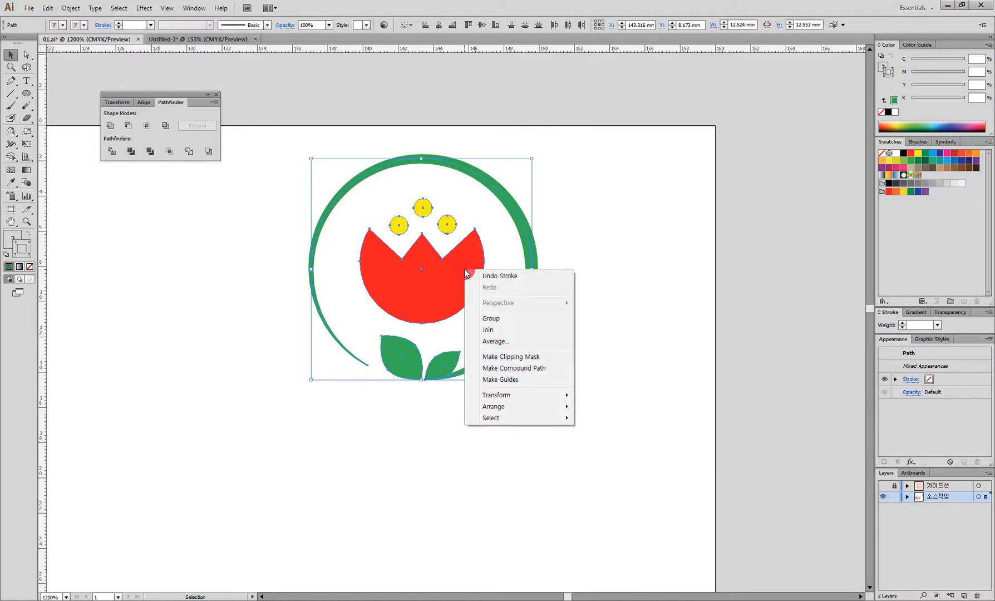
left_click(491, 320)
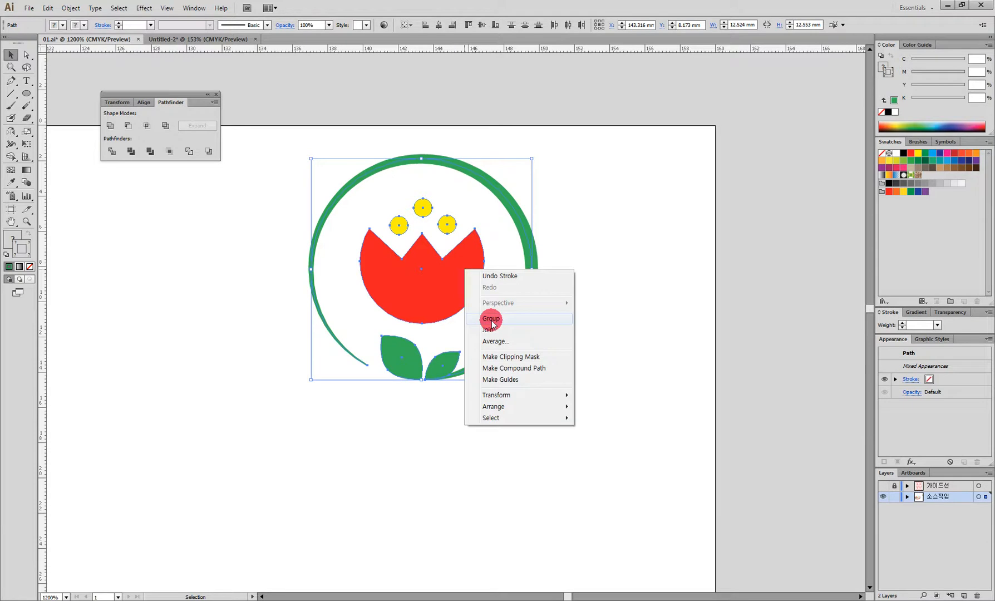
left_click(361, 332)
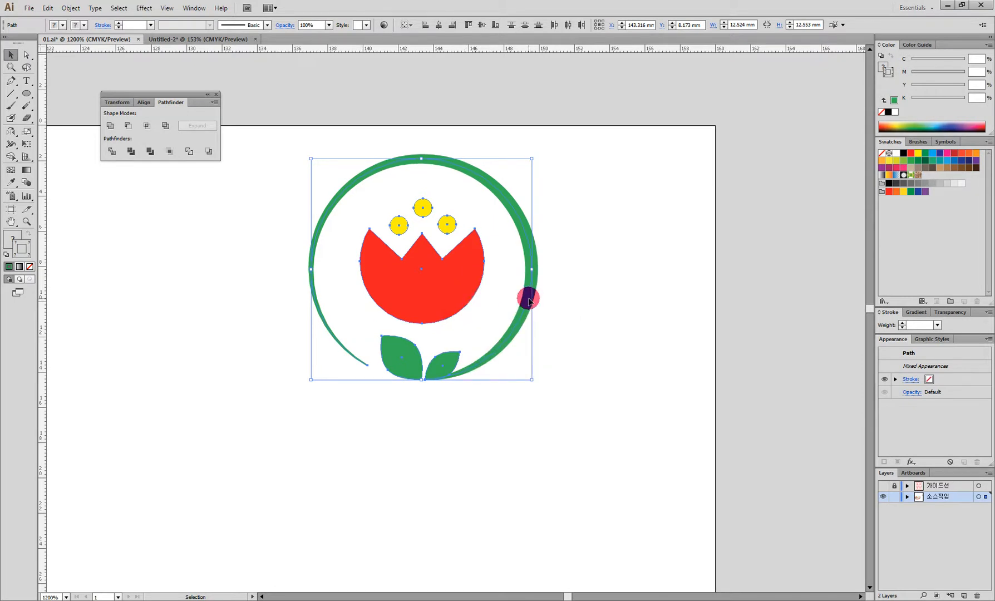
Step: Expand the appearance of the brushed green ring so its stroke is turned into a shape
left_click(526, 245)
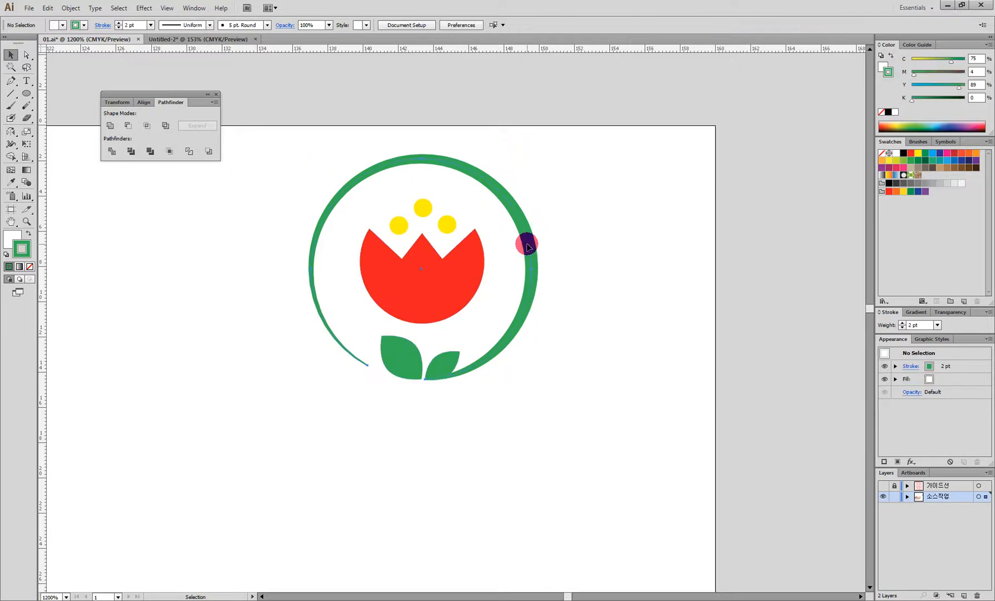
left_click(70, 8)
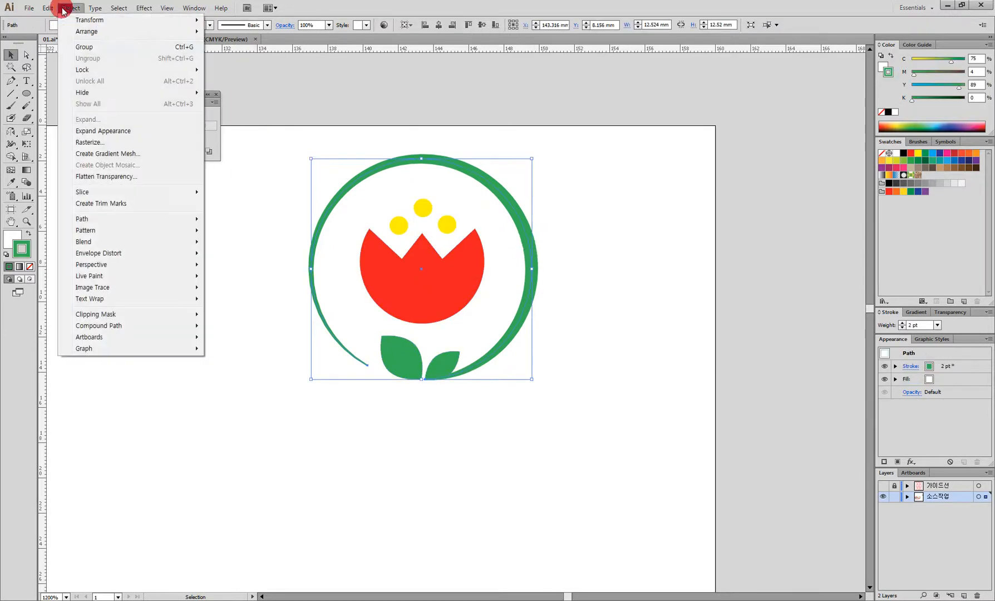
left_click(107, 133)
left_click(592, 260)
Step: Scale the whole tulip emblem down proportionally to about 7.1 mm wide and move it up near the page's top edge
left_click_drag(546, 389, 285, 157)
left_click_drag(532, 159, 439, 251)
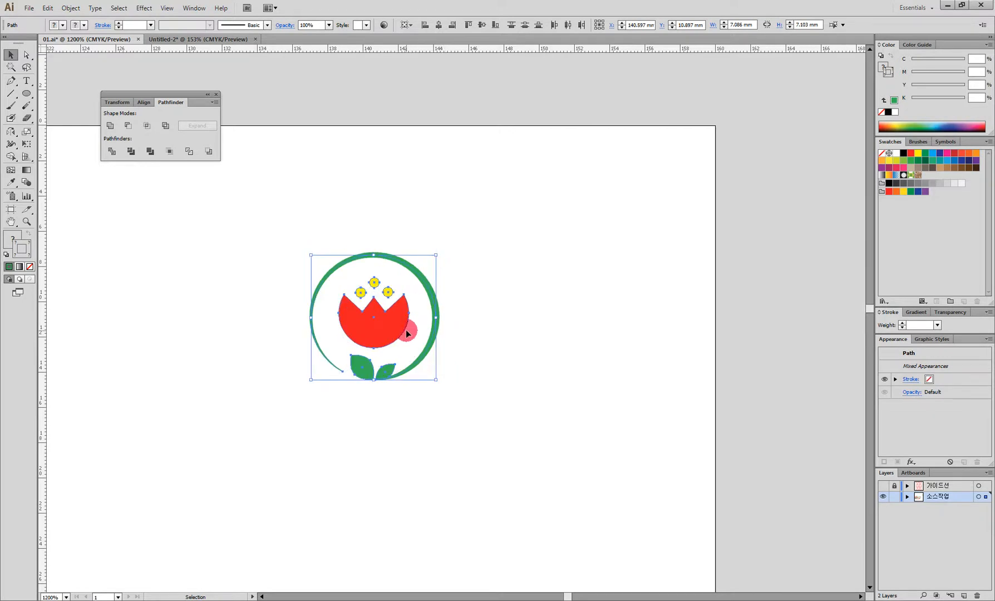
left_click_drag(384, 328, 374, 250)
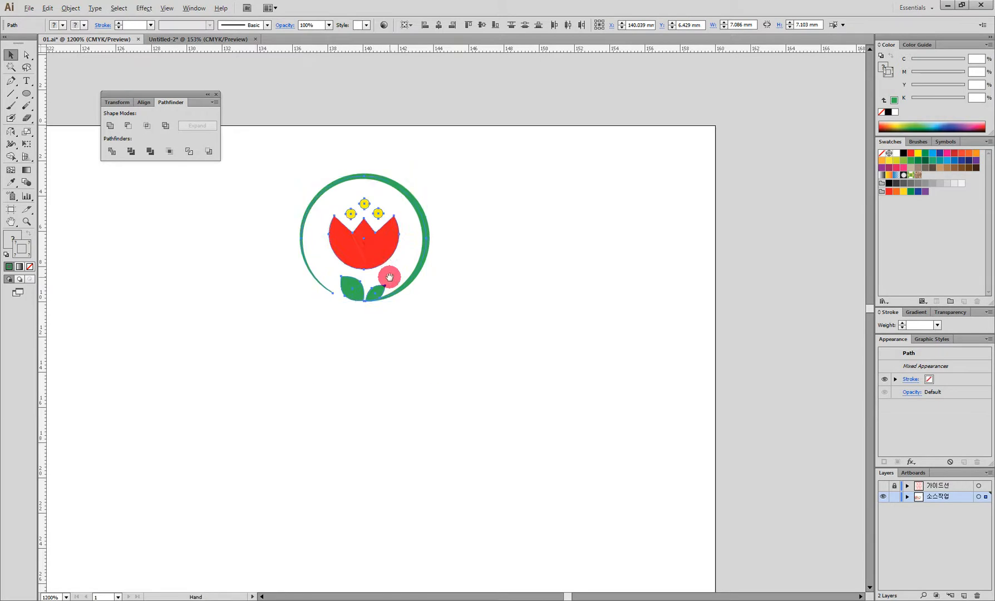
Step: Add the text "서울꽃협회" directly to the right of the tulip emblem
left_click(387, 276, "ctrl+alt")
left_click(470, 332, "ctrl+alt")
left_click(468, 335, "ctrl+alt")
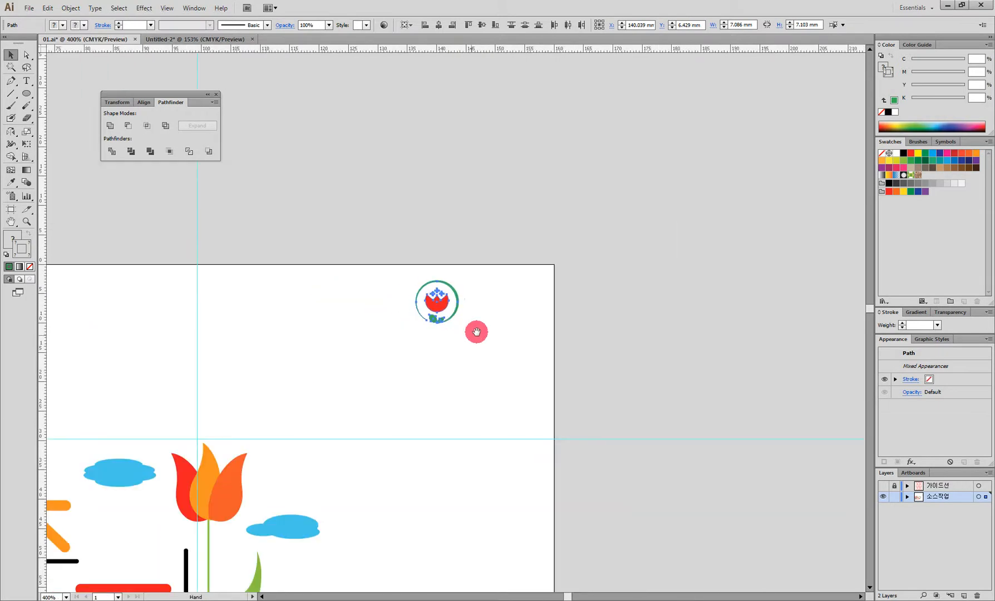
left_click(495, 324, "ctrl")
left_click(494, 325, "ctrl")
left_click(495, 325, "ctrl")
left_click_drag(423, 301, 516, 318)
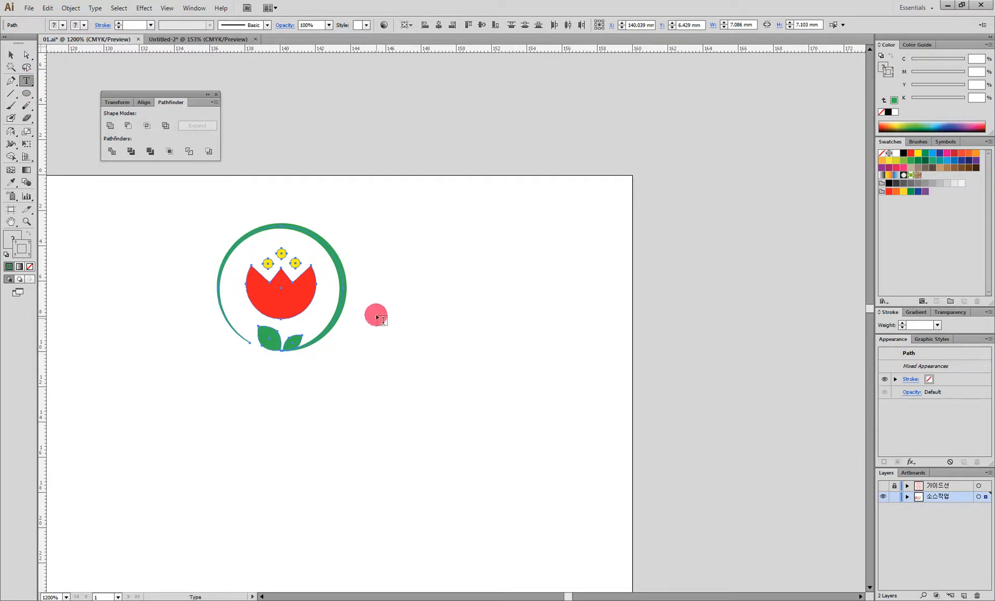
left_click(373, 327)
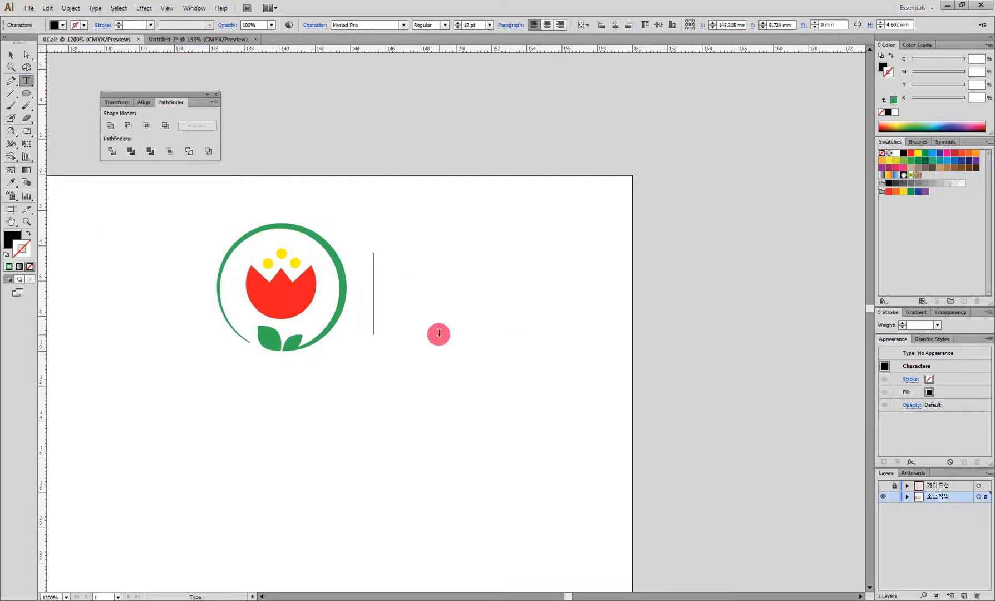
type("서울ㄲ")
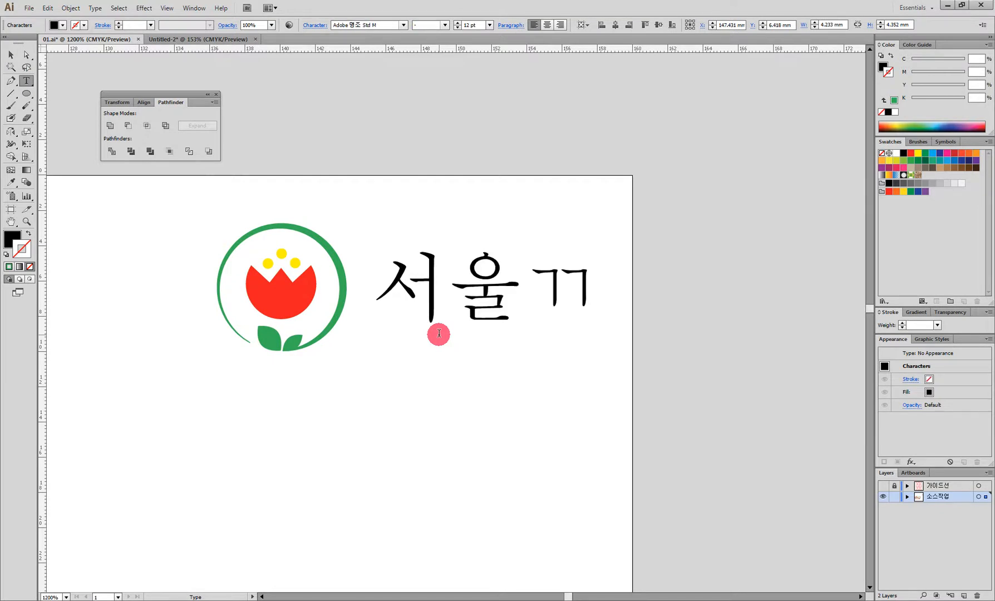
type("꽃협회")
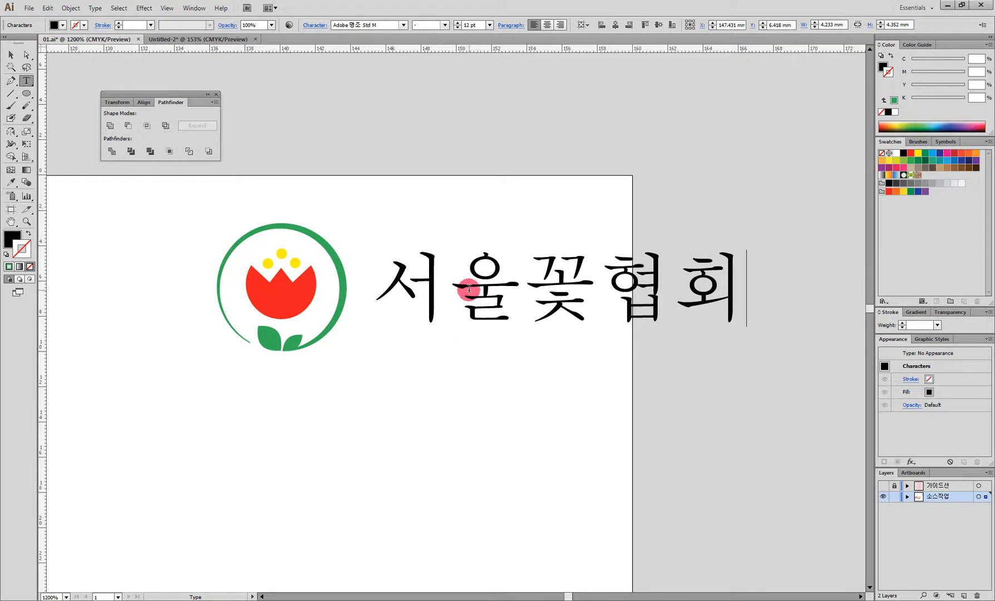
Step: Set the tracking of the whole text "서울꽃협회" to -100
left_click_drag(387, 276, 760, 293)
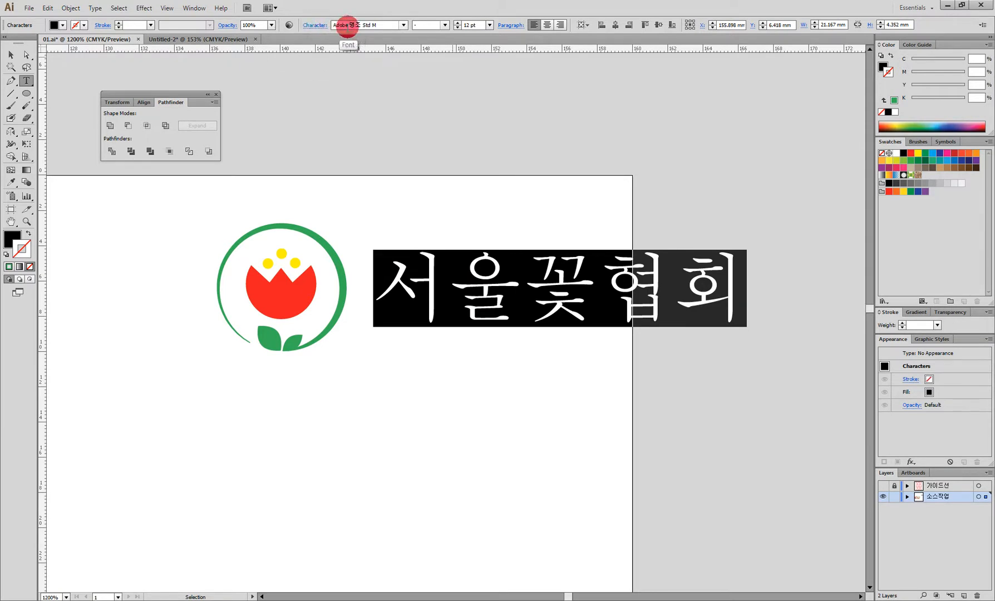
left_click(314, 26)
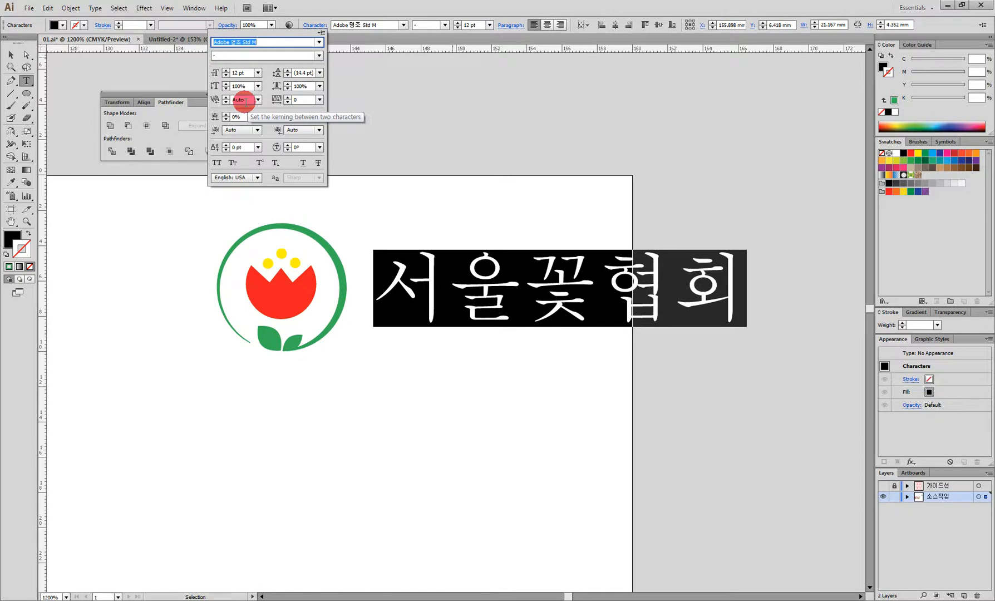
left_click(319, 100)
left_click(331, 145)
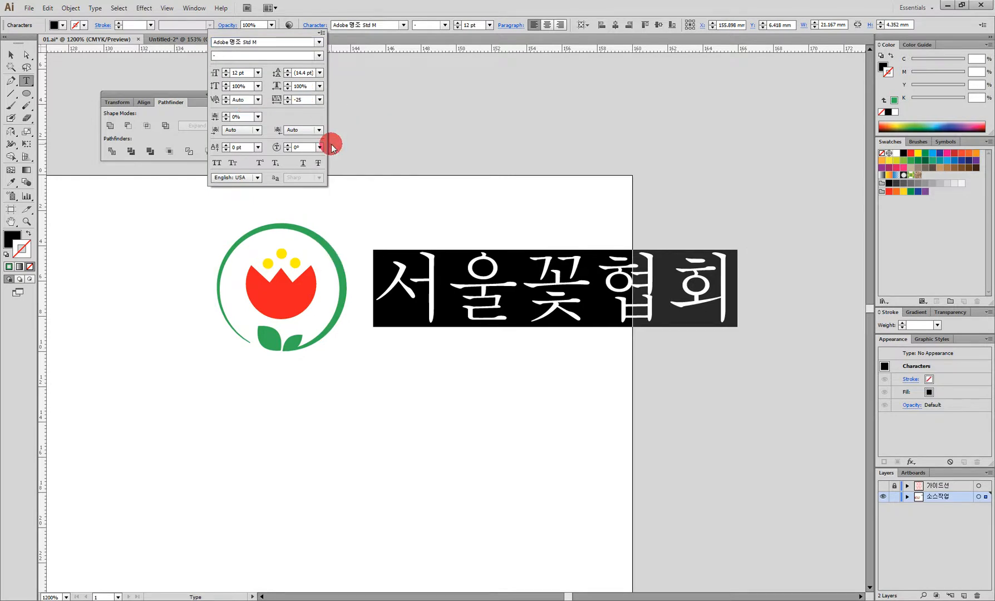
left_click(320, 101)
left_click(338, 113)
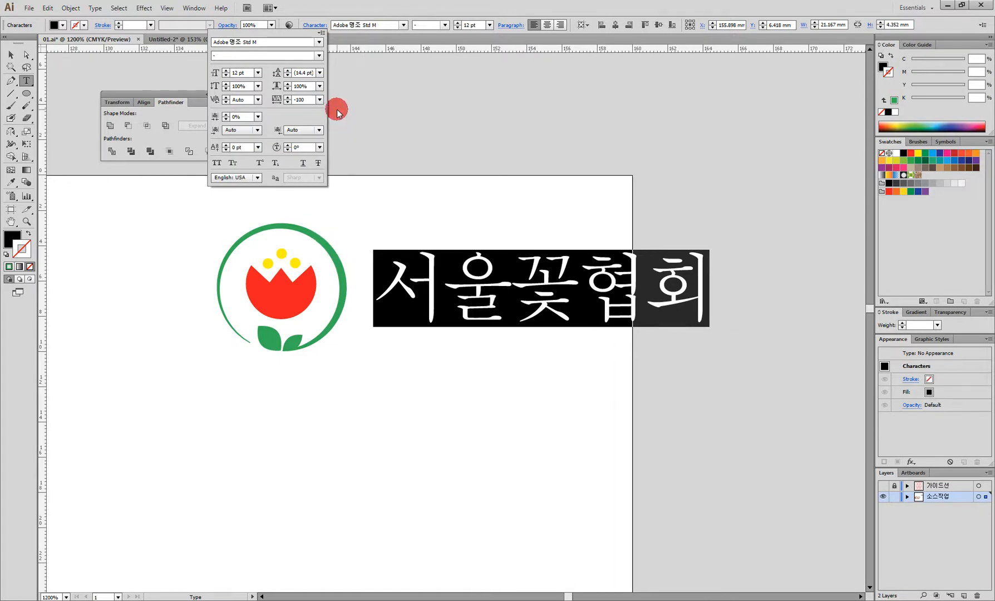
Step: Convert the text "서울꽃협회" to outlines
left_click(10, 57)
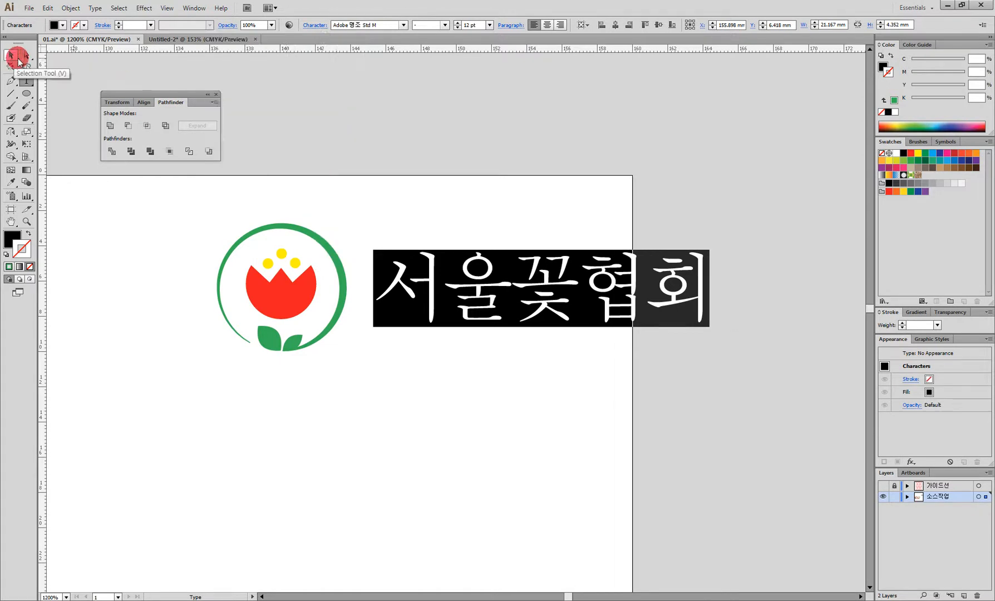
left_click(541, 281)
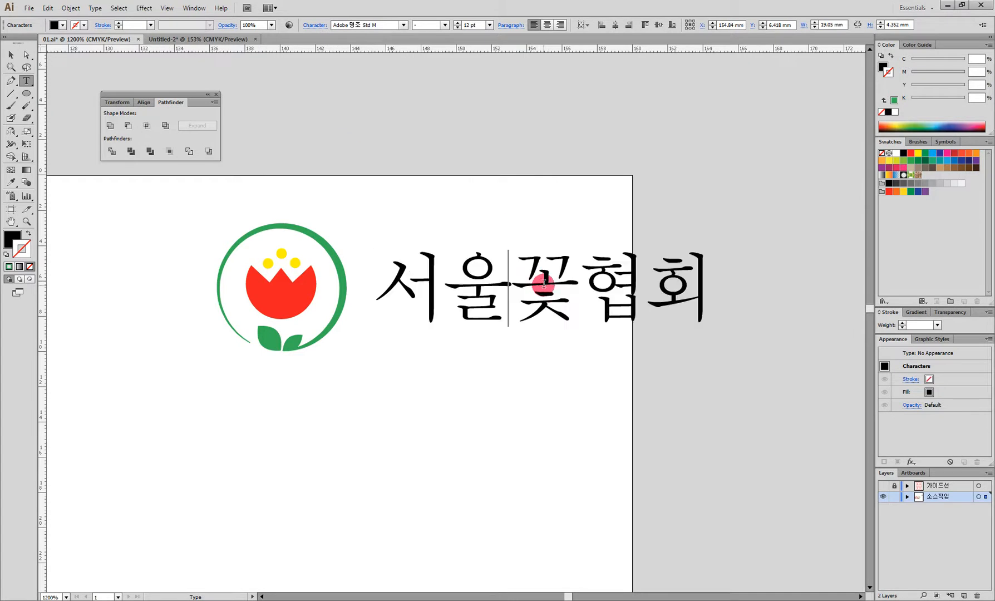
left_click(545, 285, "ctrl")
right_click(545, 285)
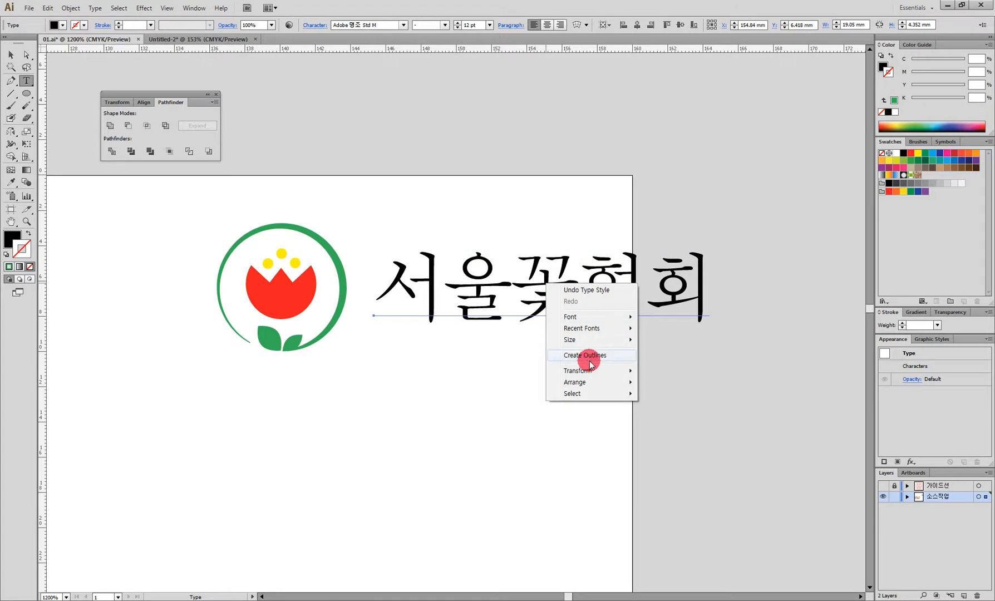
left_click(600, 359)
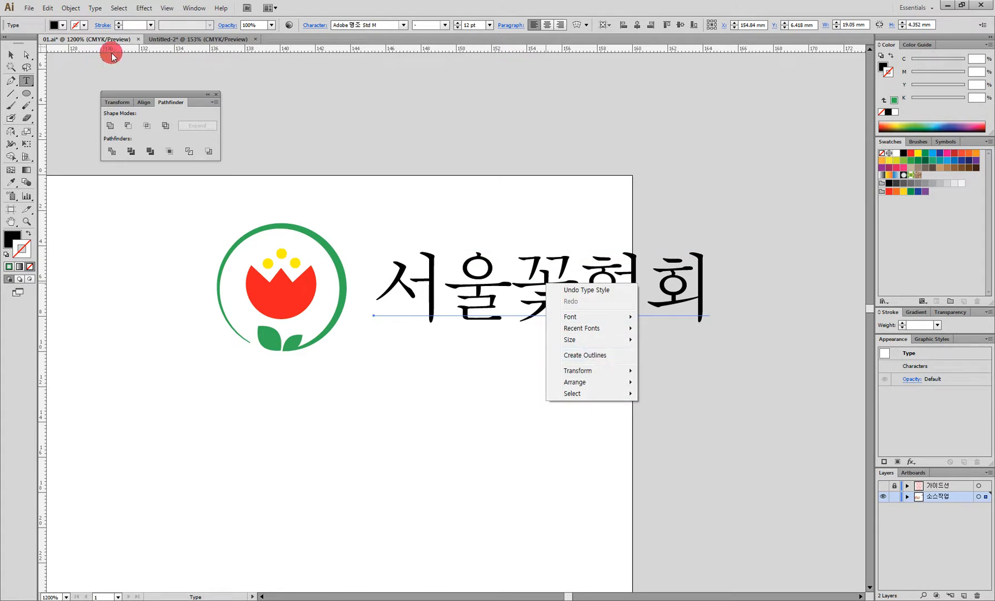
left_click(96, 8)
left_click(201, 163)
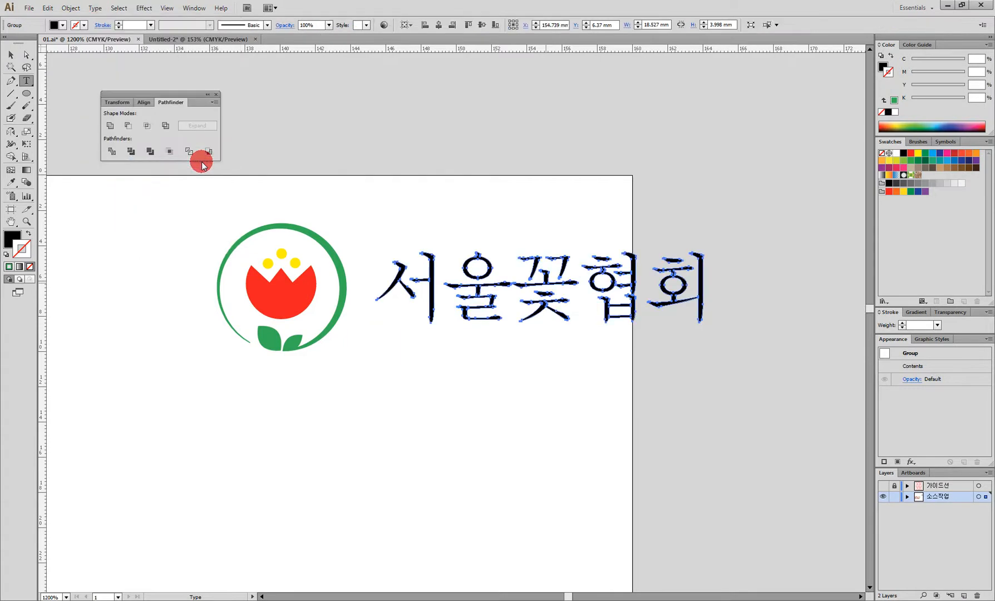
Step: Scale the outlined text down to about 13.5 mm wide and move it up and closer to the emblem
left_click(11, 54)
left_click(513, 288)
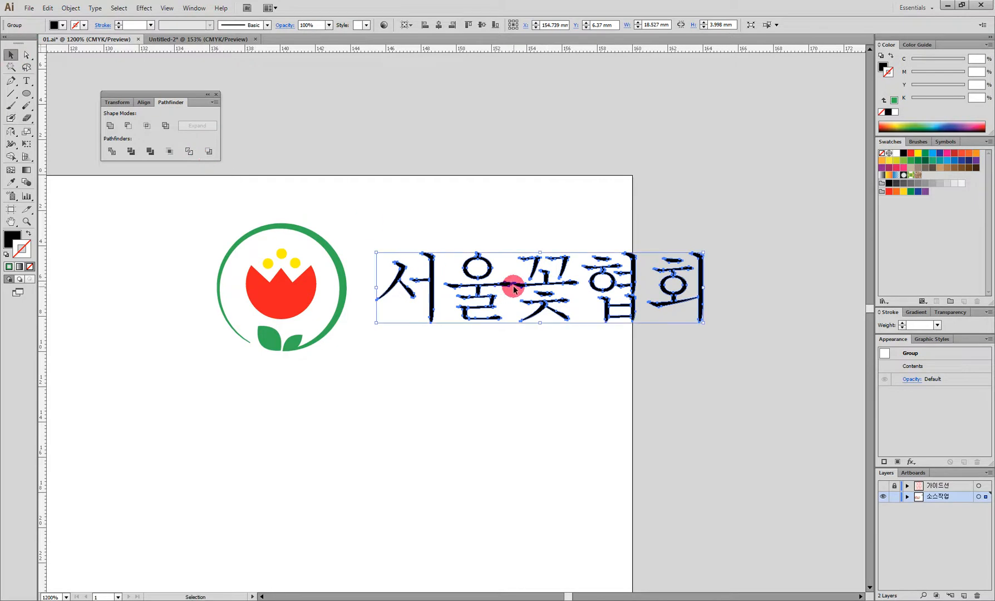
left_click_drag(703, 253, 659, 273)
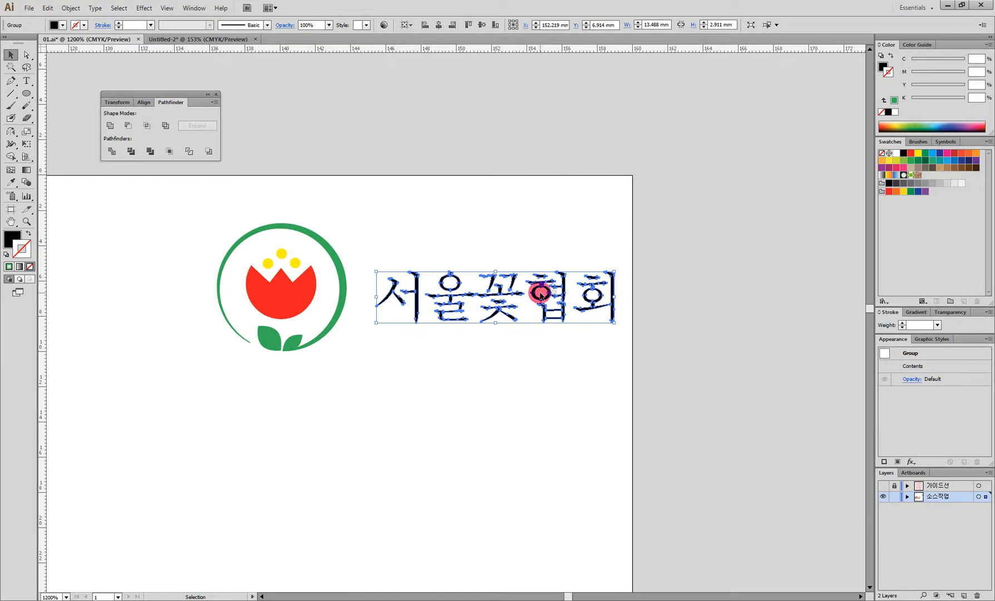
left_click_drag(526, 297, 510, 289)
Step: Shift the emblem and its lettering together slightly up and left, then group them and deselect
left_click_drag(632, 380, 211, 226)
left_click_drag(293, 293, 282, 282)
left_click(475, 350)
left_click_drag(594, 345, 196, 195)
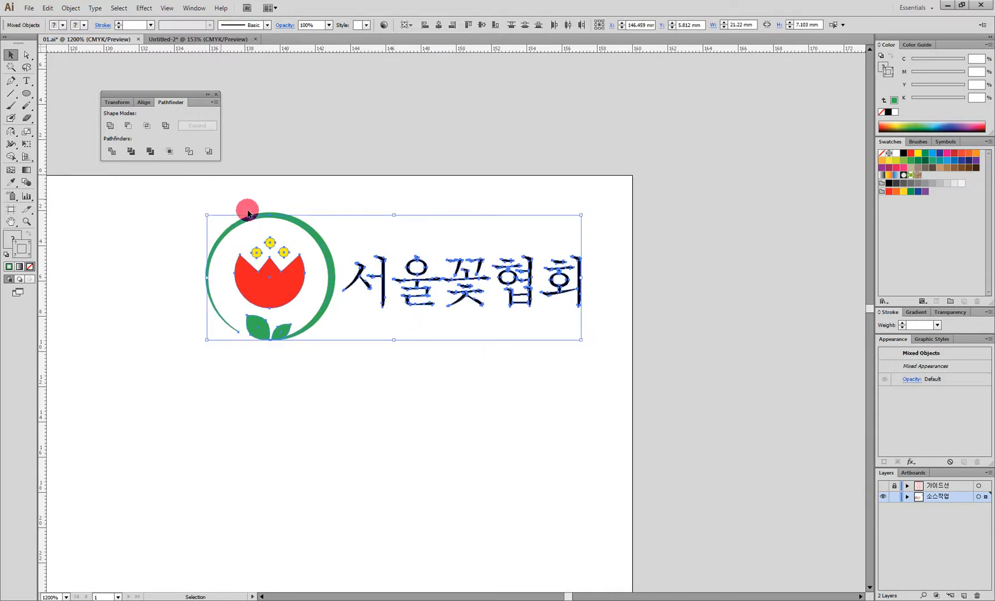
right_click(374, 272)
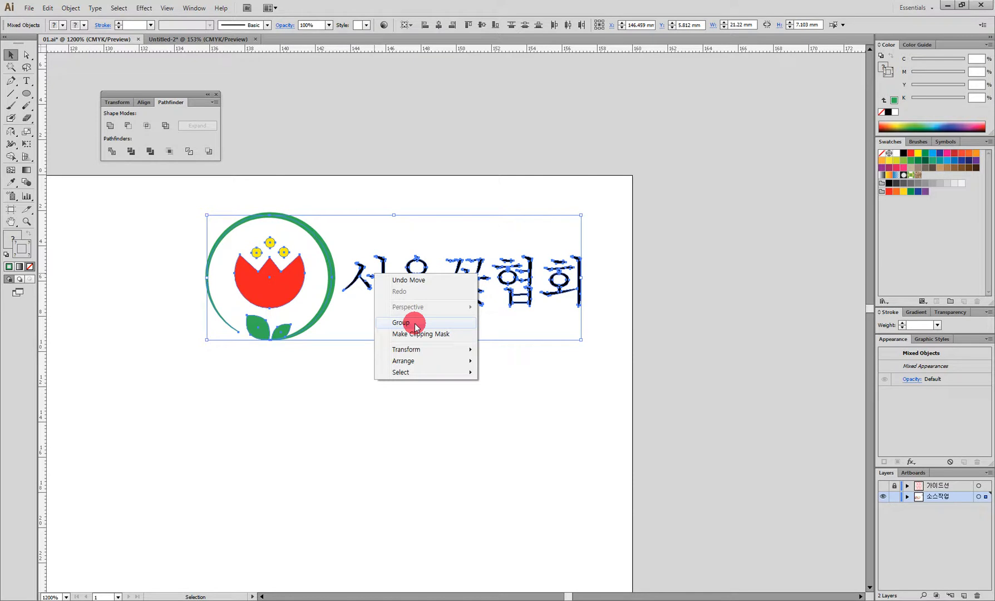
left_click(417, 323)
left_click(481, 376)
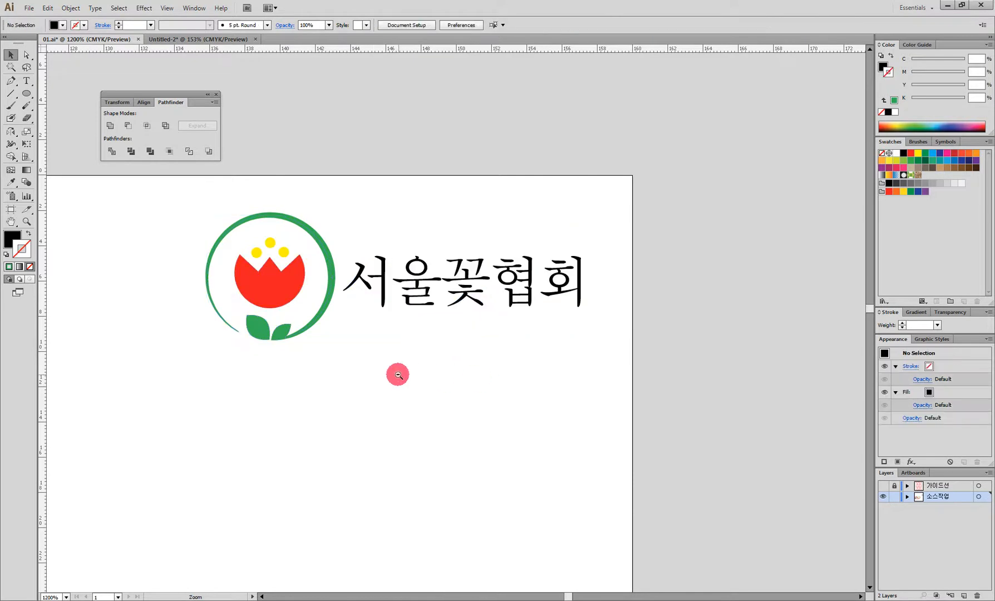
Step: Draw a black circle about 18.5 mm in diameter in the empty area right of the tulip's leaf, below the logo
left_click(397, 374, "ctrl+alt")
left_click(398, 374, "ctrl+alt")
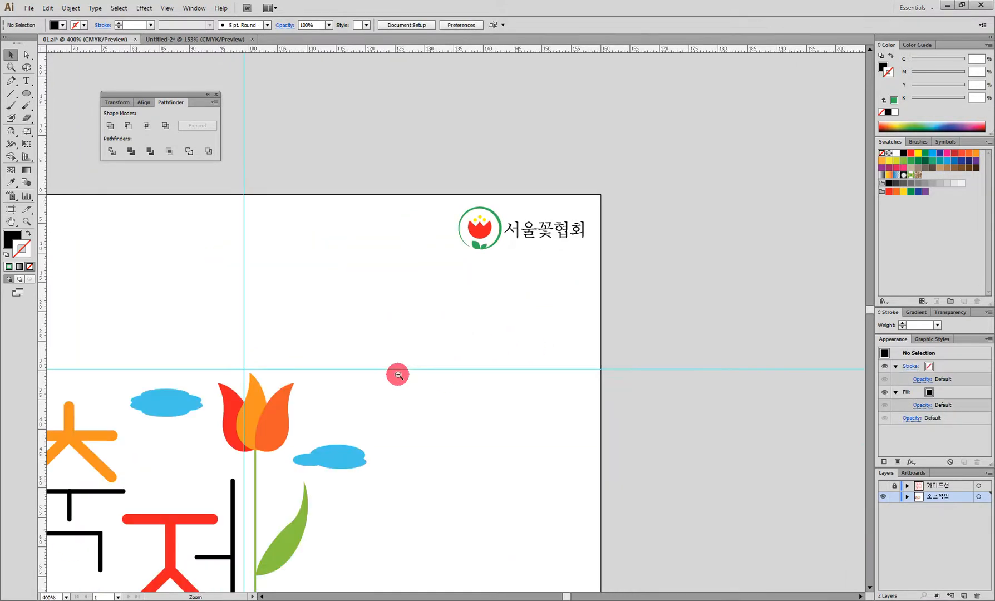
left_click_drag(375, 402, 412, 379)
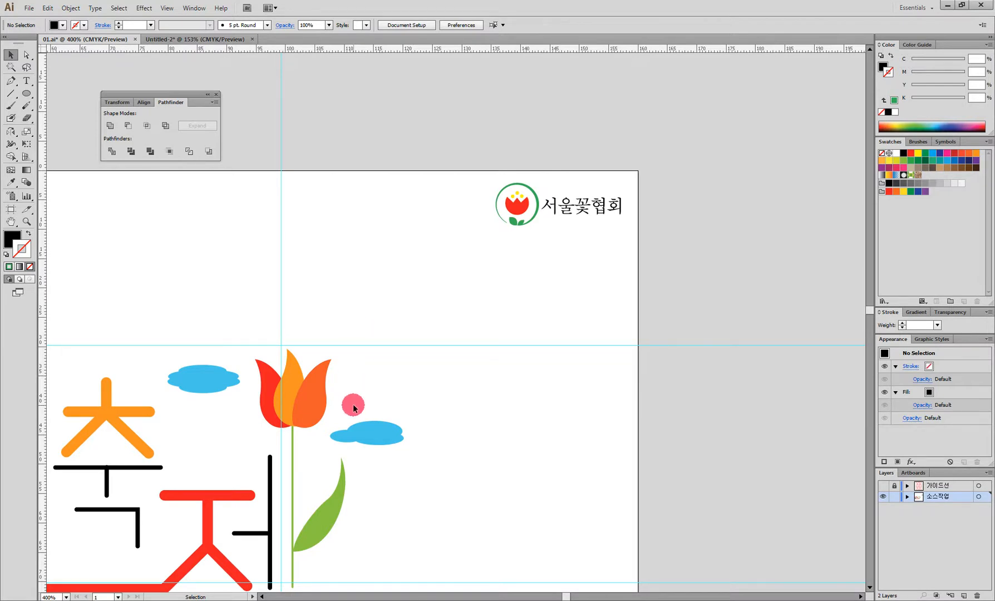
left_click_drag(435, 431, 485, 316)
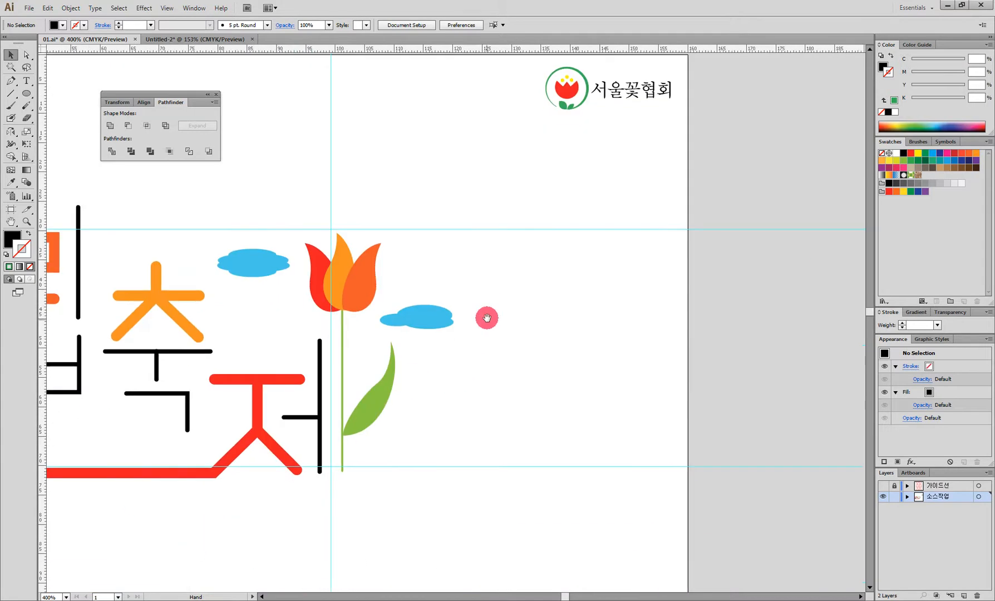
left_click_drag(440, 423, 423, 365)
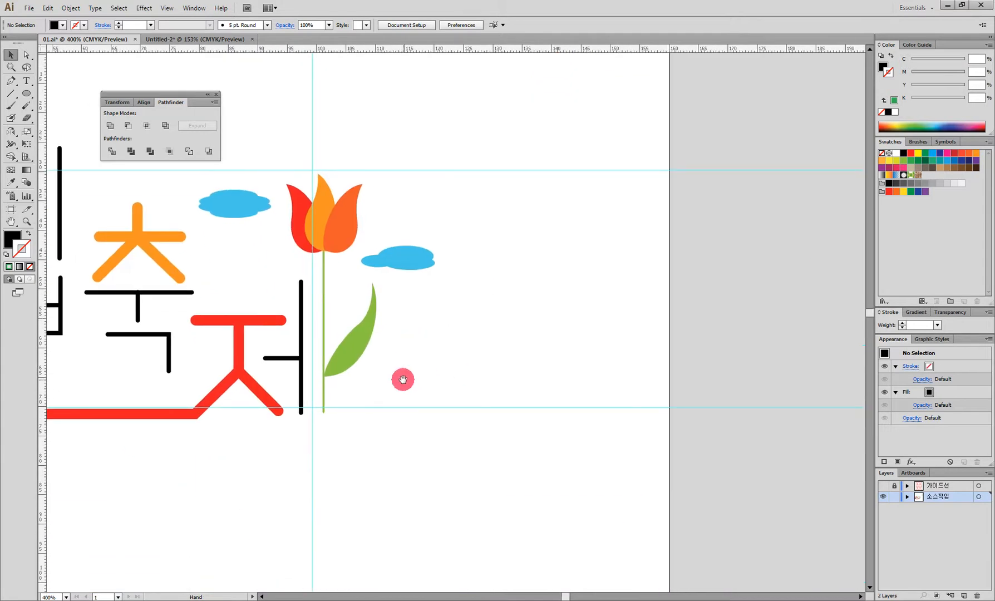
left_click(525, 358, "ctrl")
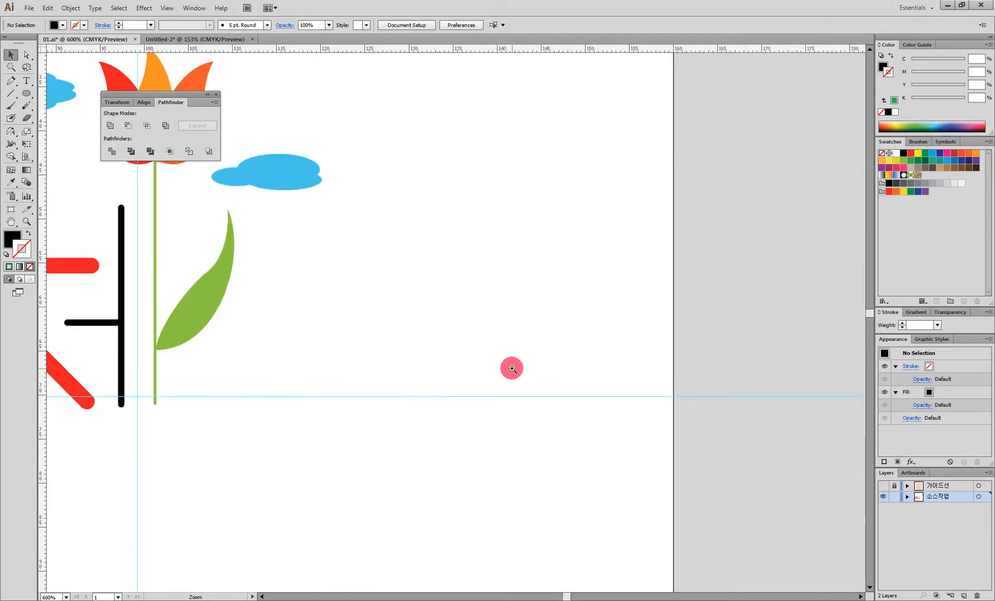
left_click(511, 366, "ctrl")
scroll(418, 300, "up", 3)
left_click(131, 152)
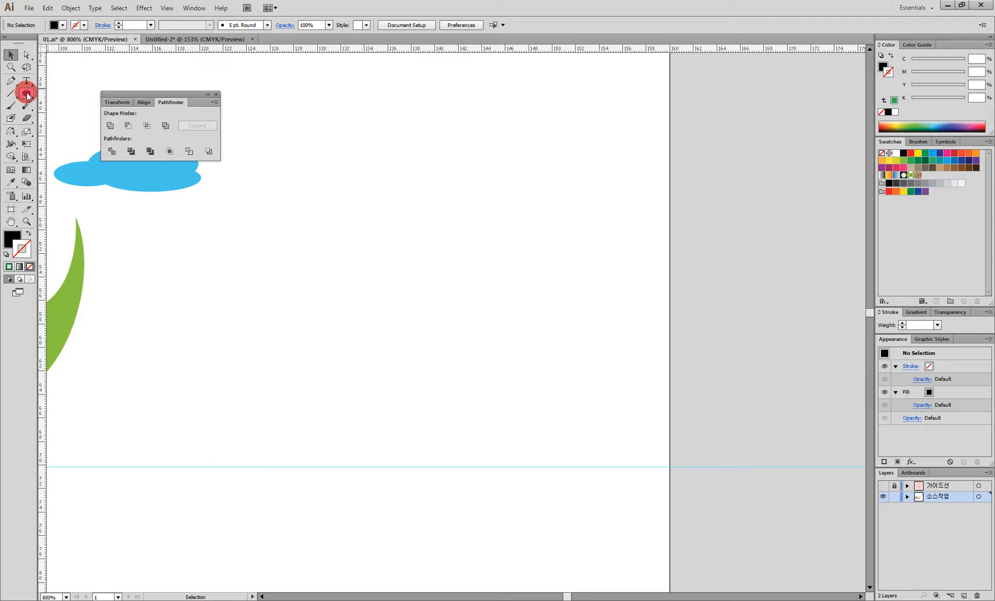
left_click_drag(26, 93, 75, 118)
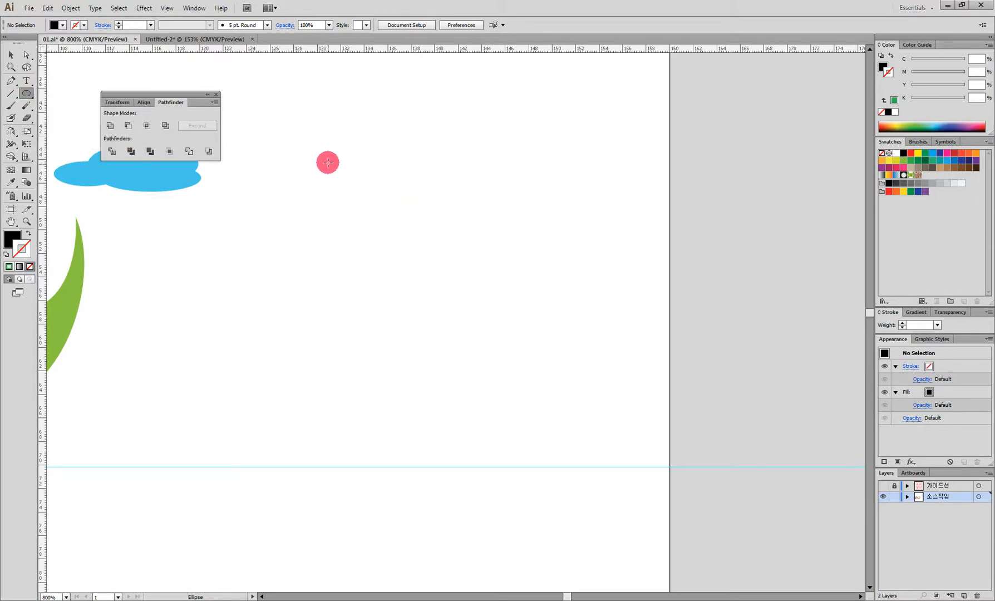
left_click_drag(327, 154, 461, 372)
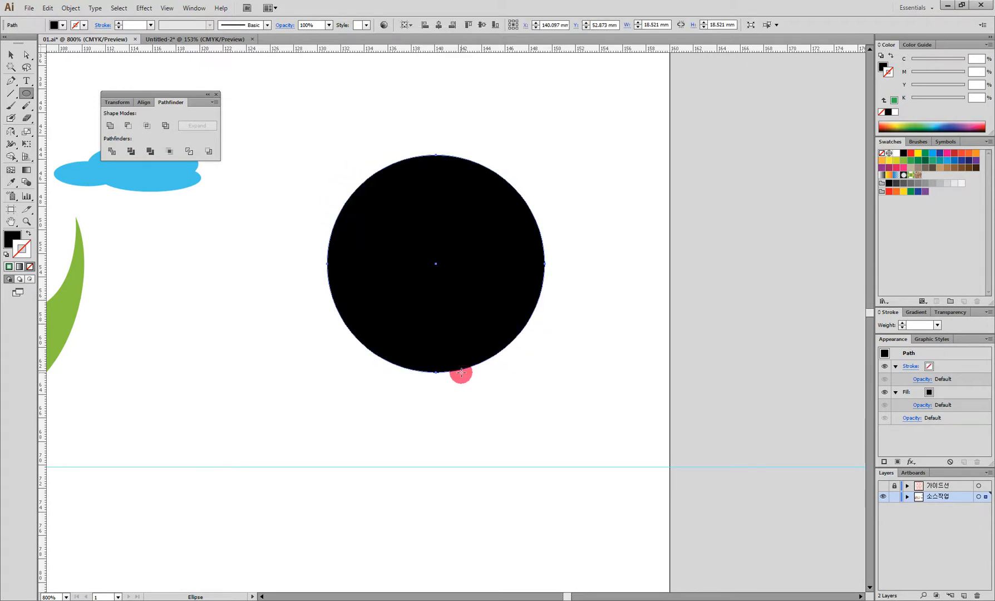
Step: Give the circle the default white fill and 1 pt black stroke, and add a copy of it scaled to 85%
key("d")
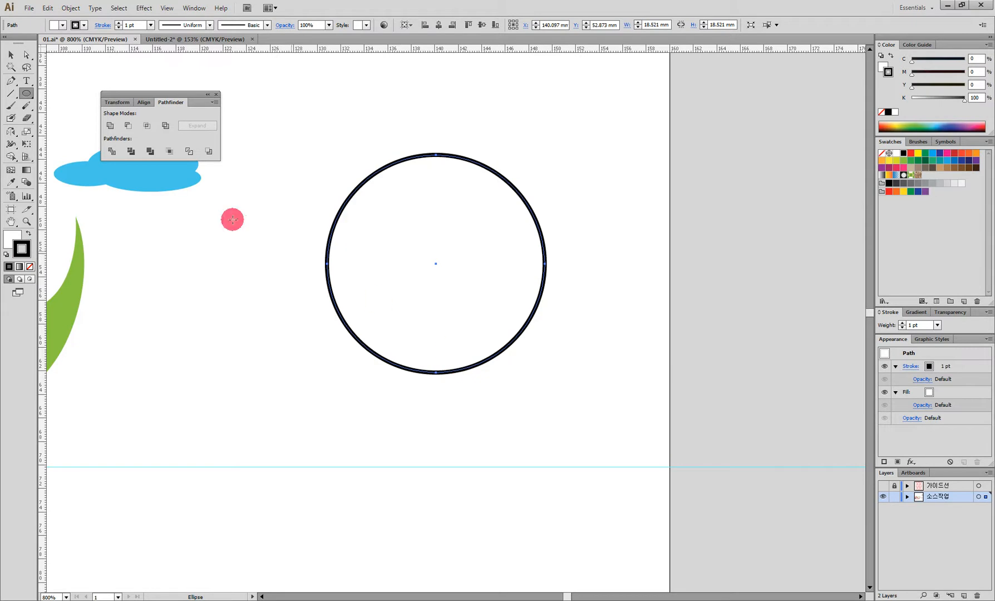
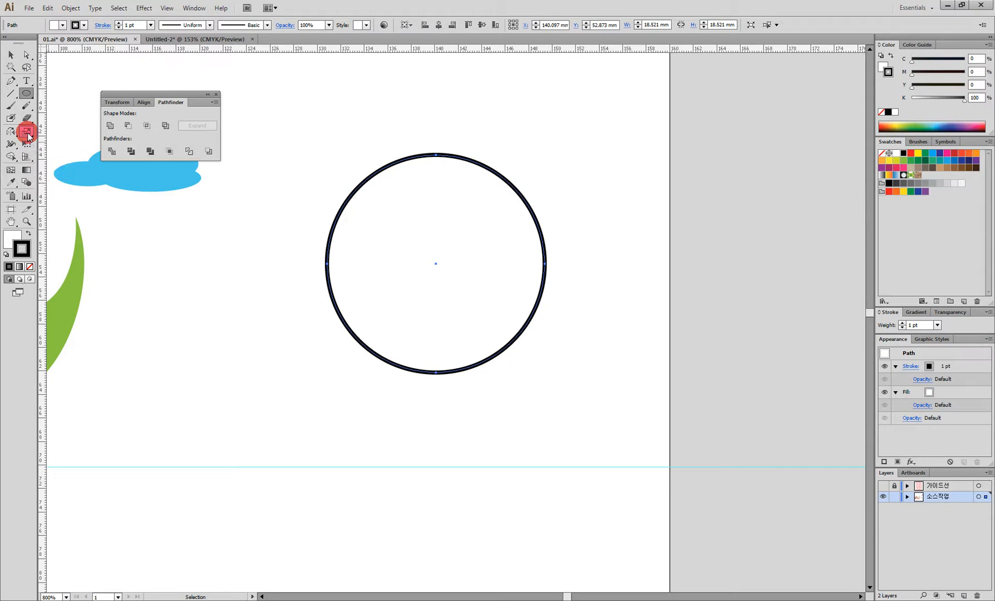
double_click(28, 136)
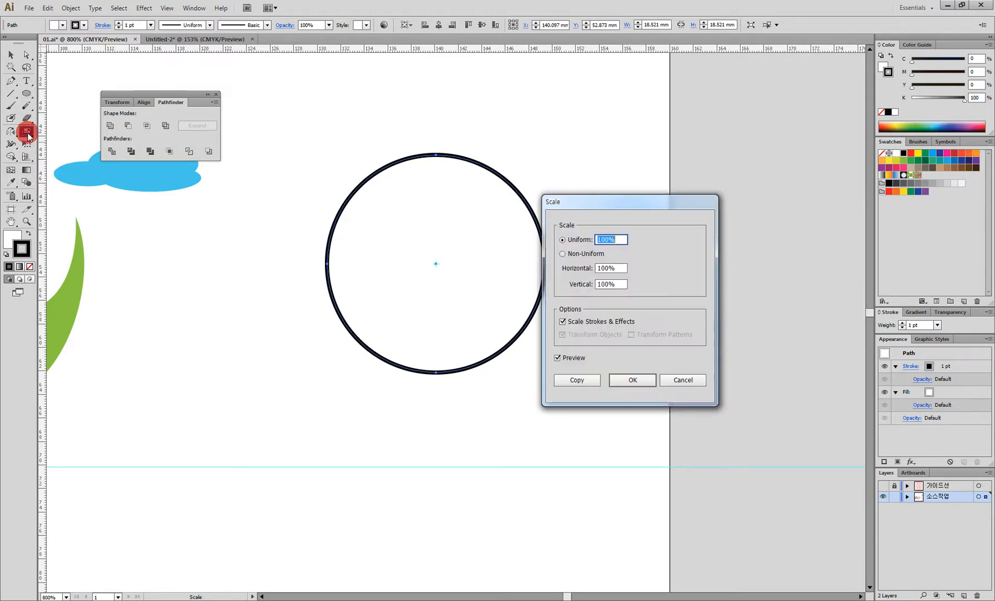
left_click_drag(608, 205, 640, 164)
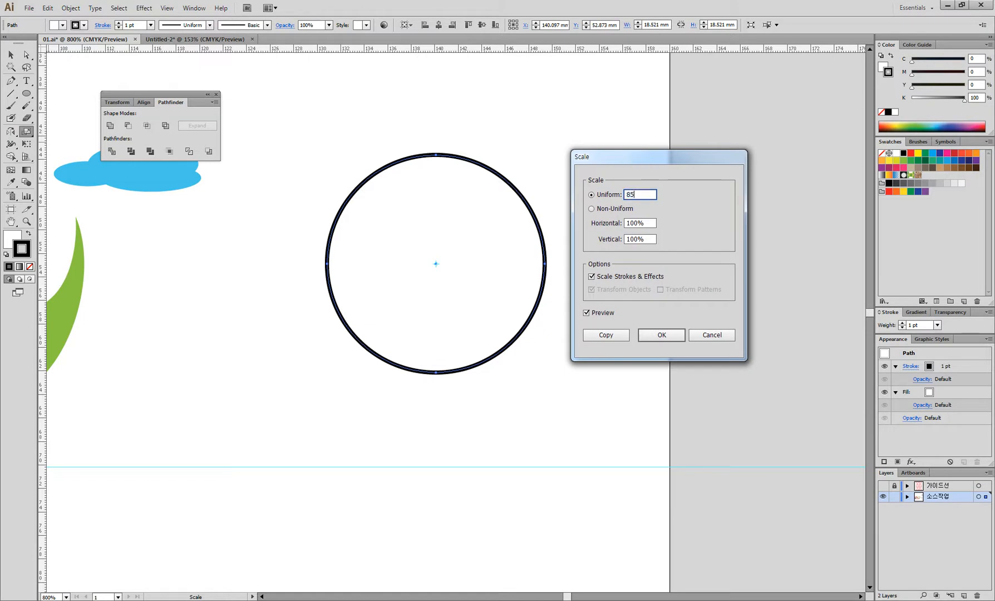
left_click(604, 334)
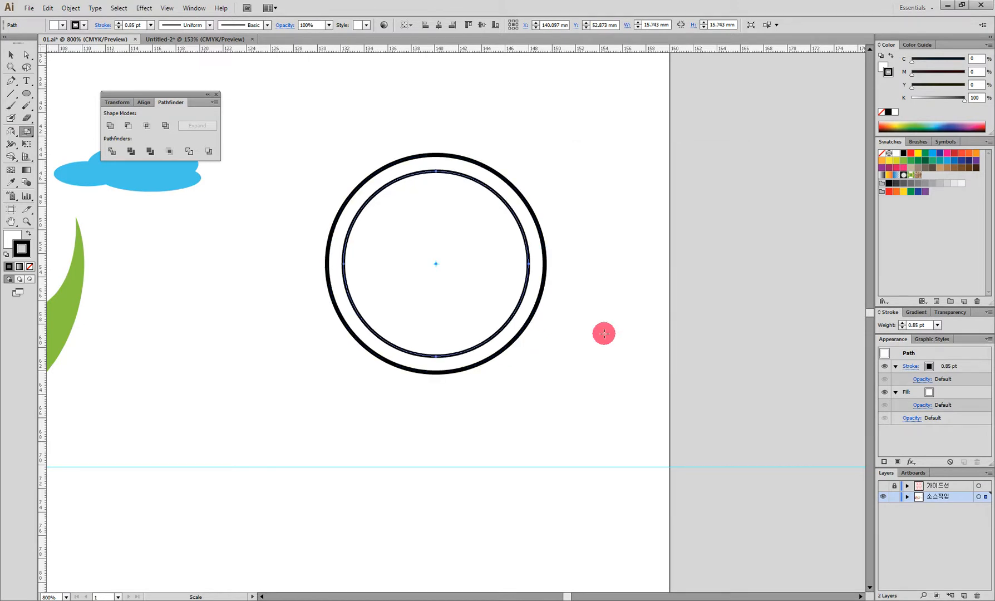
Step: Add a second concentric copy of the outermost circle, scaled uniformly to 70%
left_click(10, 55)
left_click(471, 159)
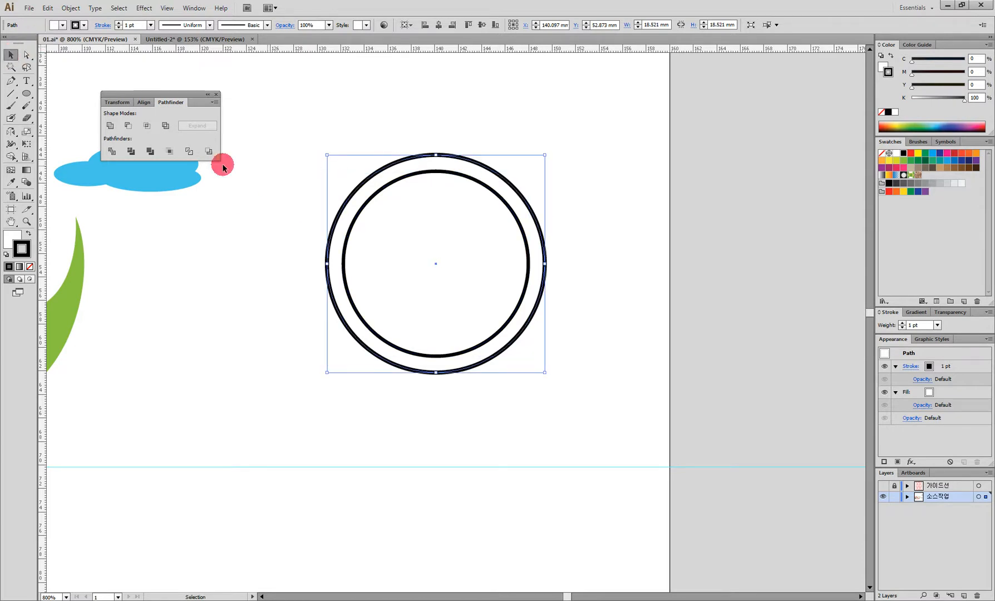
double_click(26, 132)
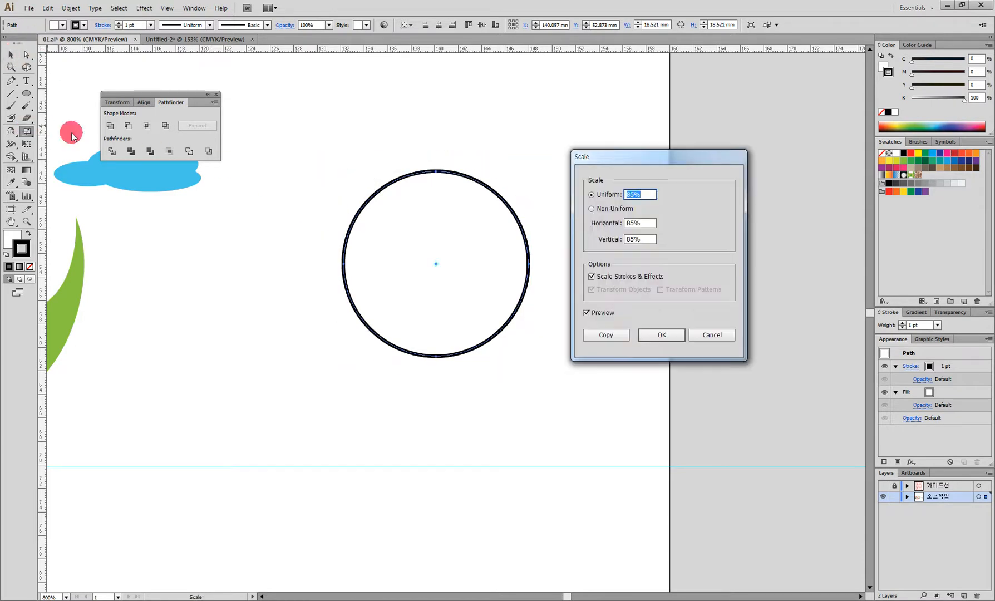
type("70")
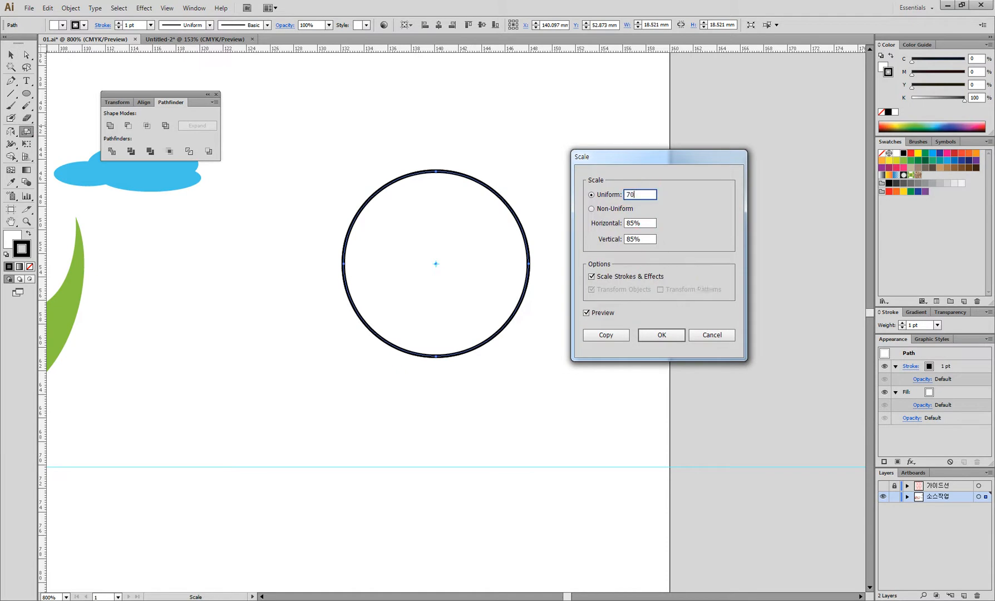
left_click(597, 335)
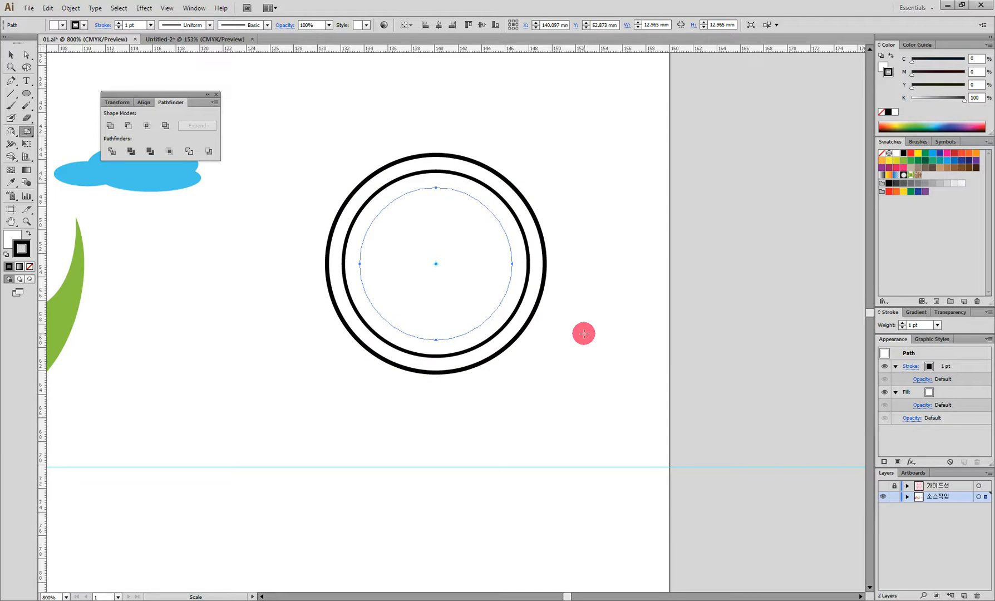
Step: Add a third concentric copy of the outermost circle scaled to 55%, and bring it to the front
key("v")
left_click(517, 190)
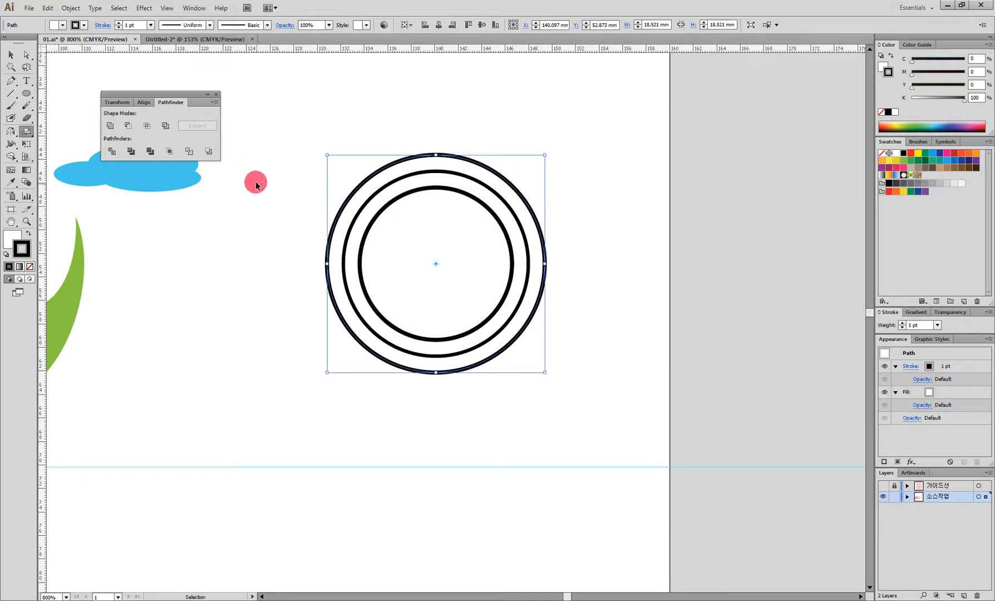
double_click(26, 132)
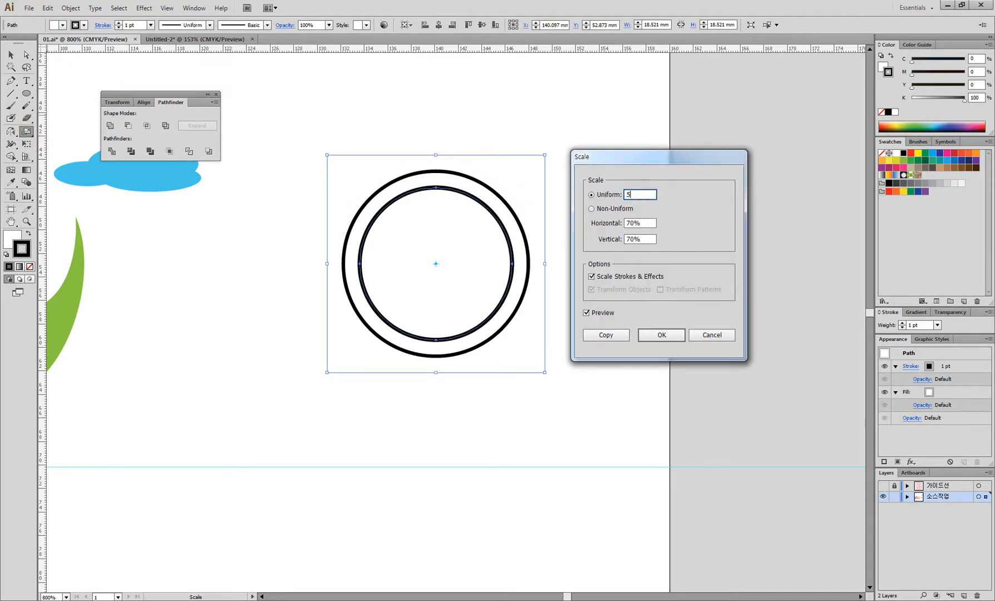
left_click(606, 335)
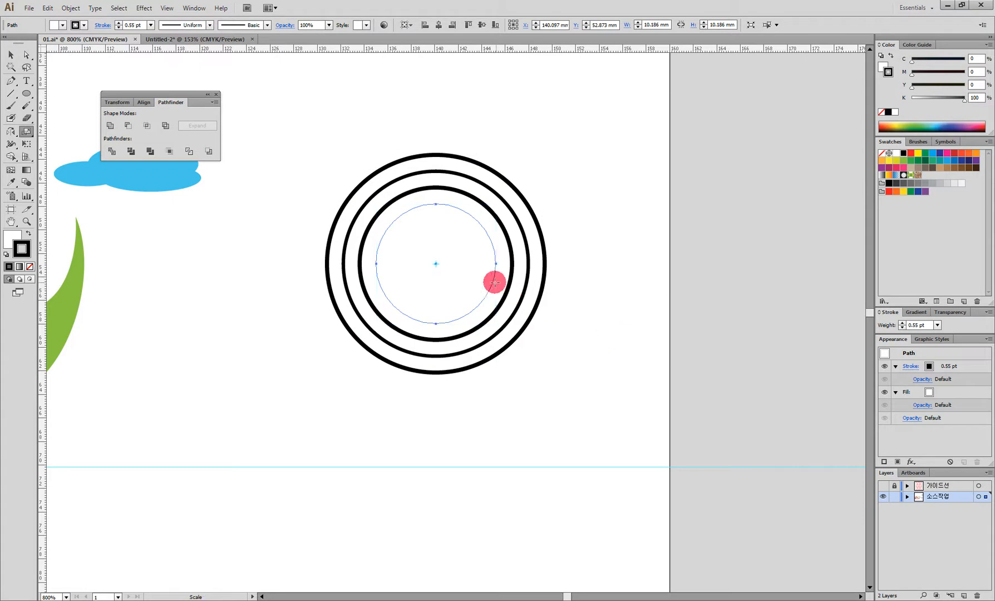
right_click(495, 283)
mouse_move(550, 430)
left_click(636, 433)
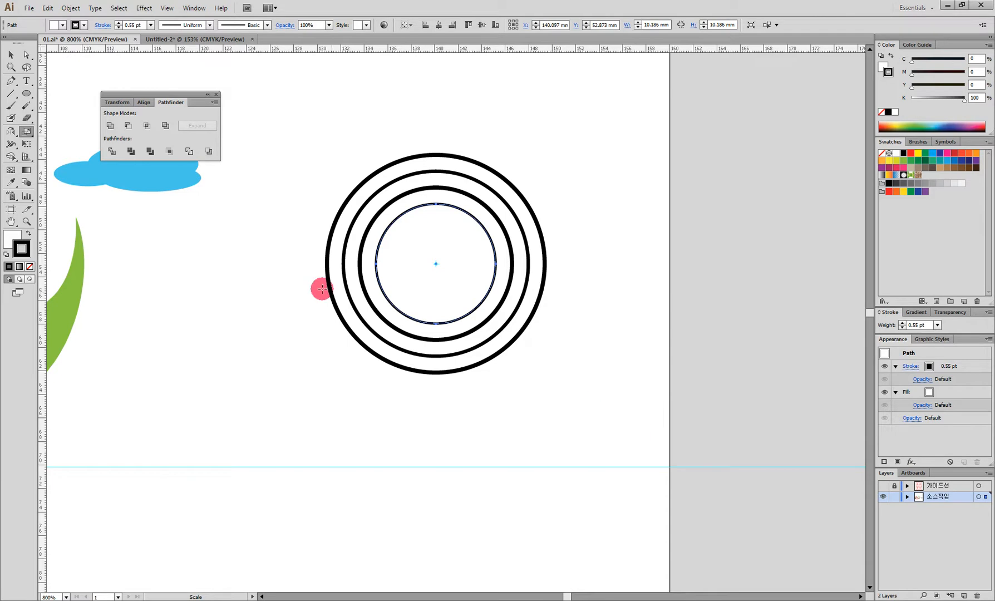
Step: Draw a circular polar grid in the empty area below the scaled circles and guide line, removing all its radial dividers
left_click(11, 54)
left_click(526, 380)
left_click_drag(526, 380, 519, 147)
left_click(517, 142)
left_click(13, 95)
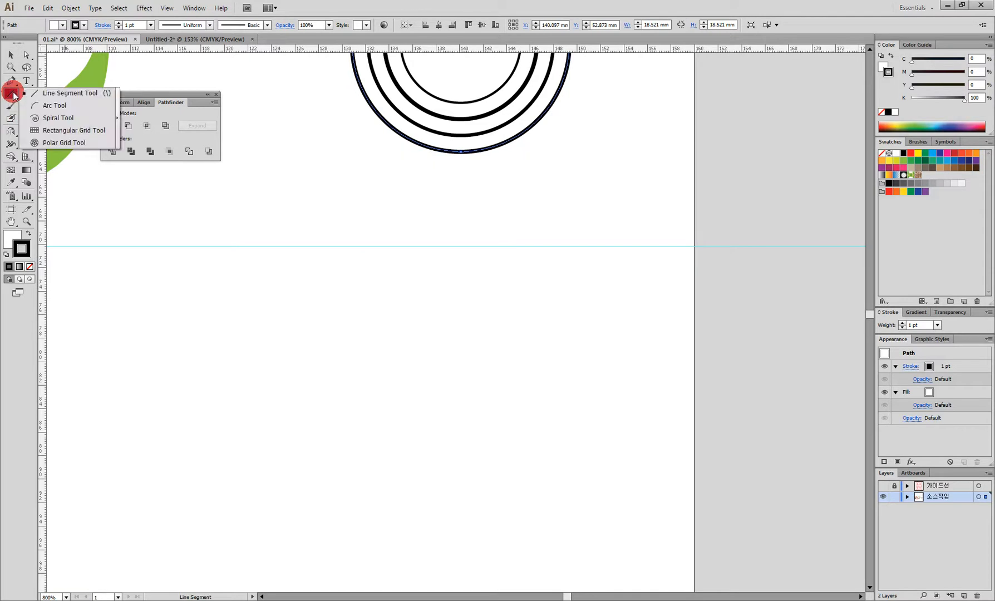
left_click_drag(13, 96, 81, 144)
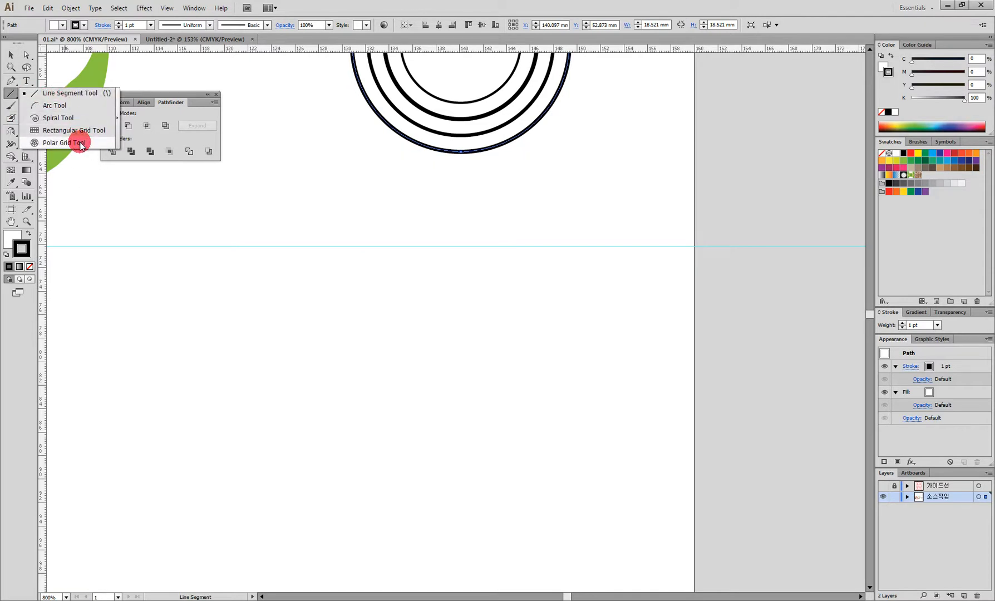
left_click(81, 143)
mouse_move(360, 283)
left_mouse_down()
mouse_move(504, 444)
mouse_move(524, 481)
mouse_move(583, 501)
left_mouse_up()
key("Left")
key("Left")
key("Left")
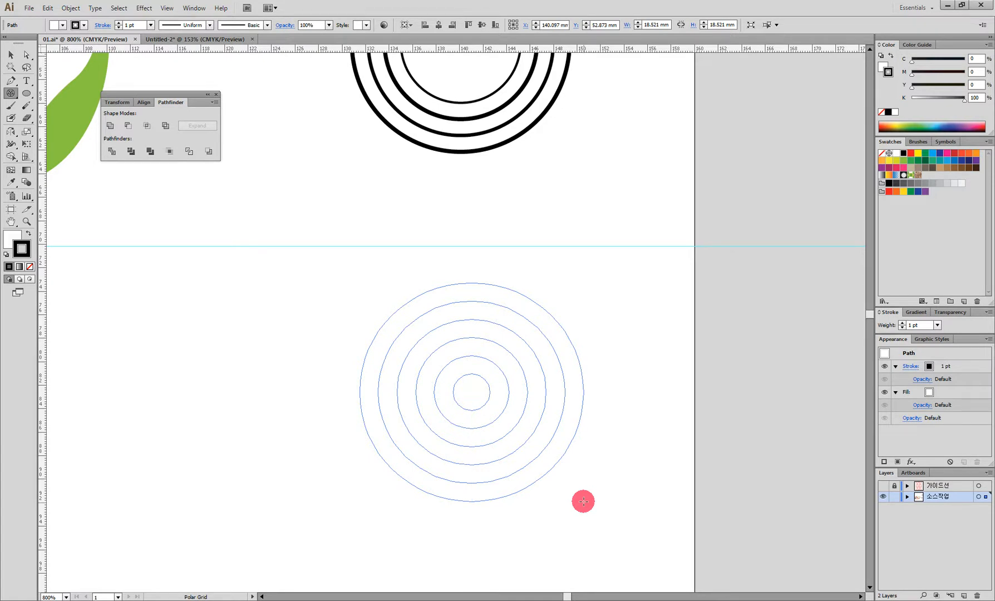
Step: Adjust the polar grid's concentric dividers to six and finish it at about 19 × 18.6 mm
key("Up")
left_click_drag(583, 502, 583, 501)
key("Up")
key("Down")
key("Up")
key("Down")
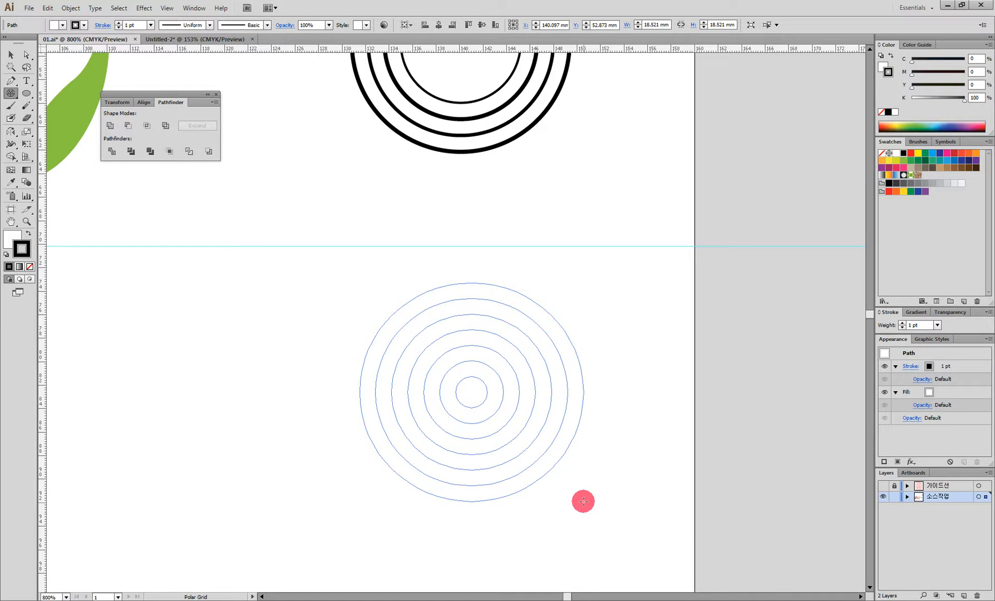
left_click_drag(583, 501, 584, 502)
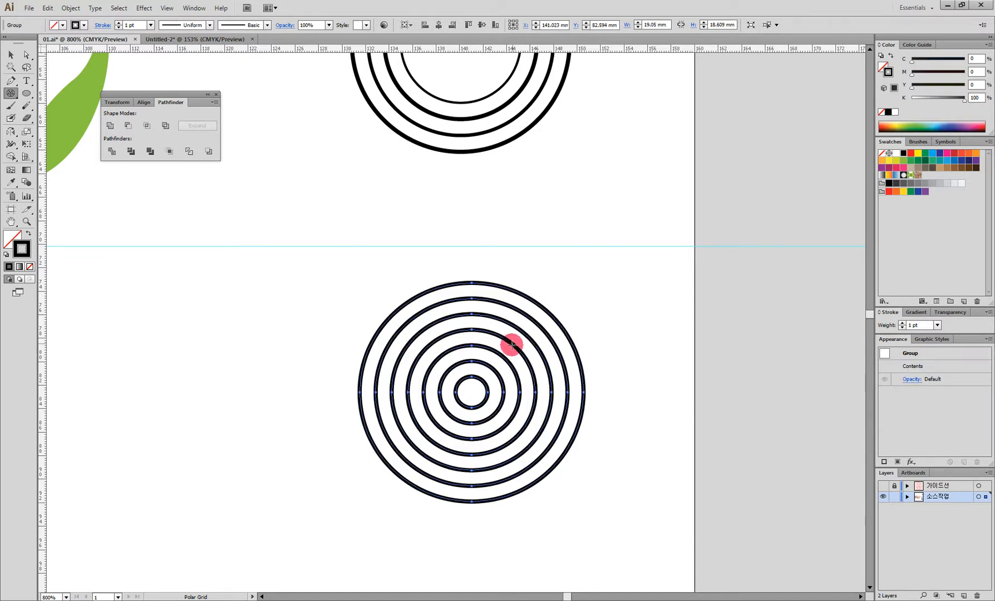
Step: Ungroup the polar grid and its nested group into separate circles
left_click(11, 54)
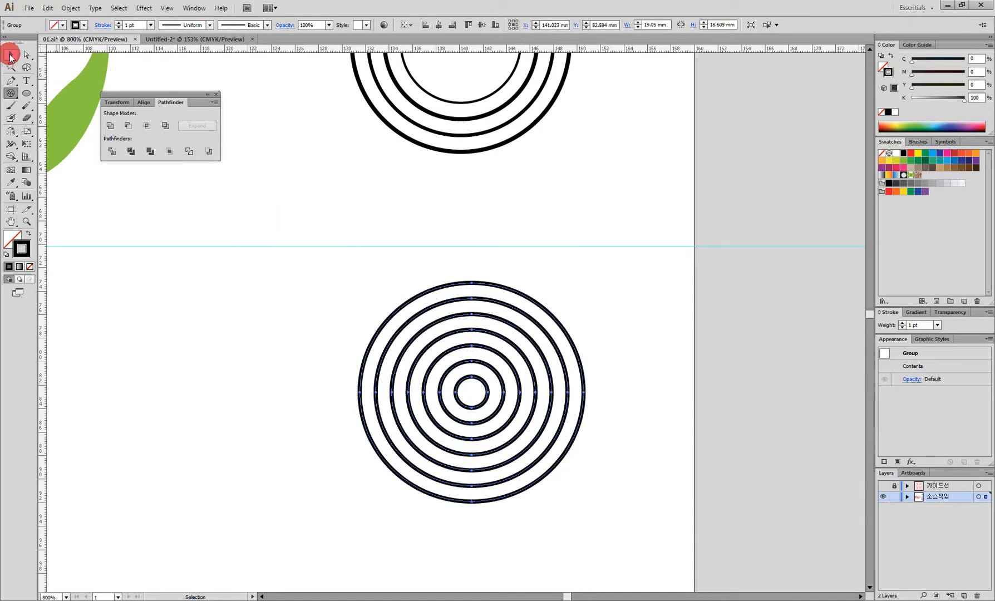
right_click(496, 310)
left_click(546, 377)
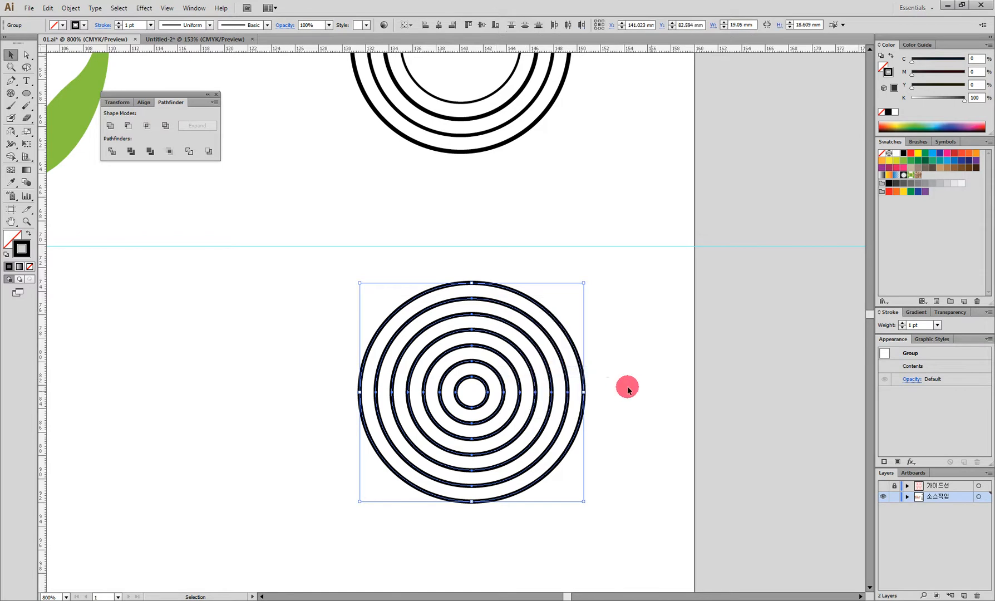
left_click(650, 393)
left_click(516, 377)
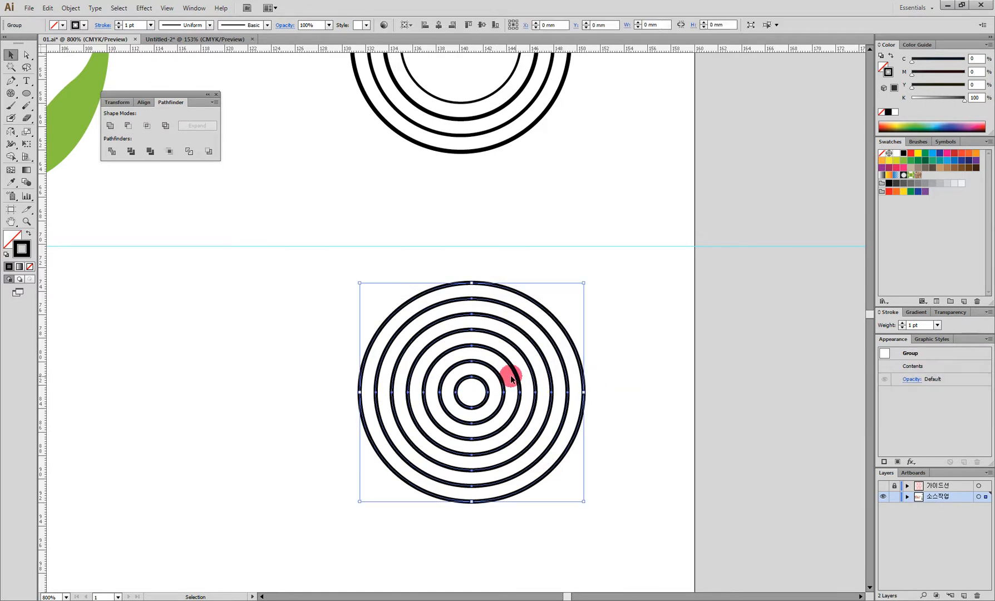
right_click(517, 376)
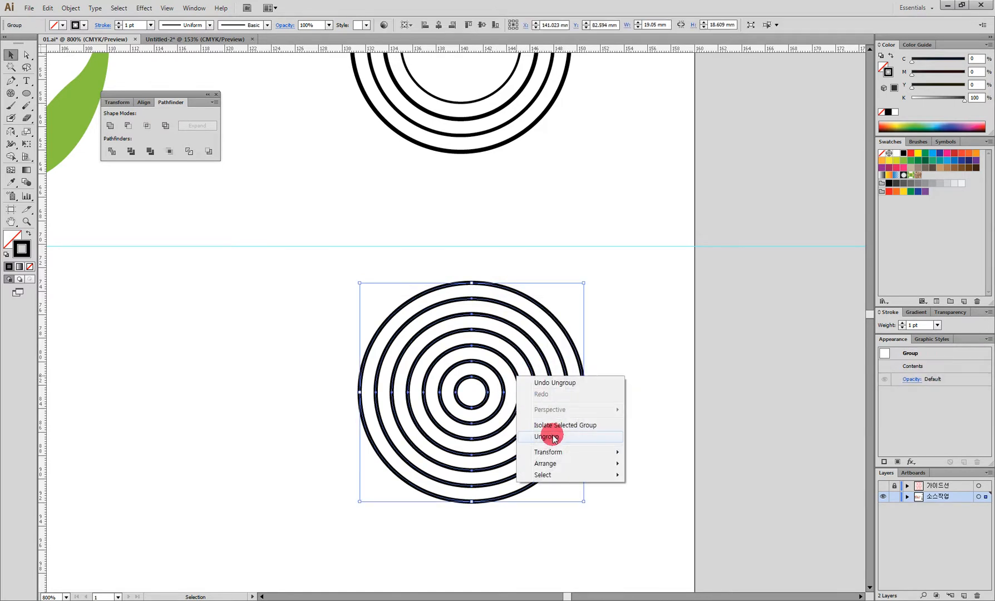
left_click(553, 280)
Step: Delete the three innermost circles of the ungrouped polar grid
left_click(513, 364)
key("Delete")
left_click(499, 376)
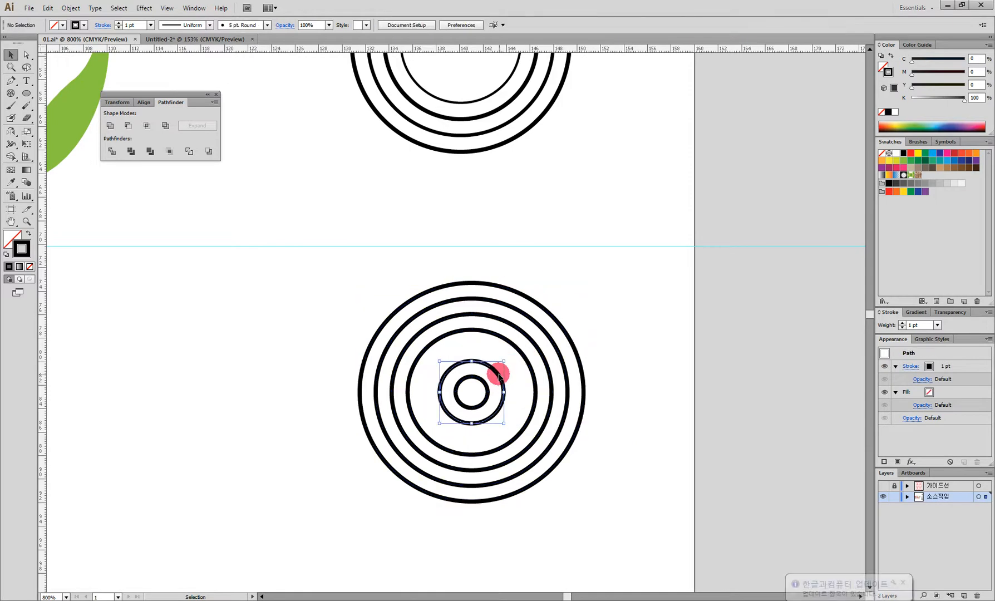
key("Delete")
left_click(482, 382)
key("Delete")
Step: Delete the whole set of scaled concentric circles above the guide line
key("space")
left_click_drag(575, 276, 593, 327)
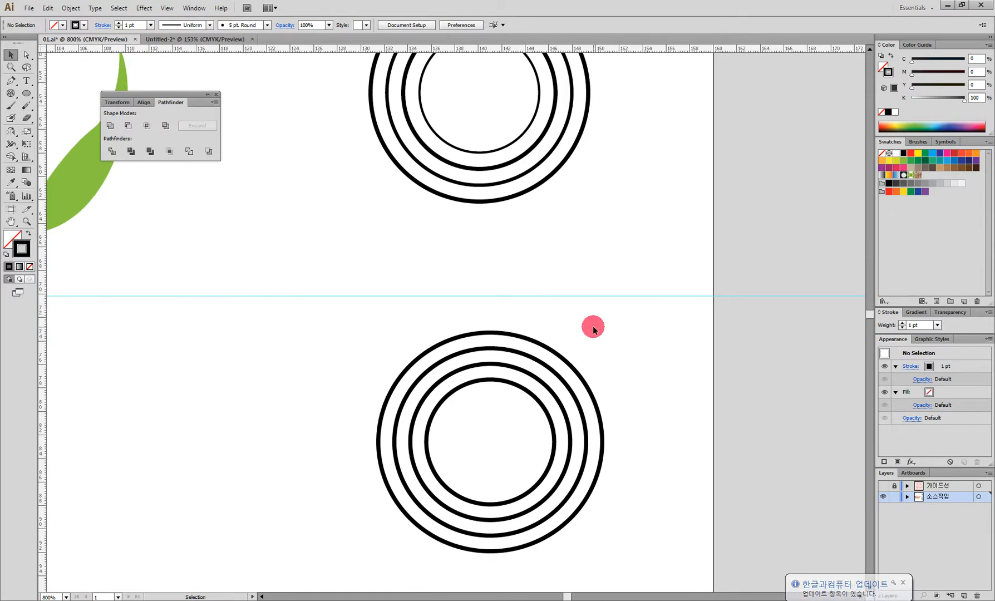
left_click_drag(558, 245, 444, 114)
key("Delete")
Step: Fill the innermost remaining circle with yellow (C 0, M 0, Y 100, K 0)
left_click_drag(628, 386, 465, 479)
key("space")
left_click_drag(545, 429, 473, 362)
key("space")
left_click_drag(503, 462, 498, 251)
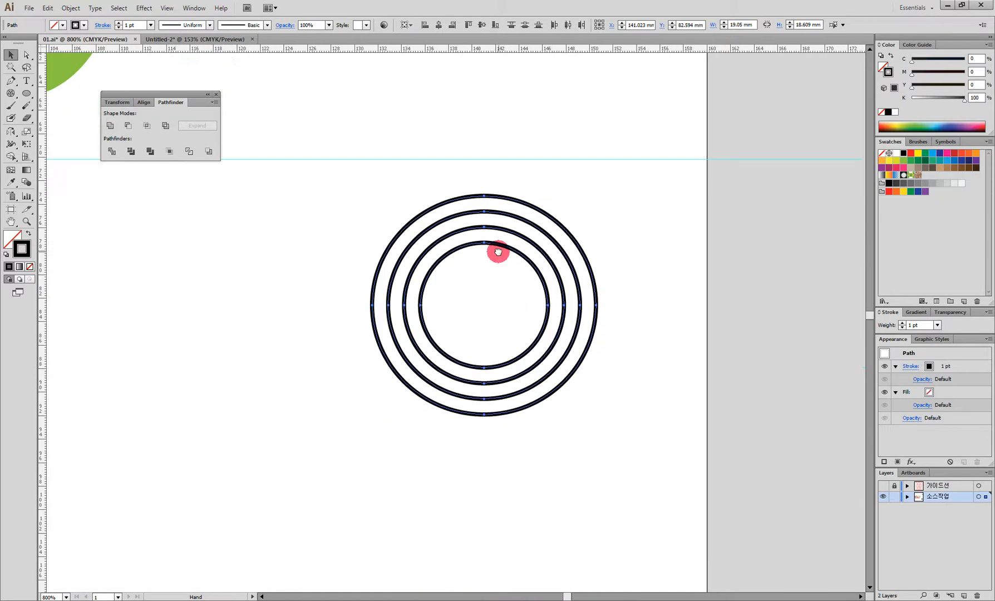
left_click(590, 278)
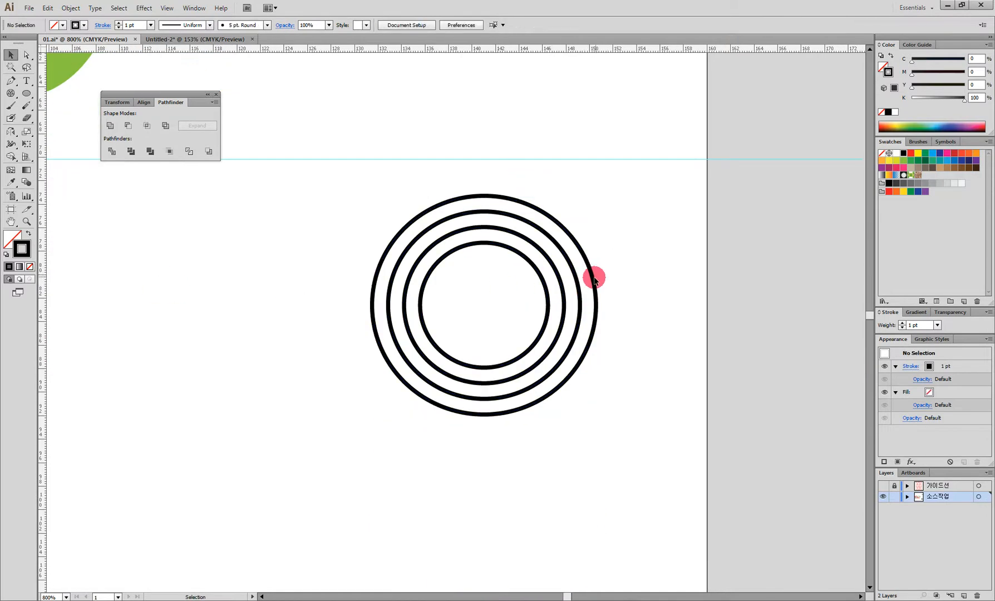
left_click(594, 284)
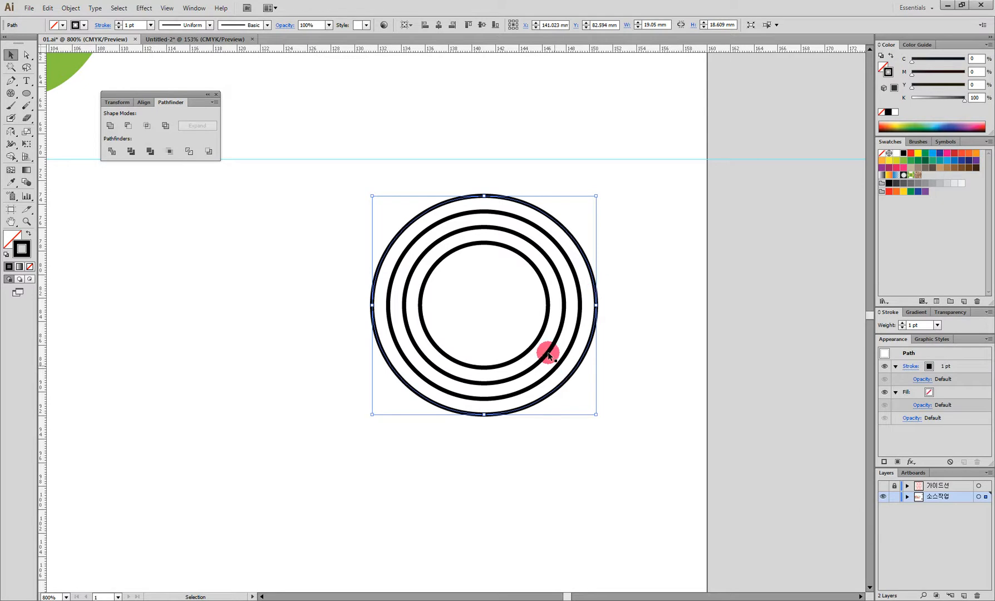
left_click(545, 327)
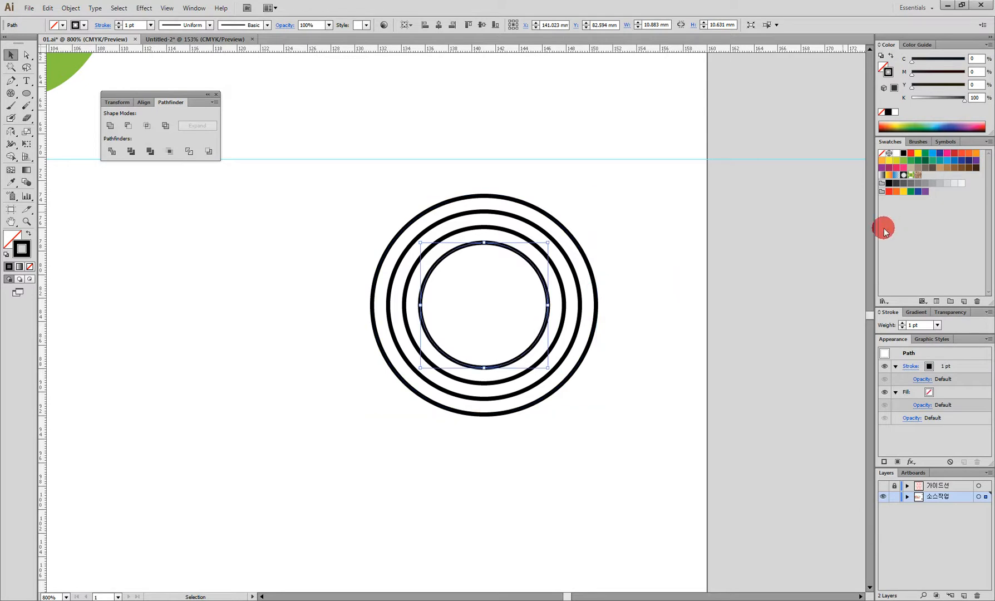
left_click(887, 74)
left_click(919, 155)
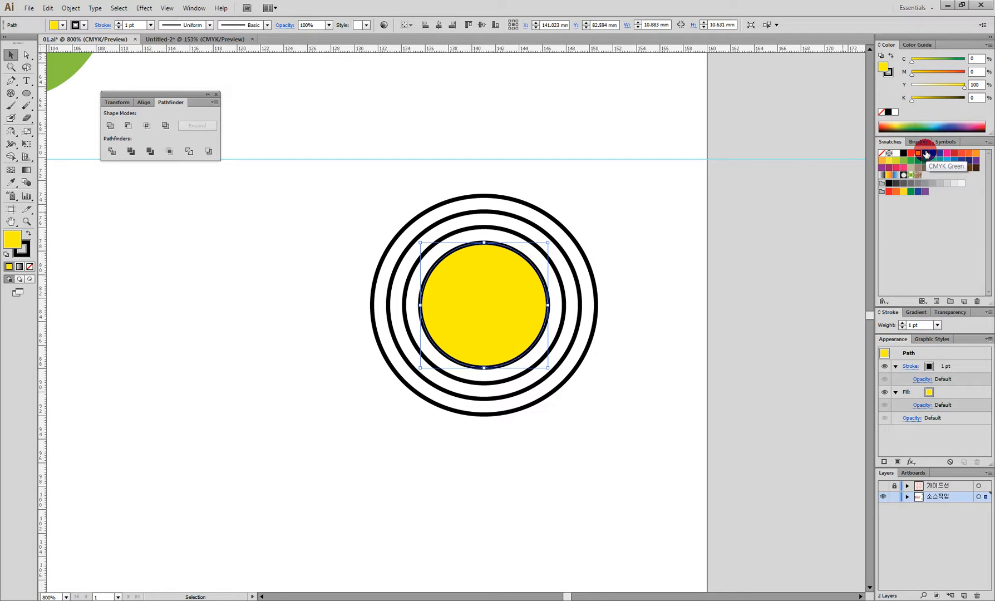
Step: Fill the second circle from the centre with orange (C 0, M 50, Y 100, K 0)
left_click(544, 254)
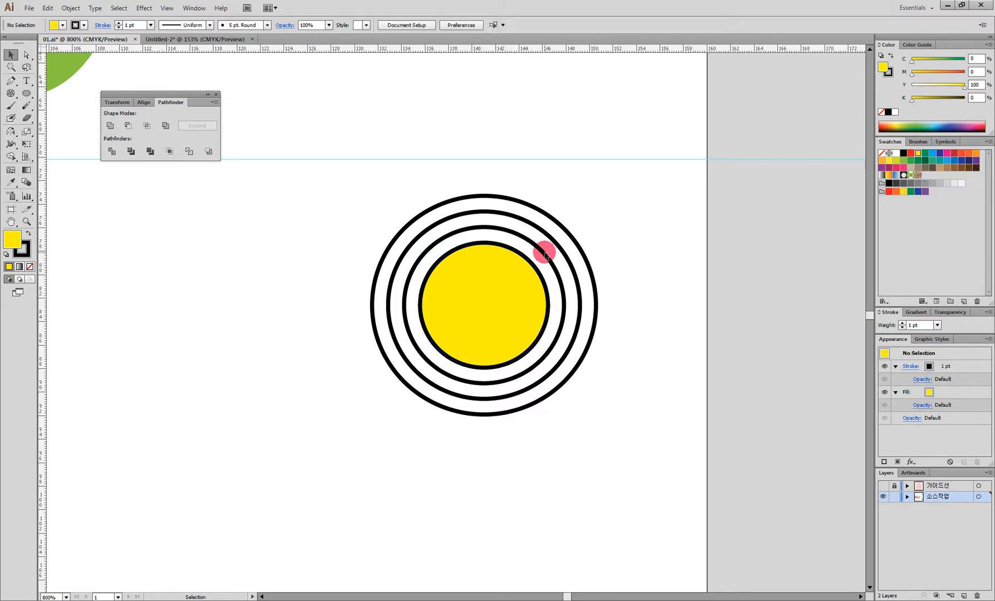
left_click(544, 253)
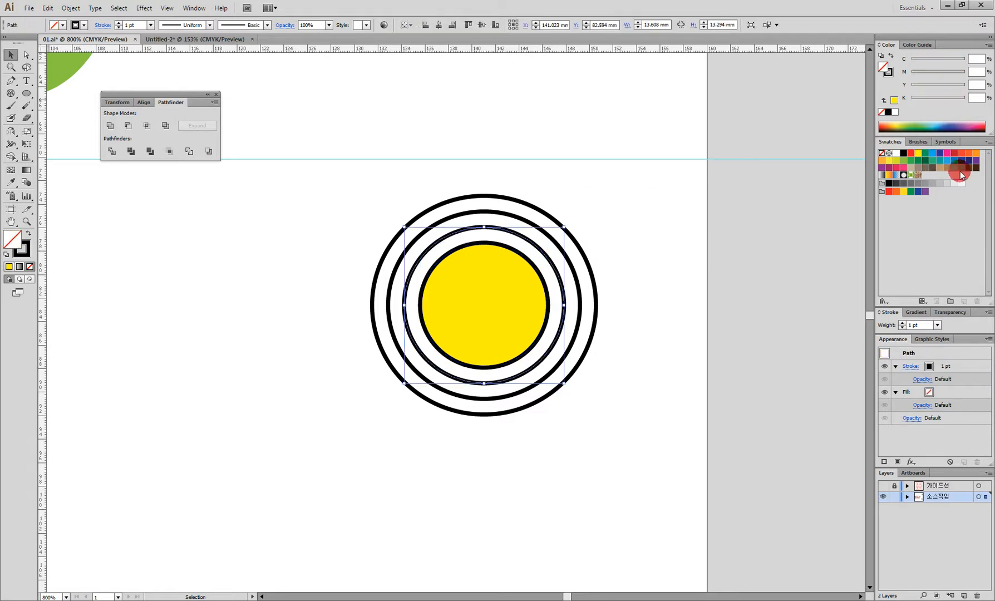
left_click(976, 153)
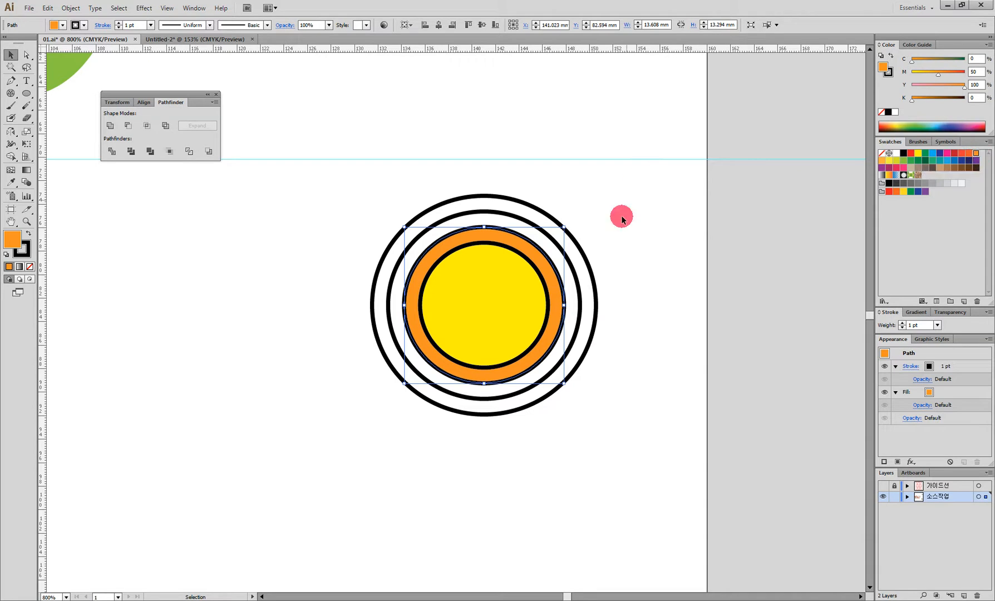
Step: Fill the outermost circle with light blue, C 60, M 0, Y 5, K 0
left_click(592, 272)
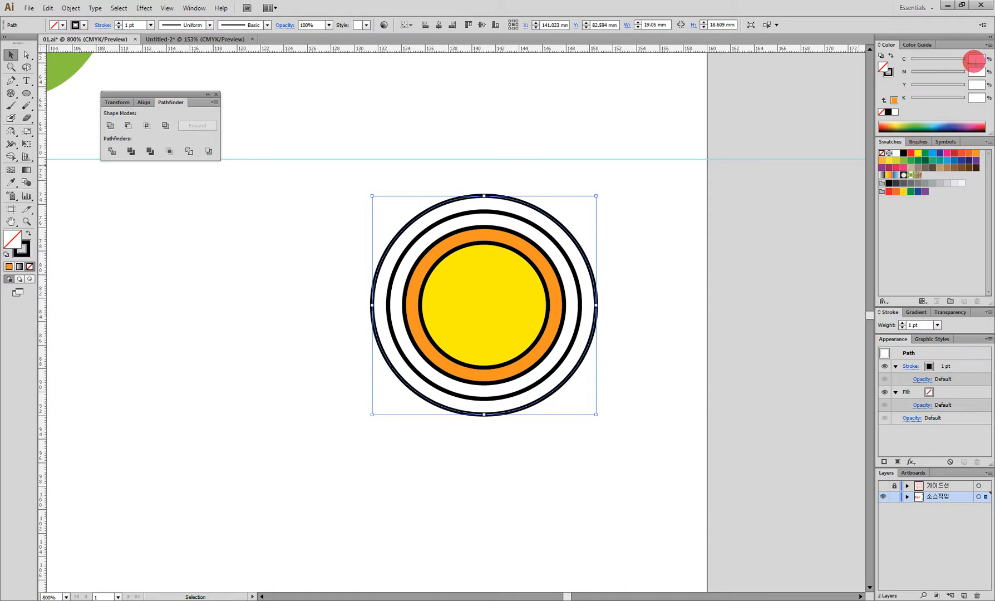
type("60")
key("Tab")
type("0")
key("Tab")
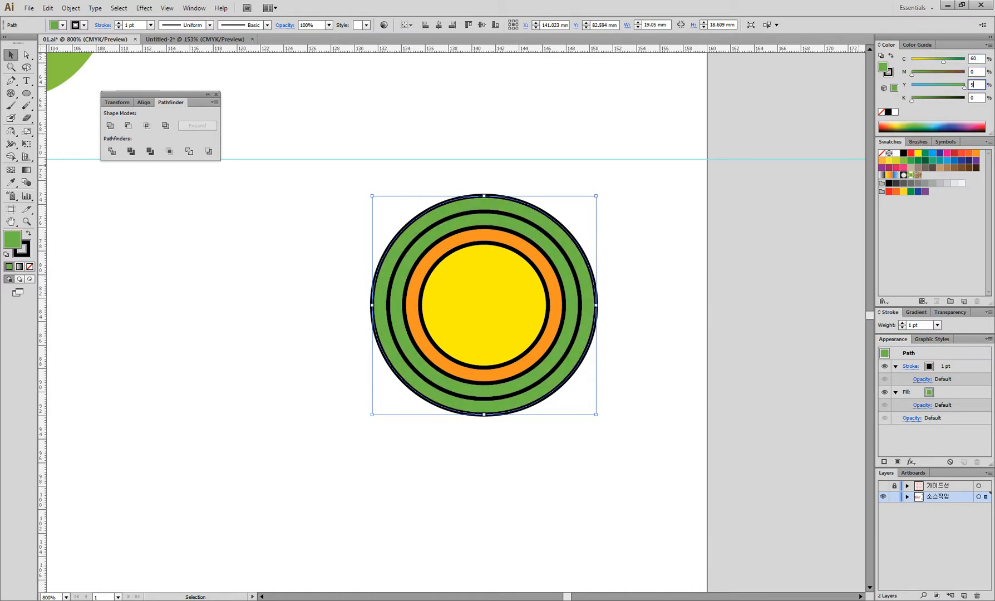
key("Tab")
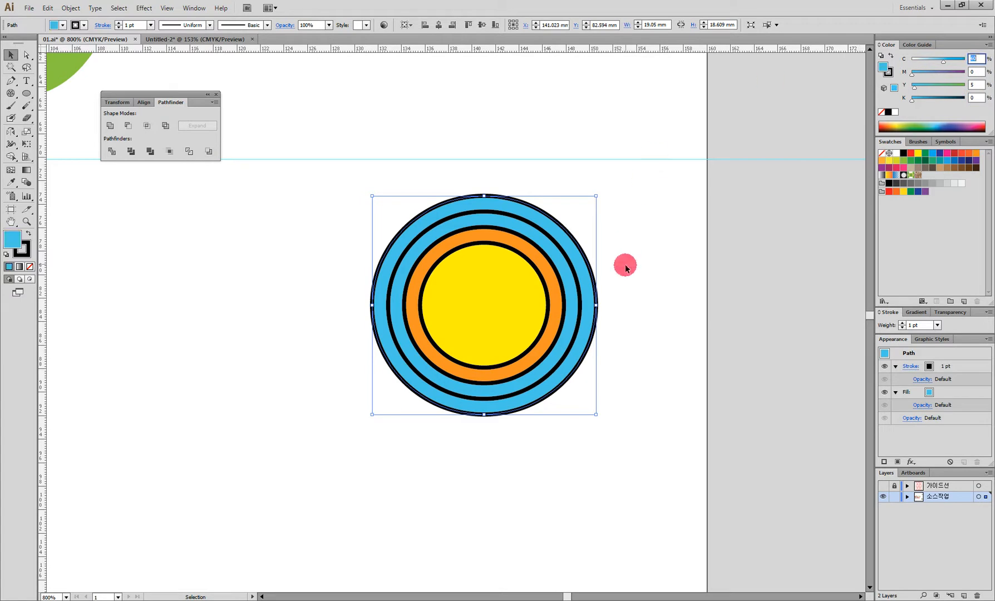
Step: Fill the second circle from the outside with white
left_click(572, 273)
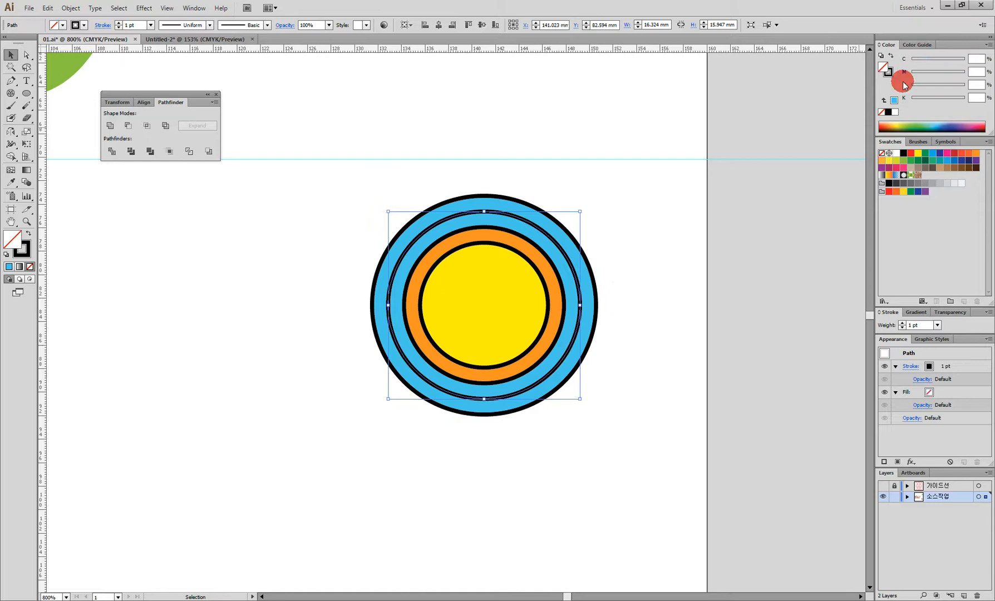
left_click(894, 113)
left_click(633, 334)
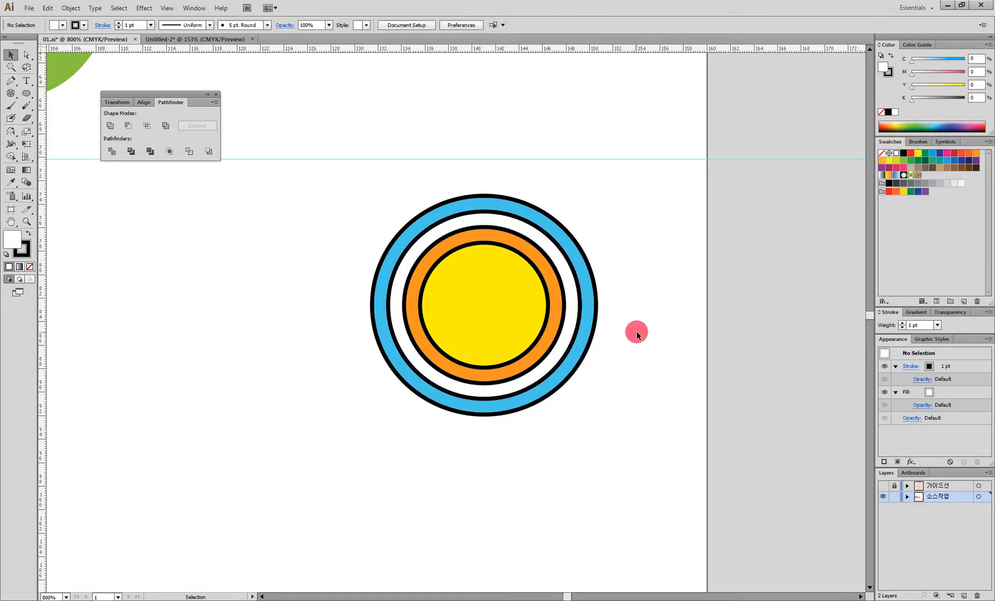
left_click(593, 330)
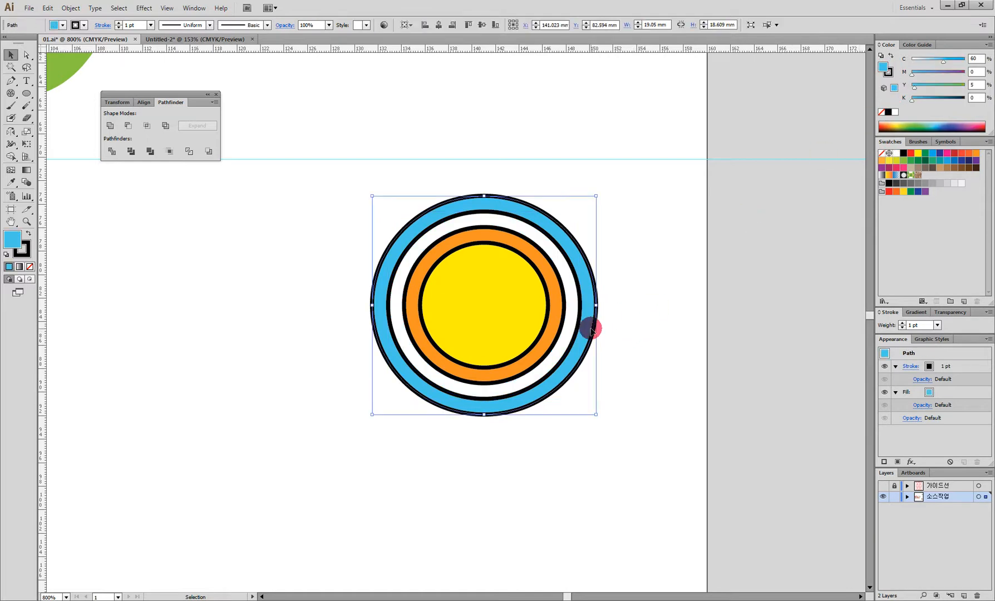
left_click(647, 358)
Step: Duplicate the whole set of concentric rings about 21 mm to the left of the original
left_click_drag(575, 411, 677, 424)
left_click_drag(706, 462, 473, 198)
left_click_drag(608, 366, 368, 304)
left_click(494, 450)
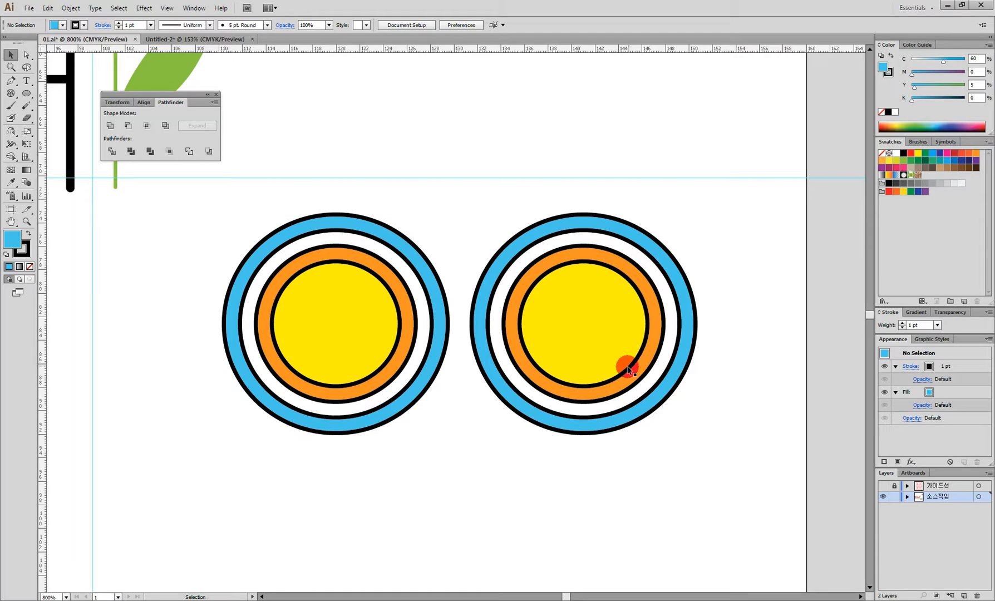
Step: Fill the innermost circle of the right-hand ring set with orange-red (C 0, M 80, Y 95, K 0)
left_click(615, 335)
left_click(972, 72)
type("80")
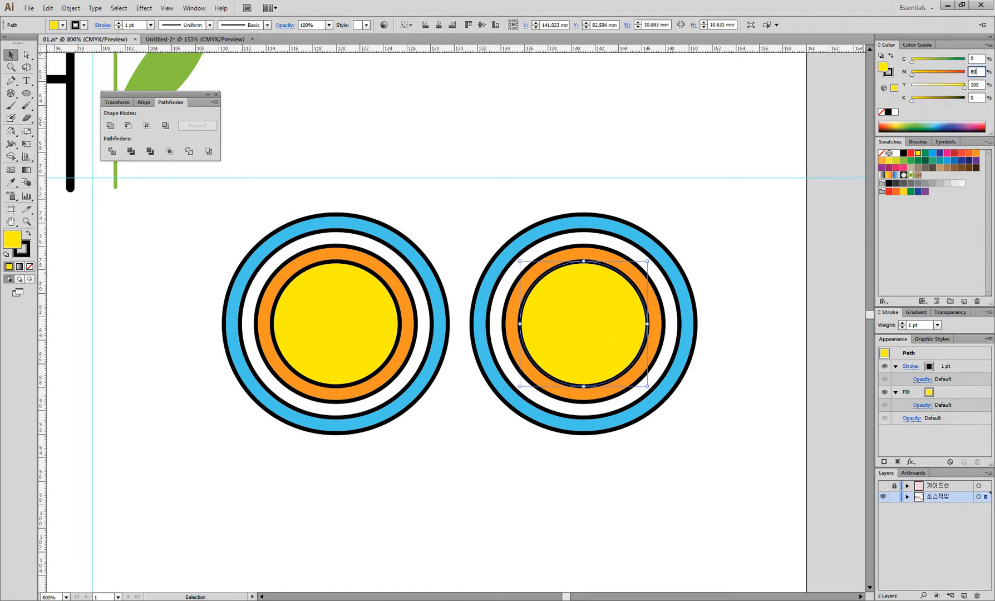
key("Tab")
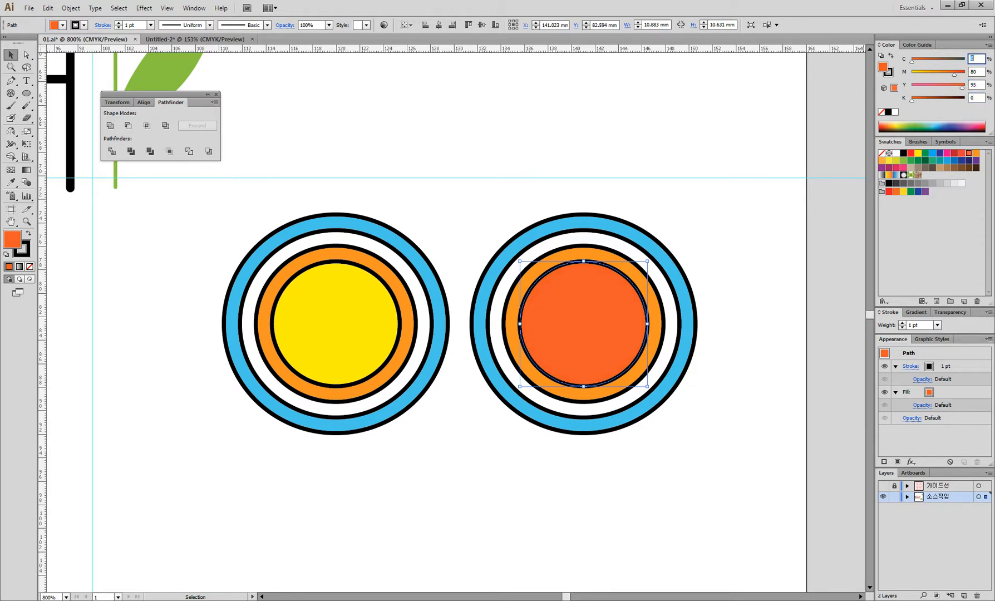
Step: Fill the outermost circle of the right-hand ring set with red (C 0, M 100, Y 100, K 0)
left_click(659, 328)
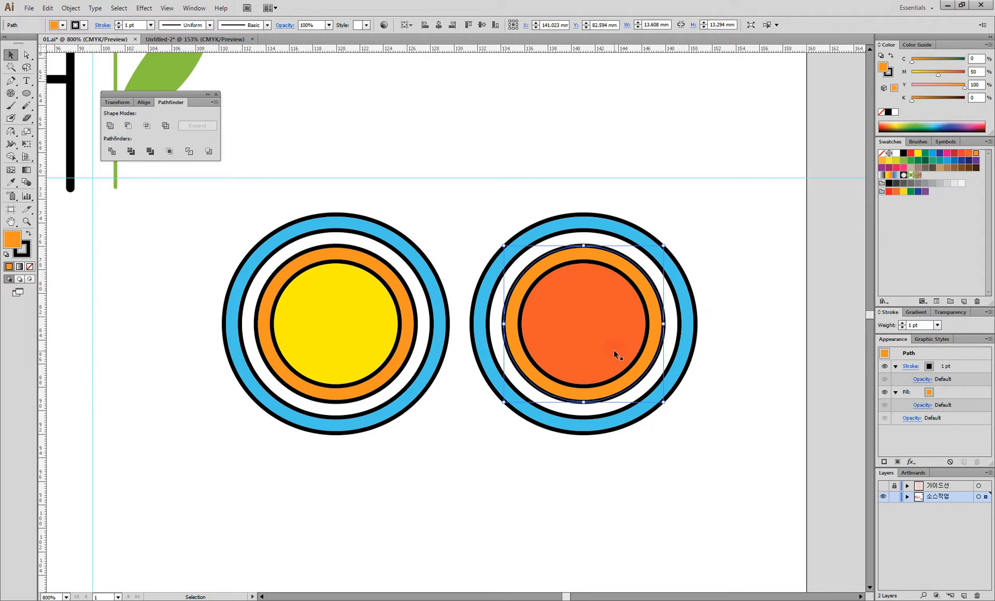
left_click(676, 382)
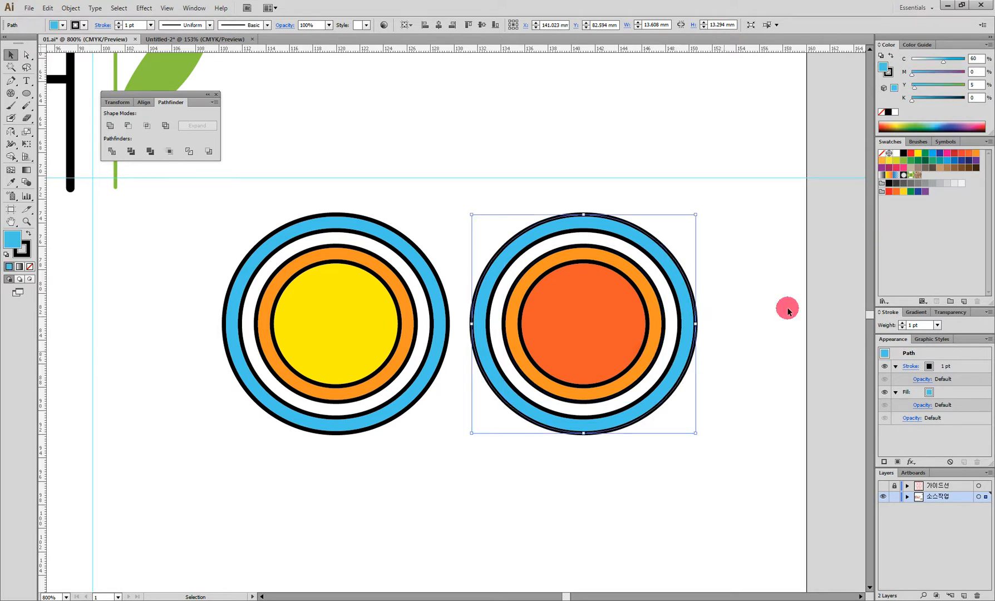
left_click(911, 154)
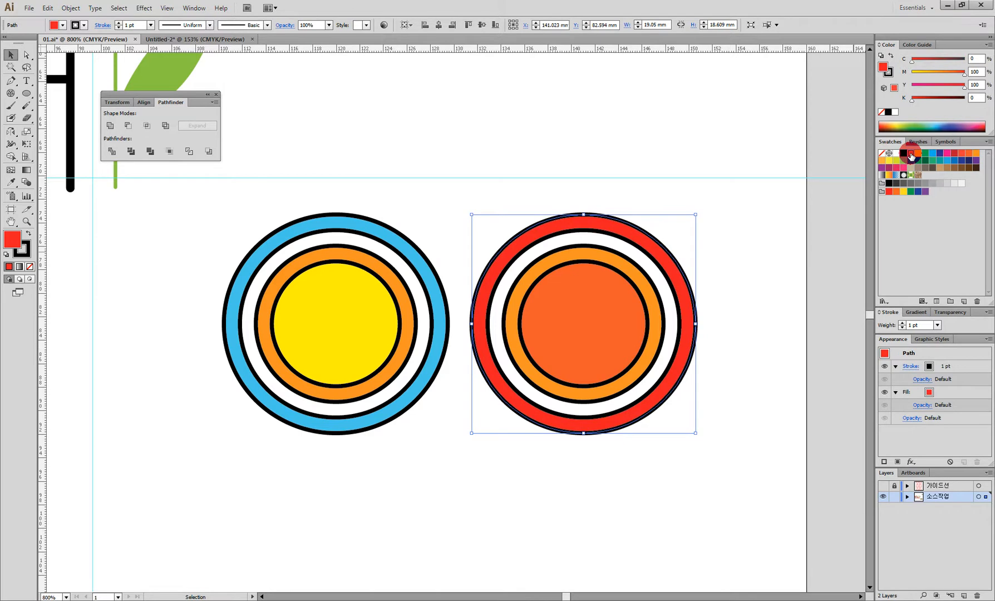
left_click(706, 416)
Step: Remove the black stroke from all circles in both ring sets
left_click_drag(704, 470, 262, 213)
left_click(889, 72)
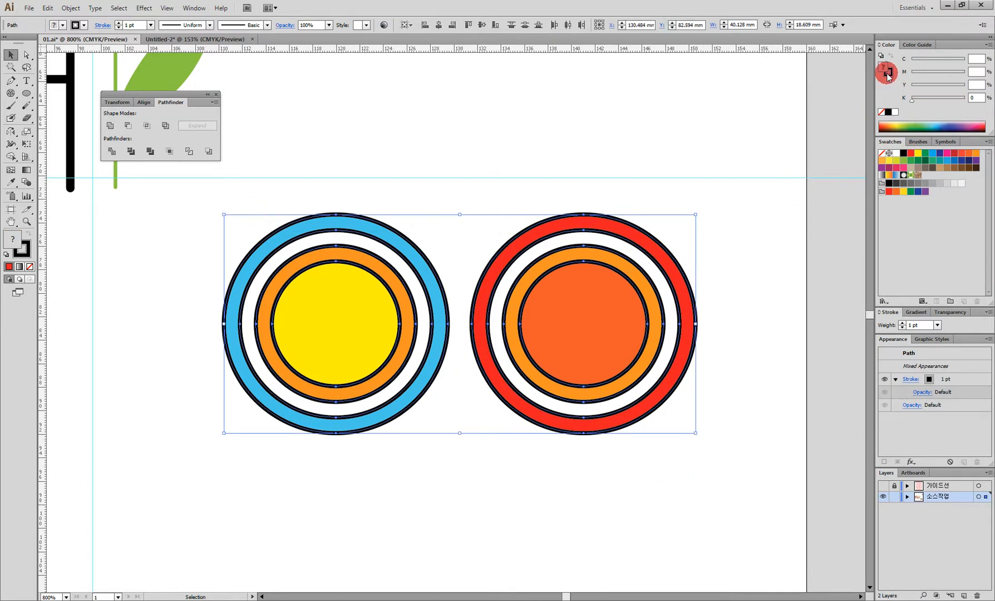
left_click(881, 112)
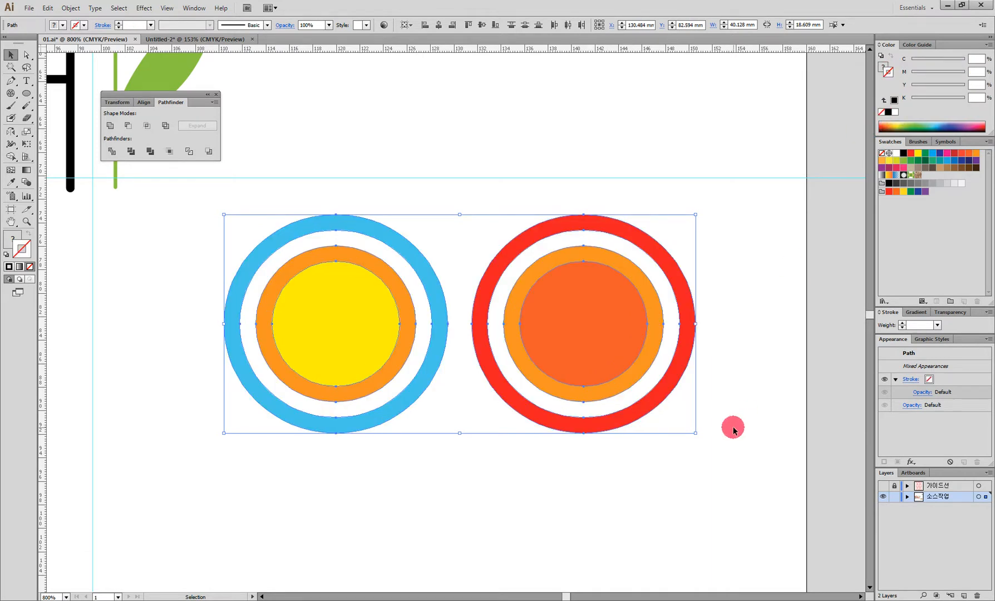
left_click(415, 457)
Step: Group the blue-and-yellow ring set, and group the red-and-orange ring set separately
left_click_drag(305, 367, 251, 224)
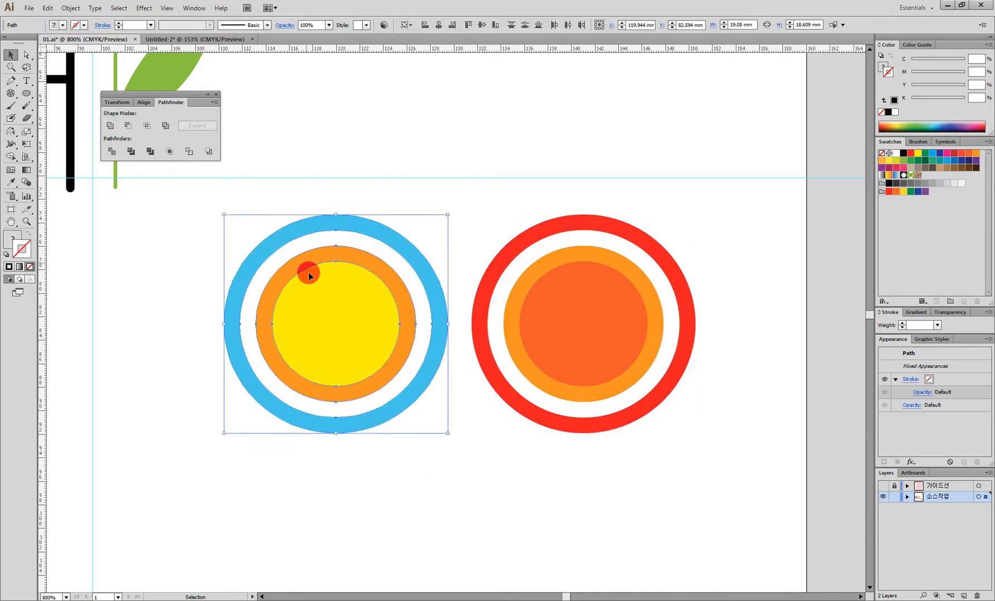
right_click(312, 281)
left_click(361, 333)
left_click_drag(489, 217, 679, 464)
right_click(609, 309)
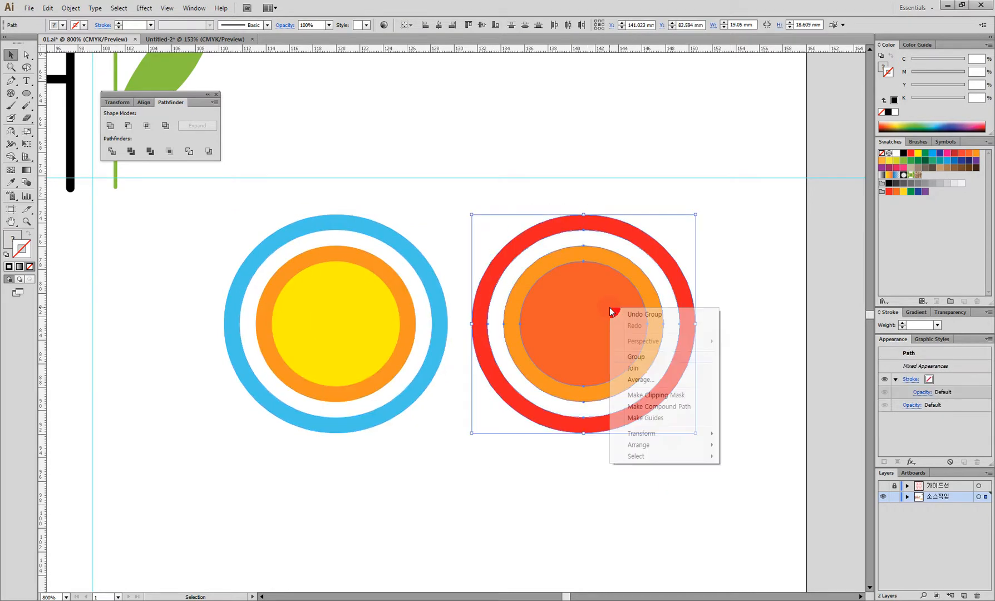
left_click(649, 357)
left_click(491, 462)
Step: Draw a tall rectangle about 9.3 by 46.6 mm at the artboard's lower edge with default white fill and 1 pt black stroke
left_click(465, 372, "ctrl+alt")
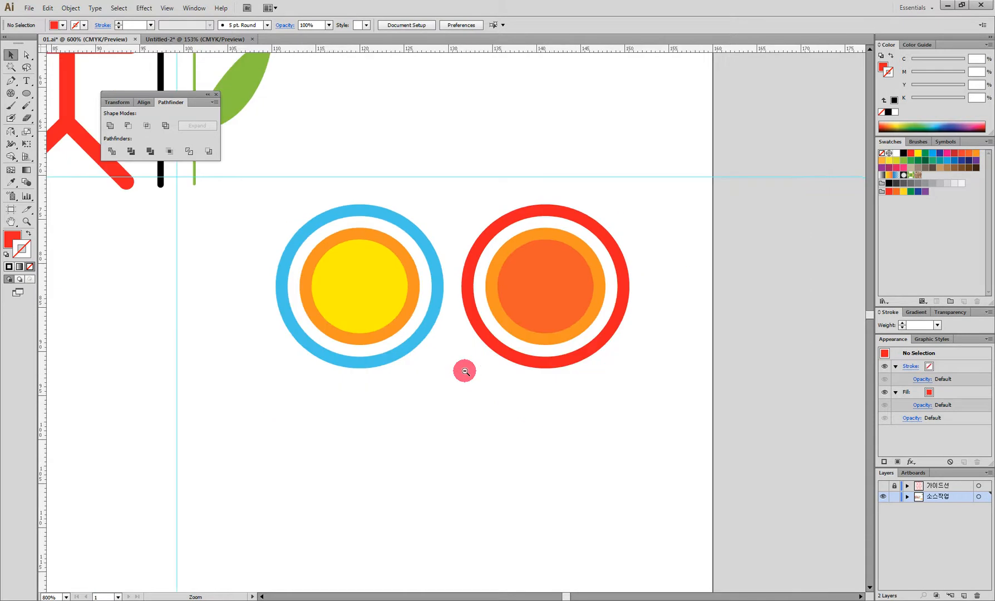
left_click(464, 369, "ctrl+alt")
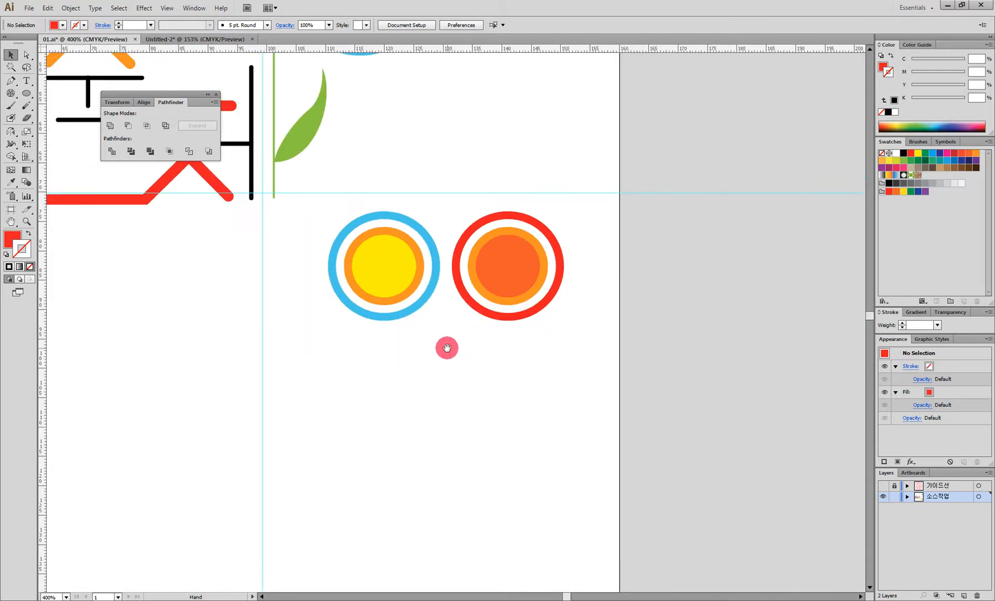
left_click_drag(447, 348, 639, 390)
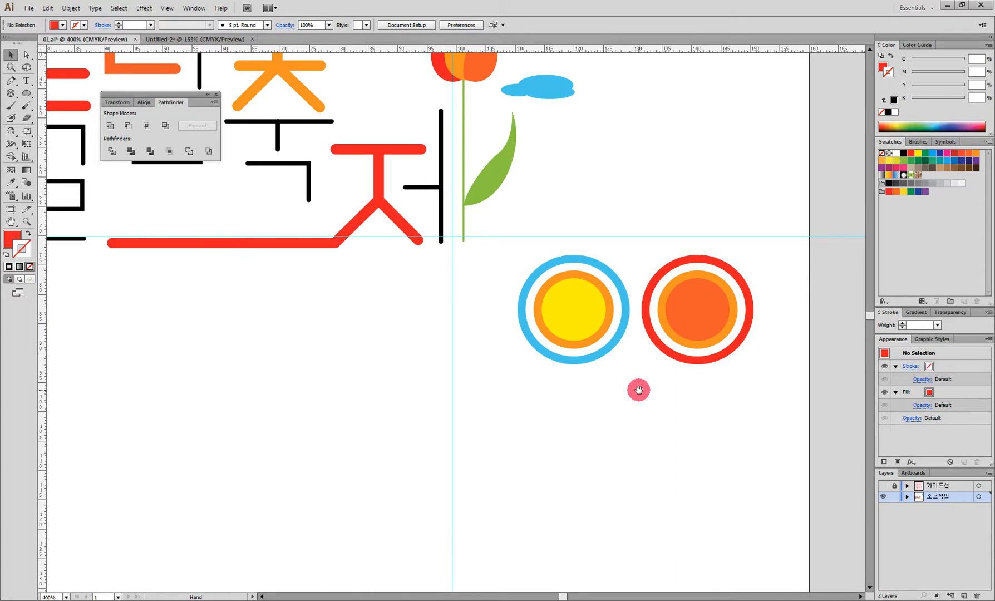
left_click_drag(461, 445, 555, 359)
left_click(572, 381, "ctrl+alt")
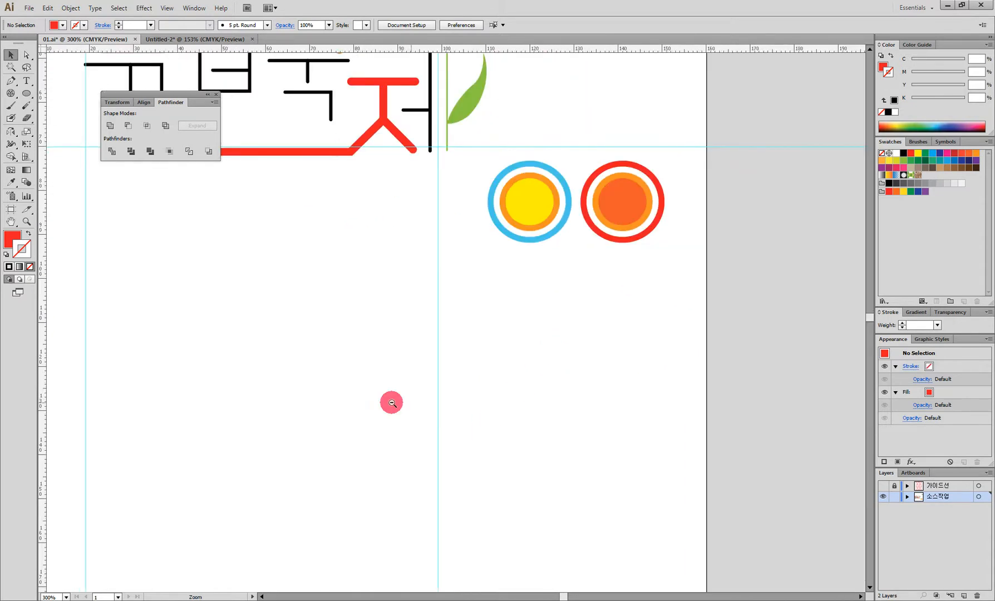
left_click(360, 408, "ctrl+alt")
left_click_drag(472, 429, 482, 311)
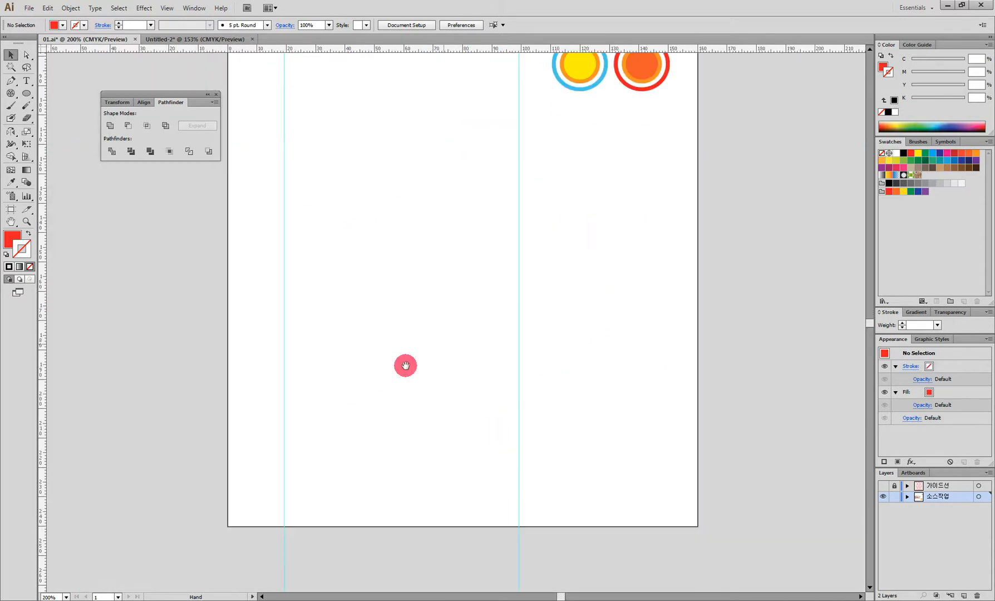
left_click(24, 97)
left_click_drag(24, 97, 70, 95)
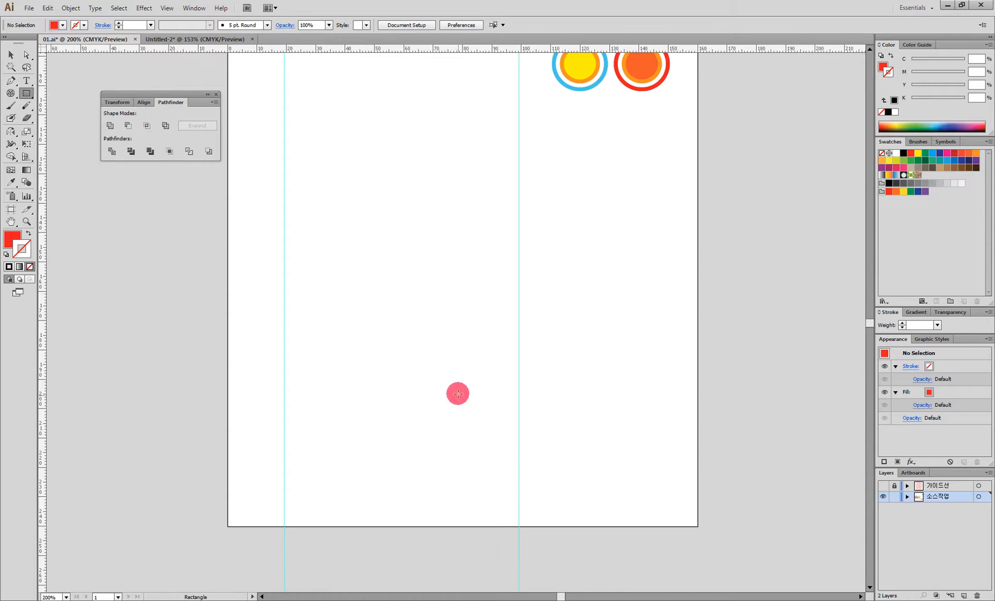
left_click_drag(451, 391, 475, 527)
key("ctrl+=")
key("ctrl+=")
key("d")
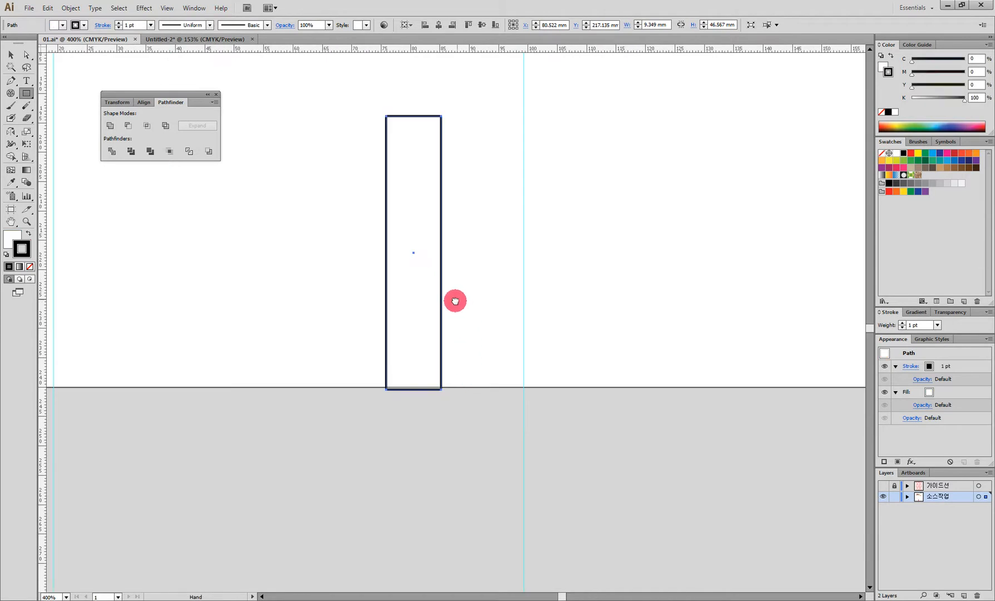
left_click_drag(455, 300, 449, 353)
Step: Add an anchor point at the middle of the rectangle's top edge and raise it about 4.4 mm into a picket tip
left_click(10, 80)
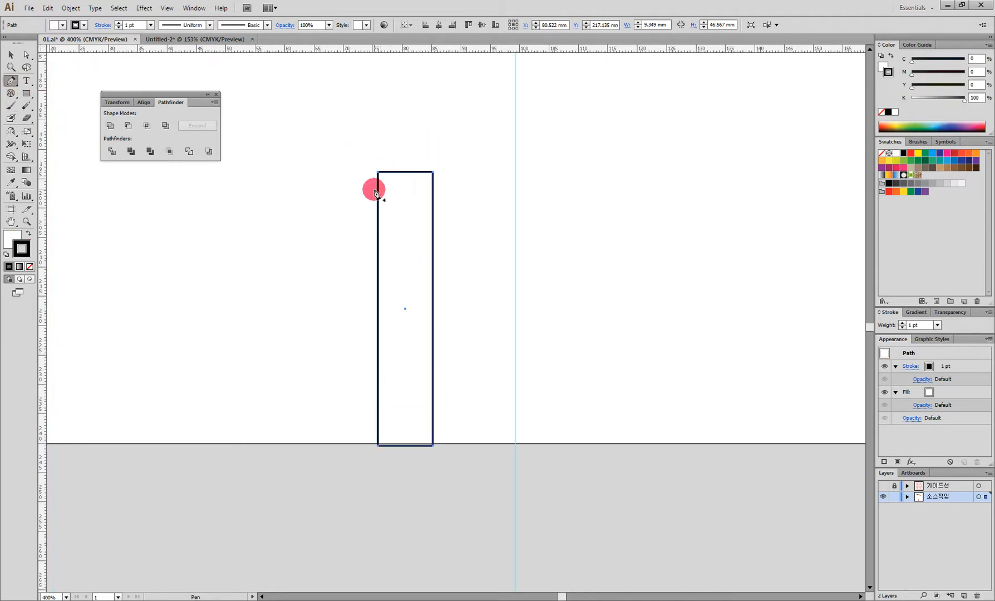
left_click(403, 174)
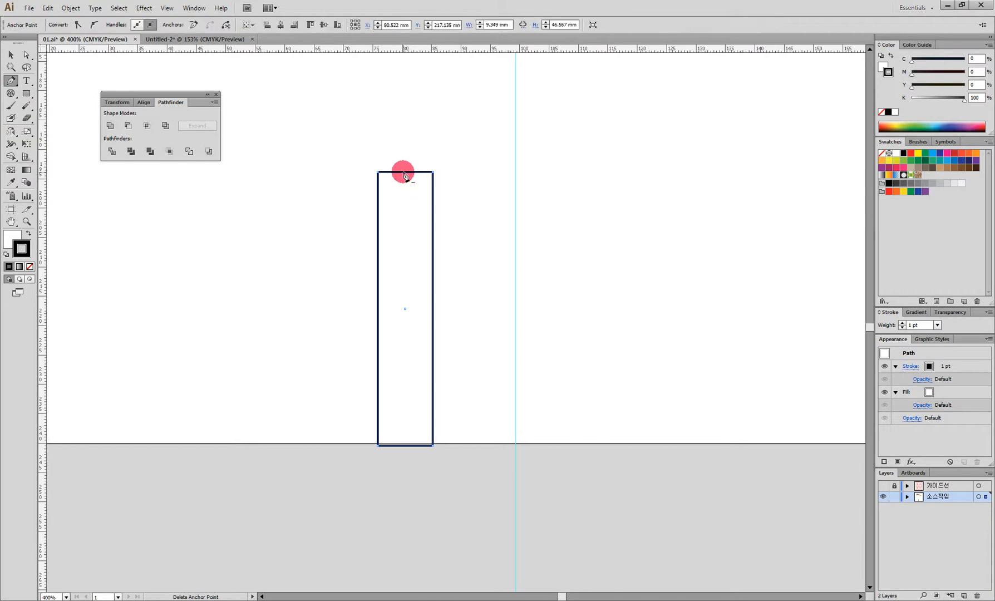
left_click(26, 55)
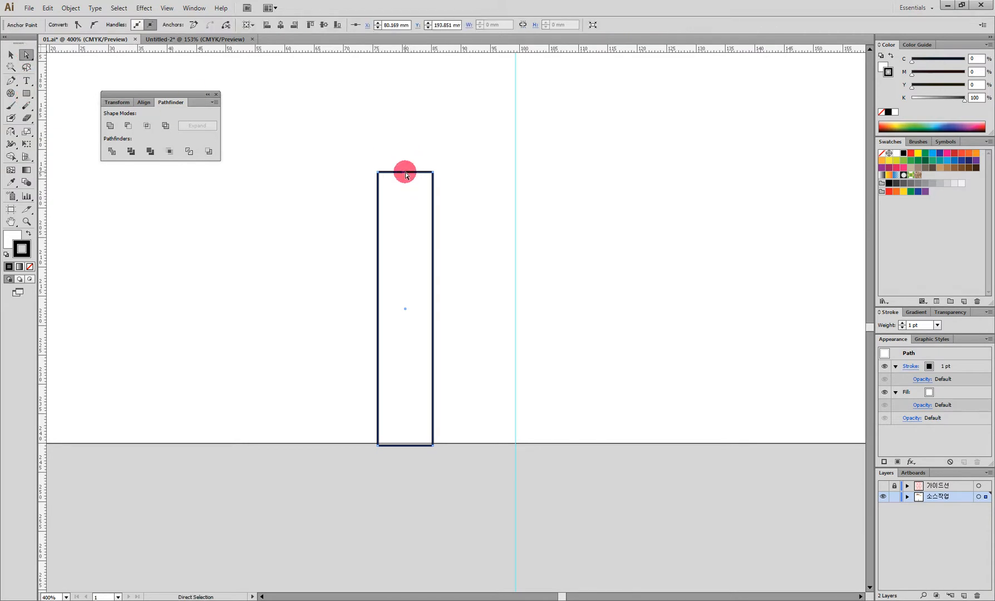
left_click_drag(404, 172, 403, 162)
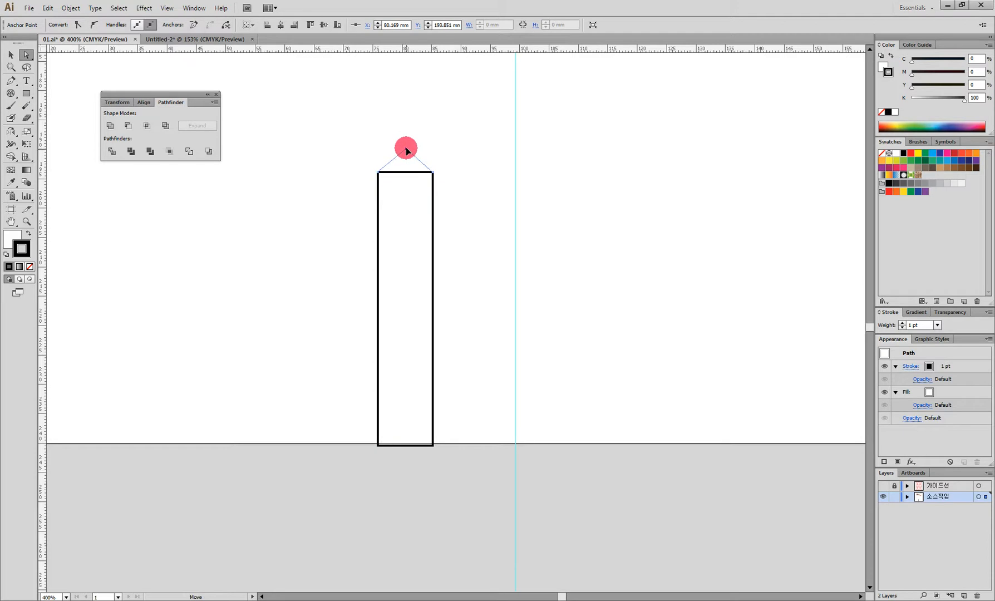
left_click_drag(407, 145, 407, 147)
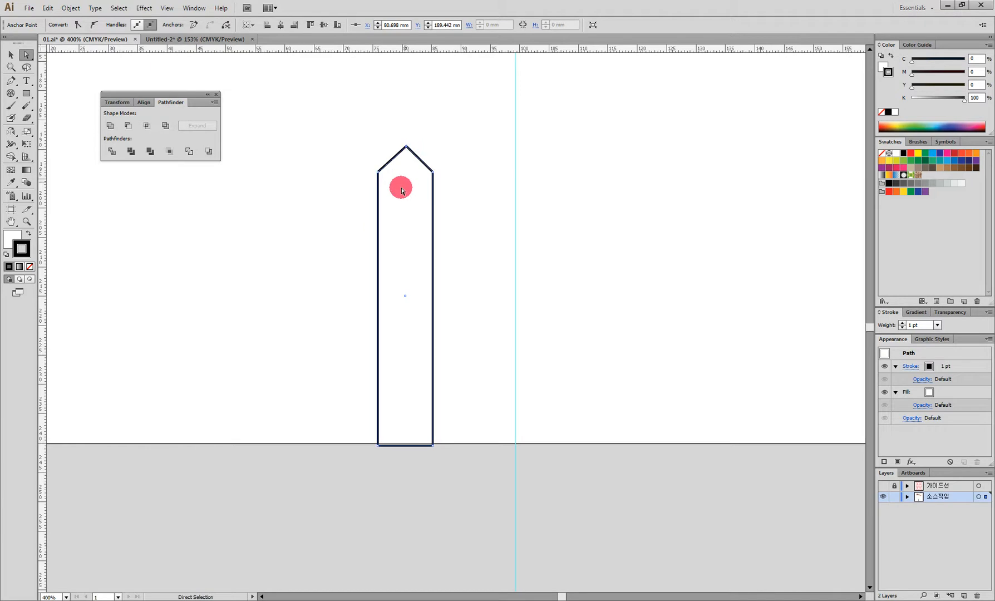
Step: Duplicate the pointed picket horizontally, about 16 mm to the right
left_click(11, 55)
left_click(402, 282)
left_click(398, 305)
left_click_drag(397, 305, 492, 311)
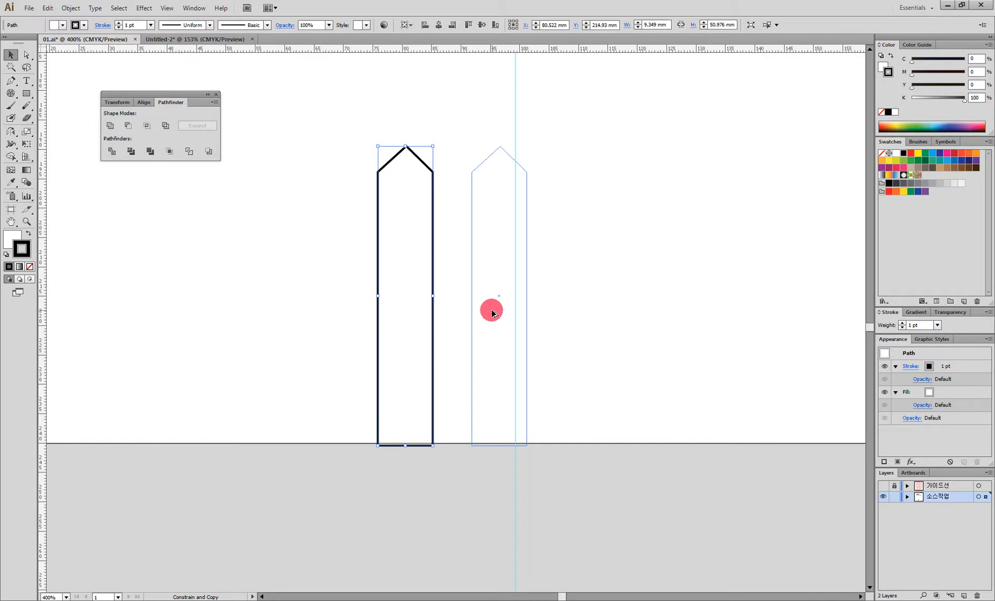
left_click_drag(492, 313, 492, 313)
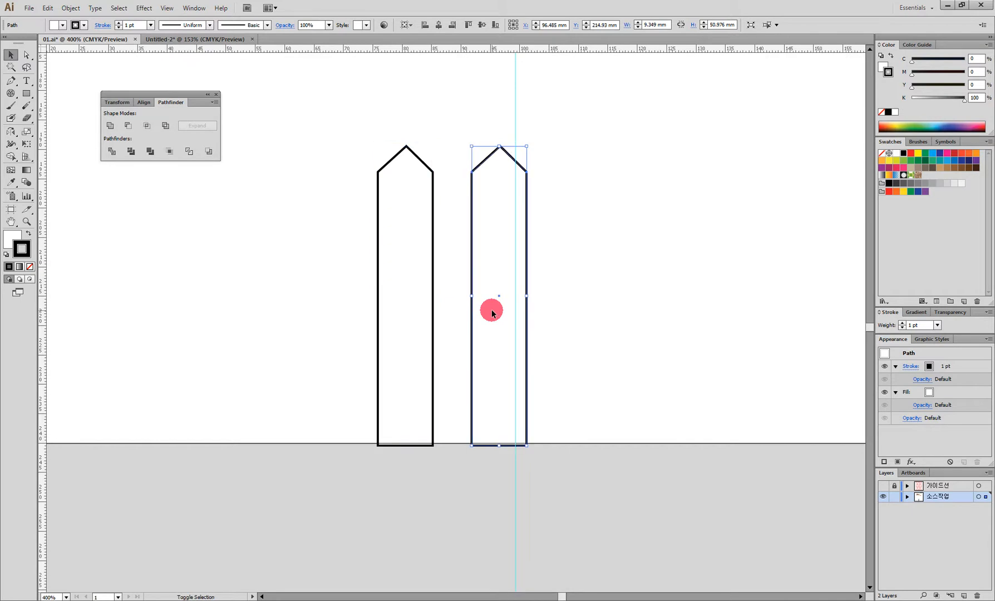
Step: Repeat the picket copy three more times and stretch the row of five to the artboard's right edge, about 84 mm wide
left_click_drag(536, 344, 425, 354)
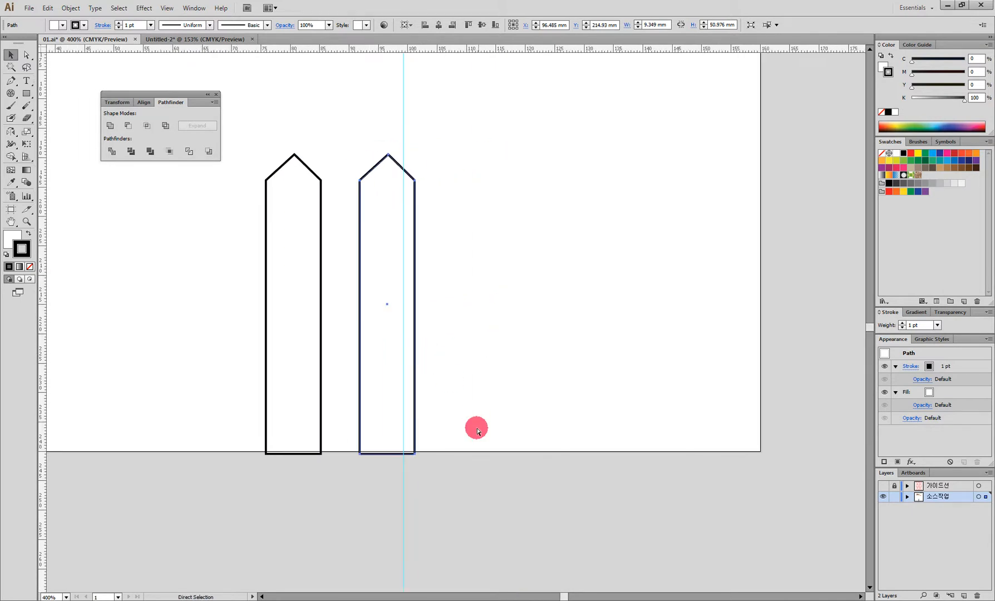
key("ctrl+d")
key("ctrl+d")
key("ctrl+d")
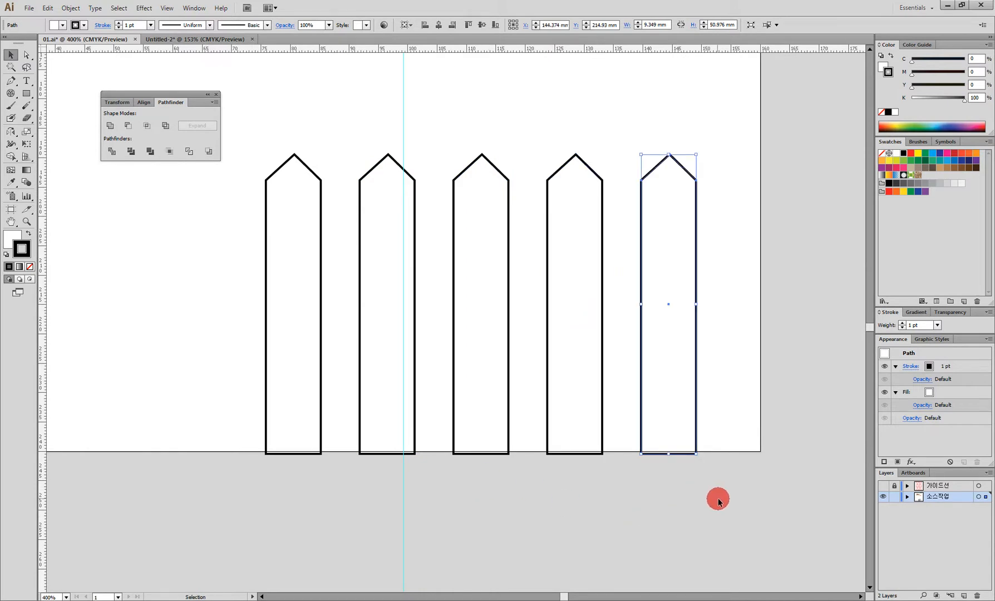
left_click_drag(718, 498, 257, 223)
left_click_drag(697, 304, 760, 315)
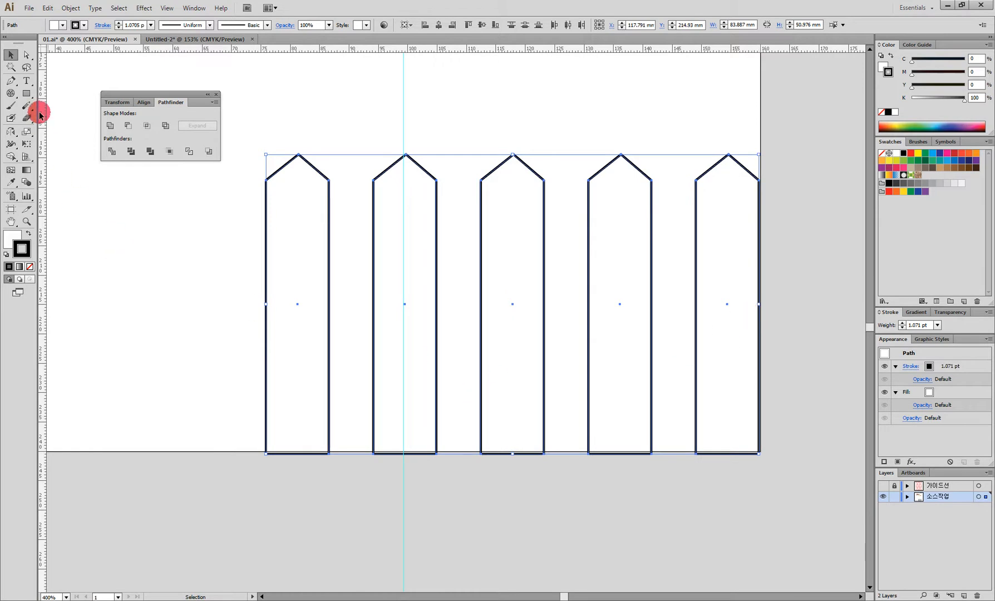
Step: Draw a horizontal rail about 74.4 by 2.1 mm across the upper pickets and copy it about 8 mm below
left_click(26, 95)
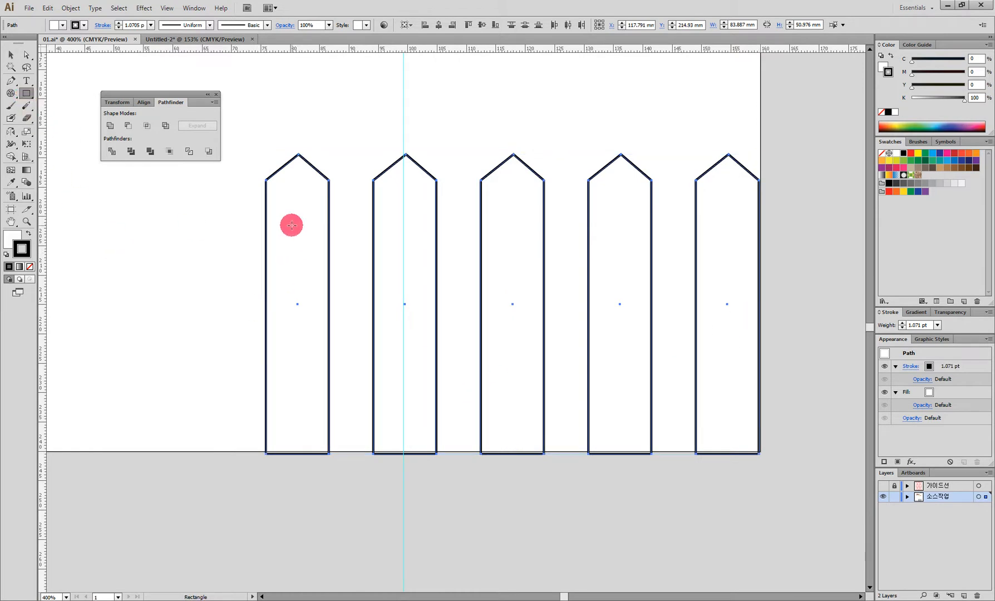
left_click_drag(291, 225, 729, 237)
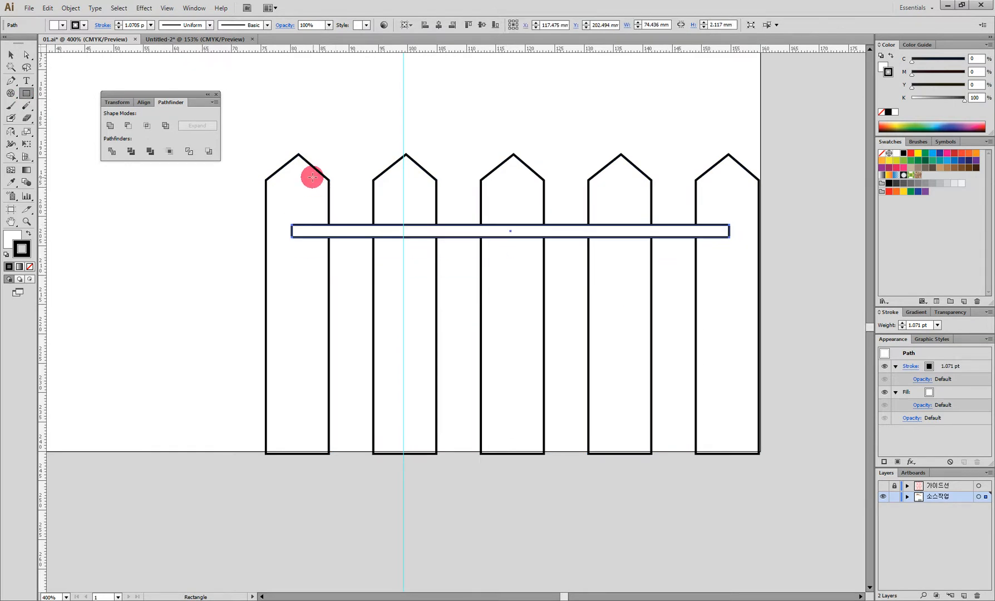
left_click(11, 54)
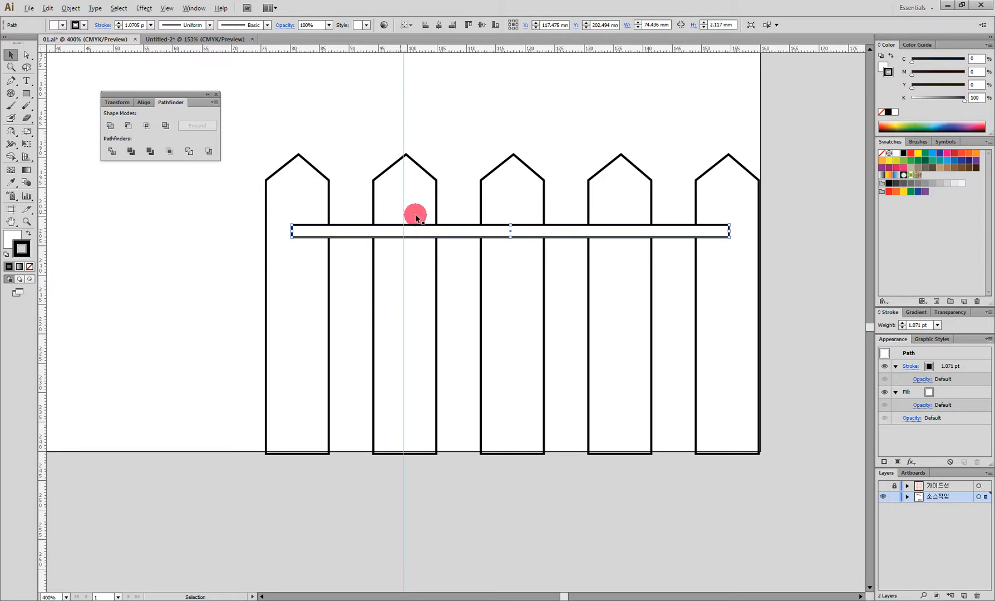
left_click_drag(460, 231, 456, 281)
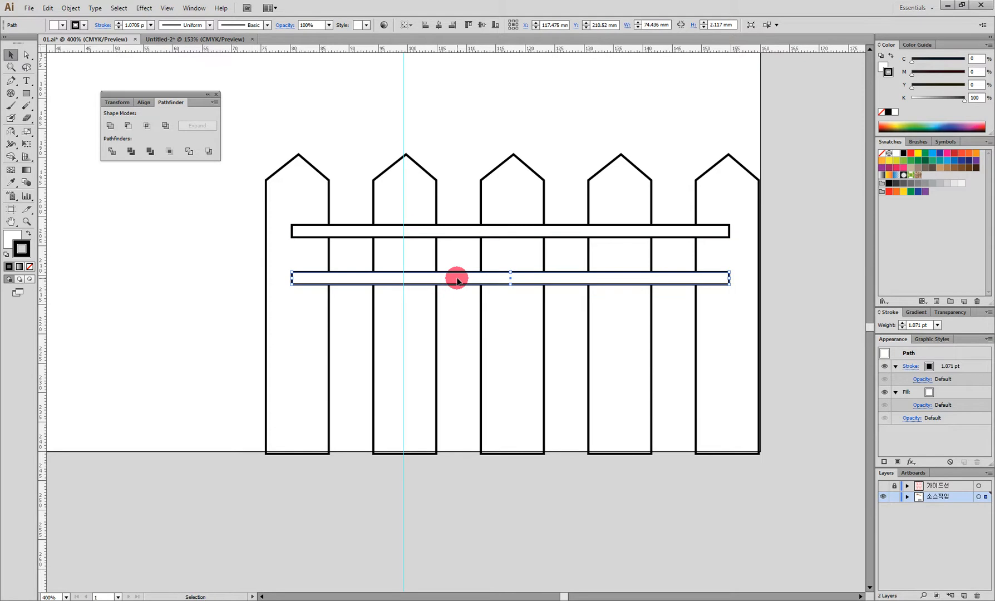
Step: Unite the five pickets and both horizontal rails into a single fence shape
left_click_drag(271, 132, 730, 412)
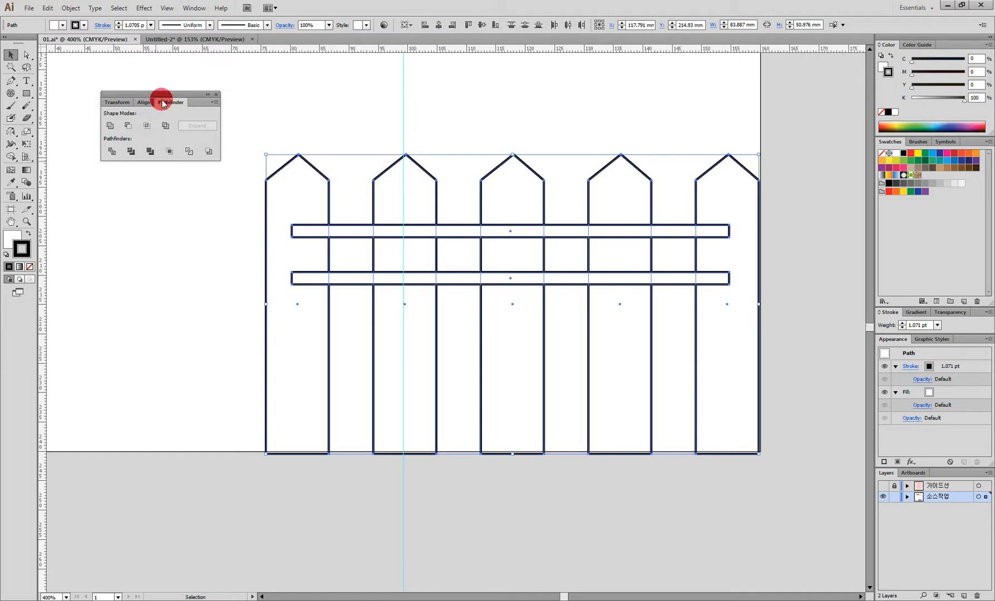
left_click(111, 126)
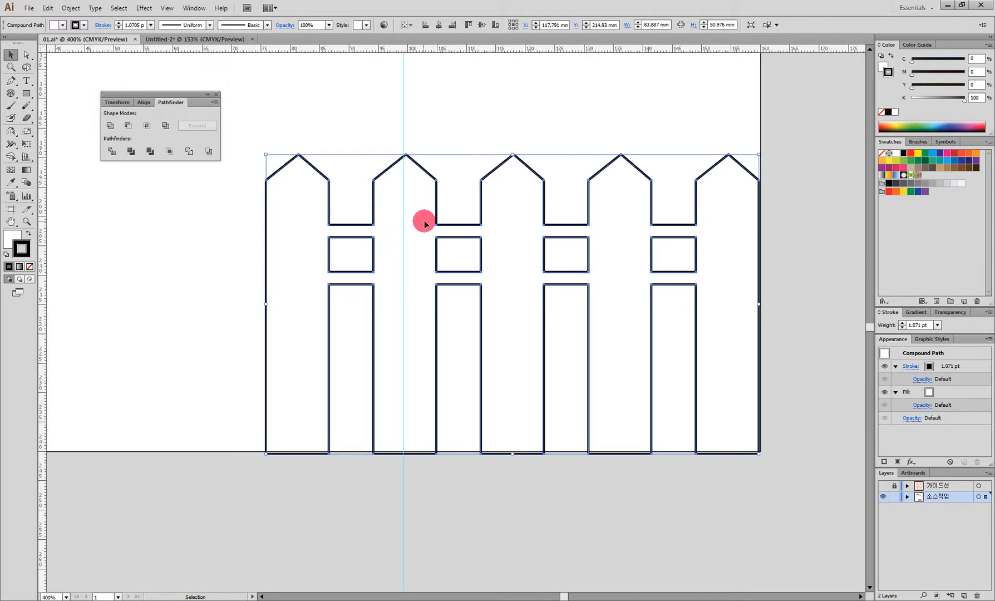
Step: Draw a rectangle about 160 by 33 mm across the artboard above the fence, with a 3.9 mm square inside its upper-left corner
key("space")
left_click_drag(430, 193, 573, 563)
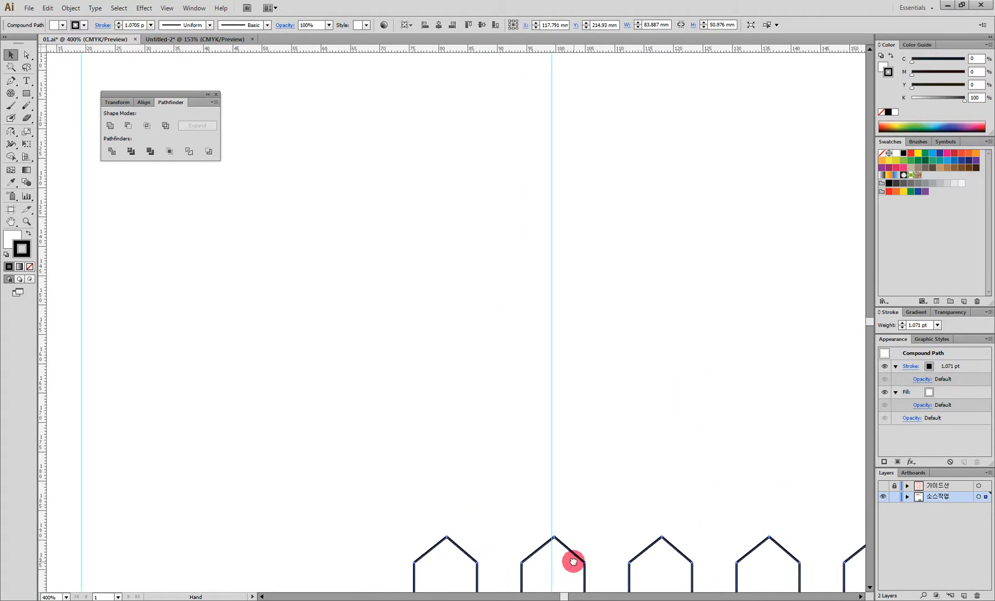
left_click_drag(340, 285, 385, 371)
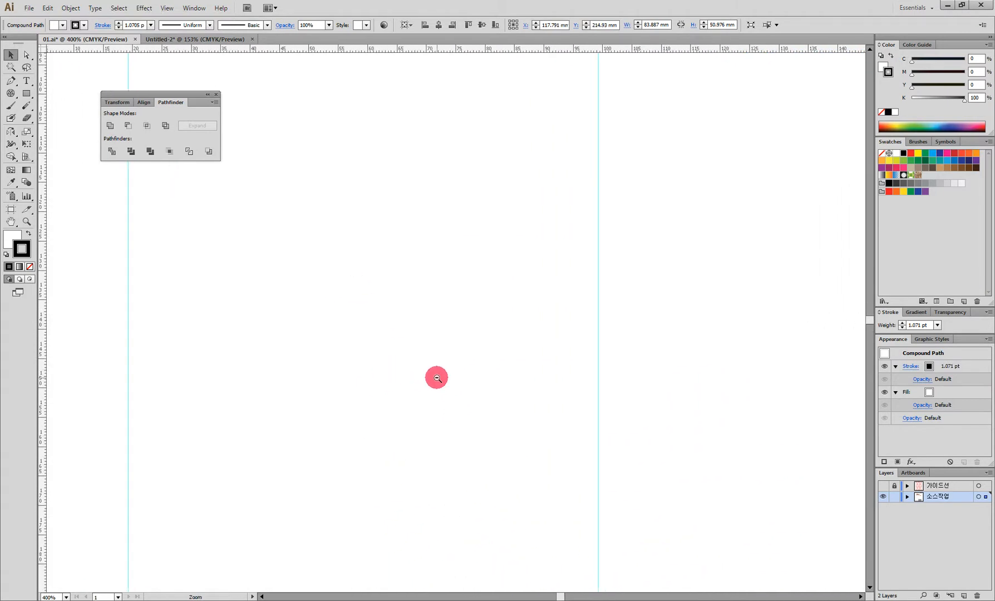
left_click(437, 378, "ctrl+alt")
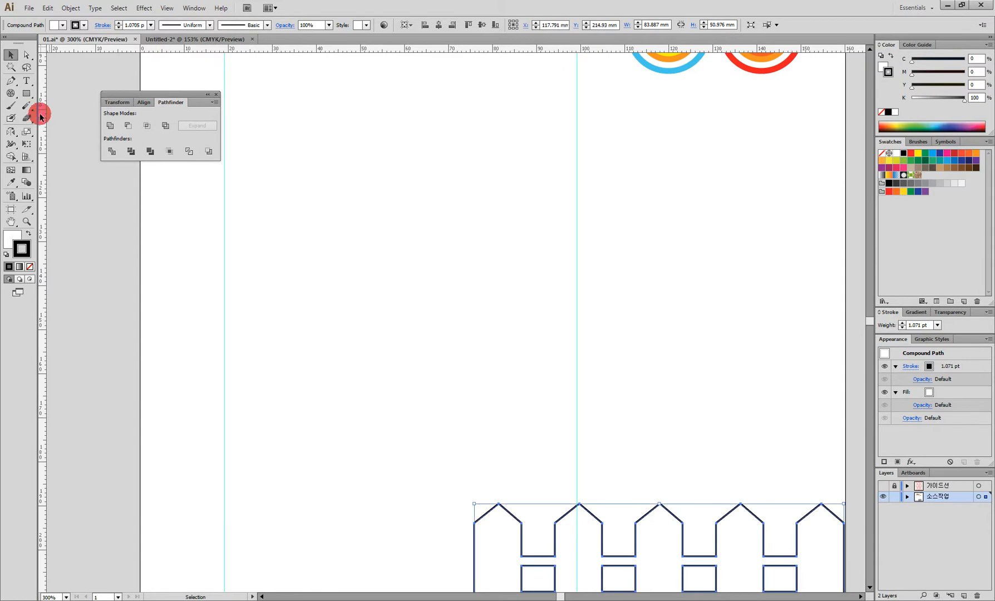
left_click(25, 94)
left_click_drag(457, 278, 377, 284)
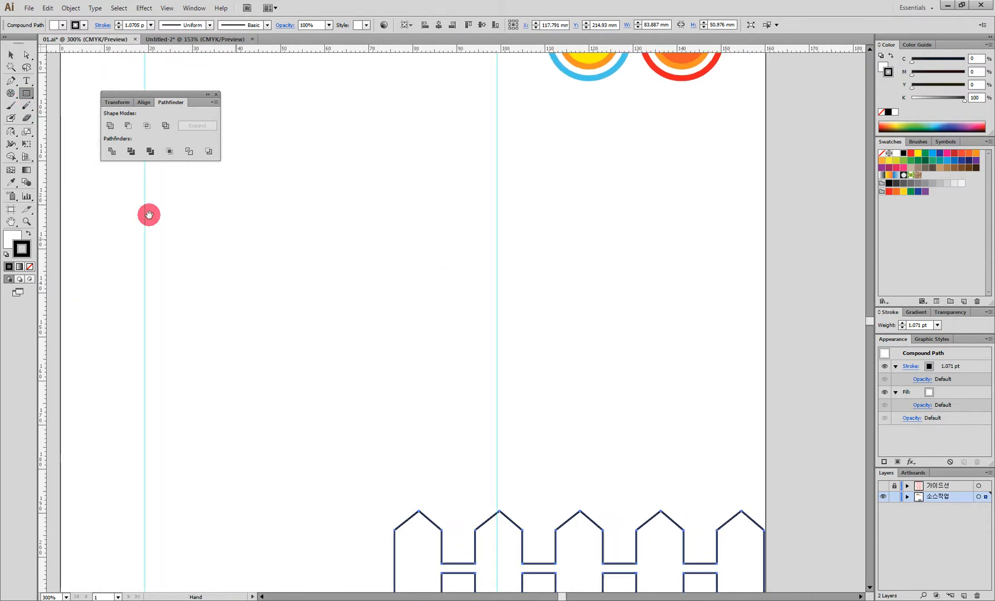
mouse_move(61, 177)
left_mouse_down()
mouse_move(333, 260)
mouse_move(533, 300)
mouse_move(637, 285)
mouse_move(746, 296)
mouse_move(766, 321)
left_mouse_up()
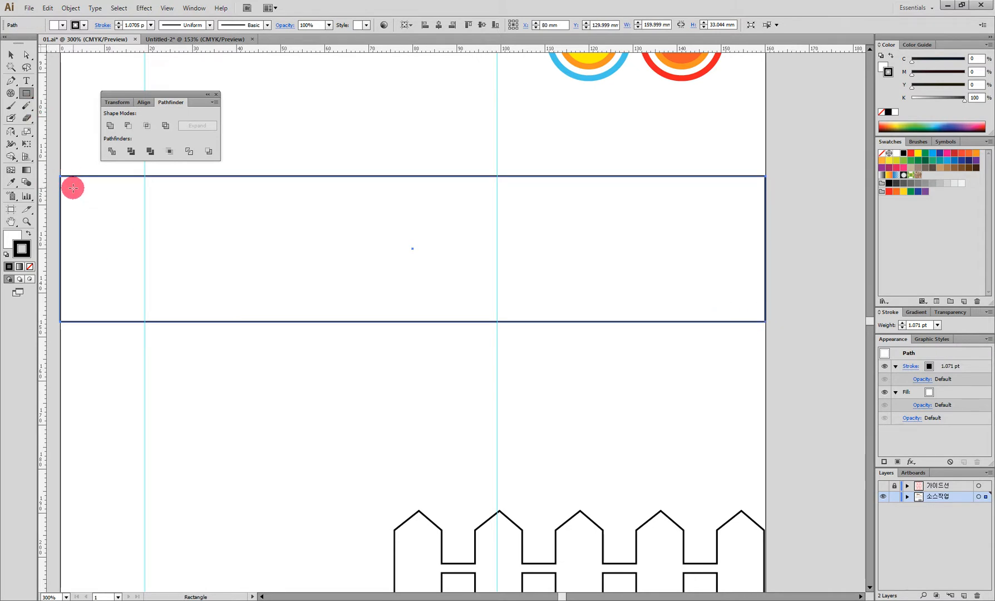
left_click_drag(67, 183, 82, 203)
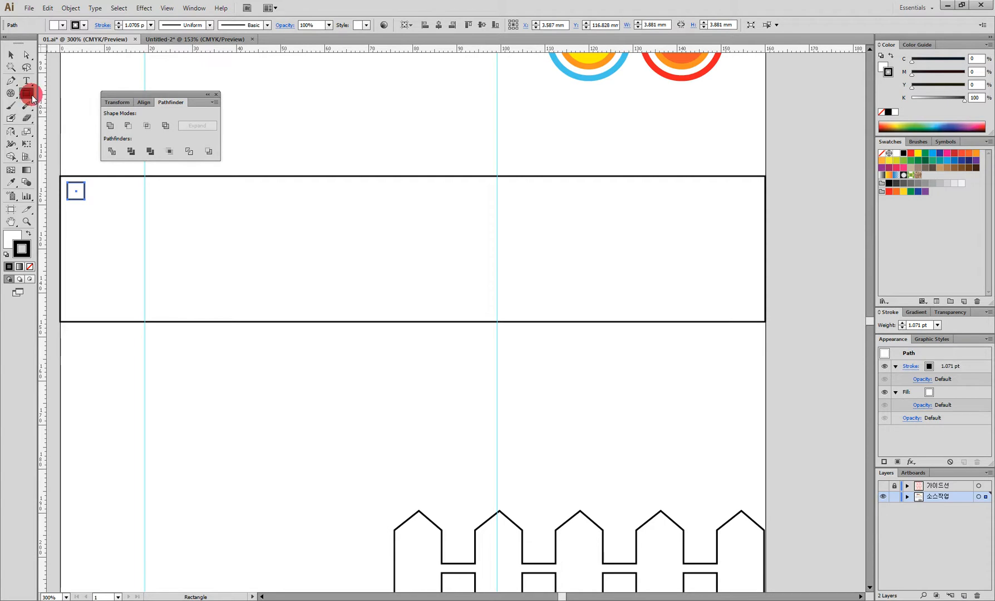
Step: Try to repeat the small square to the right as an evenly spaced row of eight
left_click(10, 54)
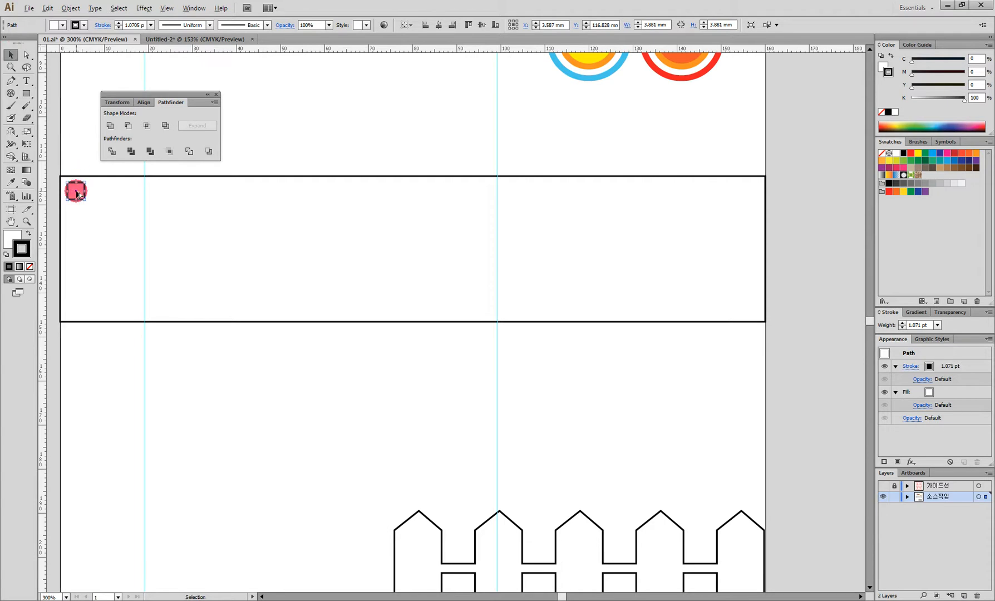
left_click_drag(103, 193, 102, 193)
key("ctrl+d")
key("ctrl+d")
key("ctrl+d")
key("ctrl+d")
key("ctrl+d")
key("ctrl+d")
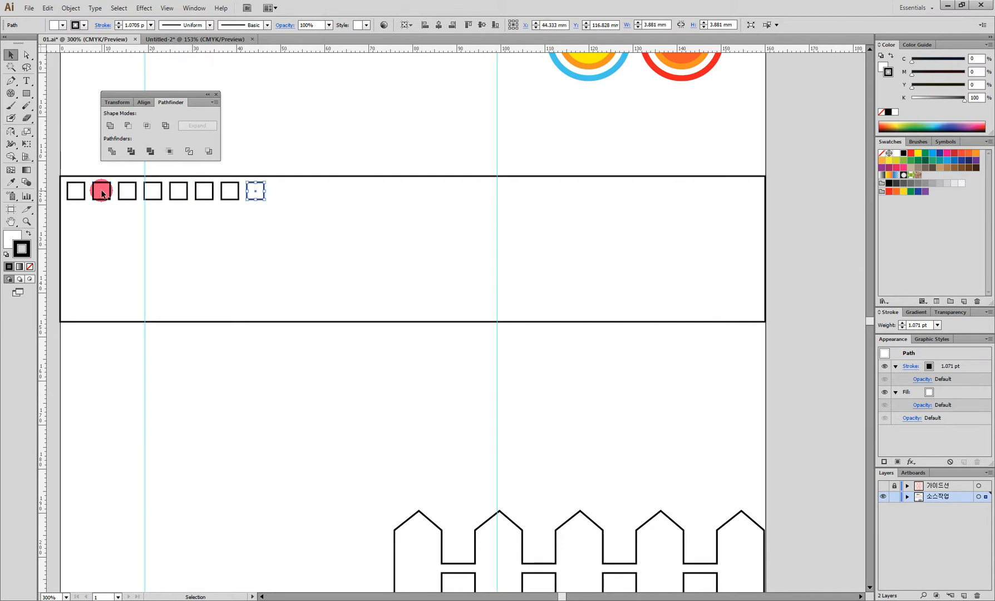
Step: Undo the repeated copies of the small square, keeping only the original
left_click(281, 221)
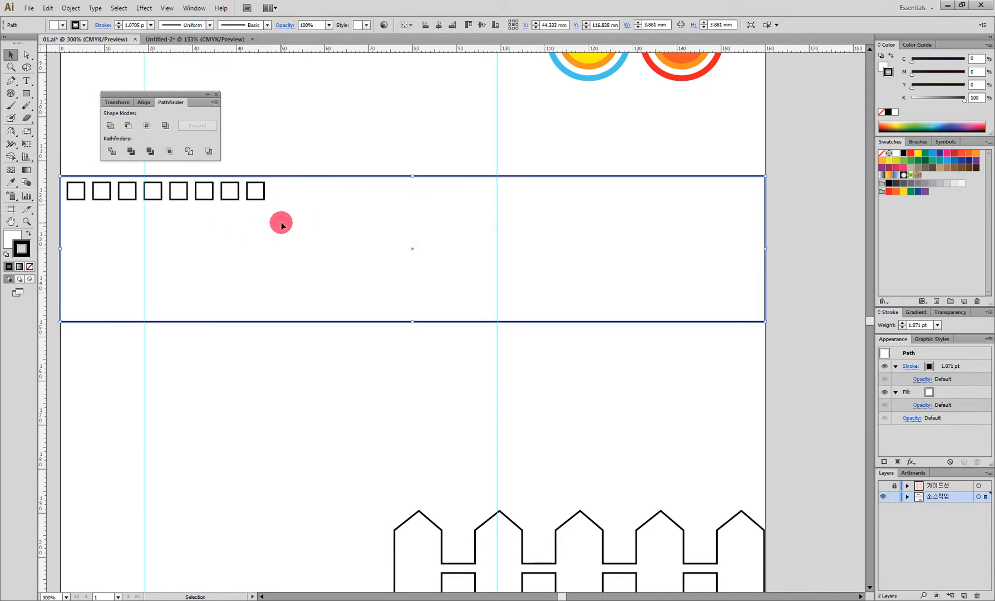
left_click_drag(284, 155, 241, 195)
key("ctrl+z")
key("ctrl+z")
key("ctrl+z")
key("ctrl+z")
key("ctrl+z")
key("ctrl+z")
key("ctrl+z")
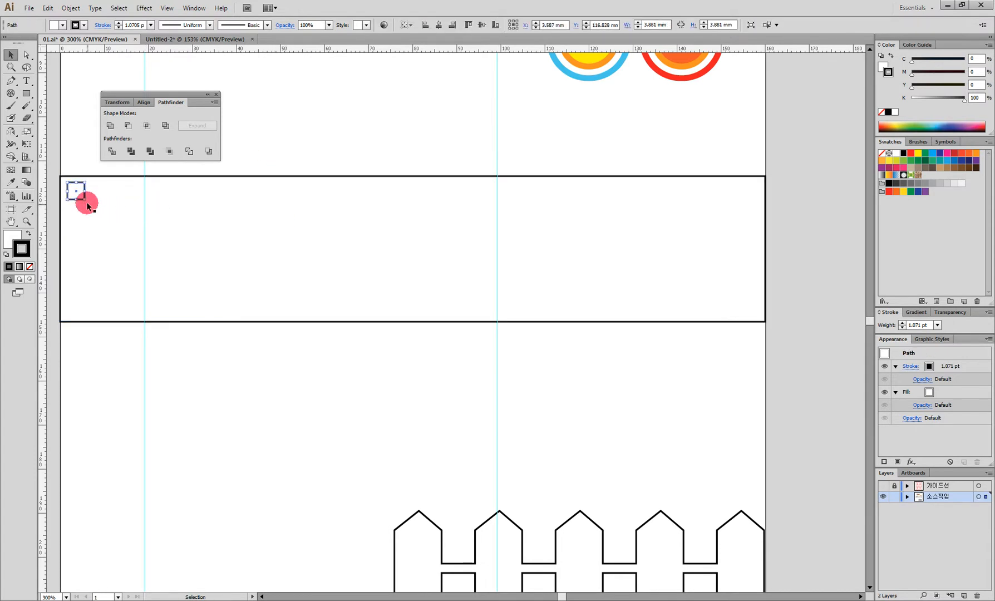
Step: Scale the small square down to about 2.9 mm and copy it horizontally to the wide rectangle's right end
left_click_drag(84, 198, 81, 195)
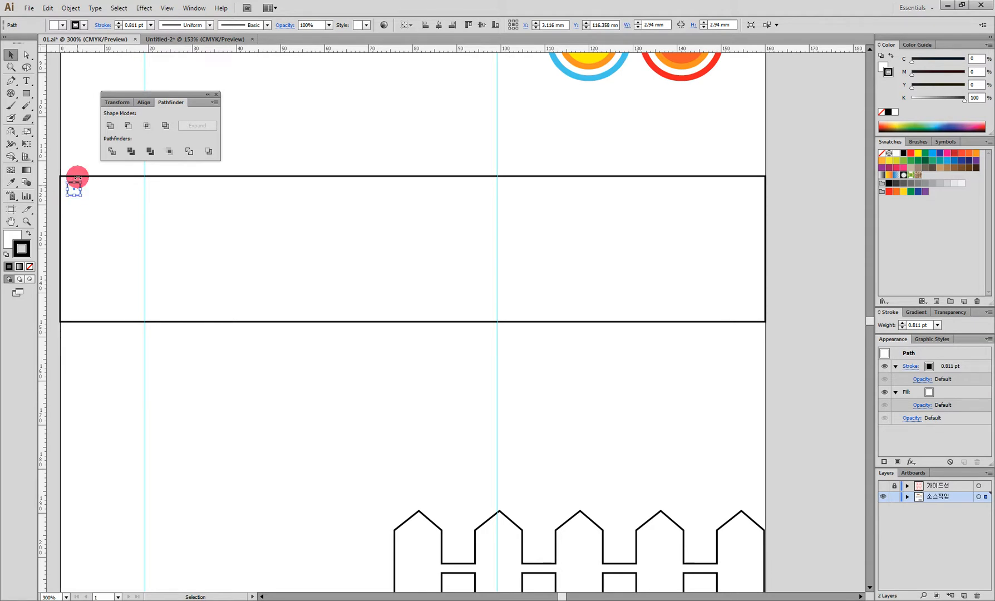
left_click(85, 152)
left_click_drag(73, 189, 747, 255)
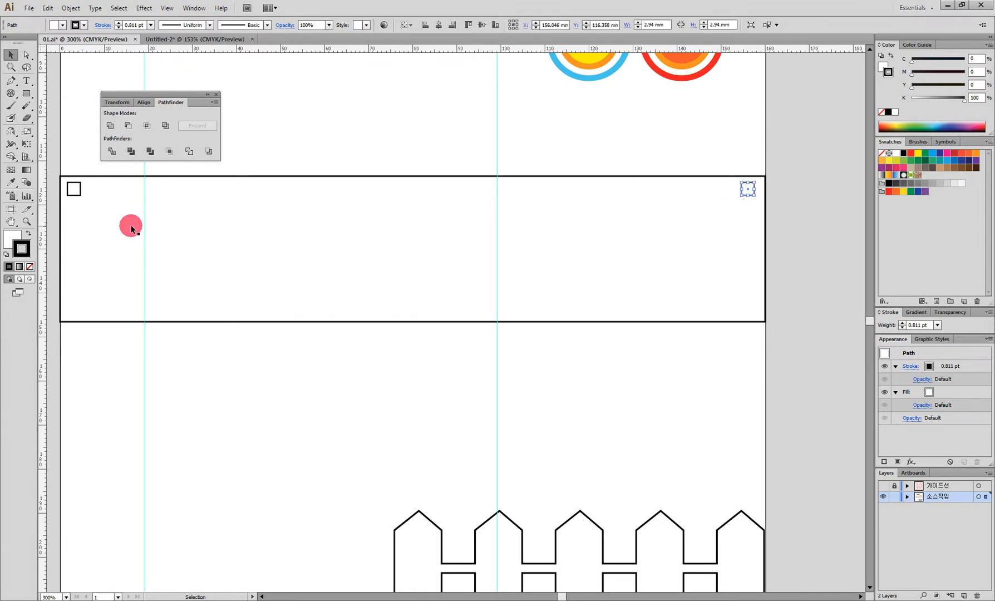
Step: Blend the two small squares at the opposite ends of the wide rectangle
left_click(26, 185)
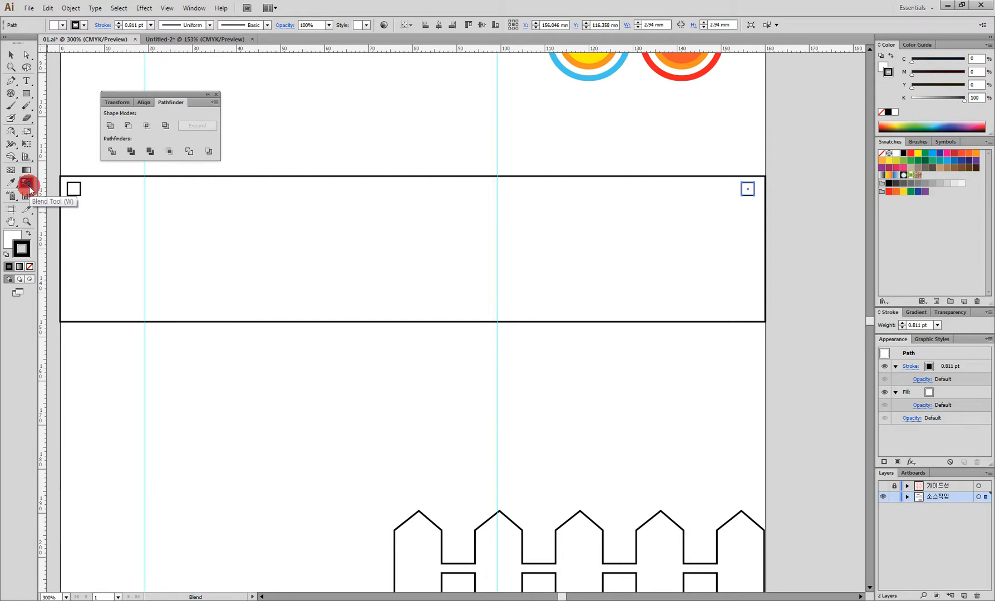
left_click(72, 189)
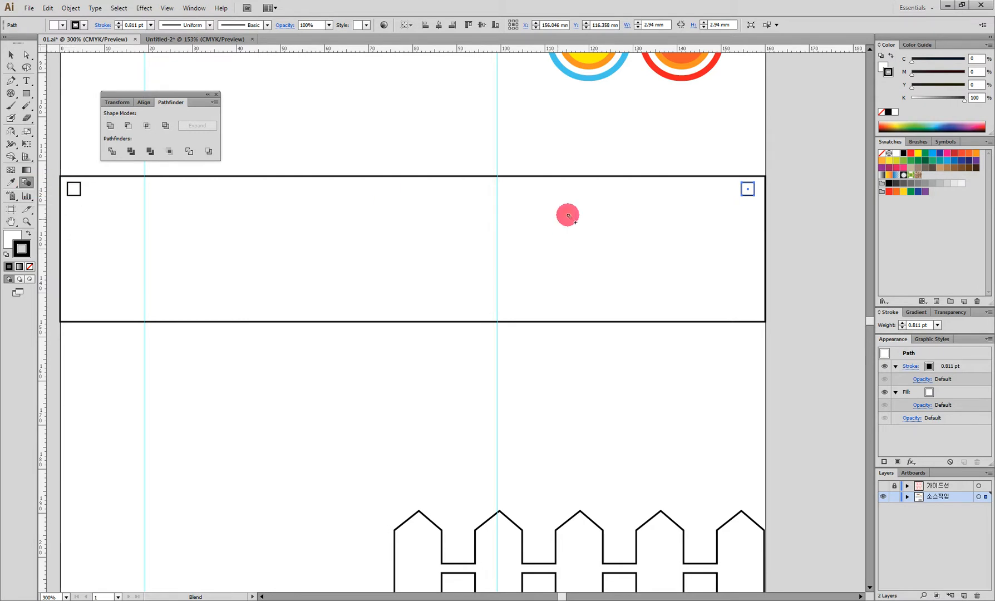
left_click(748, 189)
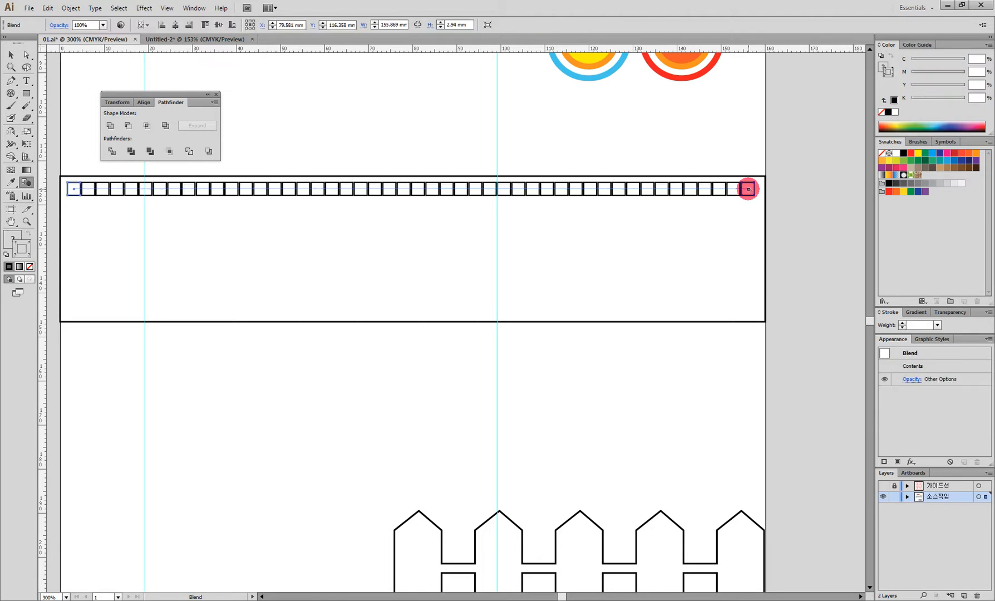
Step: Set the blend spacing to Specified Steps with 30 steps, using the preview
double_click(26, 184)
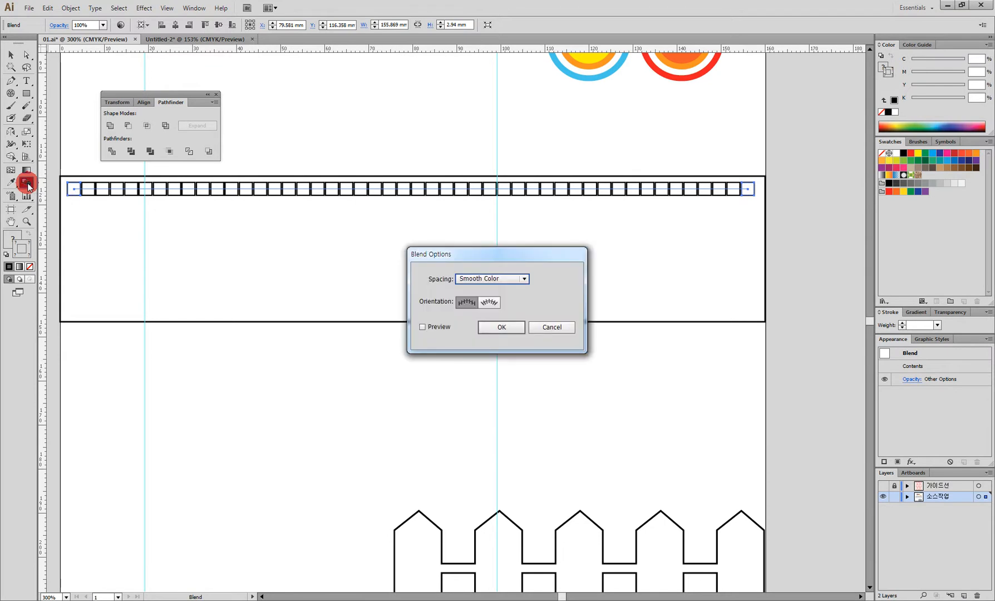
left_click(525, 279)
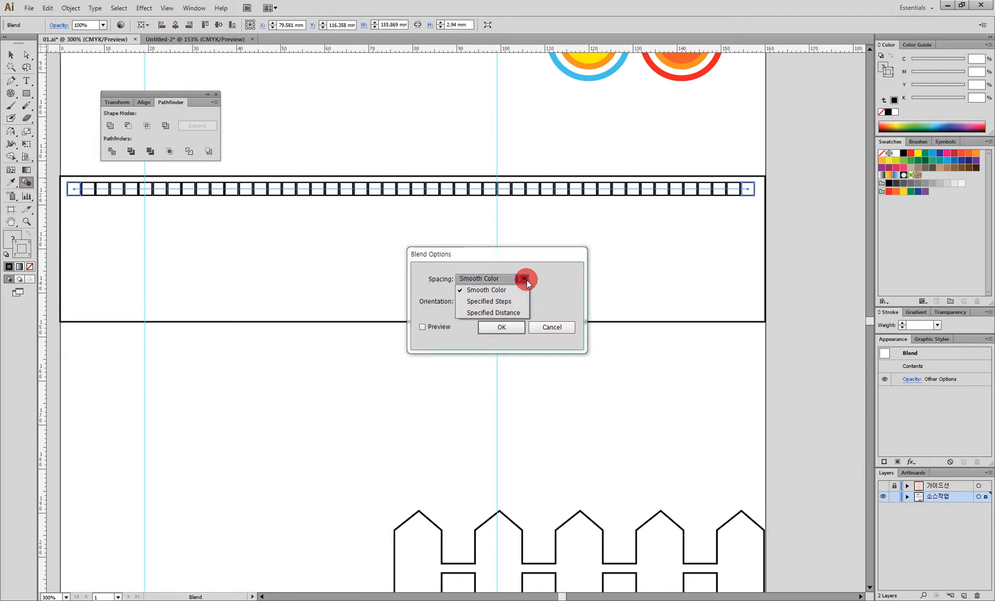
left_click(507, 304)
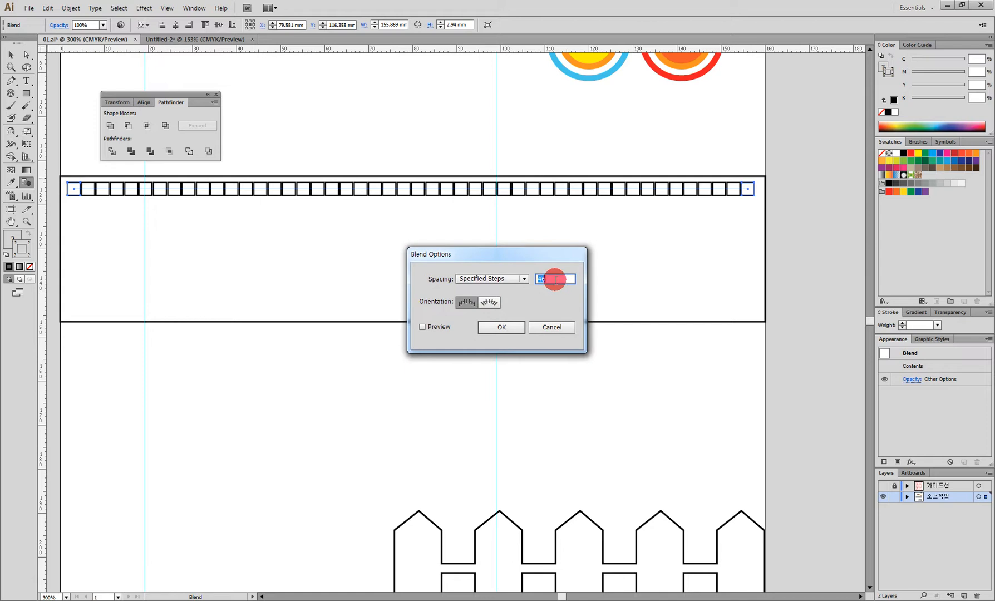
scroll(555, 280, "down", 5)
left_click(440, 327)
scroll(554, 280, "down", 1)
scroll(555, 280, "down", 6)
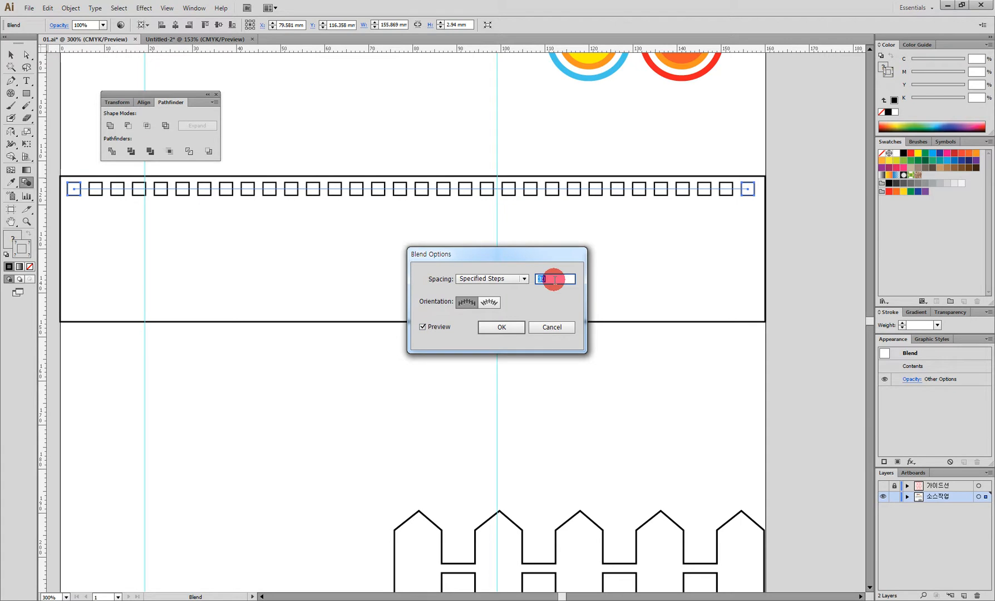
left_click(502, 327)
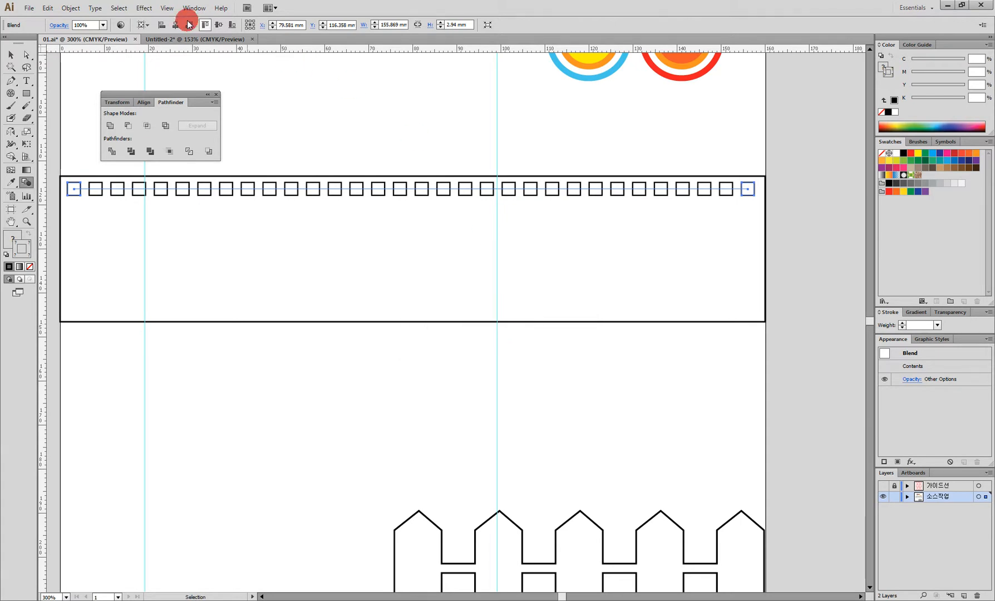
Step: Expand the blend into individual squares, checking the paths in Outline view before returning to Preview
left_click(167, 7)
left_click(185, 20)
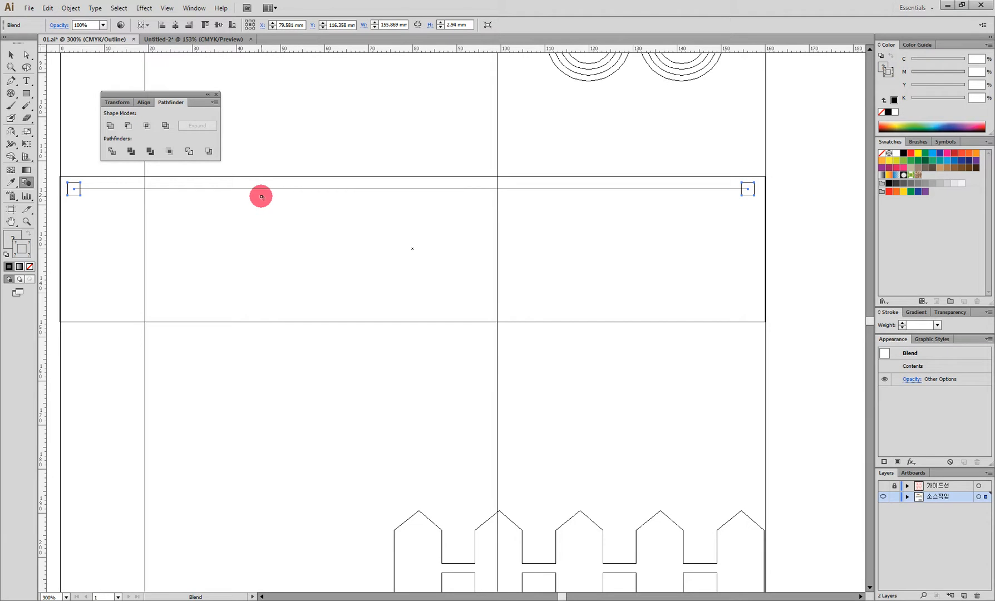
left_click(71, 8)
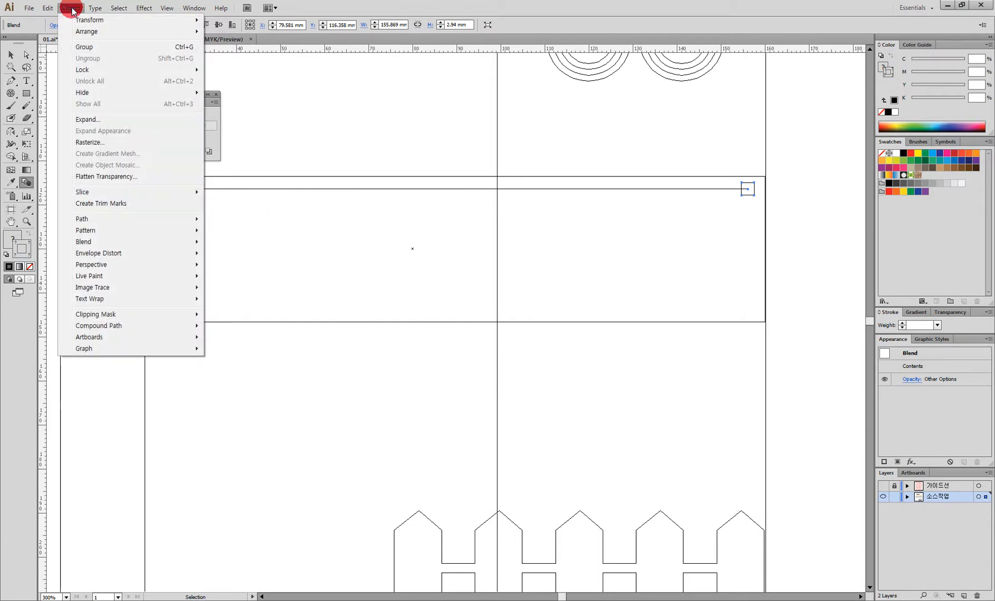
left_click(112, 119)
left_click(595, 363)
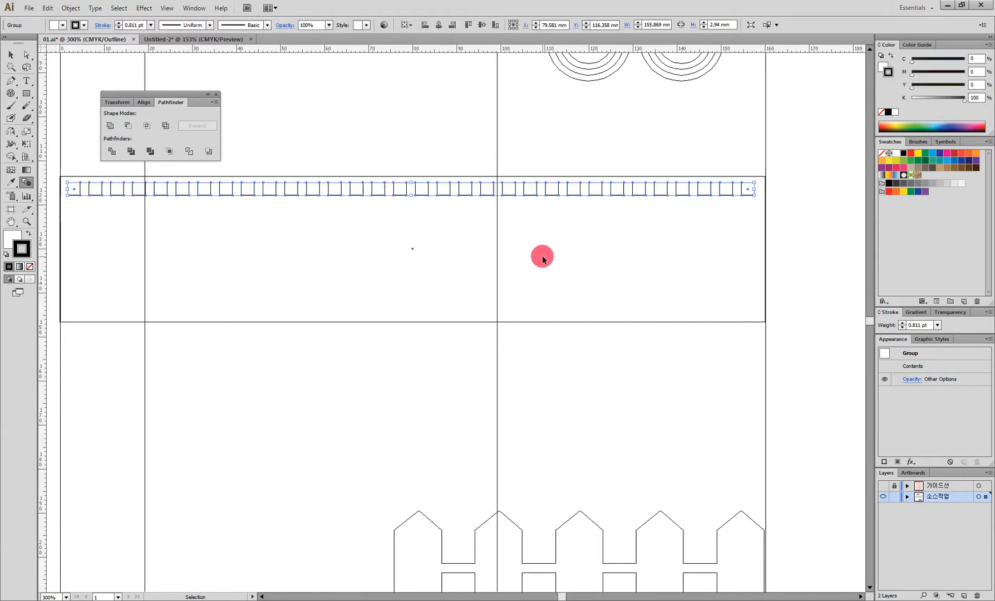
key("ctrl+y")
Step: Copy the row of squares straight down to just above the wide rectangle's bottom edge
left_click(11, 55)
left_click_drag(111, 194, 120, 313)
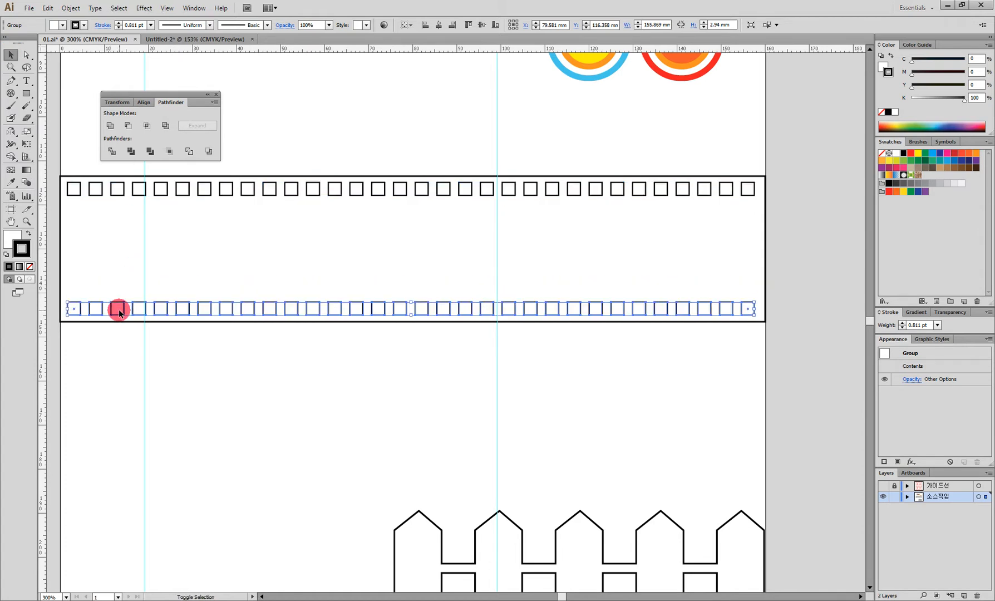
left_click(308, 154)
Step: Try drawing a rounded rectangle about 31.5 by 18.9 mm between the square rows, and undo it
left_click(26, 93)
left_click_drag(26, 97, 81, 106)
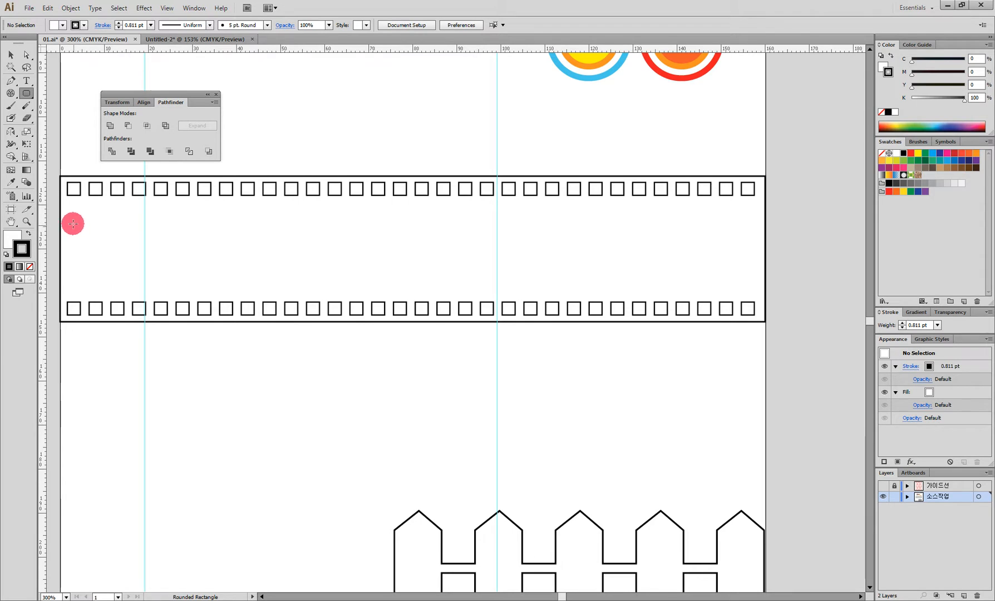
left_click_drag(69, 207, 207, 290)
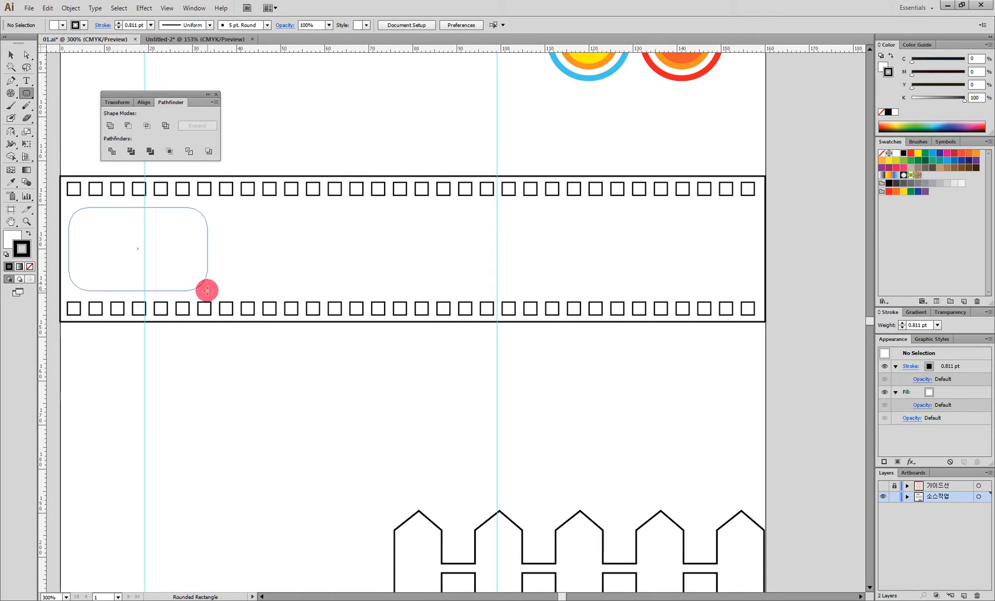
left_click_drag(207, 290, 207, 290)
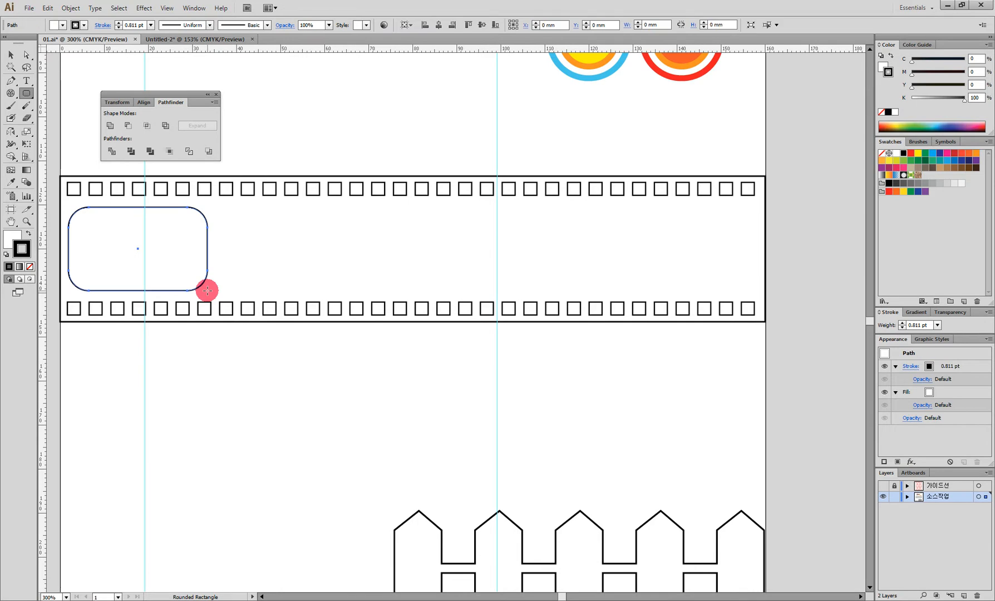
key("ctrl+z")
Step: Try a rounded rectangle 31.5149 by 18.9325 mm with a 1 mm corner radius, and delete it
left_click(29, 99)
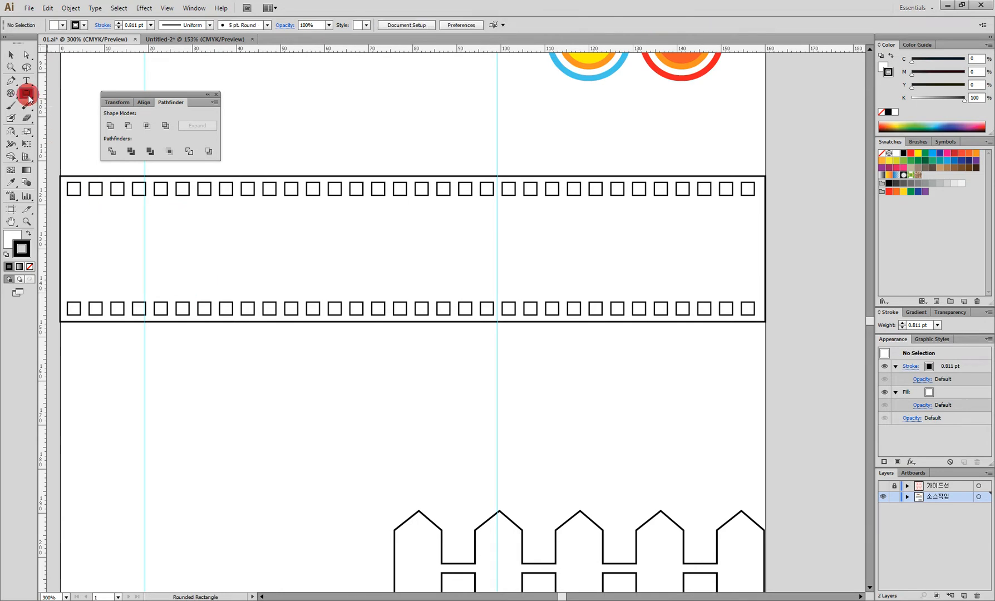
left_click(70, 203)
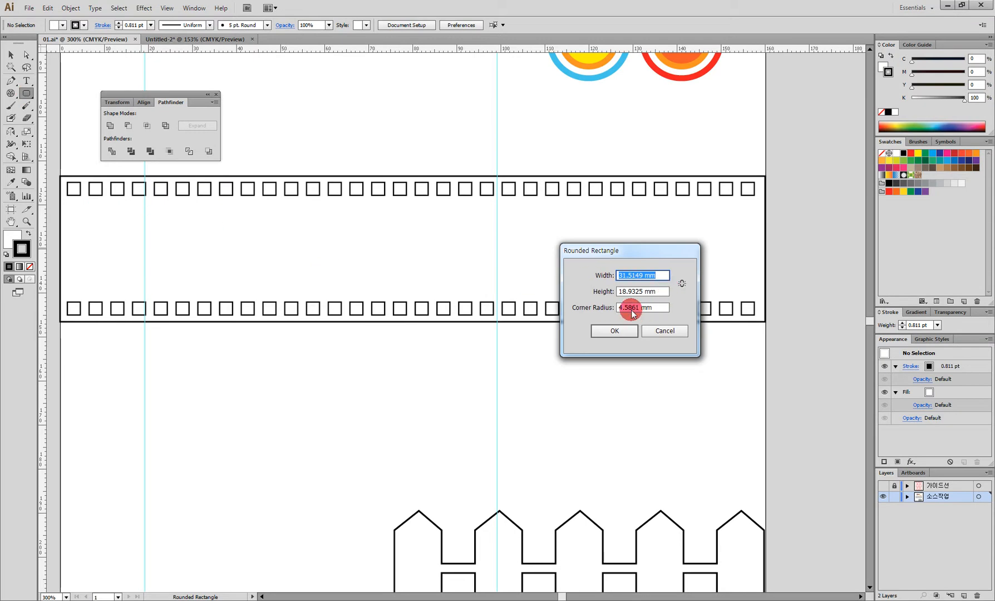
left_click_drag(660, 310, 556, 311)
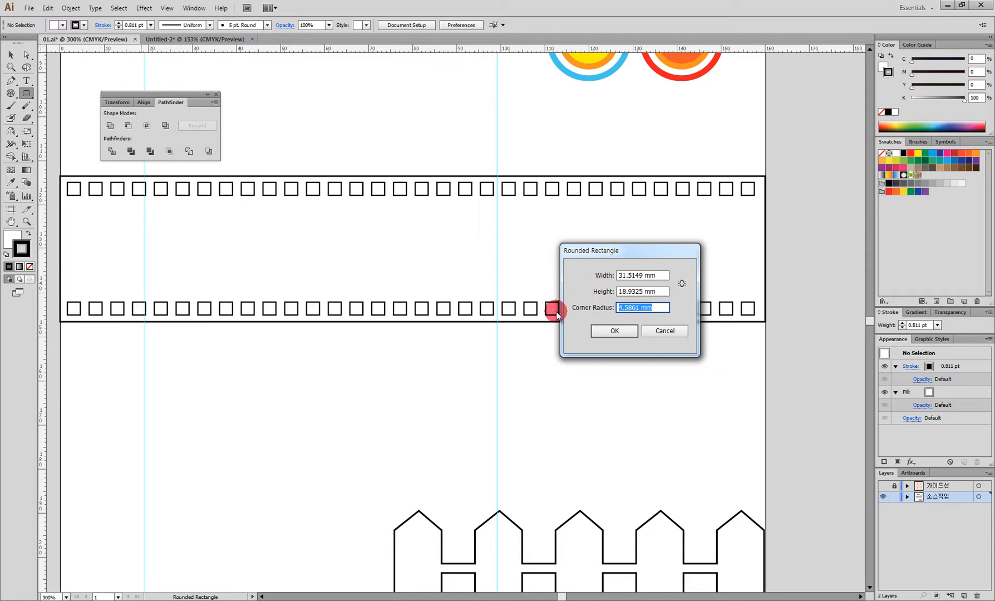
type("1")
left_click(615, 331)
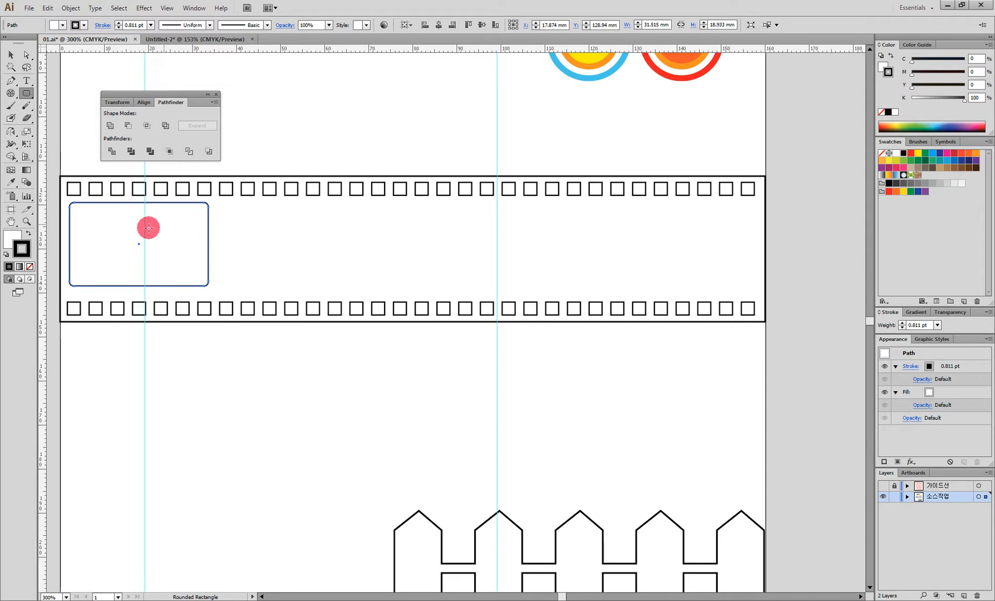
key("Delete")
Step: Draw a rounded rectangle frame about 34 by 21 mm at the filmstrip's left end, adjusting its corner roundness while drawing
left_click_drag(67, 203, 229, 293)
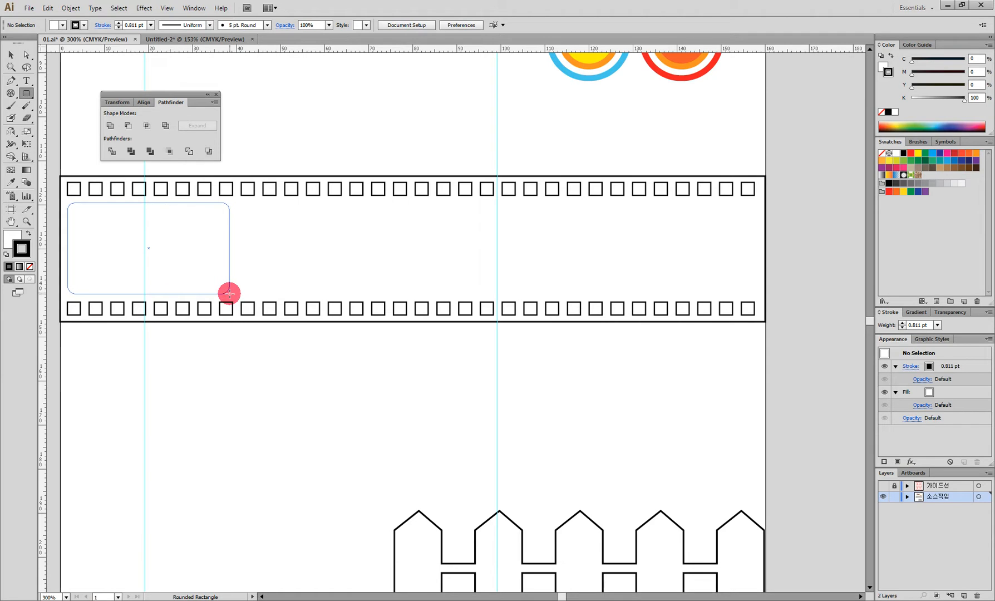
key("Up")
key("Up")
key("Up")
key("Up")
key("Up")
key("Down")
key("Down")
key("Down")
key("Down")
left_click_drag(229, 293, 217, 293)
left_click(11, 57)
left_click(231, 233)
left_click(11, 68)
left_click(11, 54)
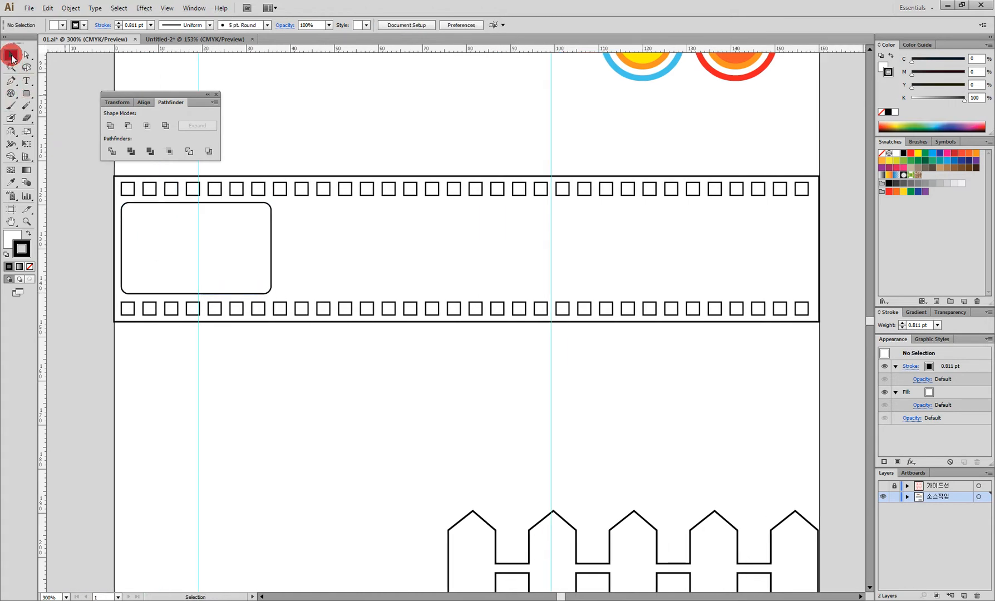
Step: Copy the rounded frame horizontally along the filmstrip and repeat the copy until there are five evenly spaced frames
left_click_drag(159, 266, 317, 280)
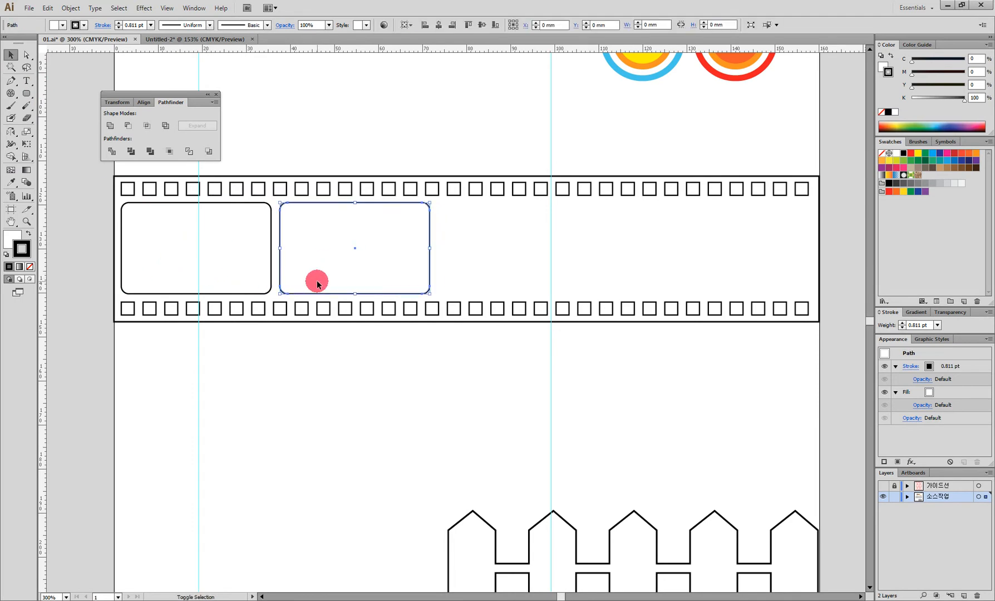
key("ctrl+d")
key("ctrl+d")
key("ctrl+d")
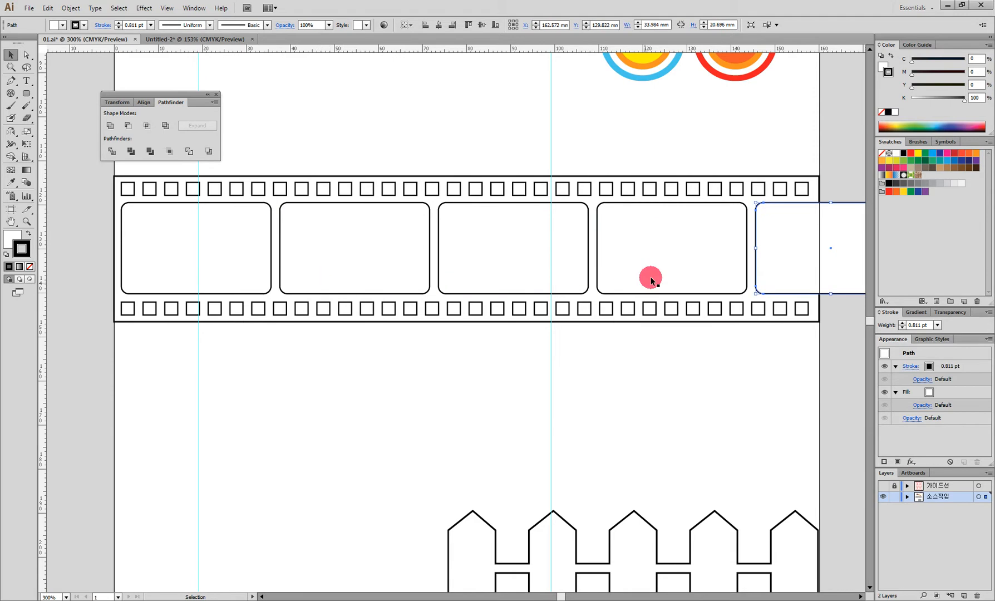
Step: Fit the five rounded frames into the filmstrip's width, about 156.3 mm overall, and shorten them from their bottom edge
left_click(650, 277, "shift")
left_click(513, 262, "shift")
left_click(382, 253, "shift")
left_click(211, 234, "shift")
left_click_drag(629, 279, 474, 300)
mouse_move(751, 273)
left_mouse_down()
mouse_move(646, 273)
mouse_move(657, 277)
left_mouse_up()
left_click_drag(515, 328, 633, 338)
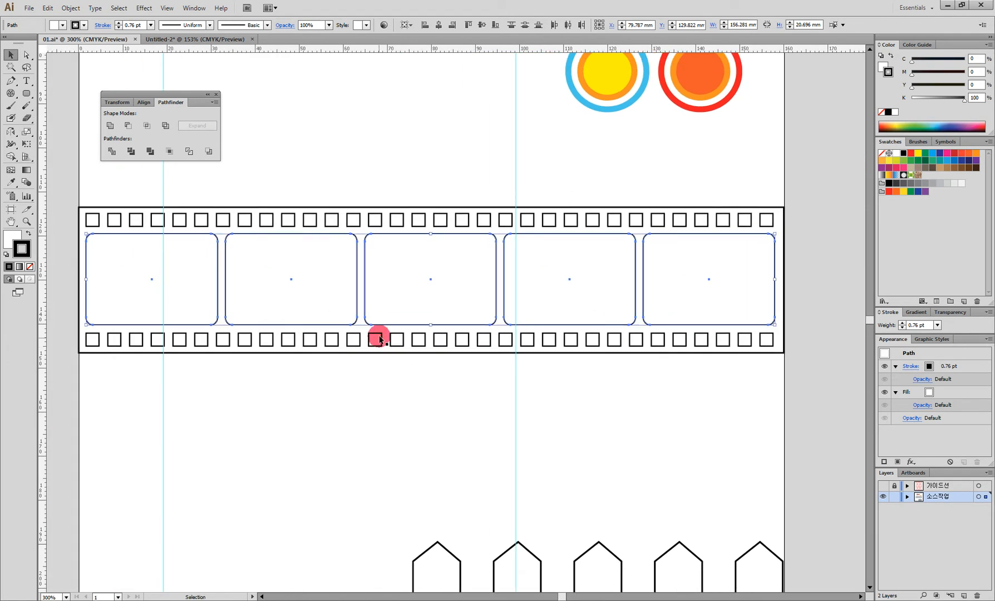
mouse_move(430, 326)
left_mouse_down()
mouse_move(433, 288)
mouse_move(444, 328)
mouse_move(446, 320)
left_mouse_up()
Step: Move the lower row of squares up beneath the frames and reduce the wide rectangle's height to about 28.7 mm
left_click(443, 340)
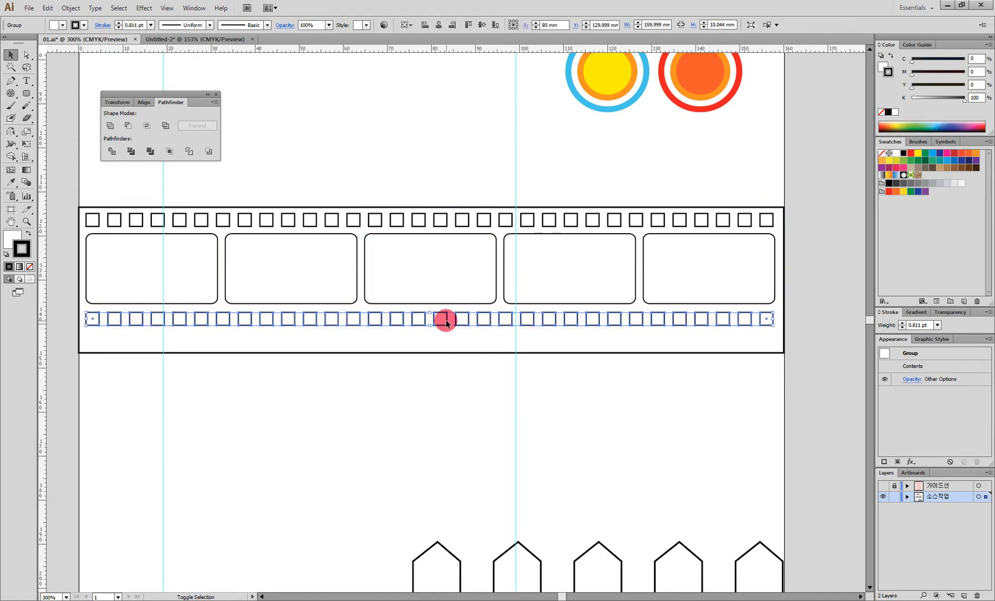
left_click(436, 359)
left_click(436, 354)
left_click_drag(432, 354, 438, 333)
left_click(603, 398)
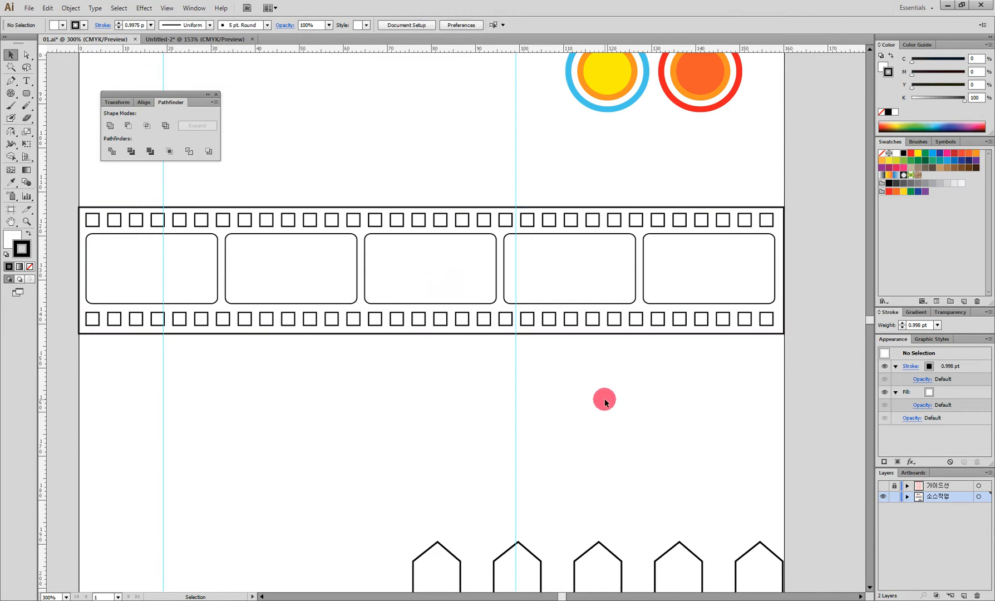
Step: Fill the filmstrip's wide rectangle with black, K 100%
left_click(620, 333)
left_click(881, 62)
left_click_drag(915, 100, 968, 110)
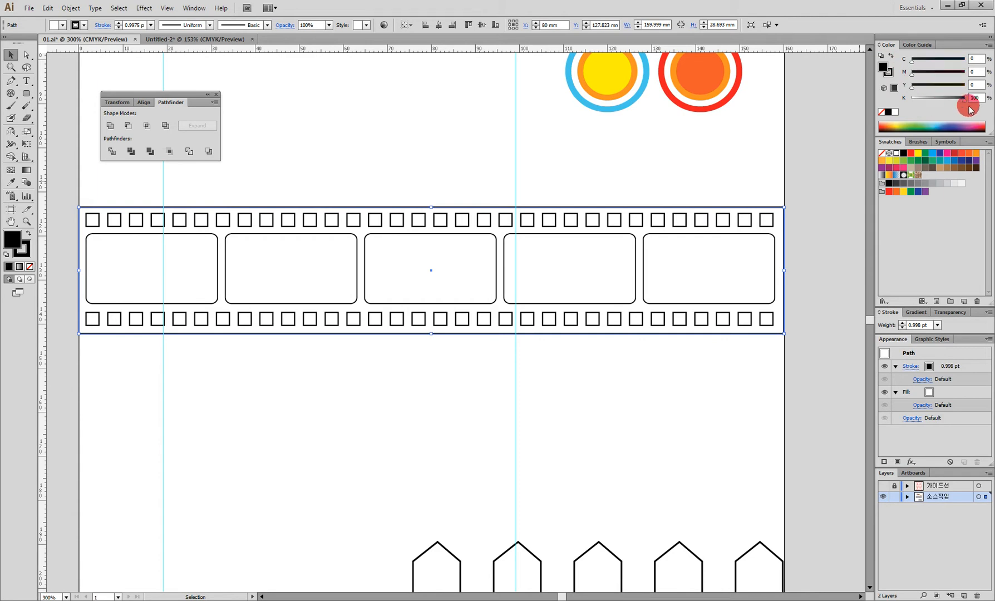
left_click(790, 376)
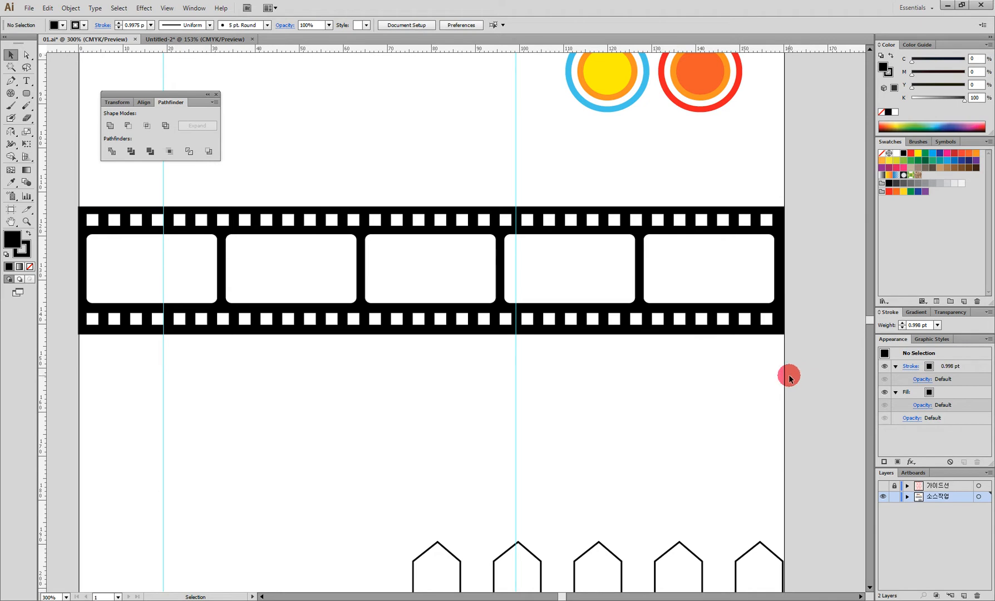
Step: Try grouping all the filmstrip parts, and undo the grouping
left_click(690, 372, "ctrl+alt")
left_click_drag(389, 316, 539, 394)
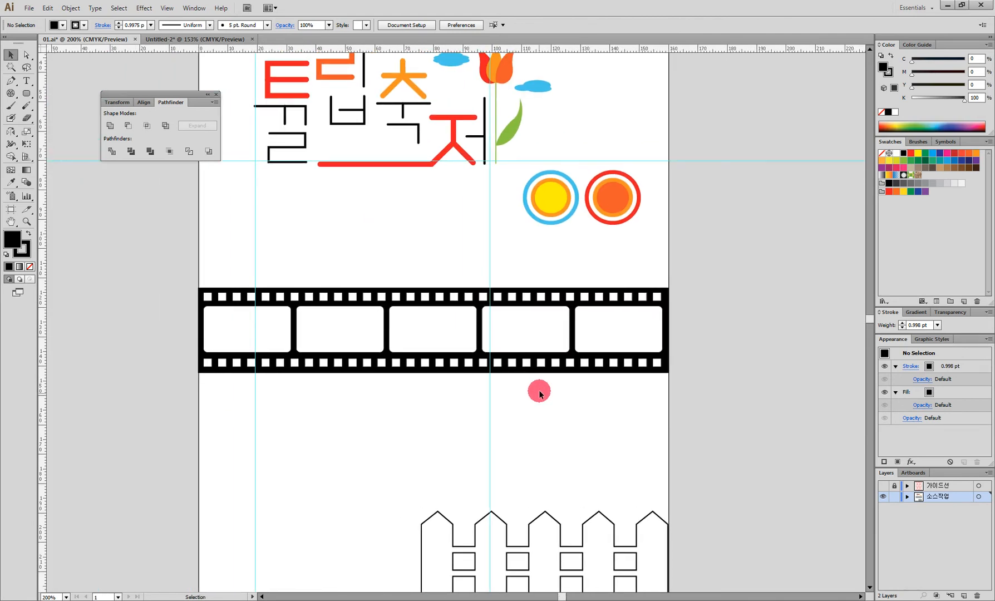
left_click_drag(692, 401, 196, 279)
right_click(396, 305)
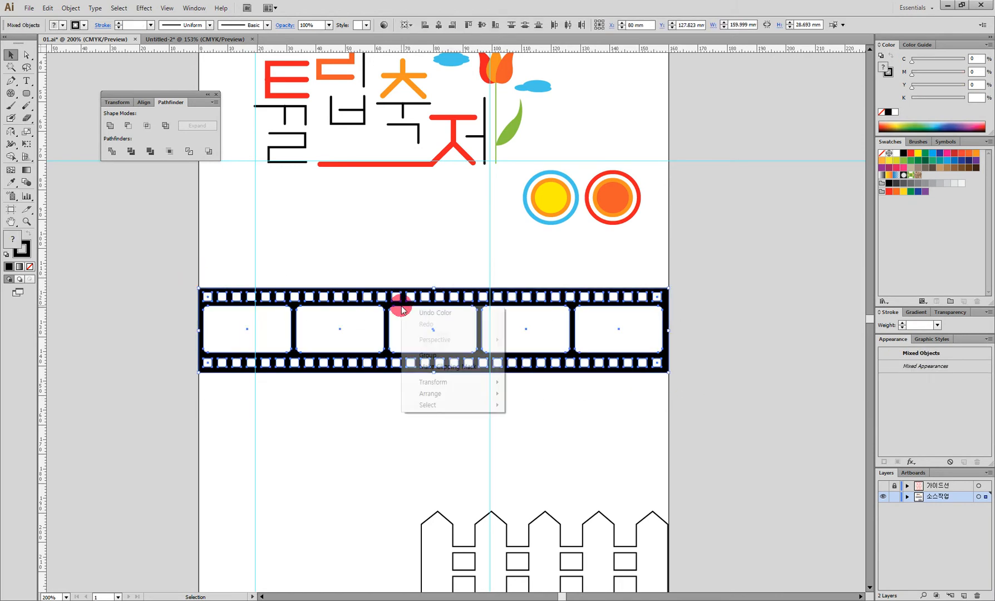
left_click(444, 358)
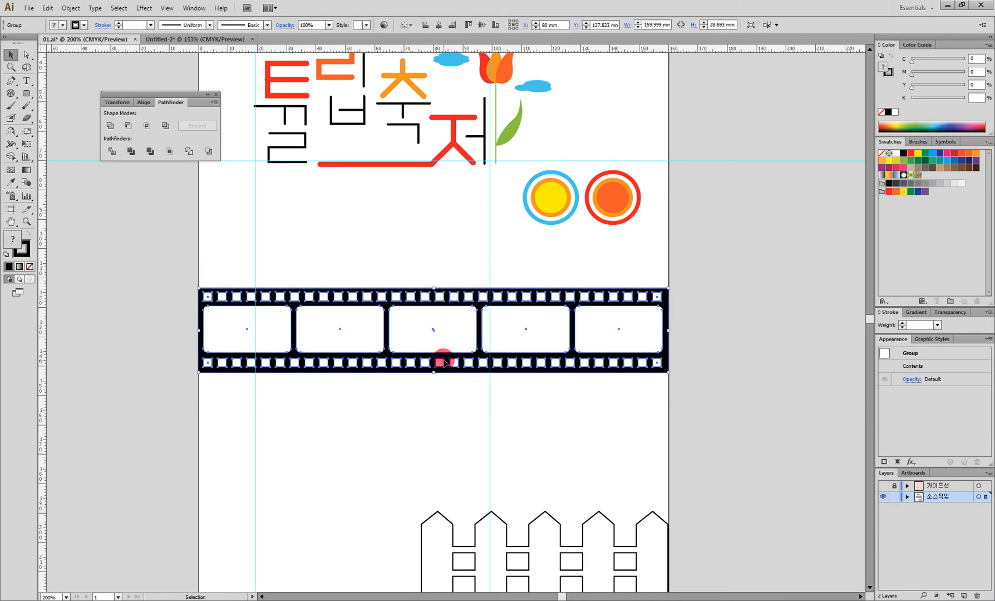
key("ctrl")
left_click(445, 362, "ctrl")
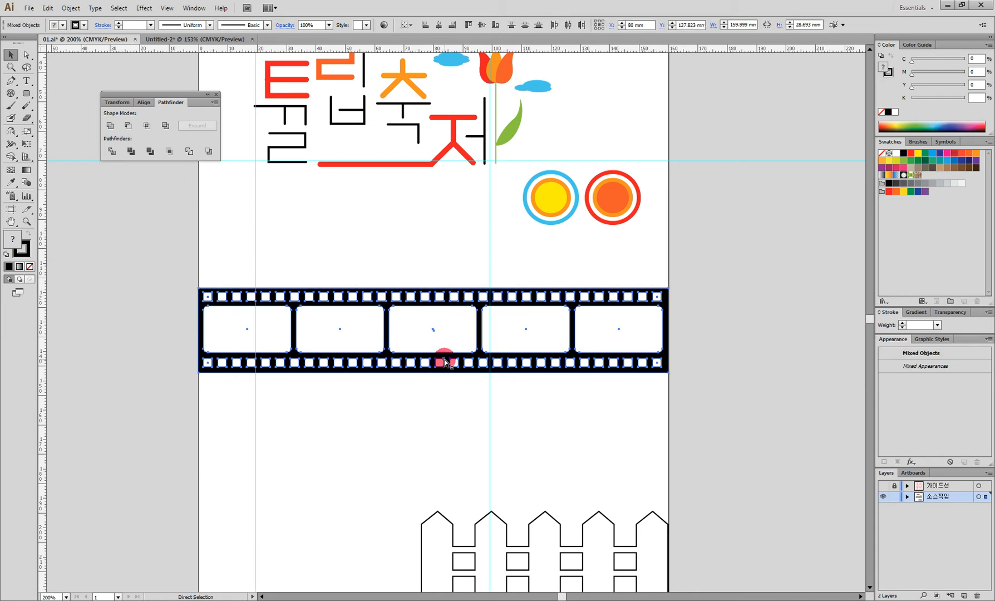
left_click(419, 421)
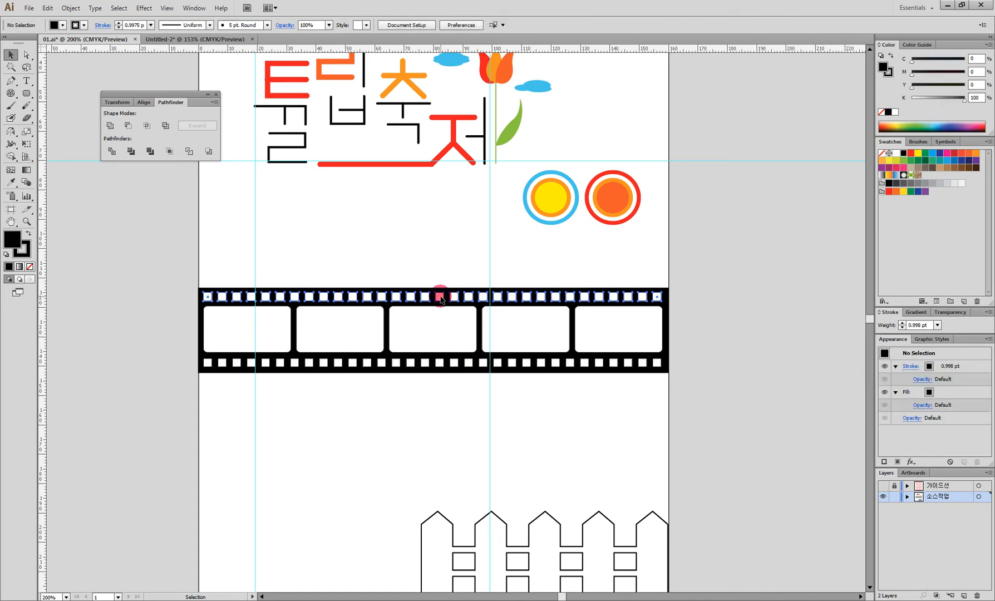
Step: Fill the upper row of squares orange with M 62% and Y 78%, and the lower row pink with M 73%
left_click(439, 298)
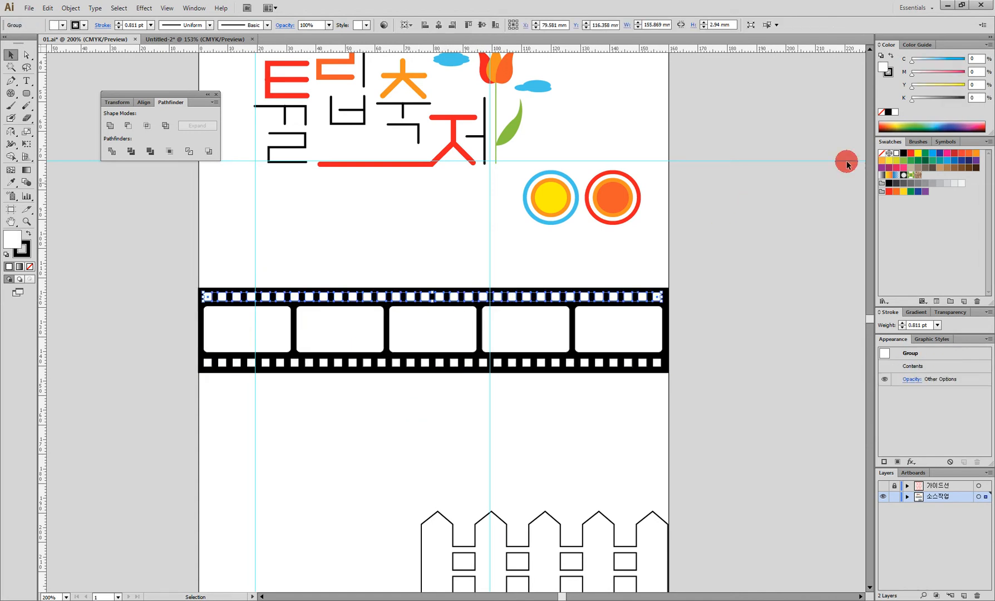
left_click(945, 72)
left_click_drag(937, 88, 955, 89)
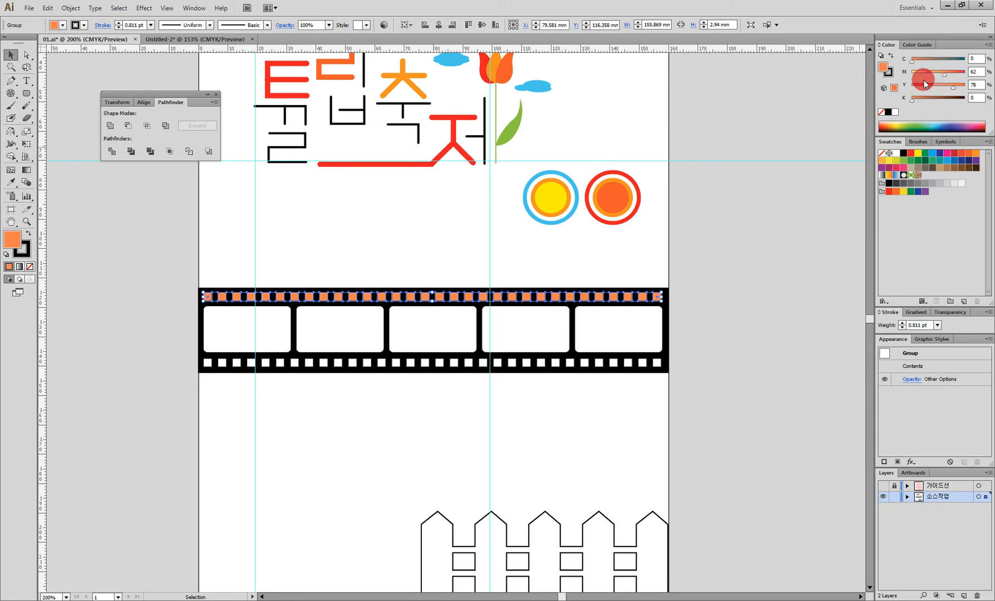
left_click(656, 363)
left_click_drag(939, 72, 950, 71)
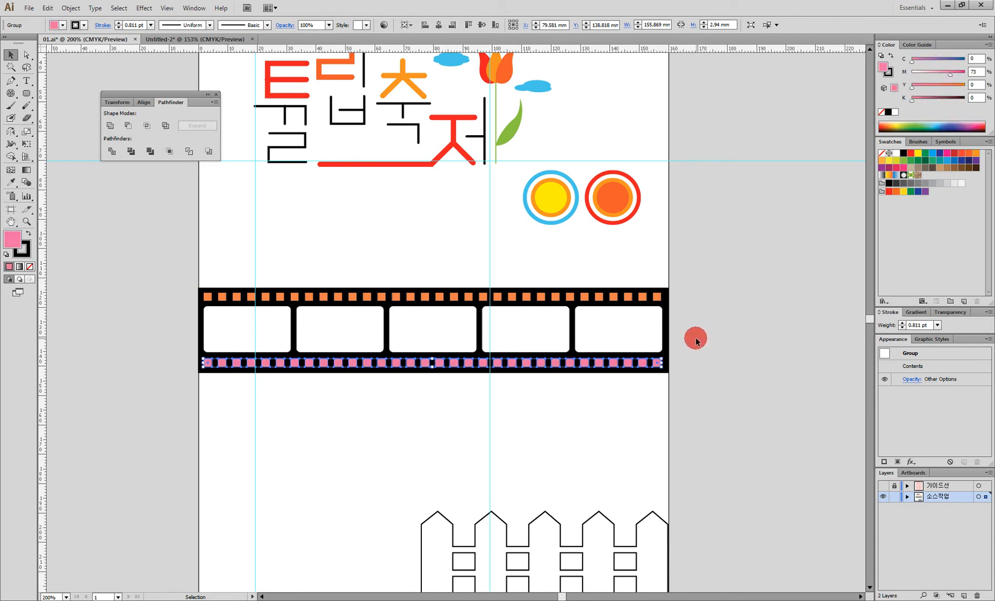
Step: Subtract both rows of squares from the black rectangle with Minus Front to punch the film perforations
left_click(658, 298, "shift")
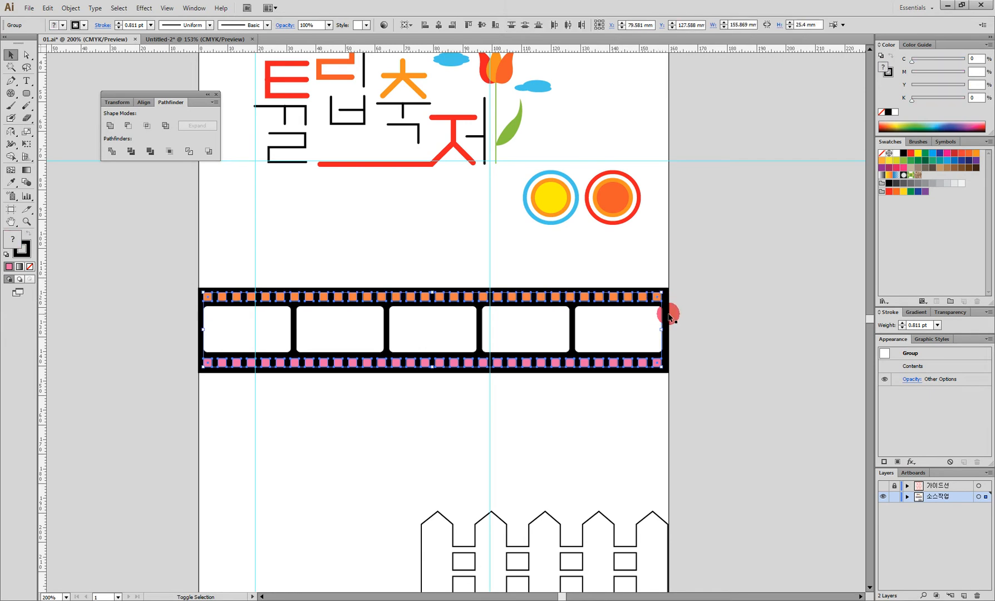
left_click(668, 316, "shift")
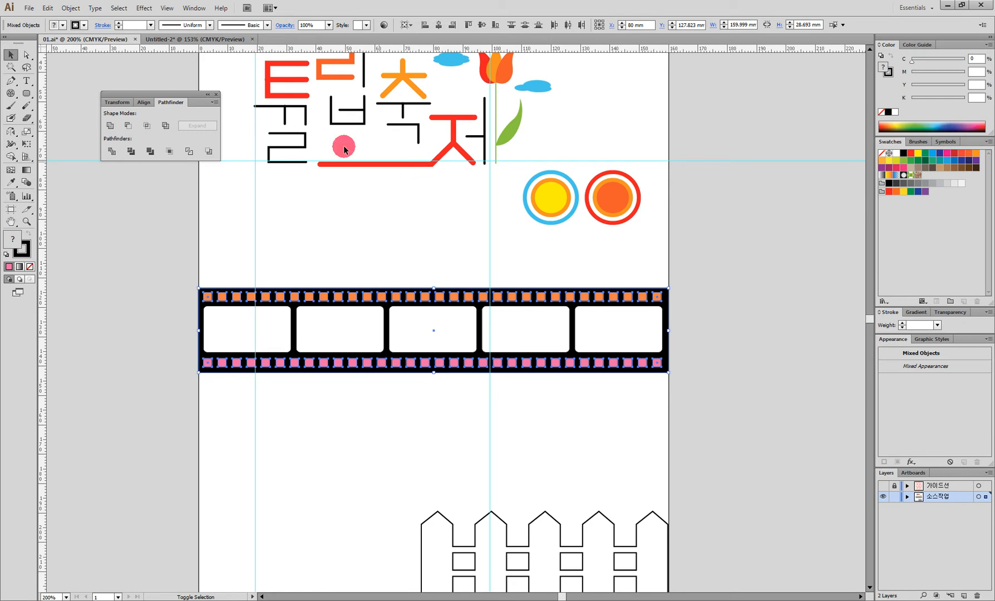
left_click(129, 127)
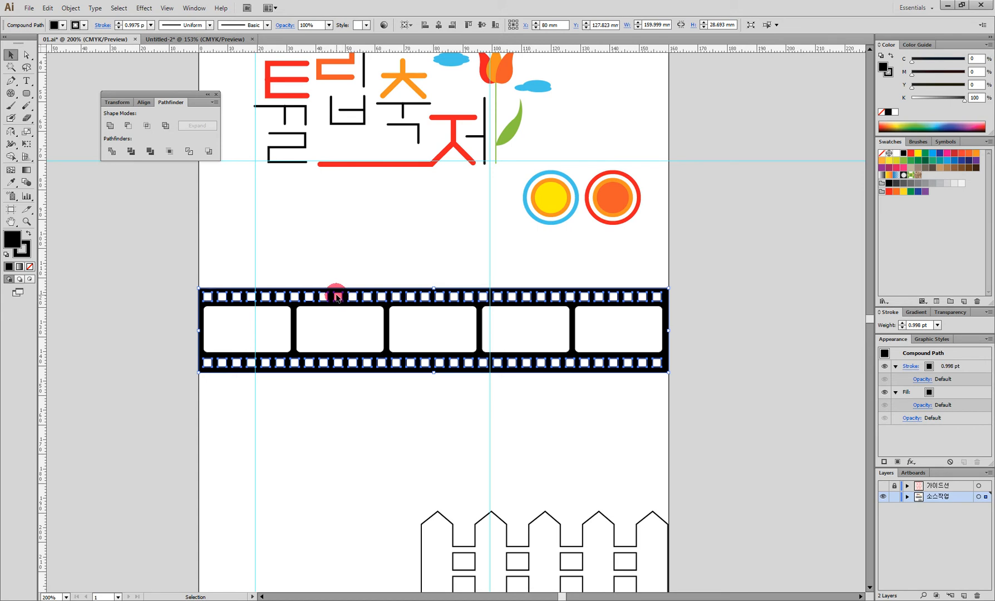
left_click(191, 369)
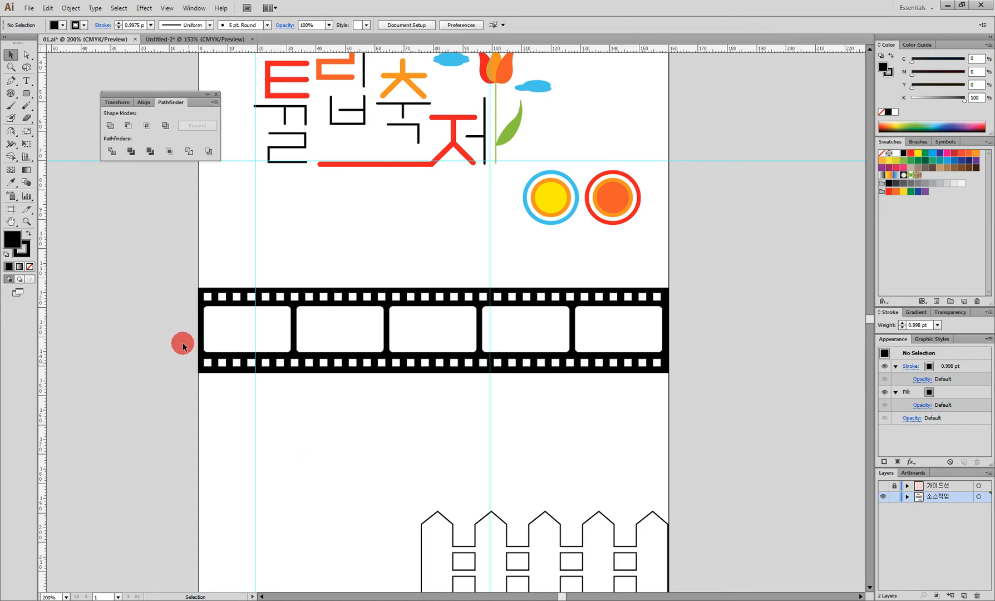
Step: Group the perforated black strip and the five rounded frames into one object
left_click_drag(178, 279, 673, 418)
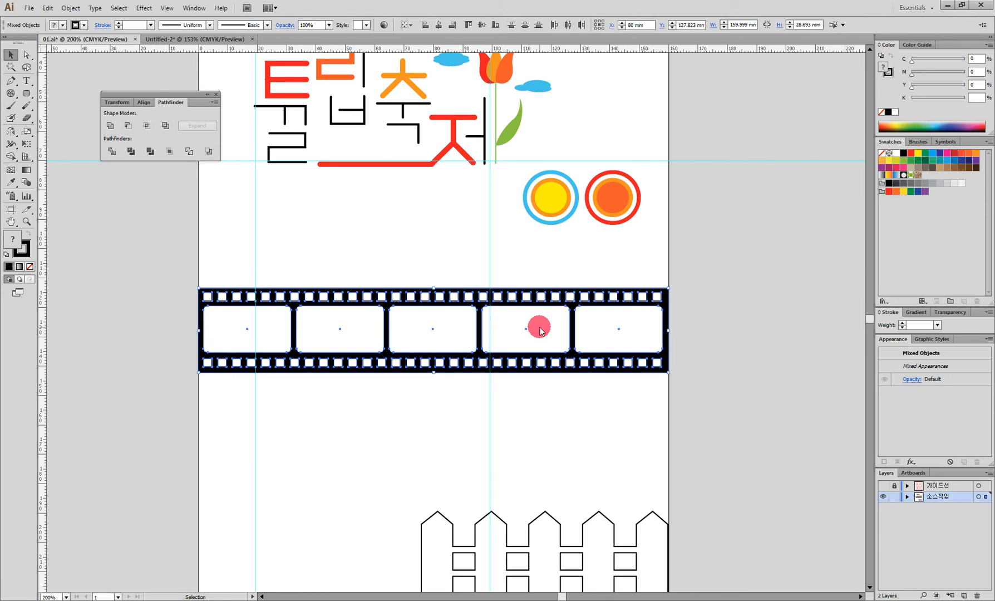
right_click(537, 327)
left_click(575, 377)
left_click(587, 413)
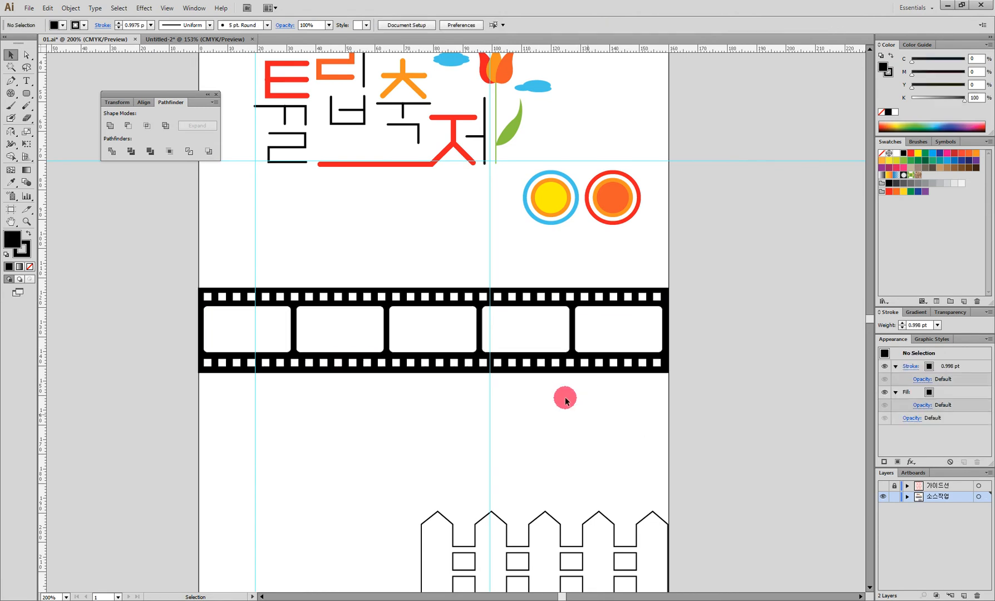
Step: Enlarge the 서울꽃협회 logo to about 31.6 by 10.6 mm and place it near the page's upper-right corner
left_click(511, 348, "ctrl+alt")
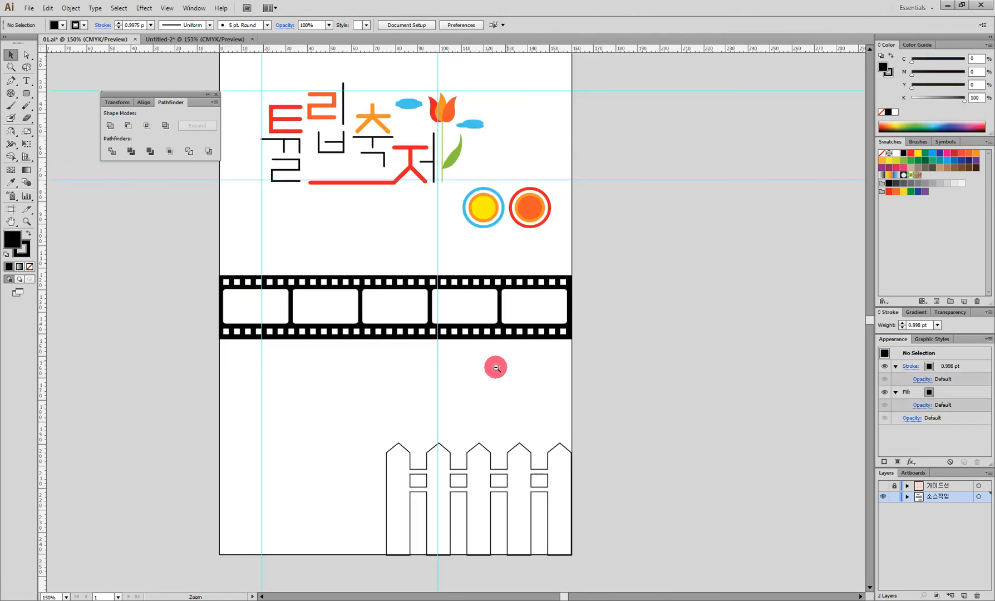
left_click_drag(415, 315, 457, 343)
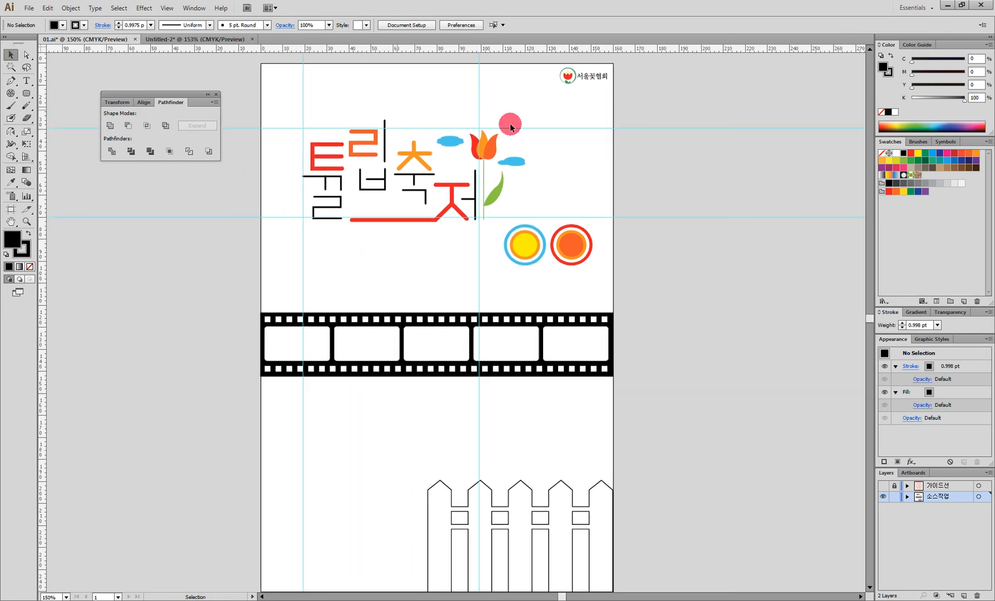
left_click(585, 77)
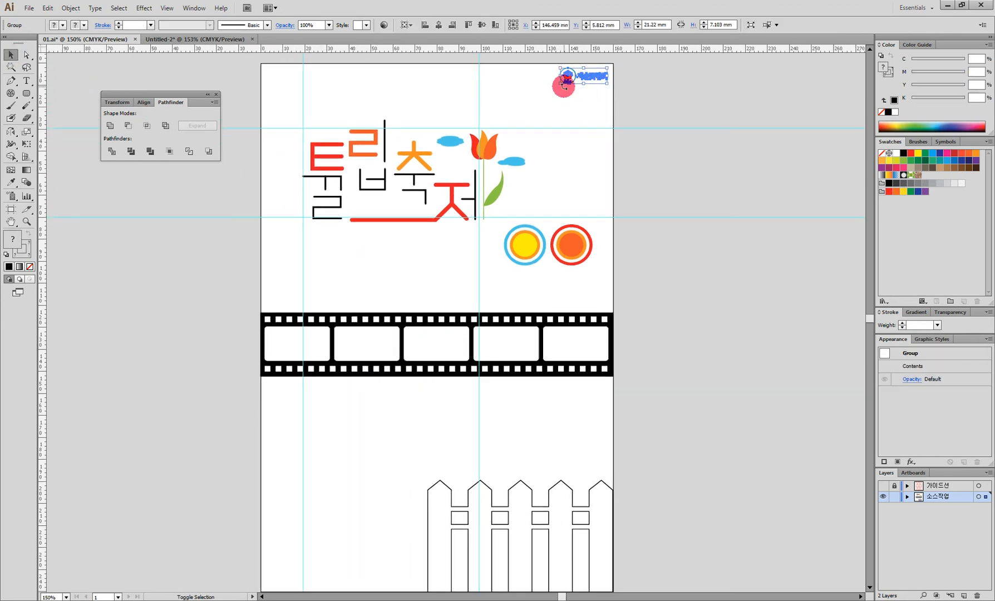
mouse_move(558, 86)
left_mouse_down()
mouse_move(532, 96)
mouse_move(571, 89)
left_mouse_up()
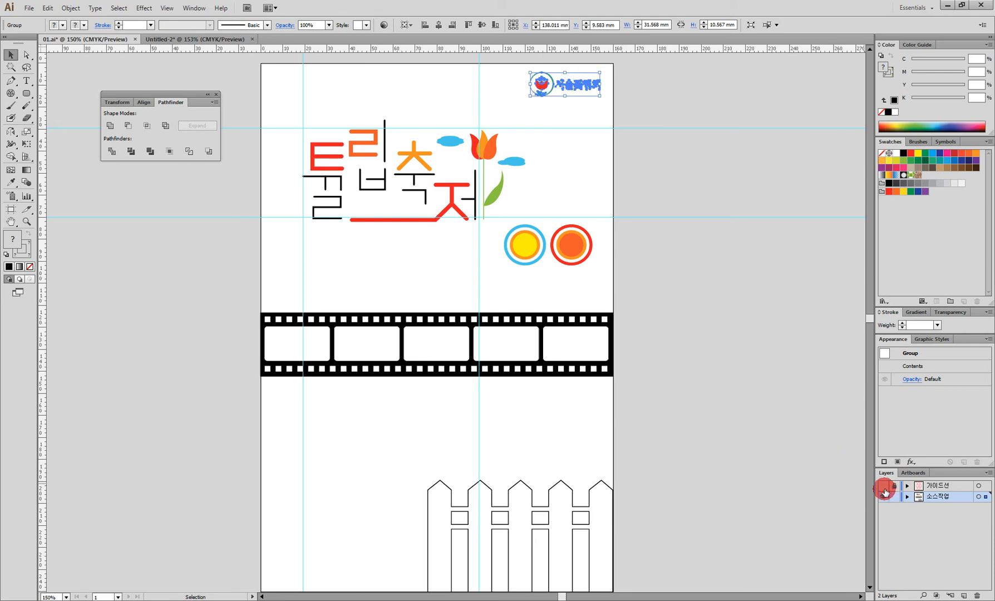
Step: Show the 가이드선 guide layer and widen the picket fence toward the left to about 94.2 mm
left_click(882, 487)
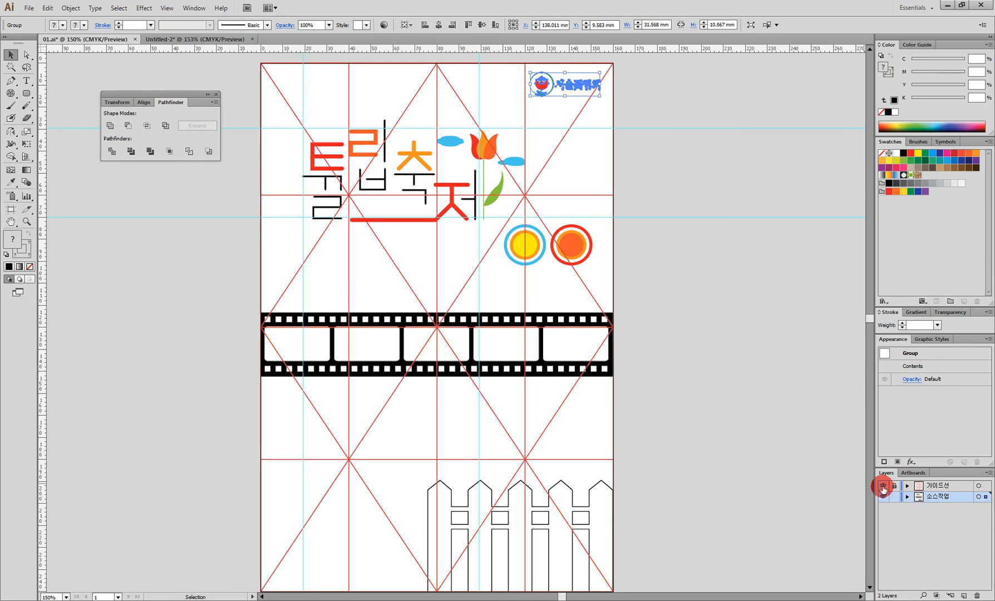
left_click(467, 493)
mouse_move(428, 536)
left_mouse_down()
mouse_move(395, 537)
mouse_move(405, 537)
left_mouse_up()
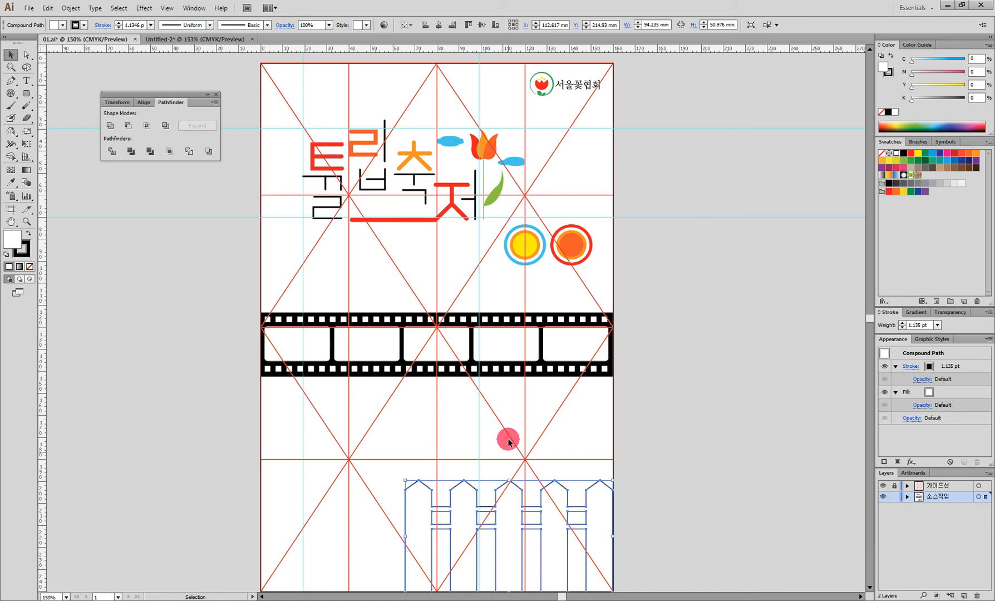
Step: Enlarge the two concentric ring circles proportionally to about 47.4 by 22 mm overall
left_click(511, 365)
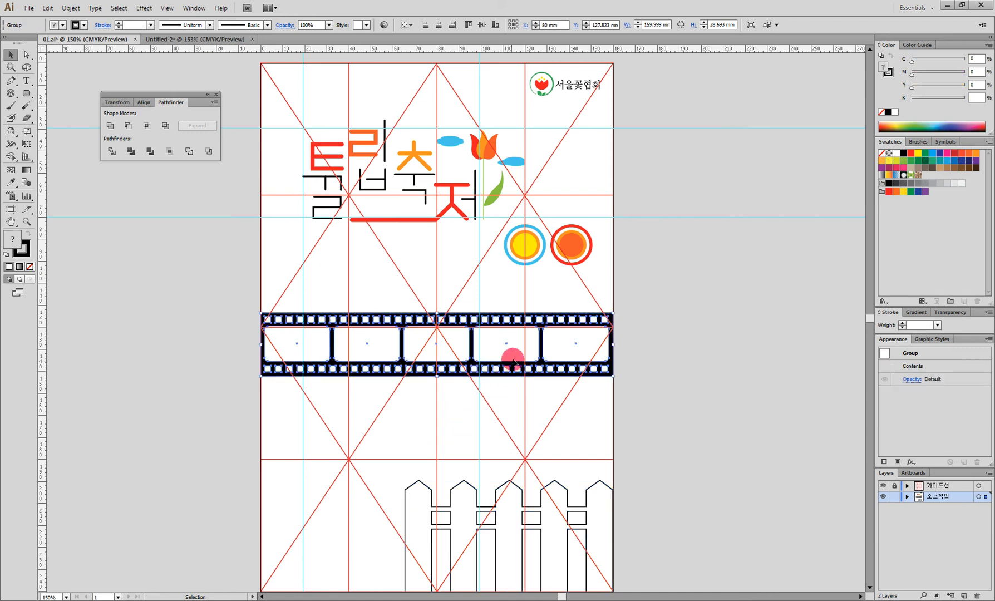
left_click_drag(597, 280, 487, 222)
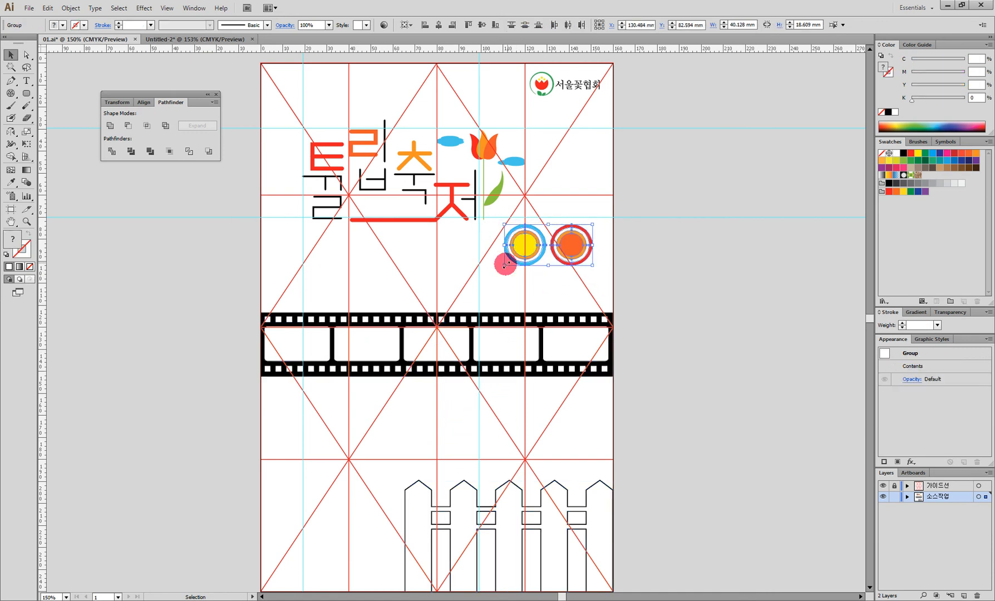
left_click_drag(504, 265, 487, 273)
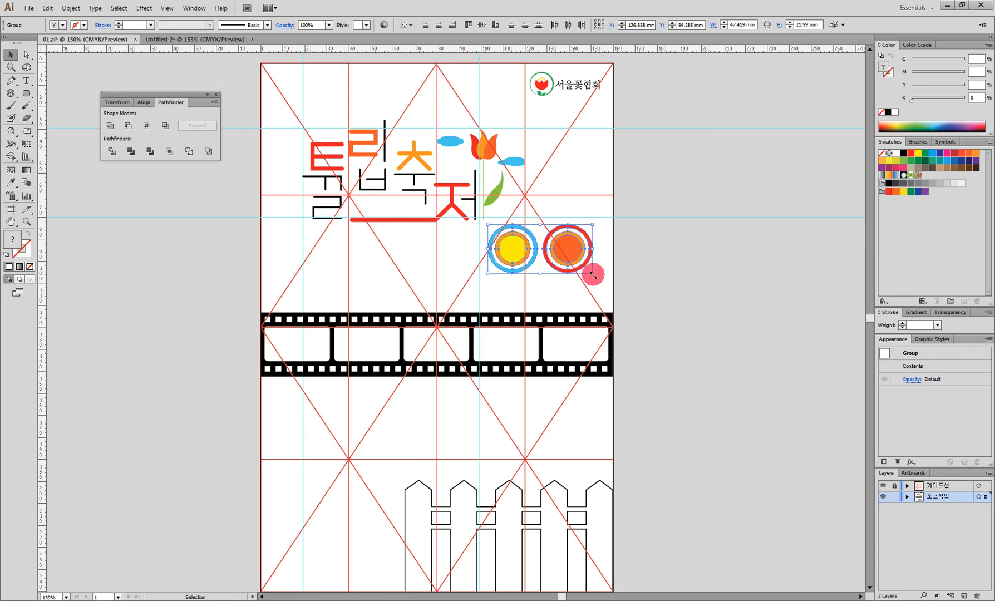
Step: Clear the selection and save the changes to 01.ai
left_click(467, 188)
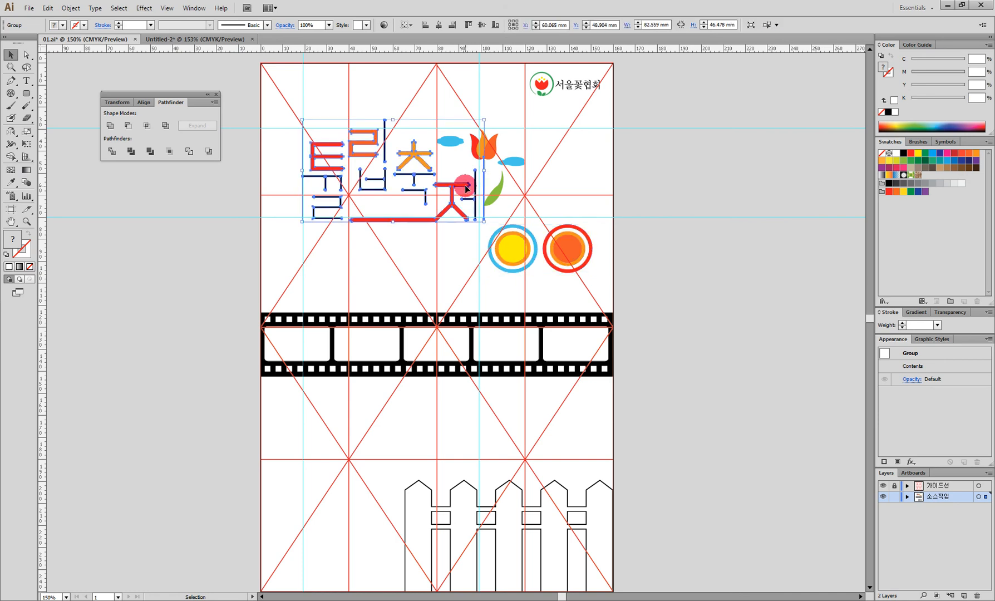
left_click(416, 248)
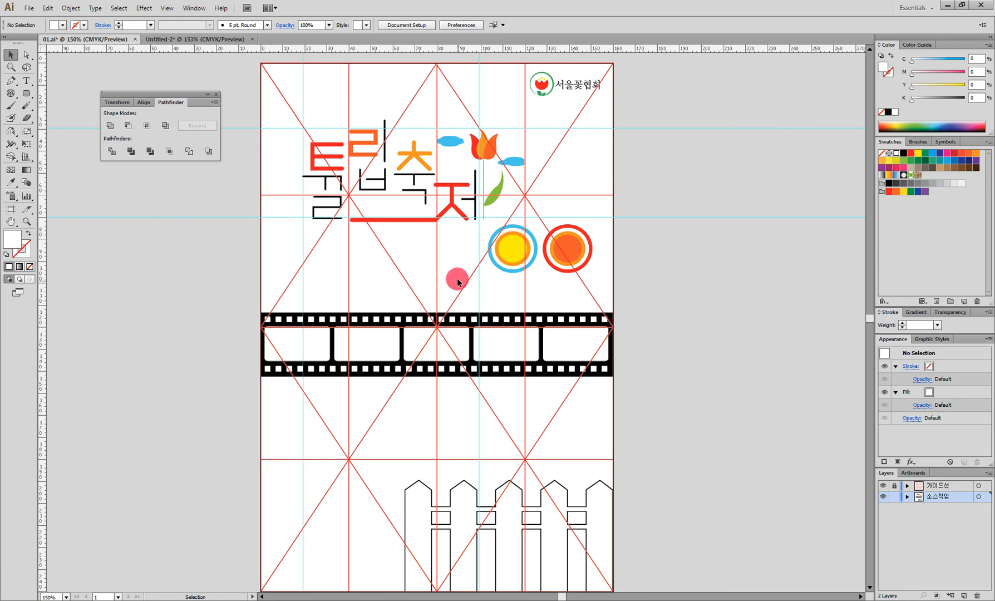
left_click(30, 12)
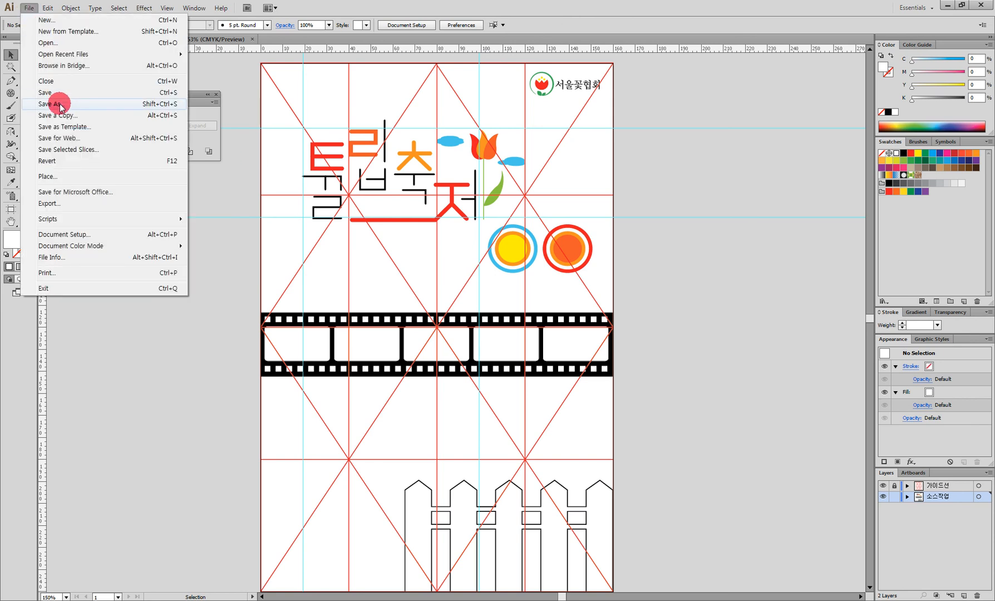
left_click(169, 96)
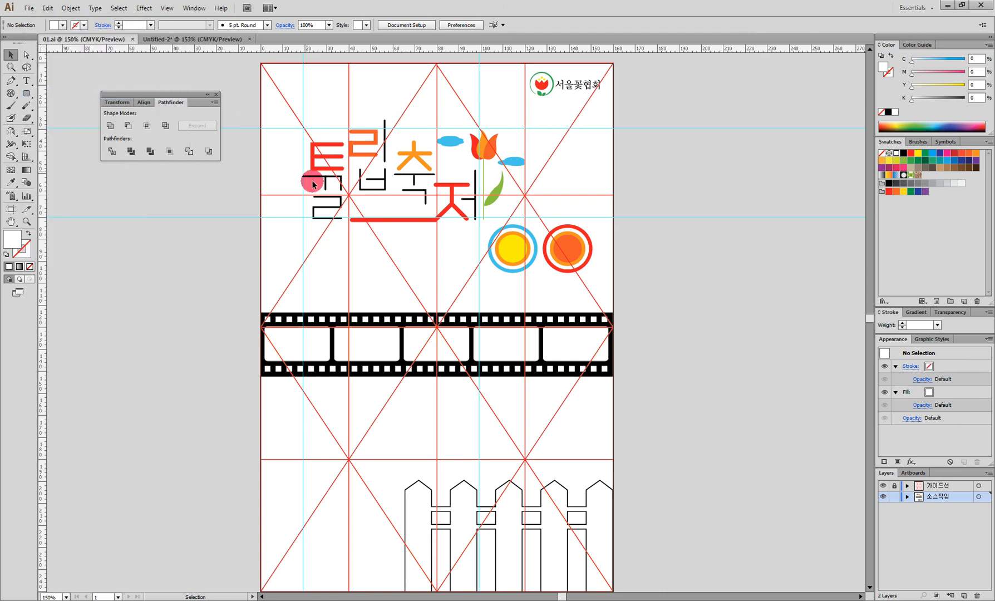